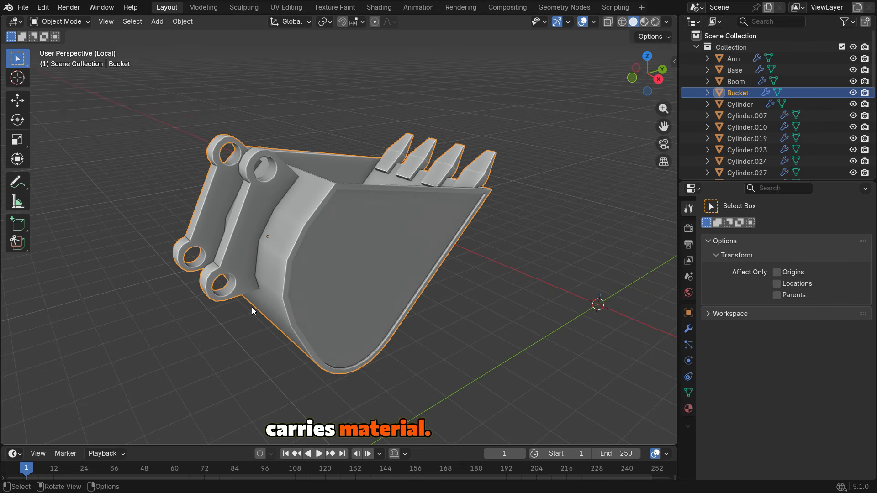
# - Leave the bucket's isolated view and inspect the two bucket linkages, Linkage_1 and Linkage_02, one at a time in isolation
pyautogui.press('KP_Divide')
pyautogui.click(113, 248)
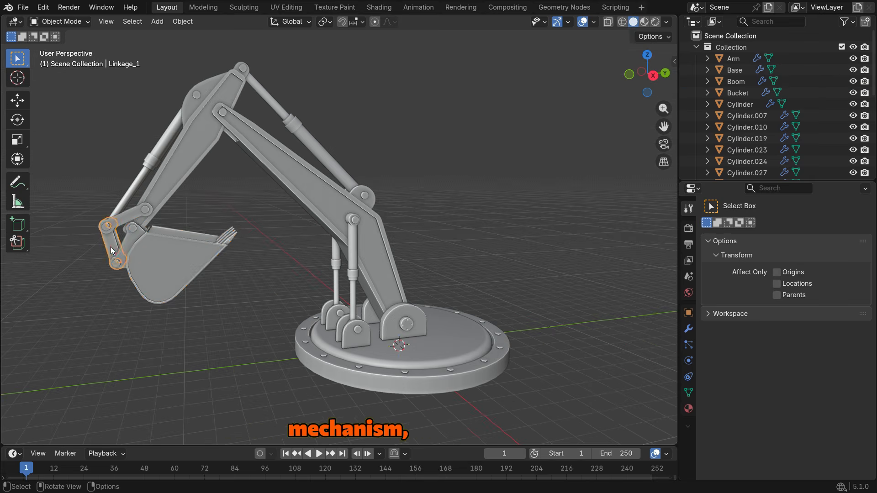
pyautogui.press('KP_Divide')
pyautogui.press('KP_Divide')
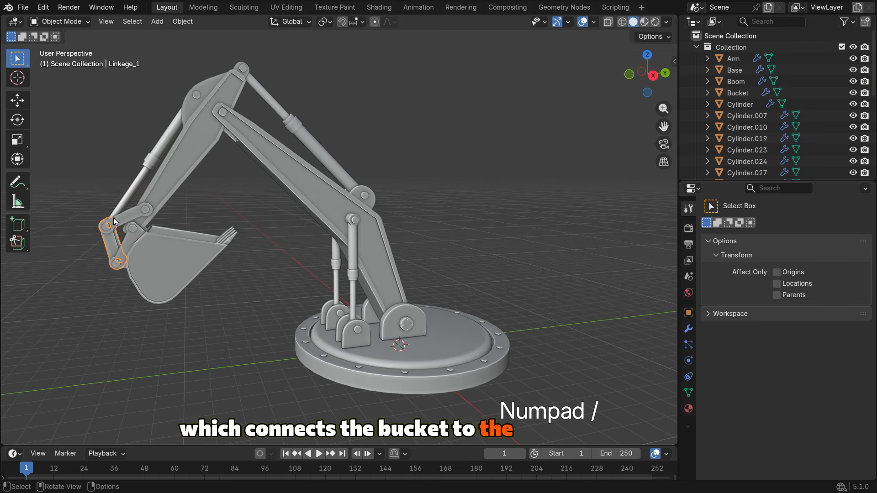
pyautogui.click(129, 215)
pyautogui.press('KP_Divide')
pyautogui.moveTo(228, 268); pyautogui.dragTo(251, 284, button='middle')
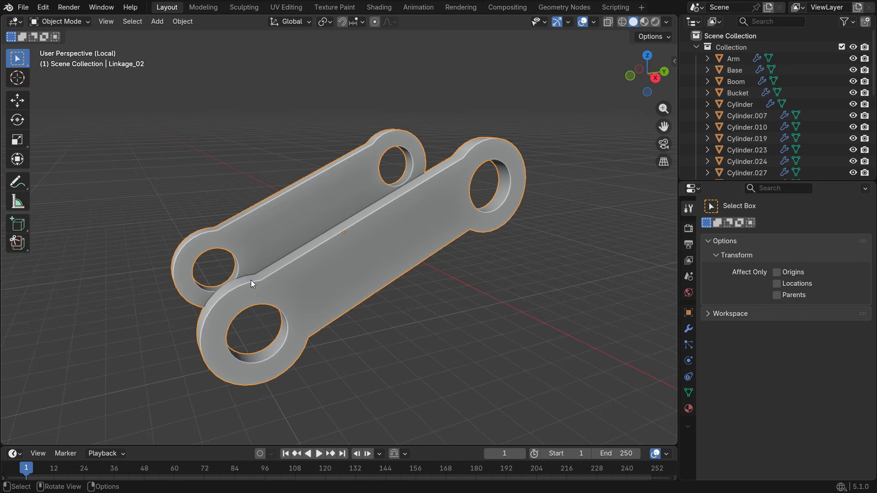
pyautogui.press('KP_Divide')
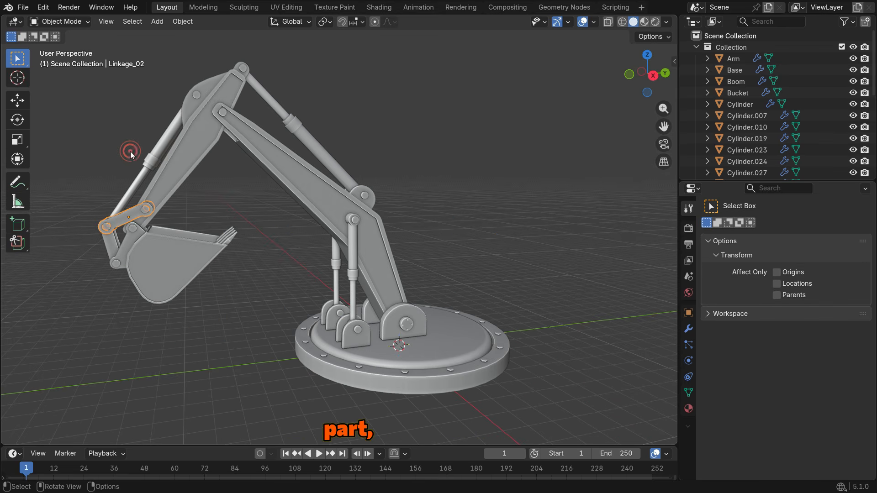
# - Isolate both halves of the bucket's hydraulic piston and examine them together
pyautogui.moveTo(130, 152); pyautogui.dragTo(149, 173)
pyautogui.press('KP_Divide')
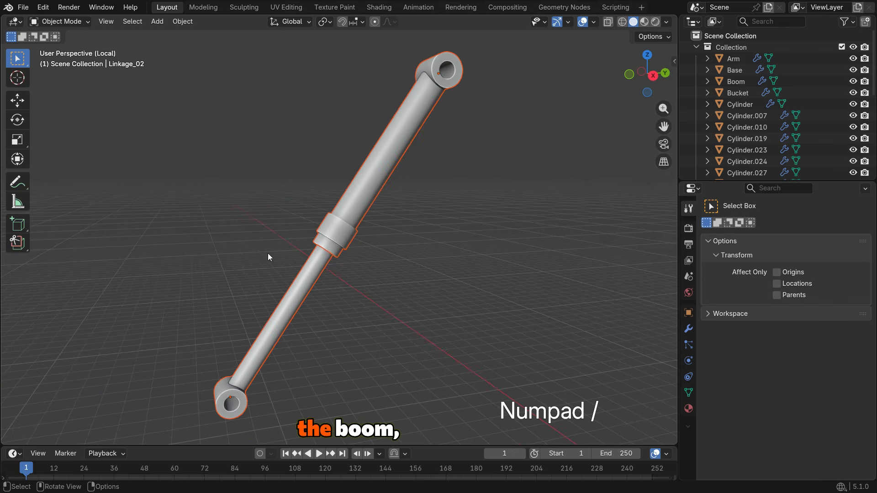
pyautogui.moveTo(267, 253); pyautogui.dragTo(257, 246, button='middle')
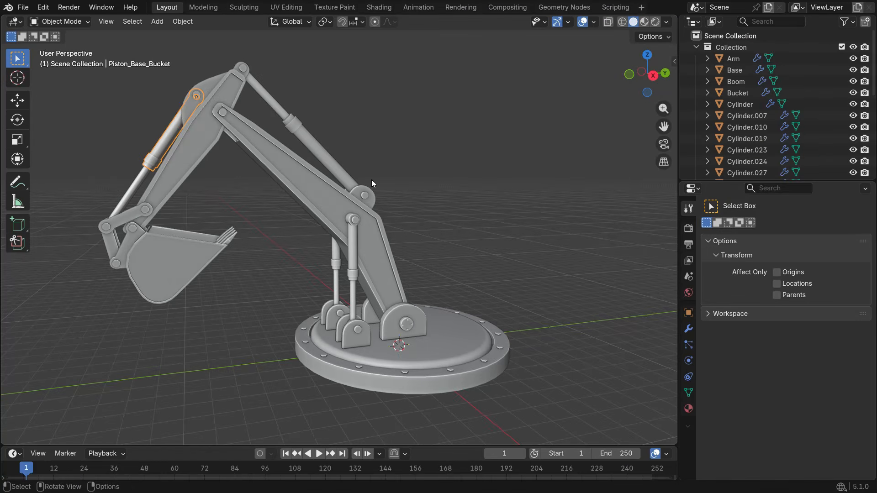
# - Apply Rotation & Scale to all objects of the excavator arm
pyautogui.press('a')
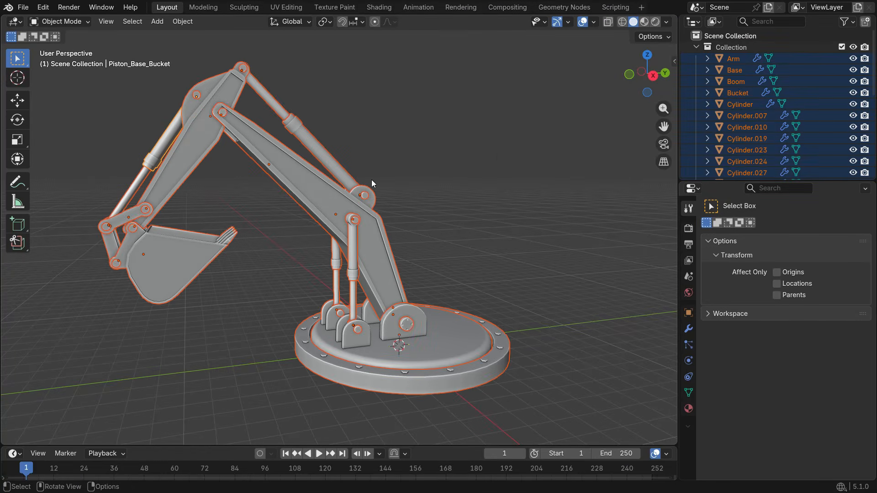
pyautogui.hotkey('ctrl', 'a')
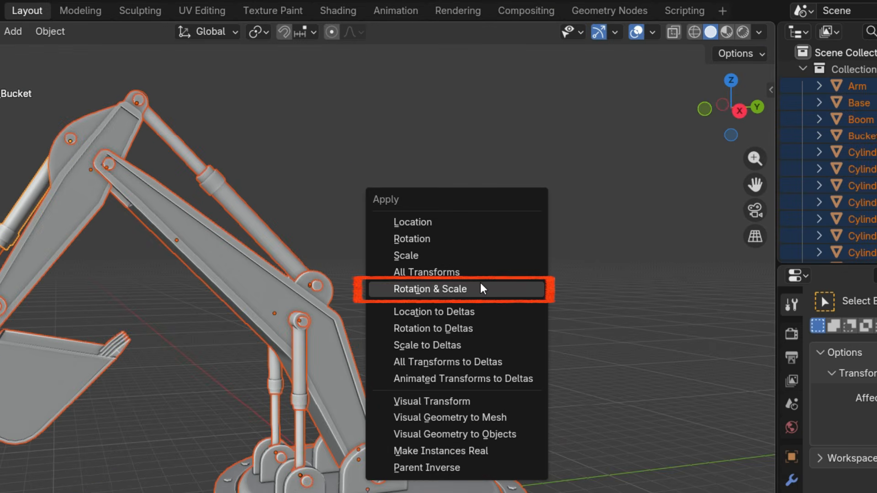
pyautogui.click(481, 284)
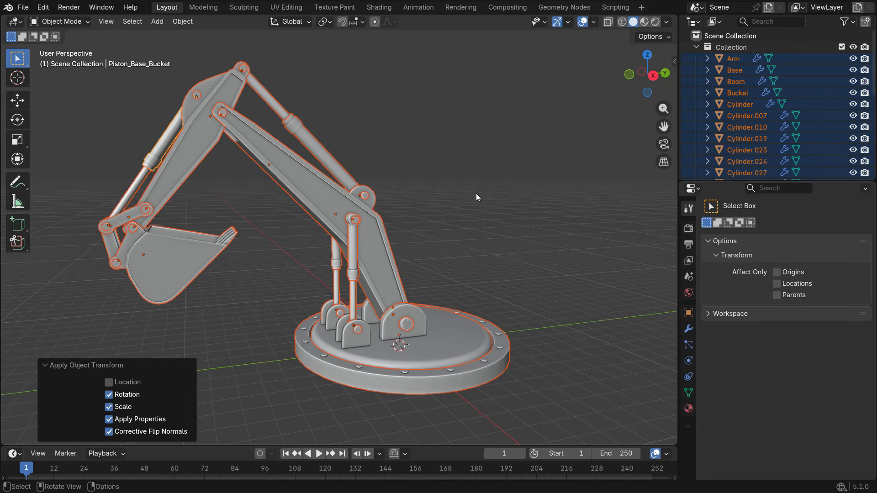
# - Isolate the Boom in local view, with its lower end in close view
pyautogui.click(327, 198)
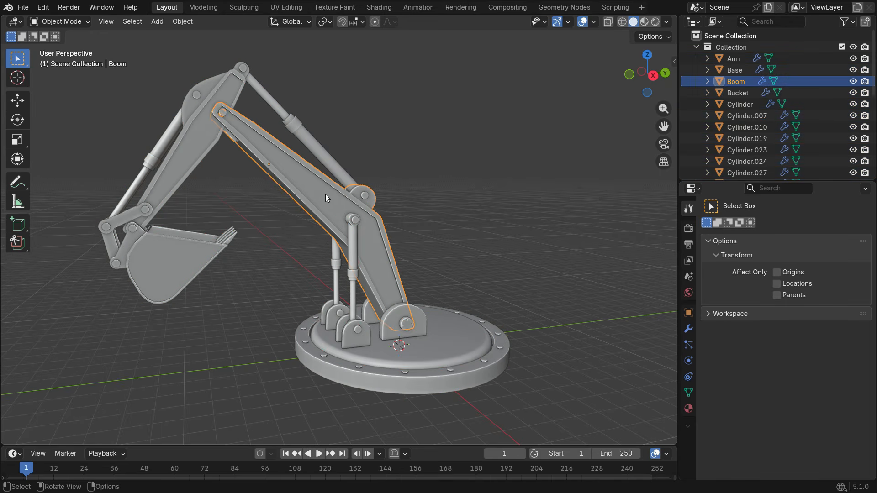
pyautogui.press('KP_Divide')
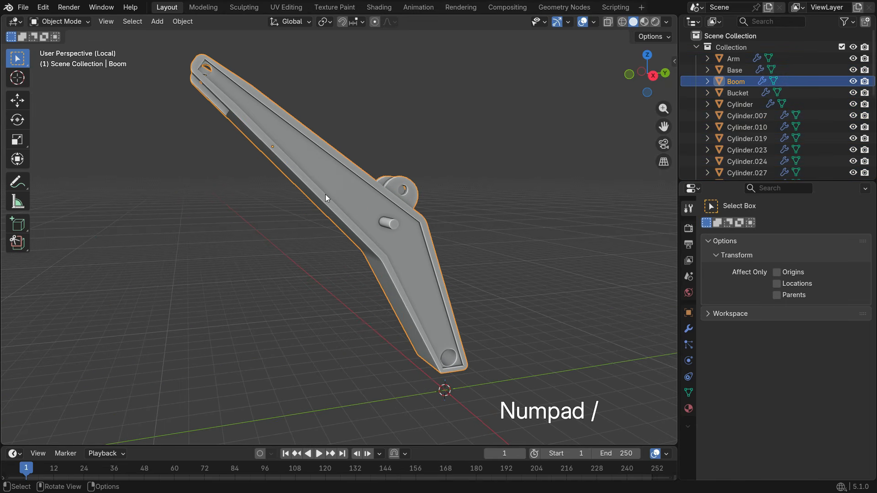
pyautogui.moveTo(380, 227)
pyautogui.mouseDown(button='middle')
pyautogui.moveTo(345, 259)
pyautogui.moveTo(303, 267)
pyautogui.moveTo(369, 222)
pyautogui.mouseUp(button='middle')
pyautogui.scroll(4, 452, 356)
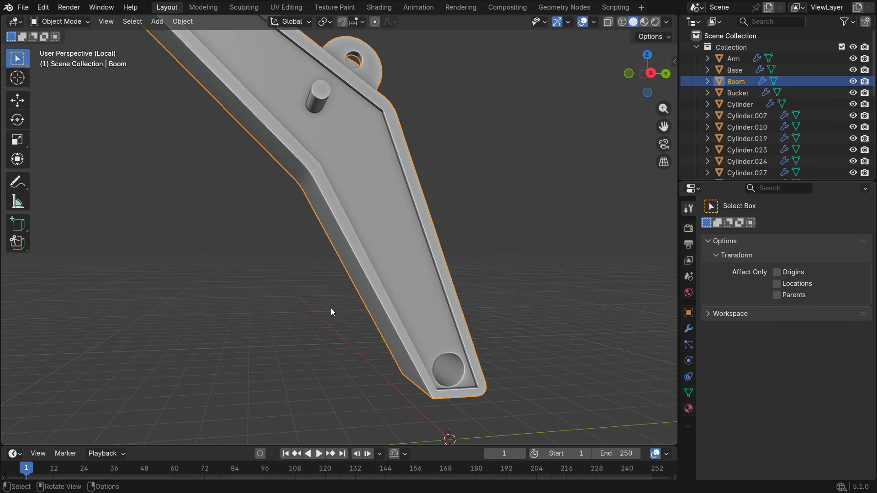
# - Snap the 3D cursor to the centre of the boom's lower pivot hole, using the hole's inner face loop in Edit Mode
pyautogui.press('Tab')
pyautogui.press('3')
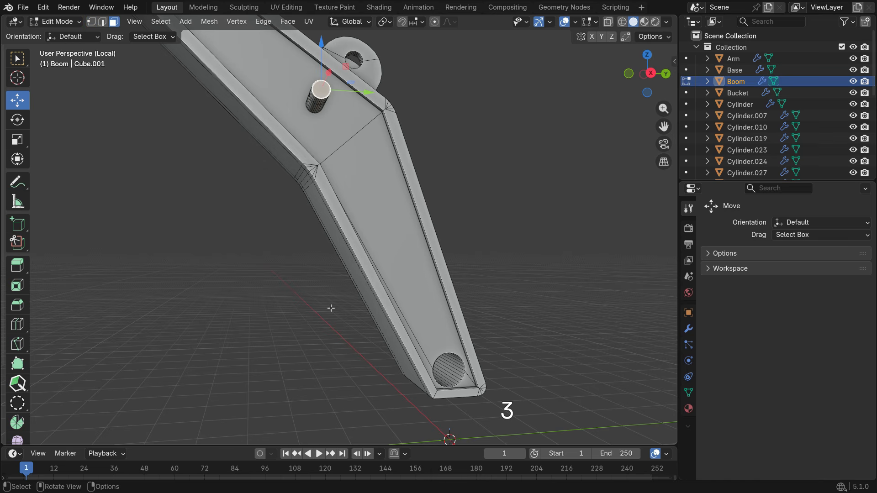
pyautogui.keyDown('shift'); pyautogui.moveTo(458, 385); pyautogui.dragTo(418, 353, button='middle'); pyautogui.keyUp('shift')
pyautogui.scroll(3, 417, 353)
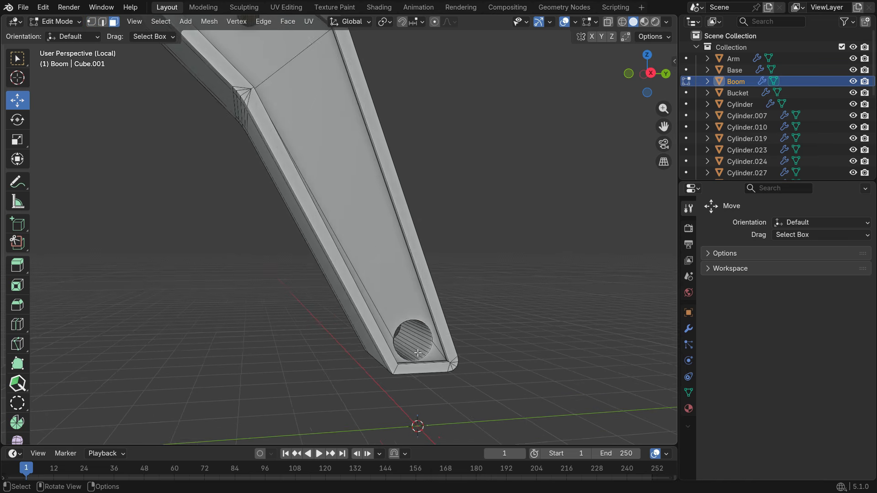
pyautogui.keyDown('alt'); pyautogui.click(417, 353); pyautogui.keyUp('alt')
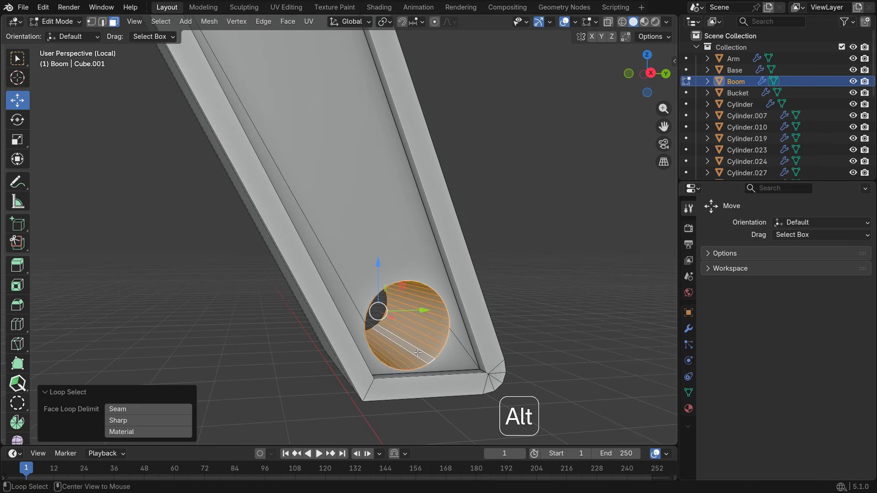
pyautogui.hotkey('shift', 's')
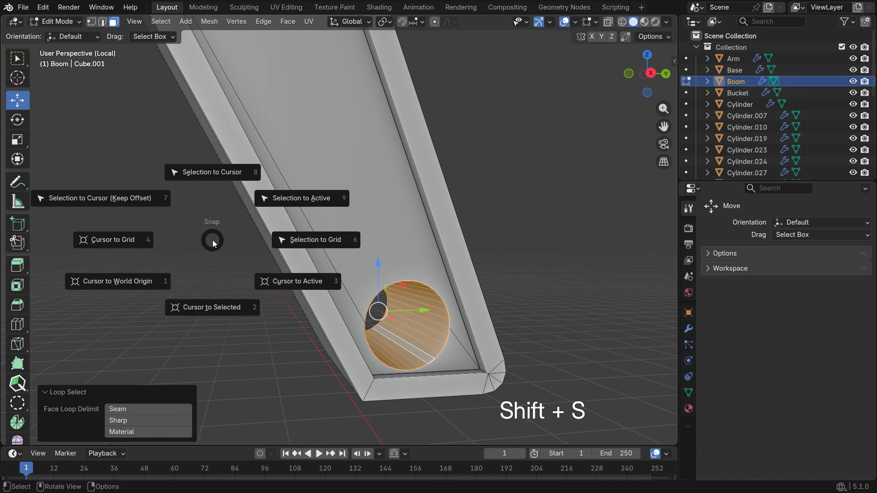
pyautogui.click(232, 314)
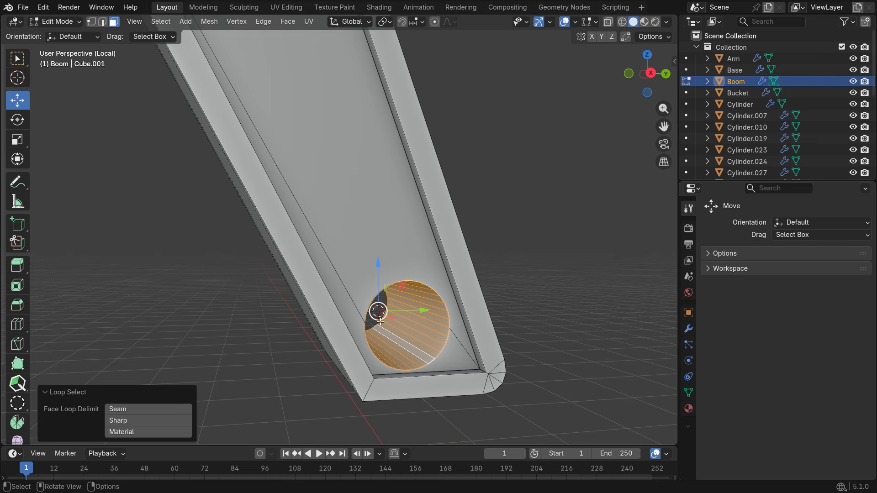
# - Return to Object Mode and add a single-bone armature at the 3D cursor in the boom's lower hole
pyautogui.press('Tab')
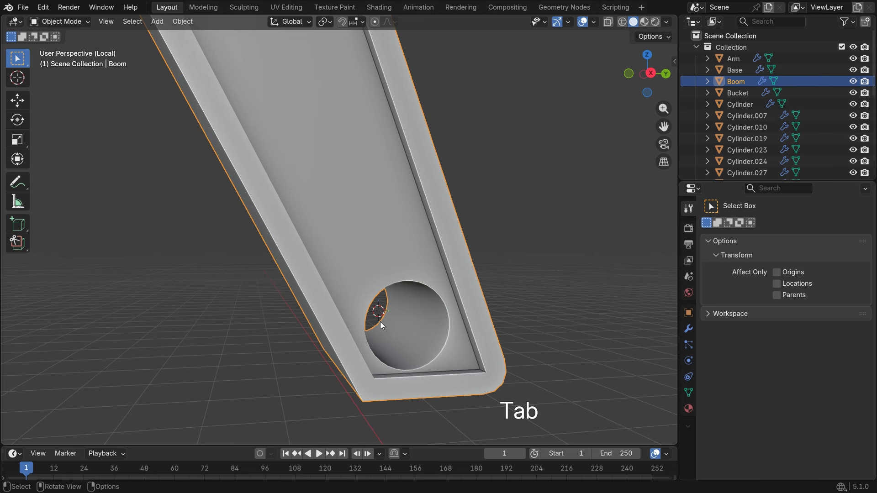
pyautogui.hotkey('shift', 'a')
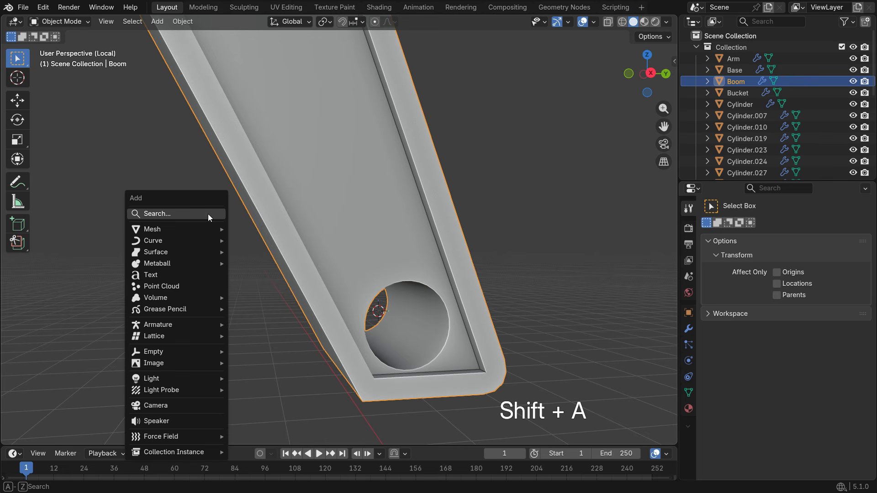
pyautogui.moveTo(203, 323)
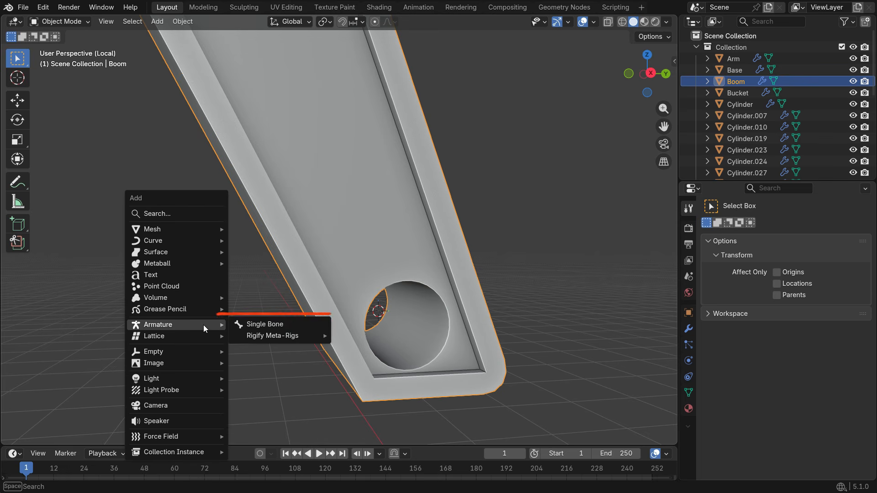
pyautogui.click(250, 325)
pyautogui.moveTo(357, 322); pyautogui.dragTo(373, 287, button='middle')
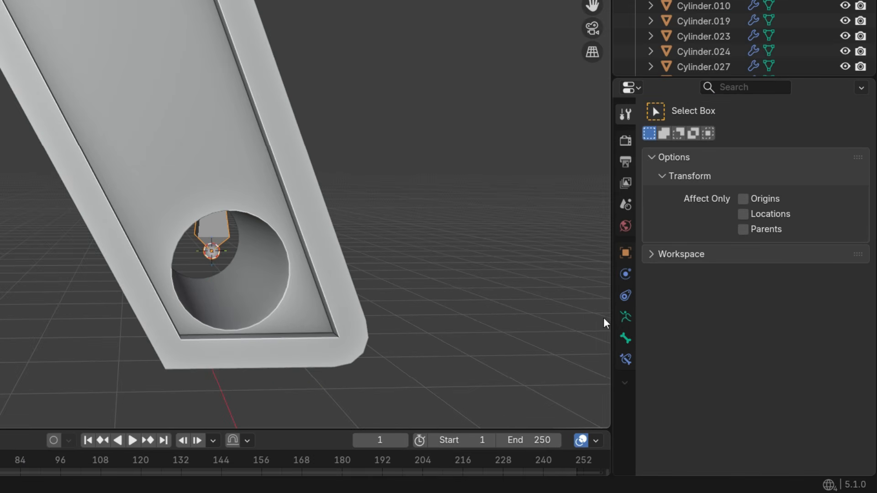
# - Enable In Front in the armature's viewport display settings so the bone draws over the boom
pyautogui.click(624, 317)
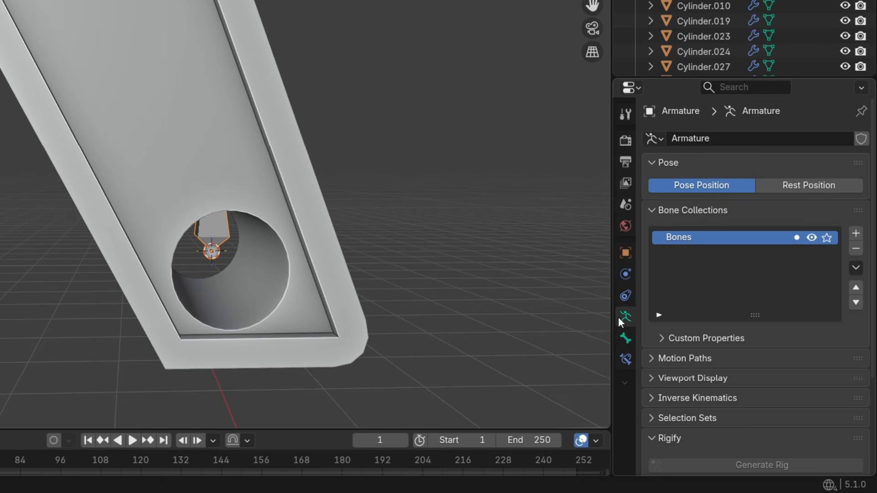
pyautogui.click(663, 377)
pyautogui.scroll(-5, 665, 381)
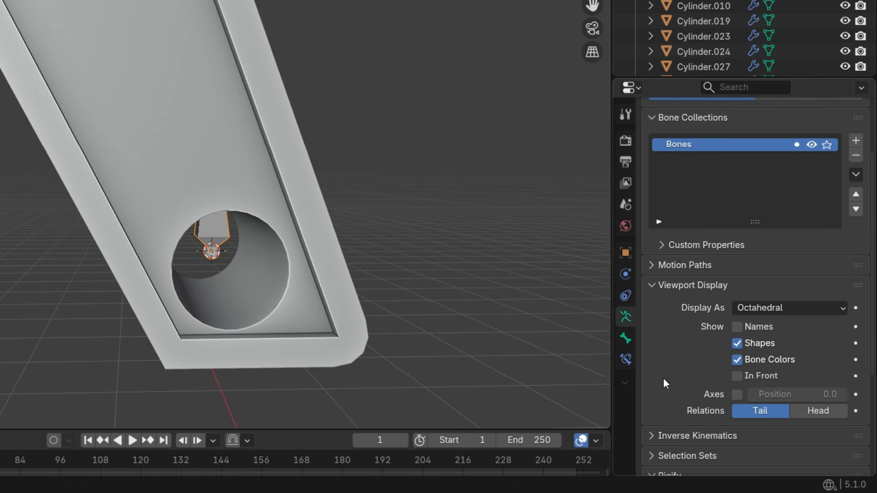
pyautogui.scroll(-2, 664, 377)
pyautogui.click(737, 345)
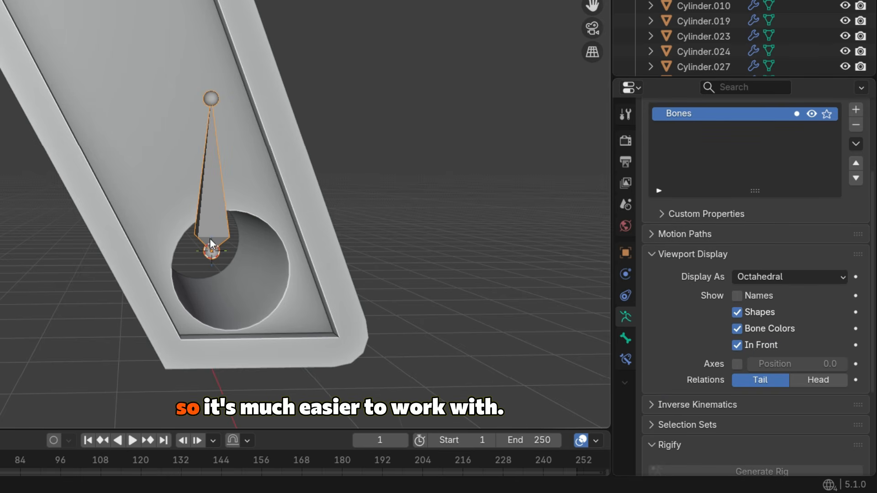
# - Try rotating the armature about the bone's head
pyautogui.moveTo(210, 238)
pyautogui.mouseDown(button='middle')
pyautogui.moveTo(103, 234)
pyautogui.moveTo(195, 229)
pyautogui.moveTo(216, 232)
pyautogui.moveTo(214, 239)
pyautogui.mouseUp(button='middle')
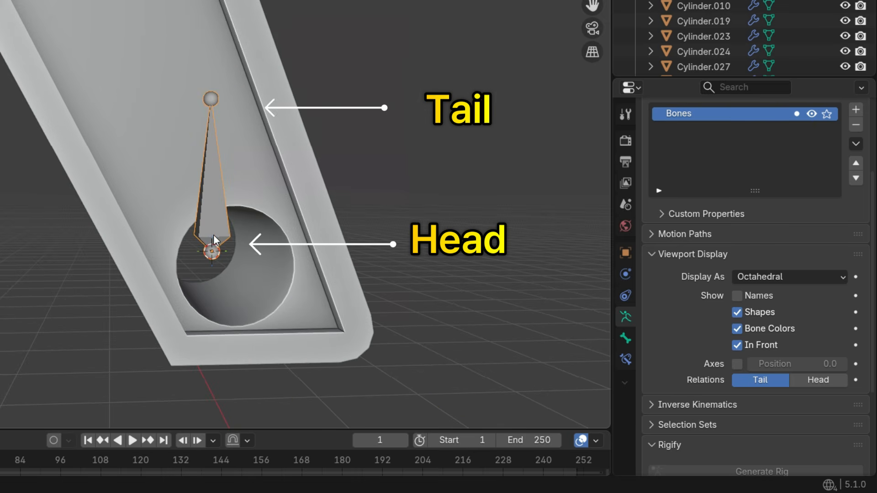
pyautogui.press('r')
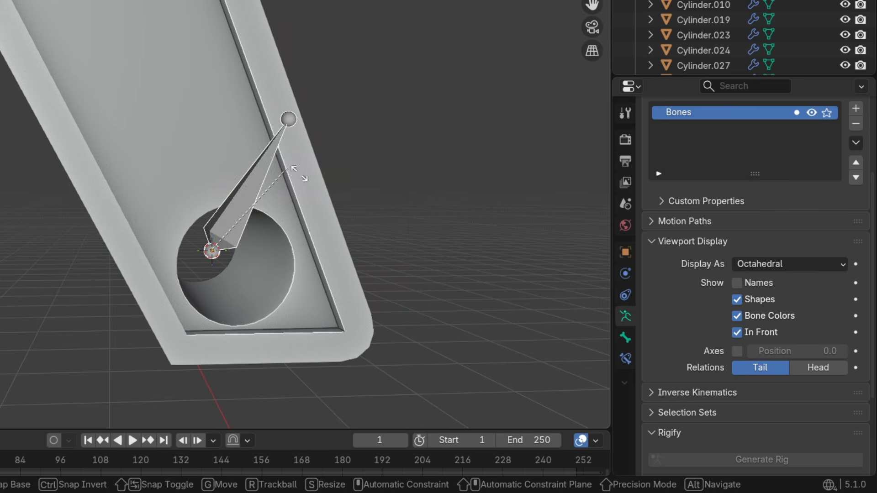
pyautogui.click(352, 215)
# - Select the boom and enter Edit Mode on its mesh
pyautogui.scroll(-6, 307, 302)
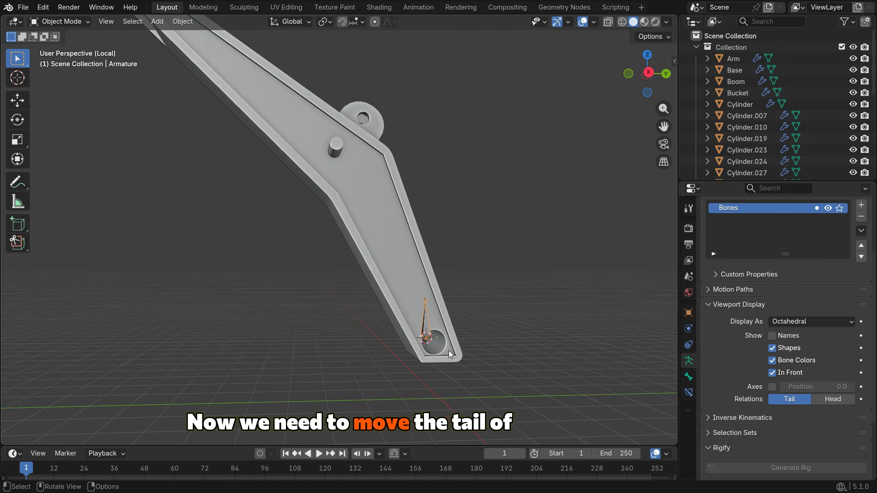
pyautogui.moveTo(448, 350); pyautogui.dragTo(306, 221, button='middle')
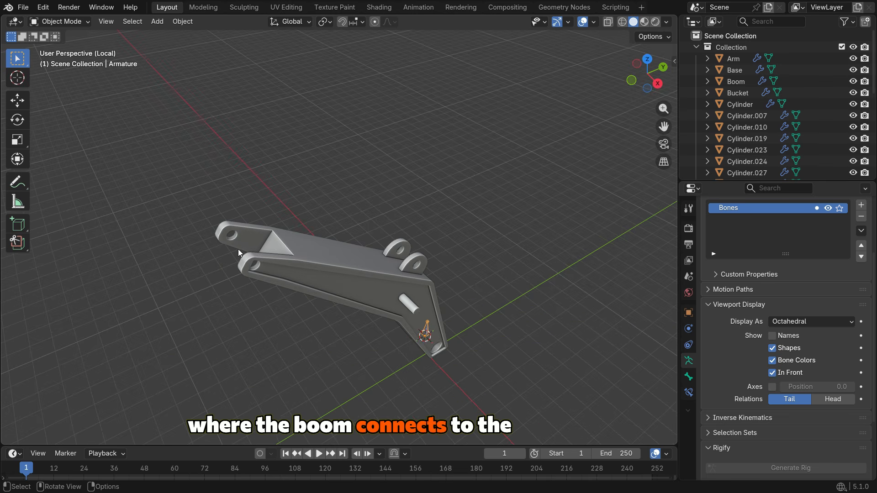
pyautogui.moveTo(316, 312); pyautogui.dragTo(298, 269, button='middle')
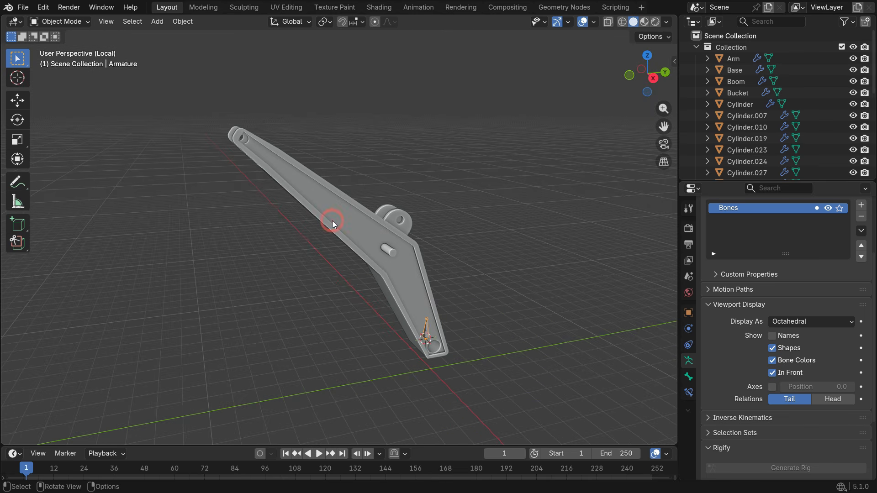
pyautogui.click(333, 221)
pyautogui.press('Tab')
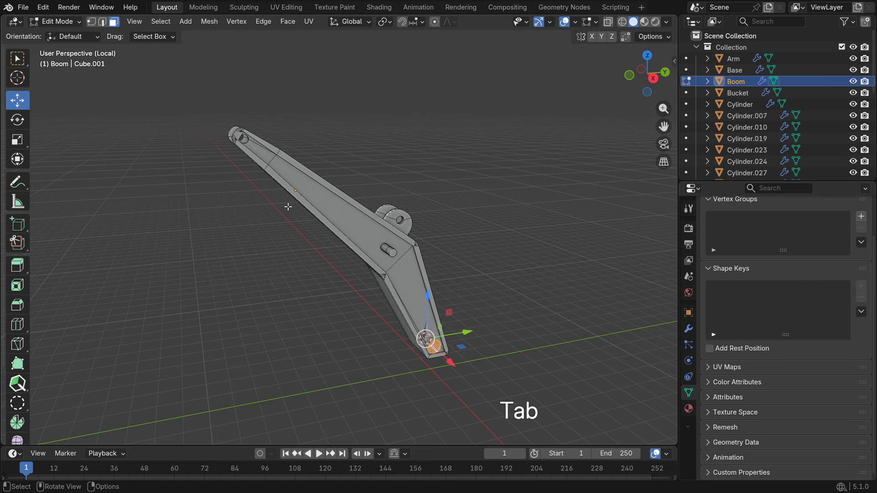
# - Select the inner face loops of both pivot holes at the boom's upper end and snap the 3D cursor to the selection
pyautogui.moveTo(289, 204); pyautogui.dragTo(297, 230, button='middle')
pyautogui.scroll(8, 236, 196)
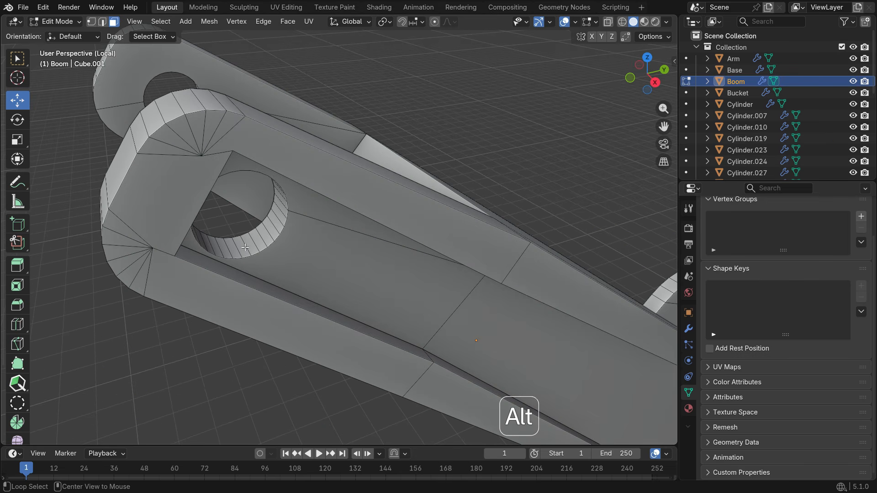
pyautogui.keyDown('alt'); pyautogui.click(251, 249); pyautogui.keyUp('alt')
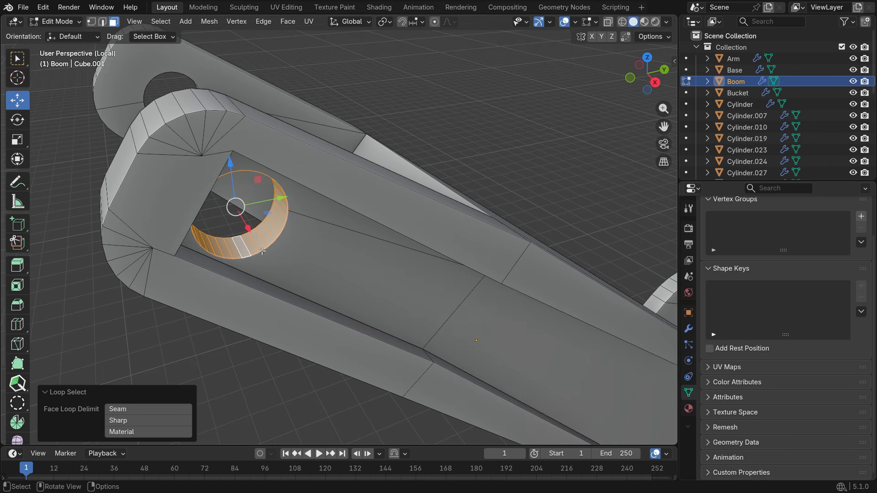
pyautogui.scroll(-5, 261, 251)
pyautogui.scroll(6, 213, 181)
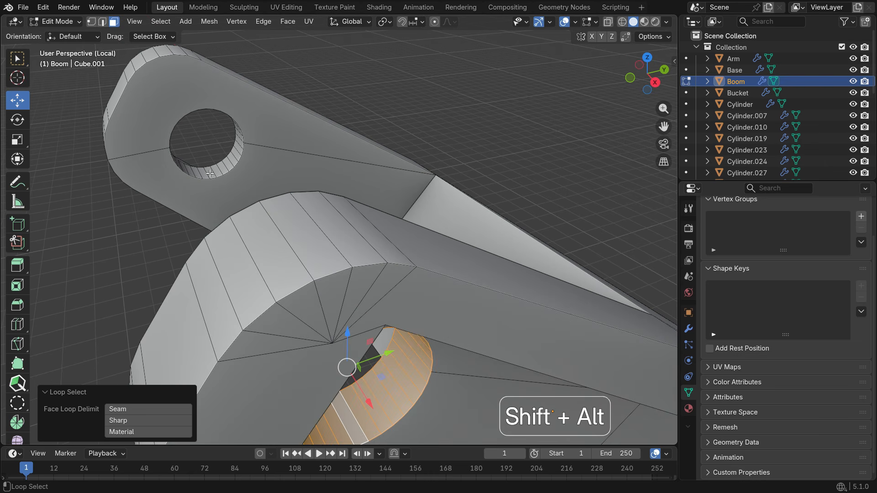
pyautogui.keyDown('alt'); pyautogui.keyDown('shift'); pyautogui.click(210, 173); pyautogui.keyUp('shift'); pyautogui.keyUp('alt')
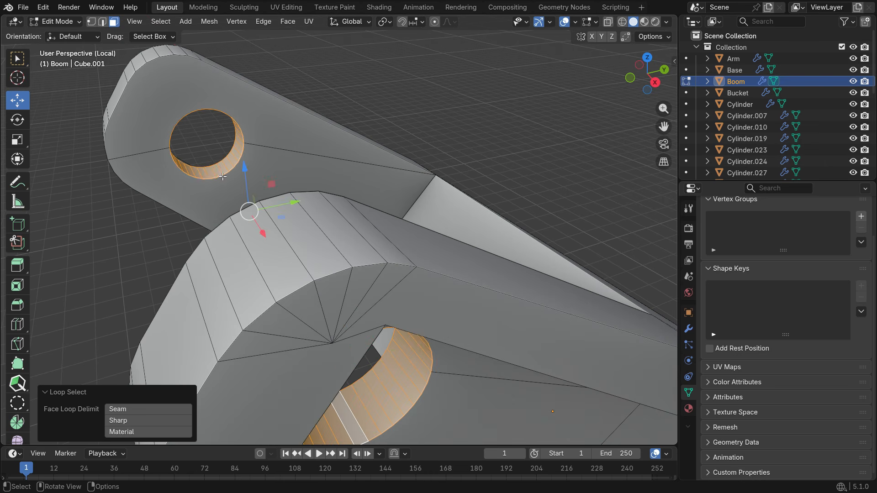
pyautogui.scroll(-5, 211, 174)
pyautogui.moveTo(225, 208); pyautogui.dragTo(259, 221, button='middle')
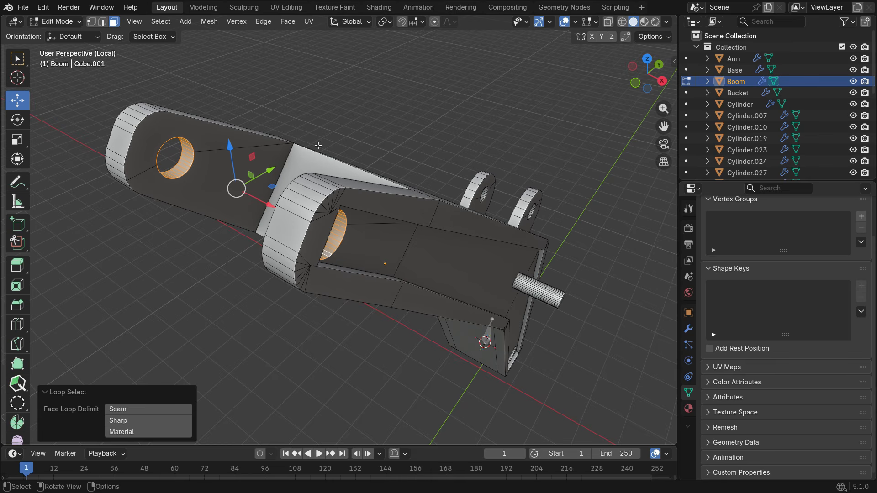
pyautogui.hotkey('shift', 's')
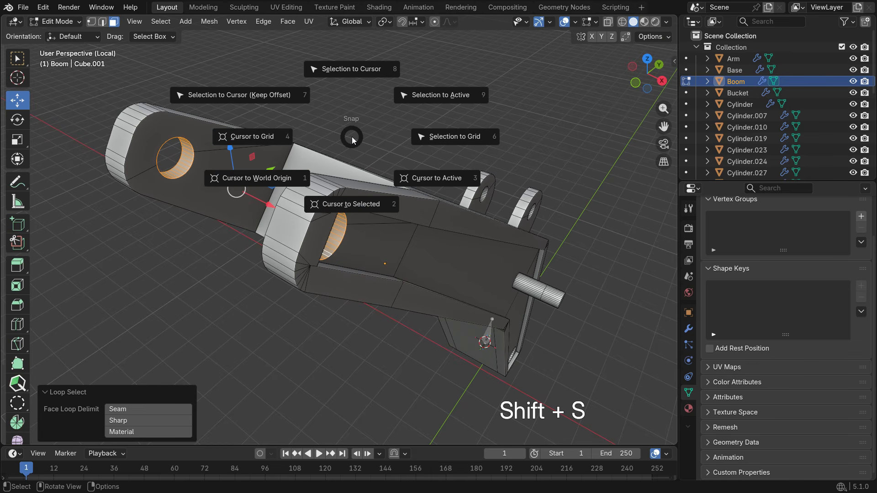
pyautogui.click(352, 187)
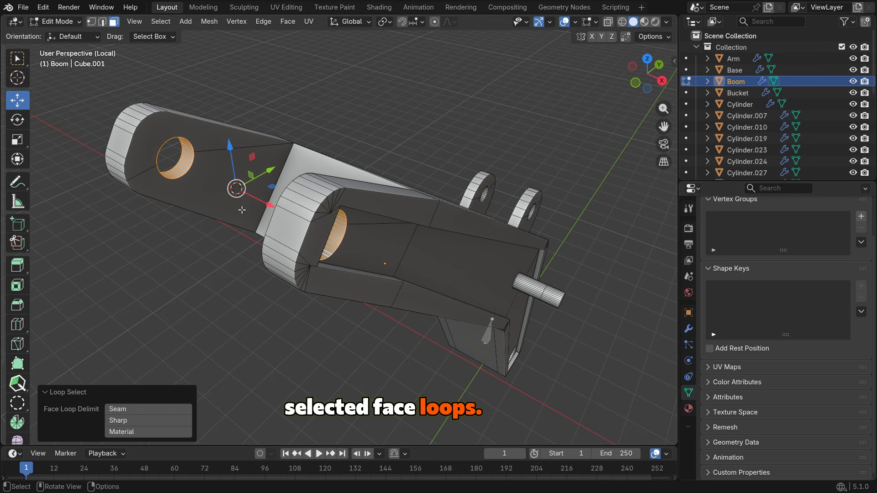
# - Return to Object Mode, select the armature and enter Edit Mode on it
pyautogui.press('Tab')
pyautogui.moveTo(242, 210); pyautogui.dragTo(462, 355, button='middle')
pyautogui.scroll(5, 498, 375)
pyautogui.click(484, 360)
pyautogui.press('Tab')
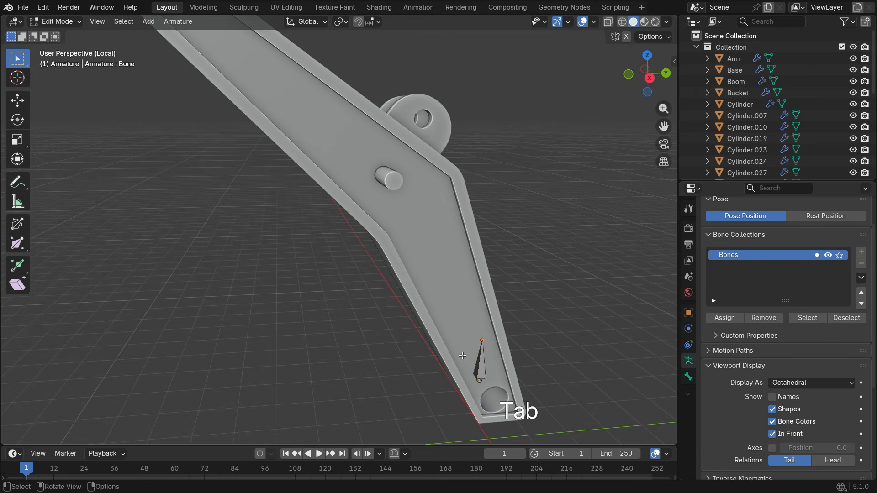
# - Snap the bone's tail to the 3D cursor between the boom's upper pivot holes
pyautogui.moveTo(518, 349); pyautogui.dragTo(483, 345, button='middle')
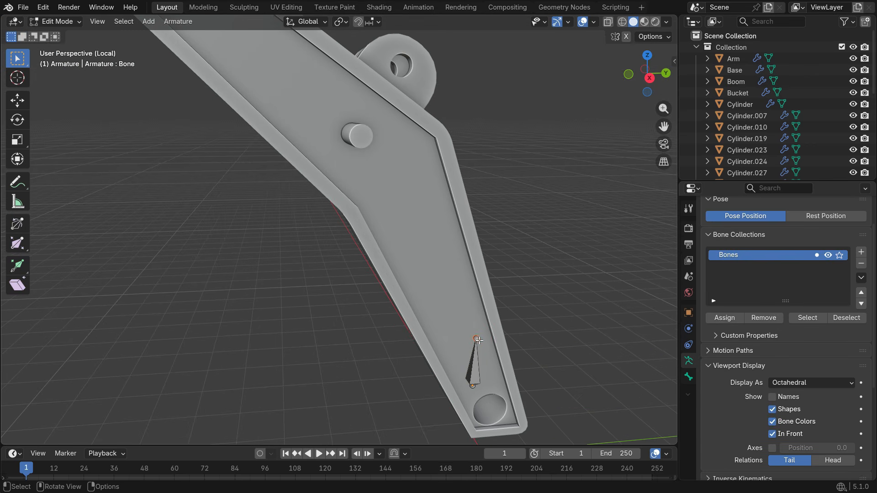
pyautogui.scroll(-3, 370, 317)
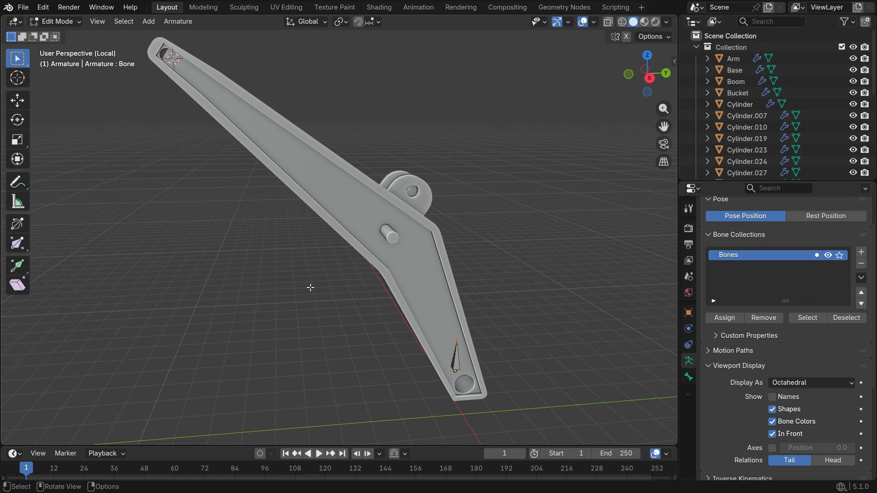
pyautogui.hotkey('shift', 's')
pyautogui.click(307, 219)
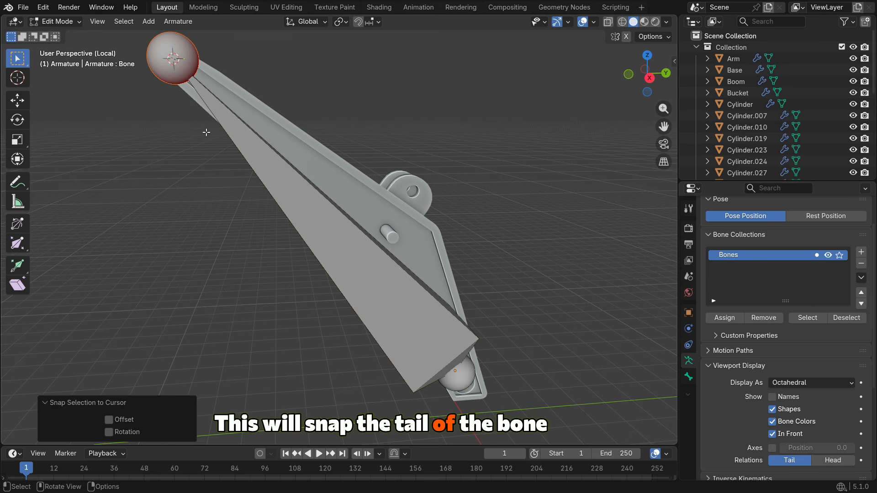
pyautogui.scroll(-3, 252, 196)
pyautogui.moveTo(191, 171); pyautogui.dragTo(252, 188, button='middle')
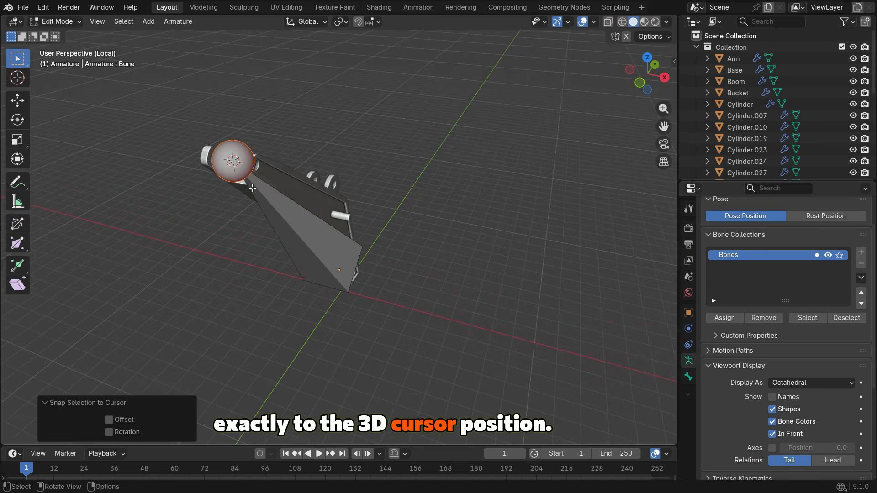
# - Select the whole bone and rename it Boom
pyautogui.moveTo(288, 214); pyautogui.dragTo(246, 202, button='middle')
pyautogui.click(363, 311)
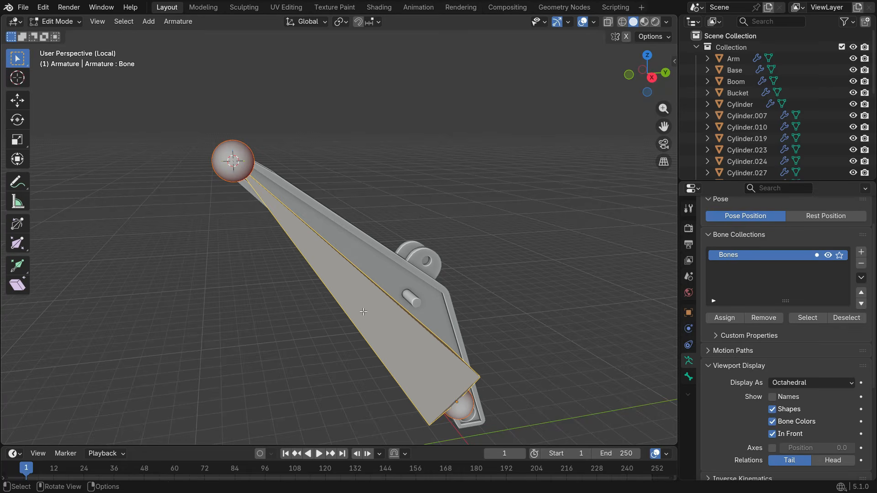
pyautogui.press('F2')
pyautogui.write('Boo')
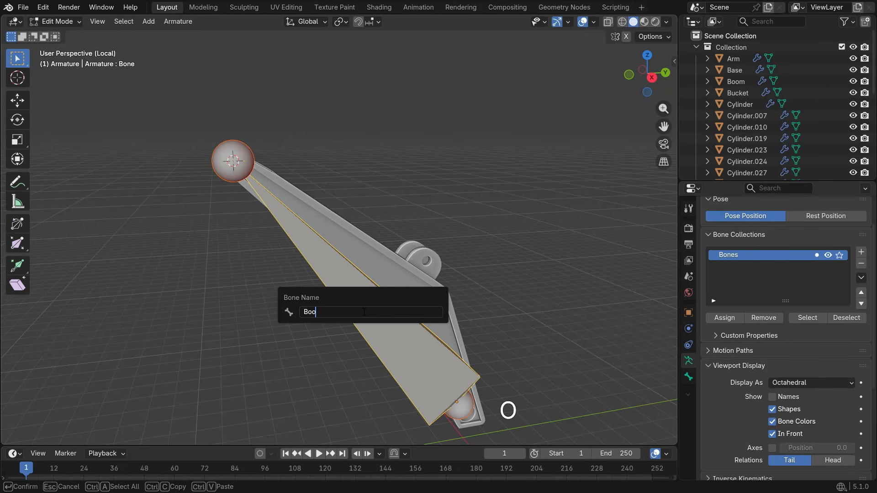
pyautogui.write('m')
pyautogui.press('Return')
# - Exit local view and, in the right orthographic view, extrude a bone from the Boom bone's tail, about -1.90 m in Y and -2.36 m in Z
pyautogui.press('KP_Divide')
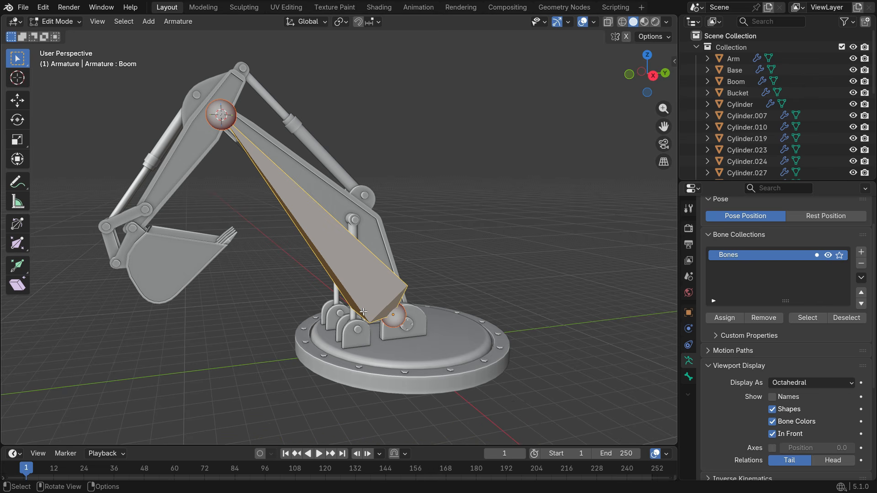
pyautogui.press('KP_3')
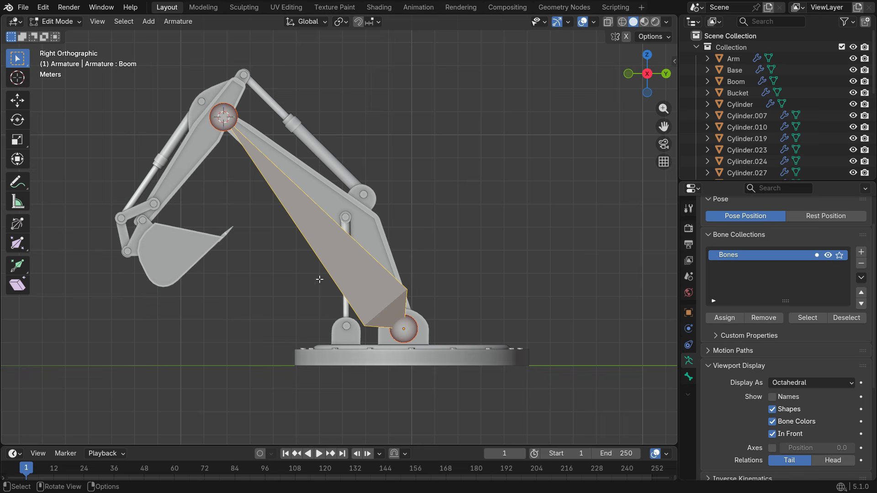
pyautogui.keyDown('shift'); pyautogui.moveTo(276, 220); pyautogui.dragTo(337, 263, button='middle'); pyautogui.keyUp('shift')
pyautogui.scroll(2, 279, 165)
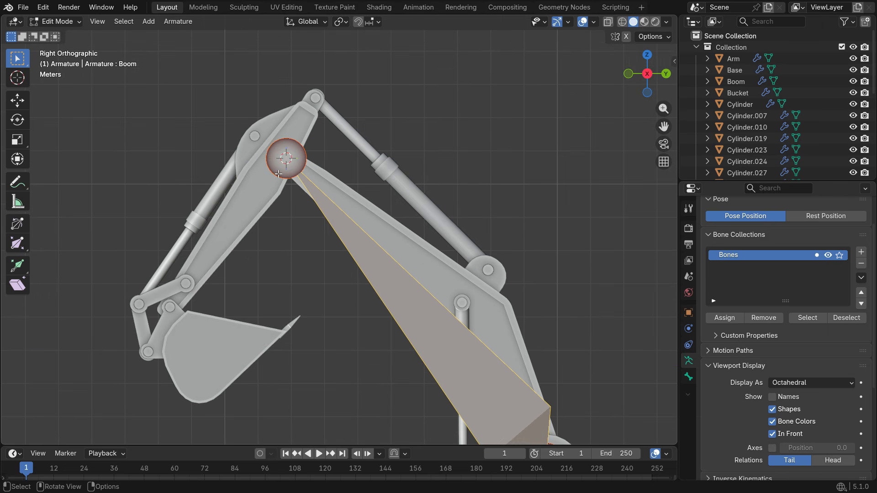
pyautogui.click(278, 174)
pyautogui.press('e')
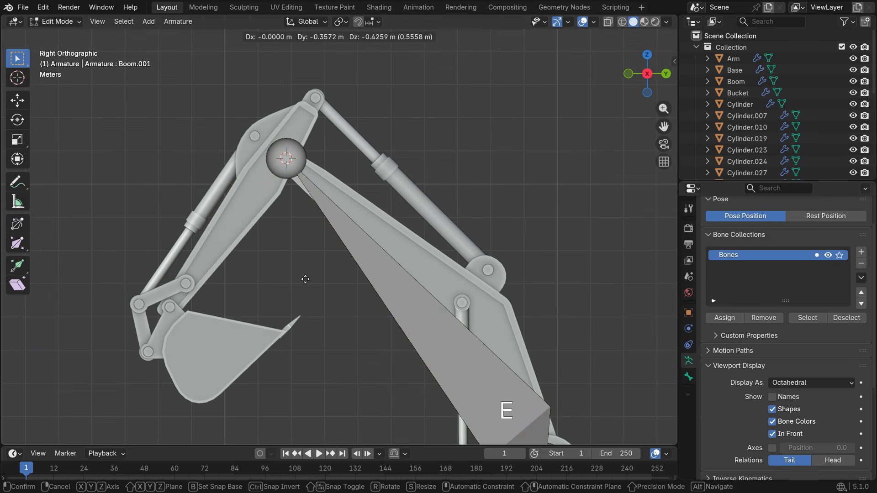
pyautogui.click(255, 342)
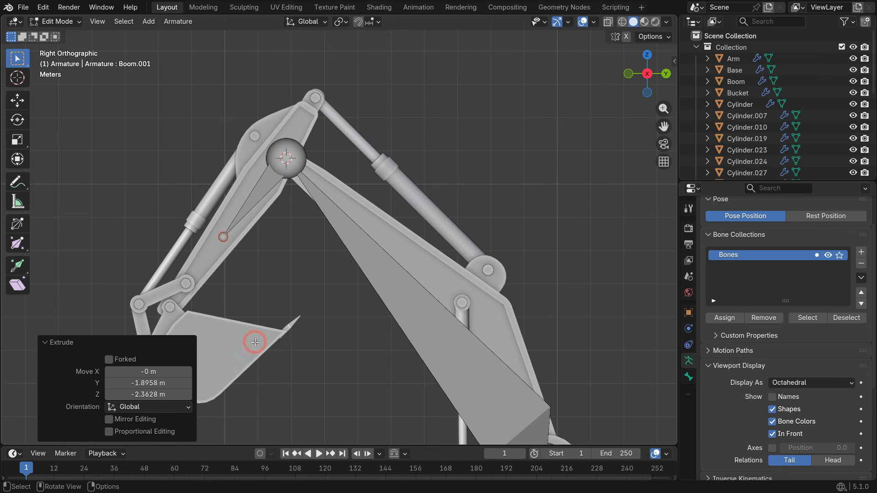
pyautogui.click(44, 342)
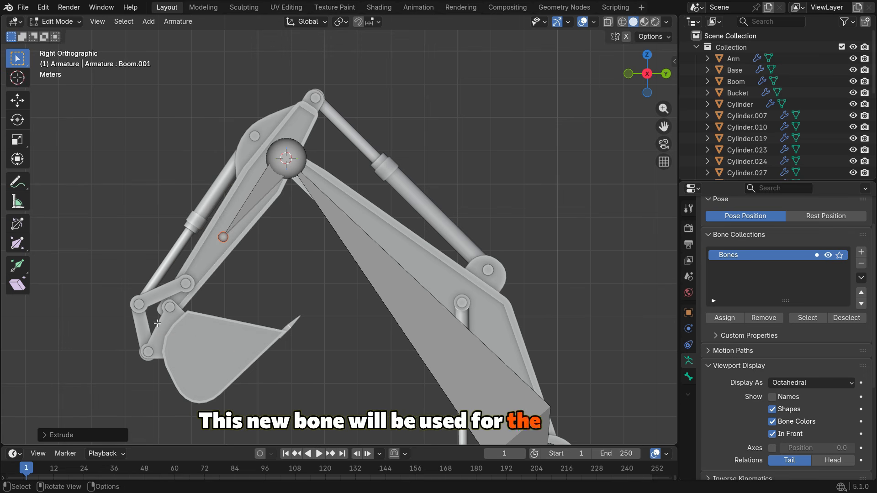
# - Return to Object Mode, isolate the arm in local view and enter Edit Mode on its mesh
pyautogui.scroll(1, 171, 311)
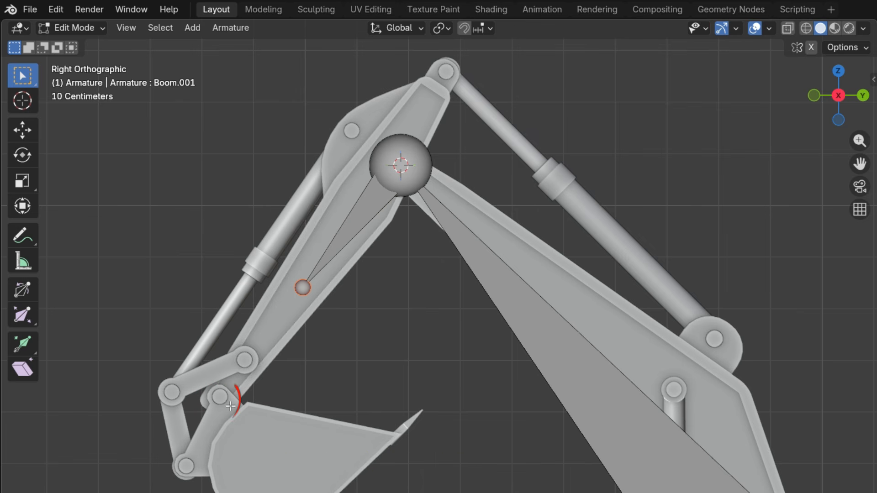
pyautogui.press('Tab')
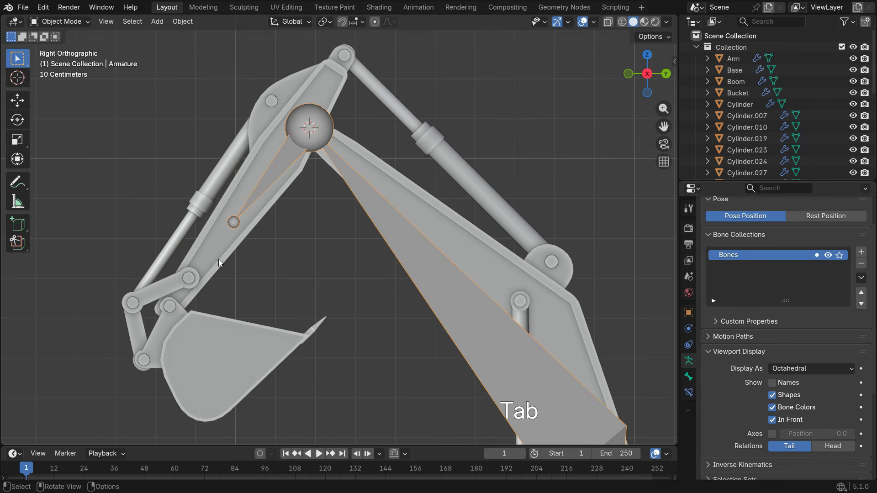
pyautogui.click(283, 337)
pyautogui.press('KP_Divide')
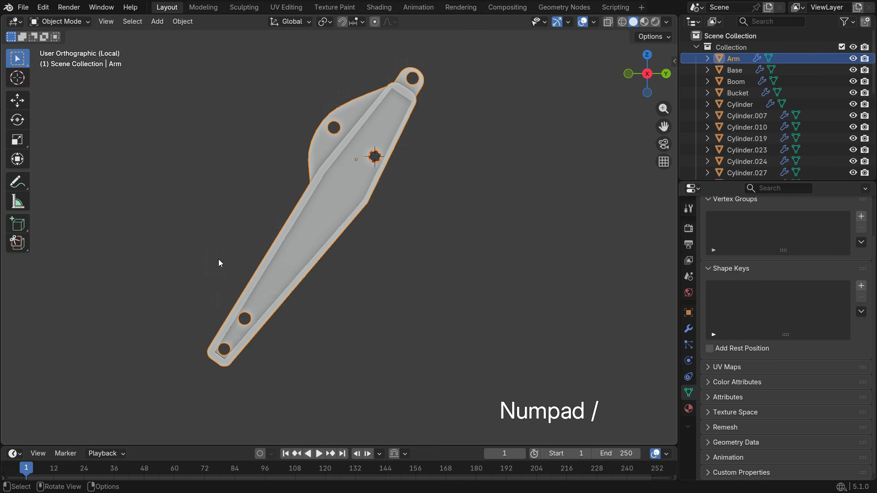
pyautogui.scroll(3, 245, 378)
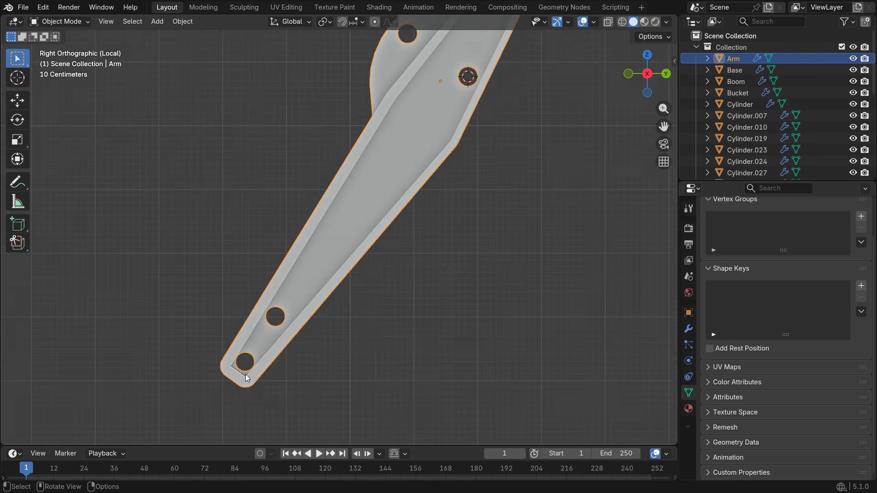
pyautogui.moveTo(245, 378); pyautogui.dragTo(270, 388, button='middle')
pyautogui.press('Tab')
# - Select the inner face loop of the arm's lowest hole and snap the 3D cursor to it
pyautogui.scroll(3, 254, 379)
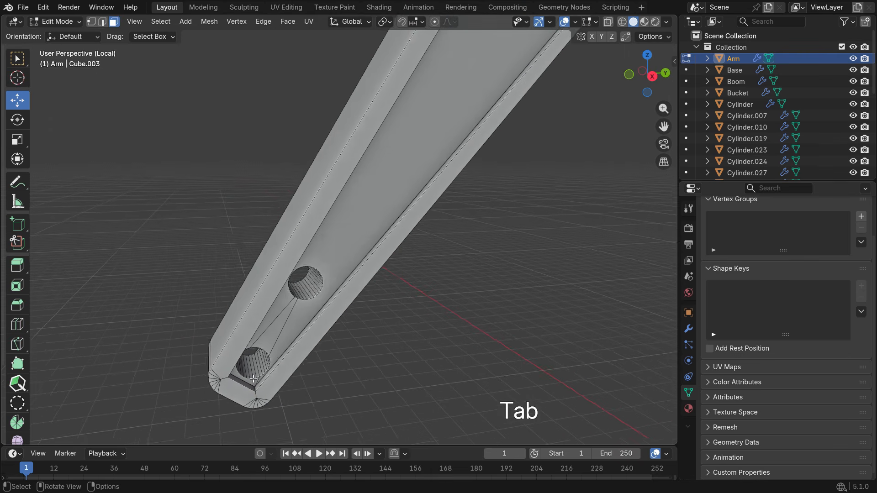
pyautogui.keyDown('alt'); pyautogui.click(253, 371); pyautogui.keyUp('alt')
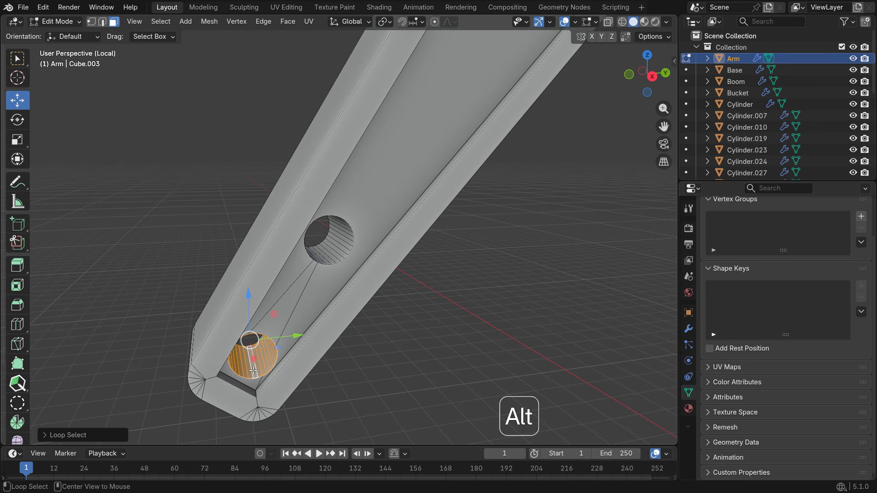
pyautogui.hotkey('shift', 's')
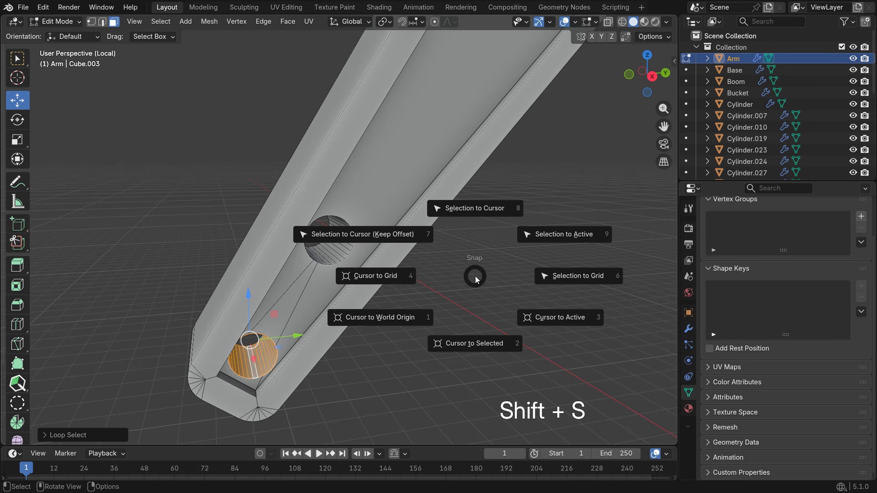
pyautogui.click(470, 343)
pyautogui.moveTo(263, 375); pyautogui.dragTo(259, 358, button='middle')
# - Leave the arm's local view, reopen the armature in Edit Mode and snap the extruded bone's tail to the 3D cursor
pyautogui.press('Tab')
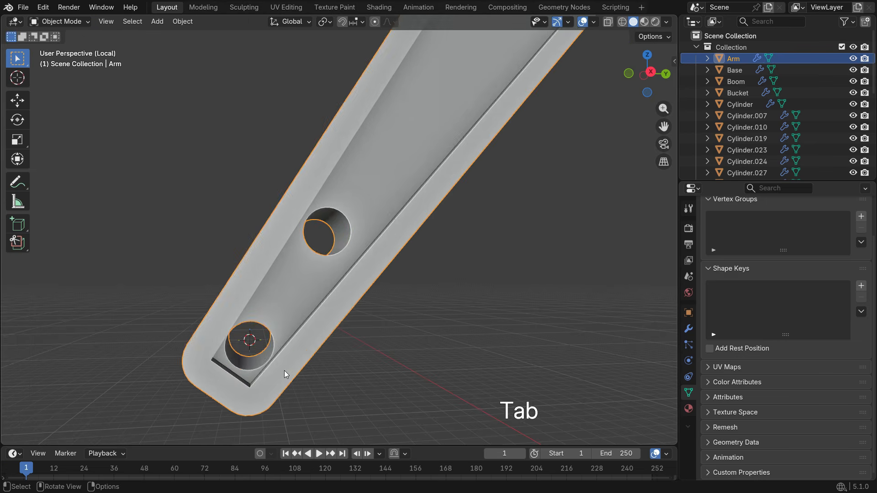
pyautogui.press('KP_Divide')
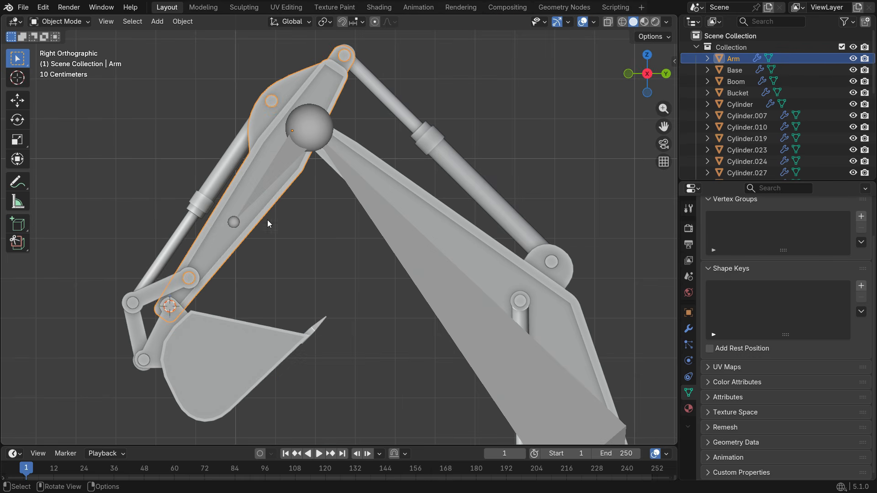
pyautogui.click(267, 191)
pyautogui.press('Tab')
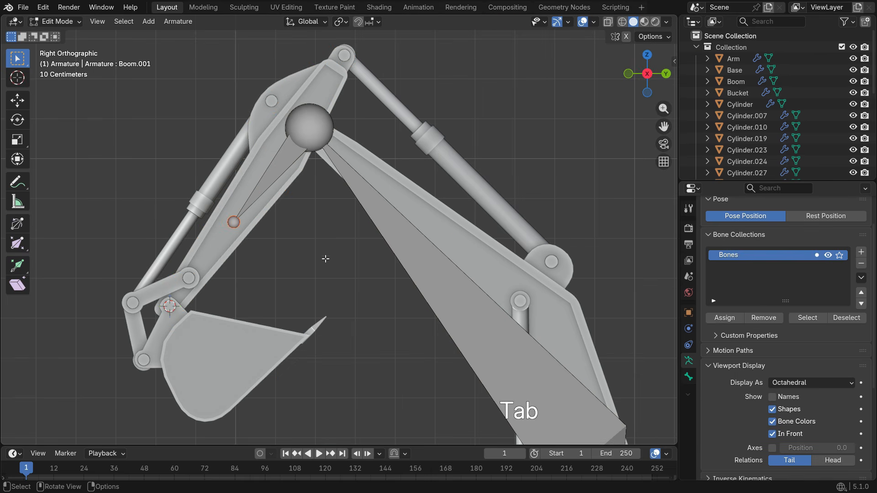
pyautogui.hotkey('shift', 's')
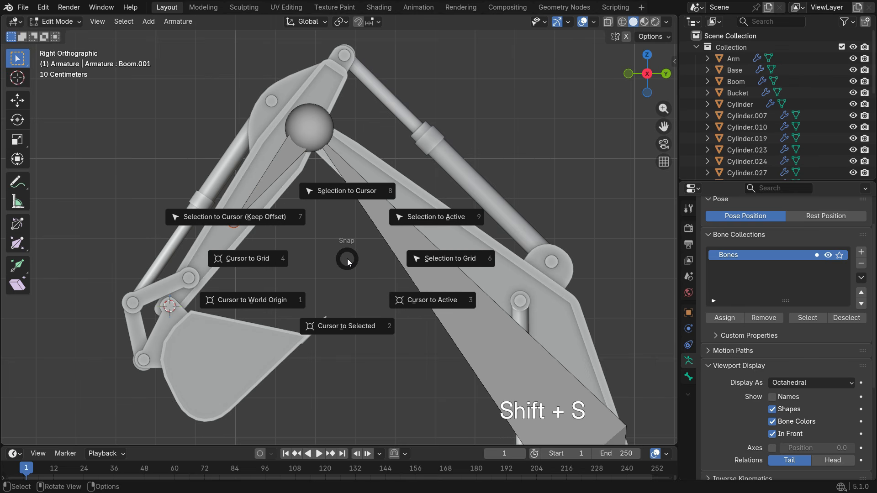
pyautogui.click(350, 194)
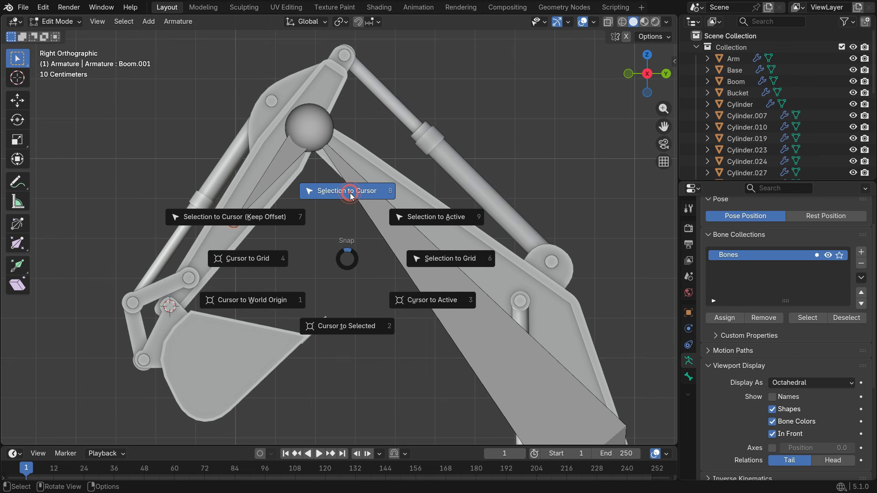
# - Rename the bone running along the arm as Arm and return to the right orthographic view
pyautogui.moveTo(195, 321)
pyautogui.mouseDown(button='middle')
pyautogui.moveTo(217, 316)
pyautogui.moveTo(196, 317)
pyautogui.mouseUp(button='middle')
pyautogui.scroll(3, 212, 318)
pyautogui.scroll(-1, 195, 316)
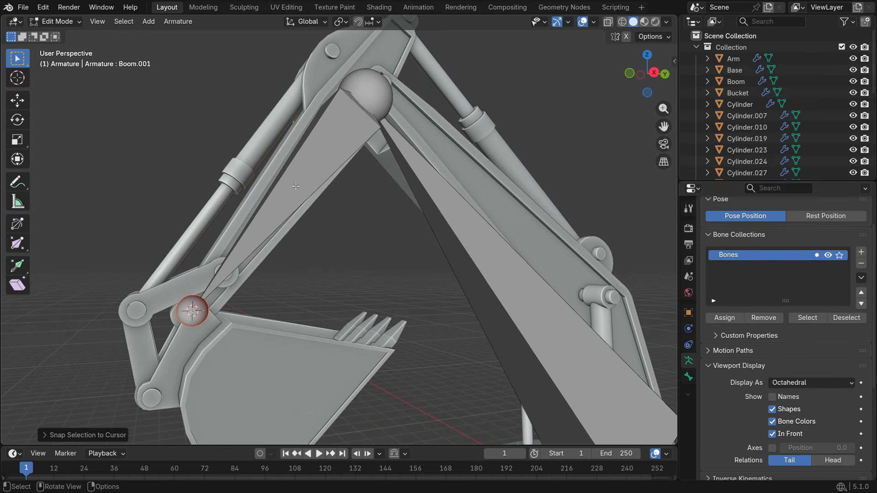
pyautogui.press('F2')
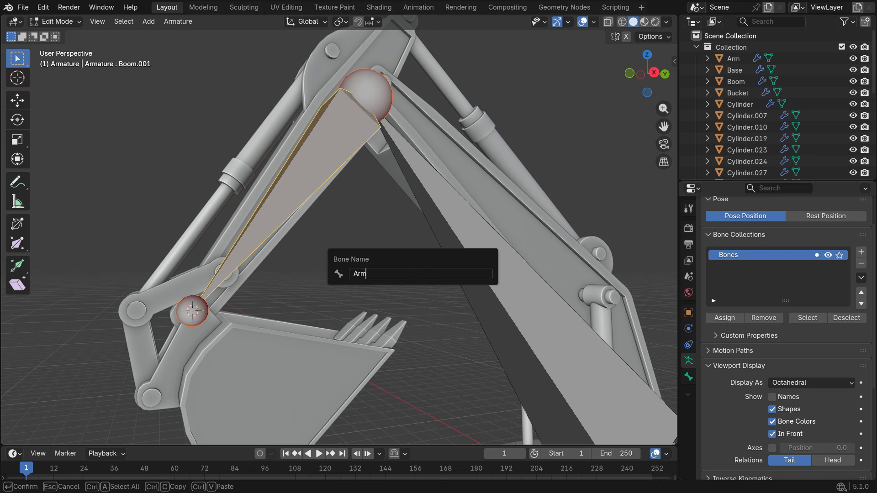
pyautogui.press('Return')
pyautogui.press('KP_3')
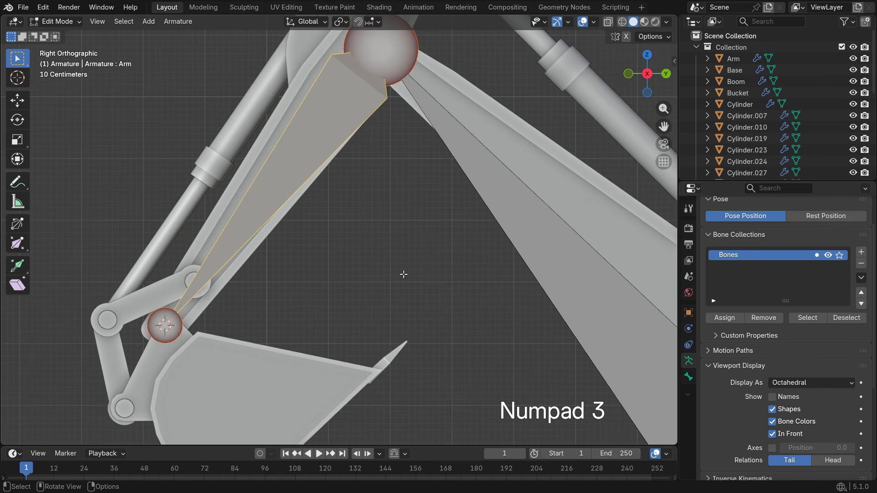
# - Extrude a short bone from the Arm bone's tail toward the bucket's linkage hole and return to Object Mode
pyautogui.keyDown('shift'); pyautogui.moveTo(295, 311); pyautogui.dragTo(379, 250, button='middle'); pyautogui.keyUp('shift')
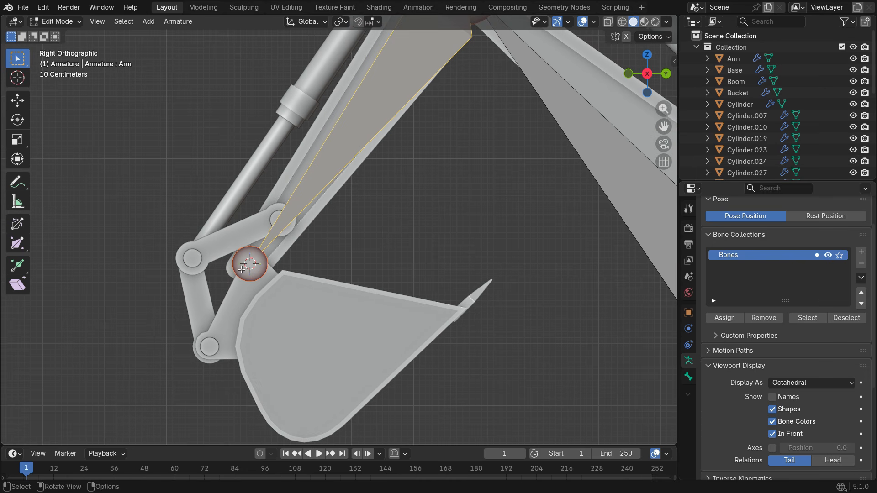
pyautogui.click(276, 357)
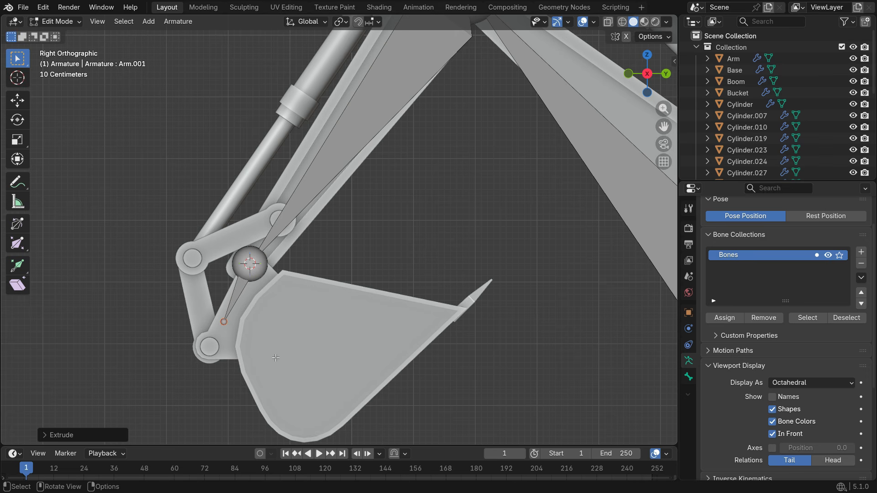
pyautogui.press('Tab')
# - Isolate the bucket in local view and enter Edit Mode on its mesh
pyautogui.click(321, 308)
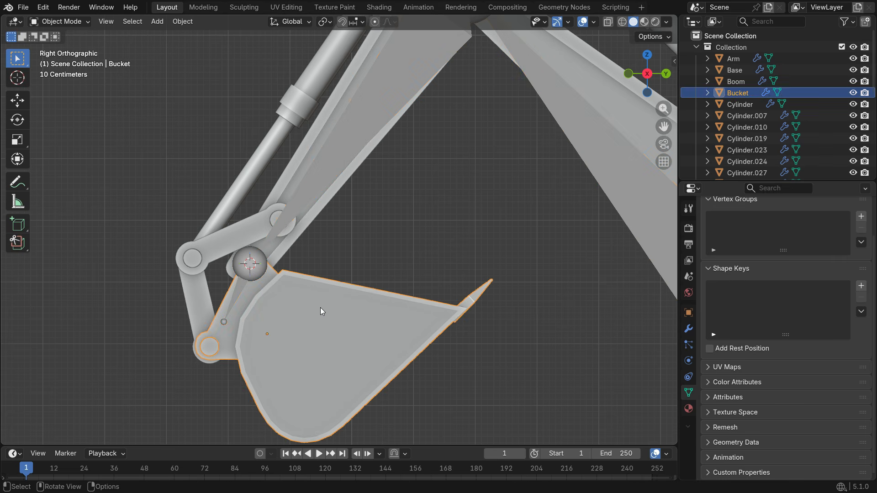
pyautogui.press('KP_Divide')
pyautogui.moveTo(319, 308); pyautogui.dragTo(275, 267, button='middle')
pyautogui.scroll(2, 265, 246)
pyautogui.press('Tab')
pyautogui.scroll(3, 242, 269)
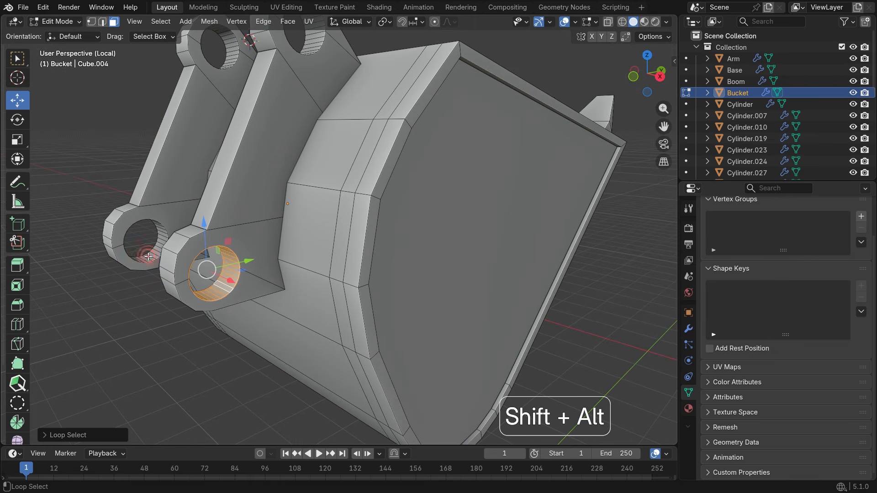
# - Snap the 3D cursor to the inner face loops of the bucket's two linkage holes, then leave local view and Edit Mode
pyautogui.hotkey('shift', 's')
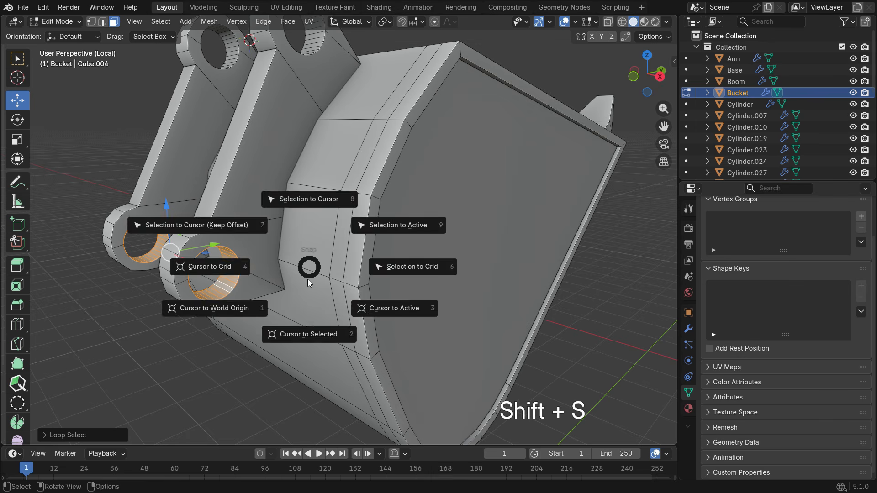
pyautogui.click(307, 333)
pyautogui.moveTo(308, 332); pyautogui.dragTo(234, 317, button='middle')
pyautogui.press('KP_Divide')
pyautogui.press('Tab')
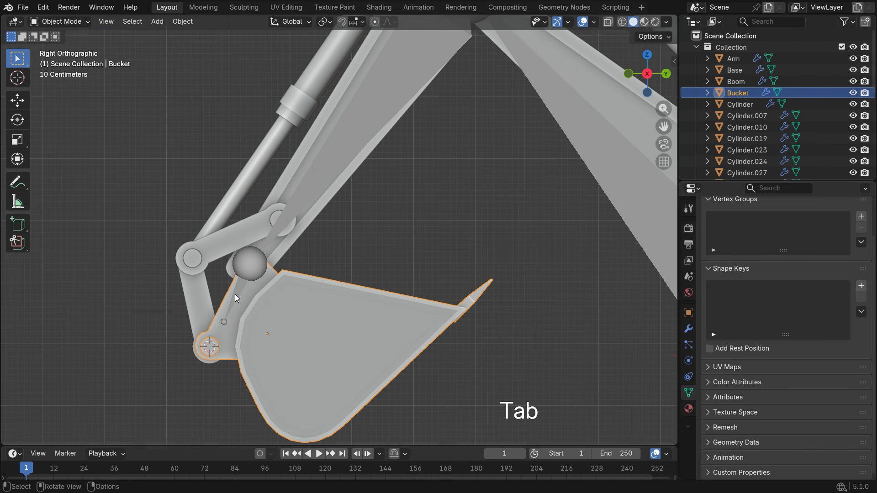
# - Reopen the armature in Edit Mode and snap the short extruded bone's tail to the 3D cursor at the bucket's linkage hole
pyautogui.click(235, 297)
pyautogui.press('Tab')
pyautogui.scroll(3, 223, 315)
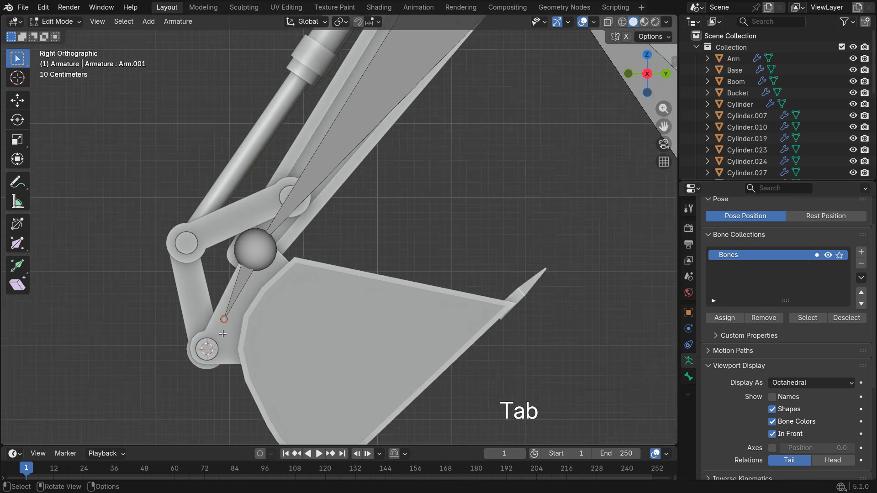
pyautogui.hotkey('shift', 's')
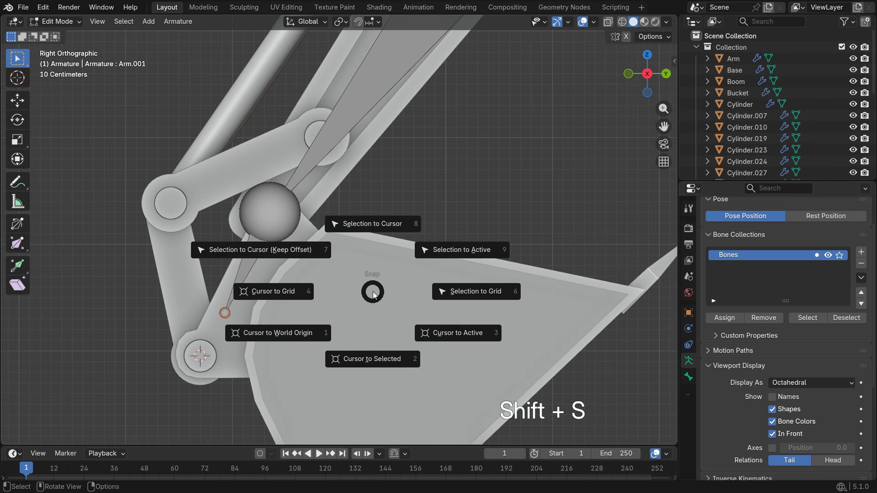
pyautogui.click(373, 229)
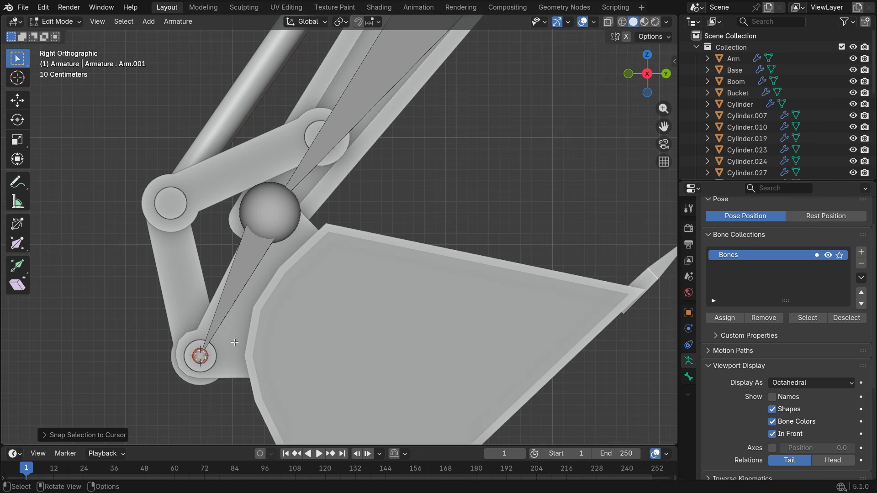
# - Rename the short bone below the Arm bone as Bucket and return to Object Mode
pyautogui.press('F2')
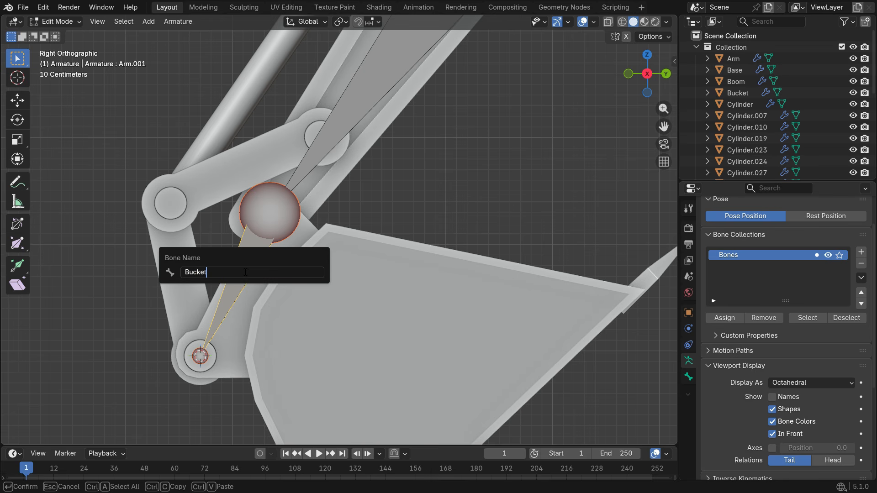
pyautogui.write('Bucket')
pyautogui.press('Return')
pyautogui.scroll(-8, 245, 272)
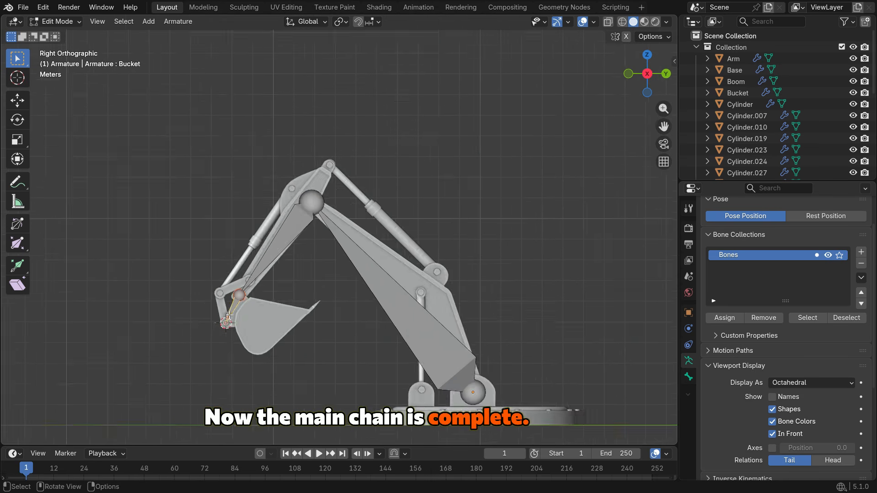
pyautogui.moveTo(229, 315); pyautogui.dragTo(278, 345, button='middle')
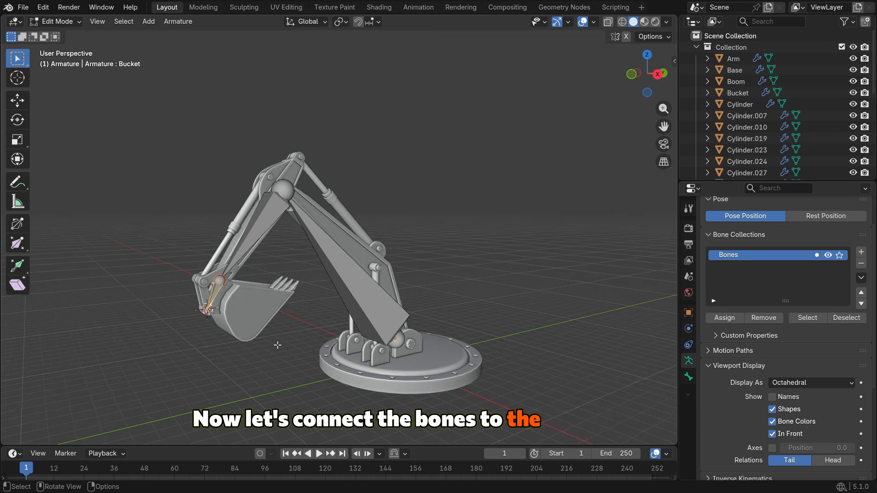
pyautogui.scroll(1, 278, 345)
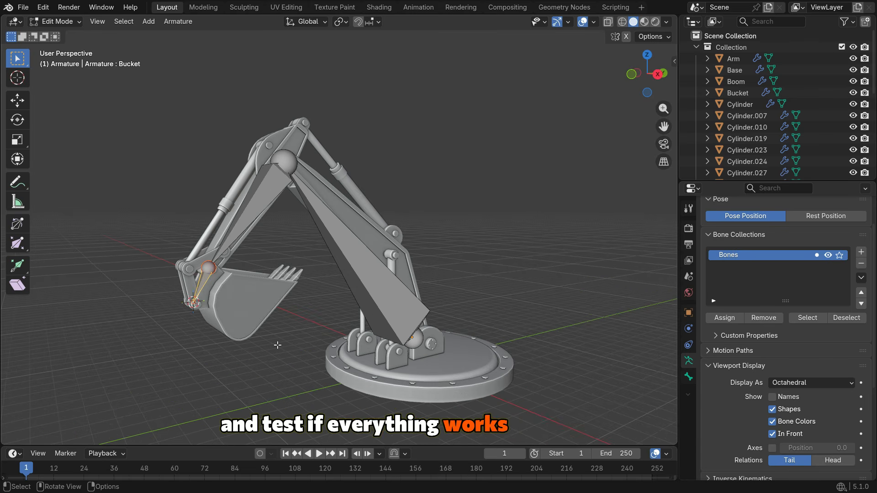
pyautogui.press('Tab')
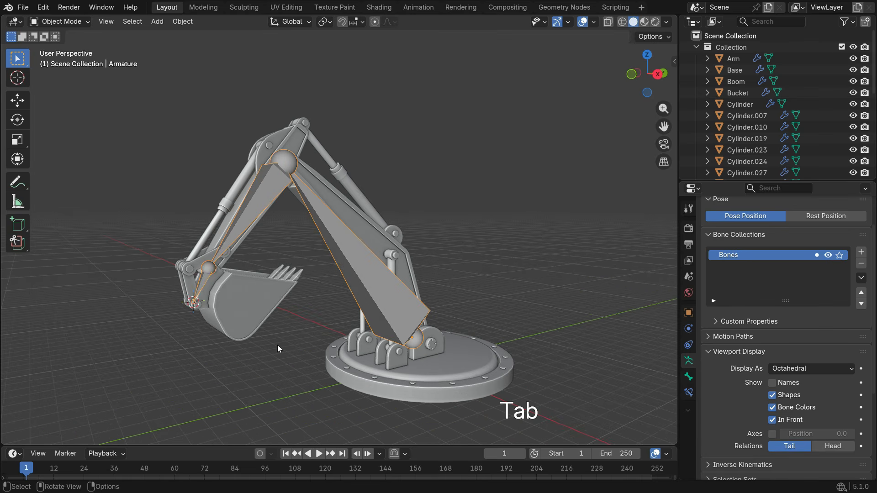
# - Select the boom mesh with the armature and, in Pose Mode, parent it to the Boom bone using the Bone option
pyautogui.click(375, 236)
pyautogui.moveTo(375, 235); pyautogui.dragTo(344, 283, button='middle')
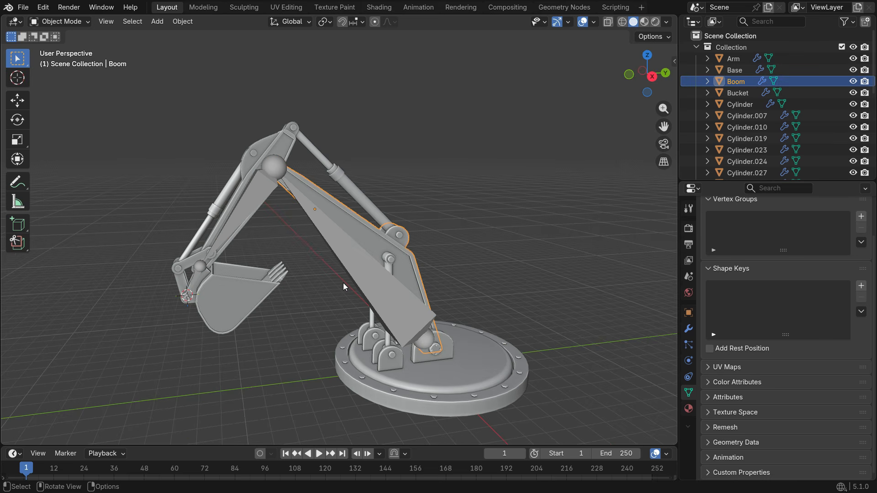
pyautogui.keyDown('shift'); pyautogui.click(370, 279); pyautogui.keyUp('shift')
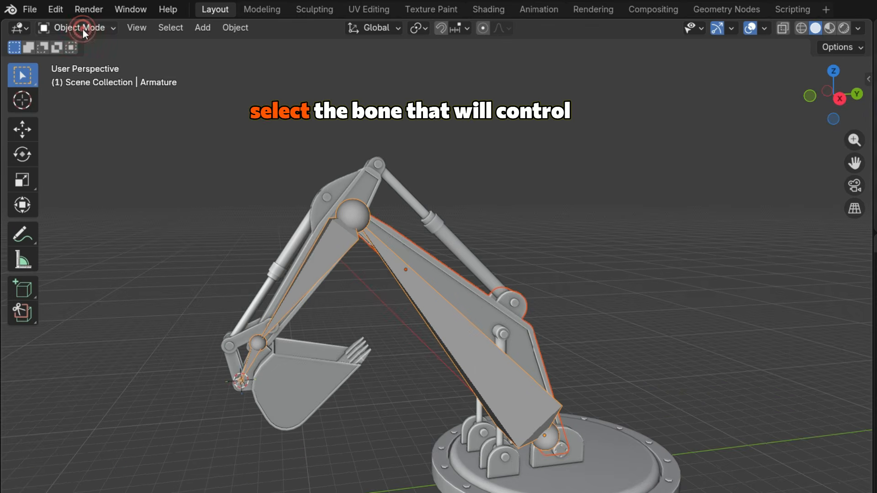
pyautogui.click(63, 22)
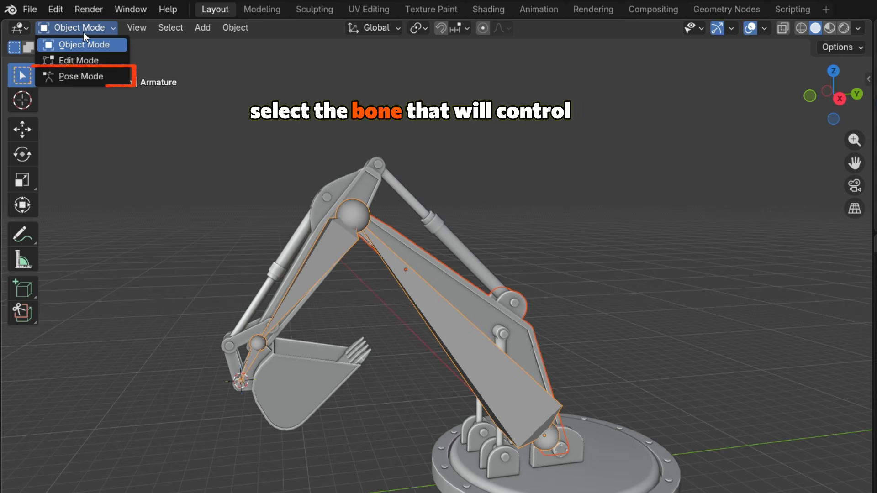
pyautogui.click(86, 74)
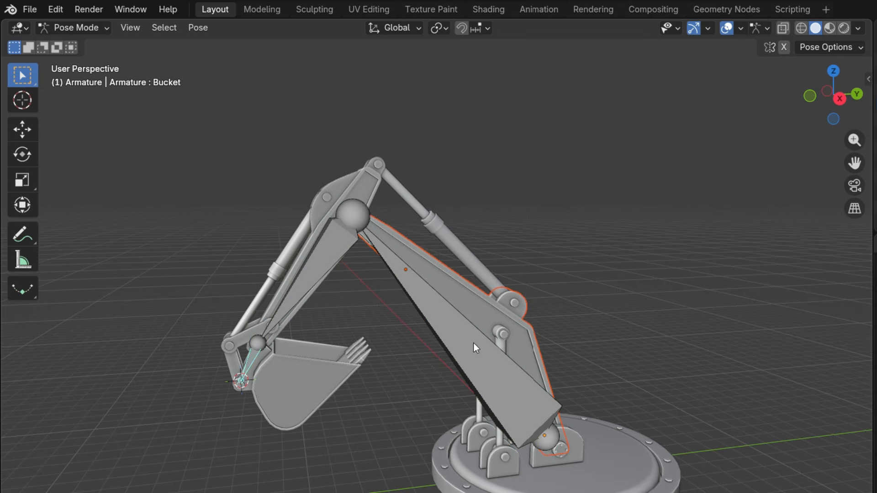
pyautogui.moveTo(478, 399); pyautogui.dragTo(498, 401, button='middle')
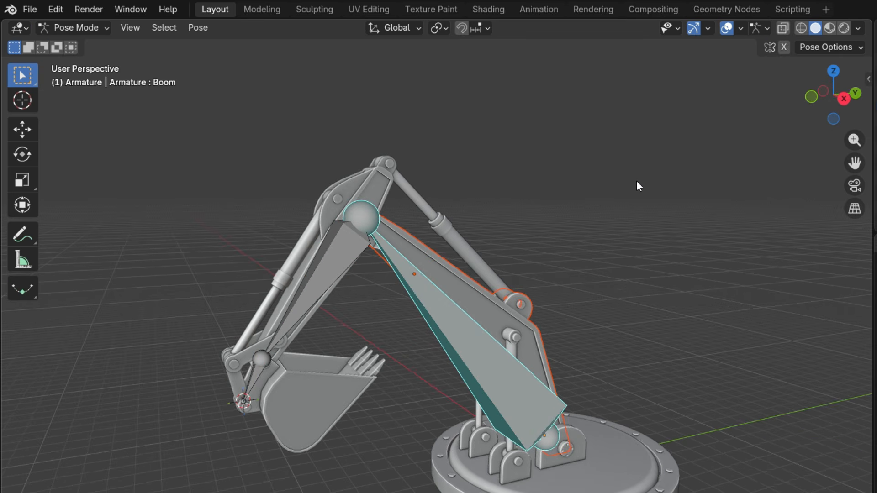
pyautogui.hotkey('ctrl', 'p')
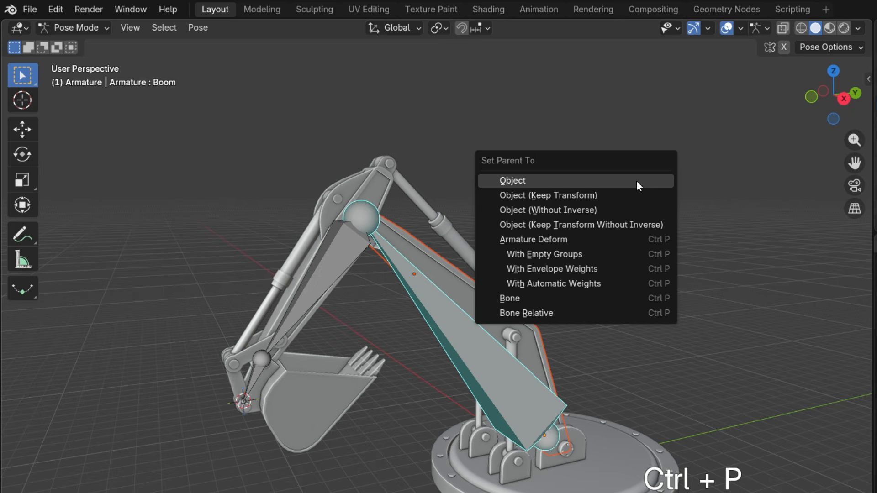
pyautogui.click(590, 297)
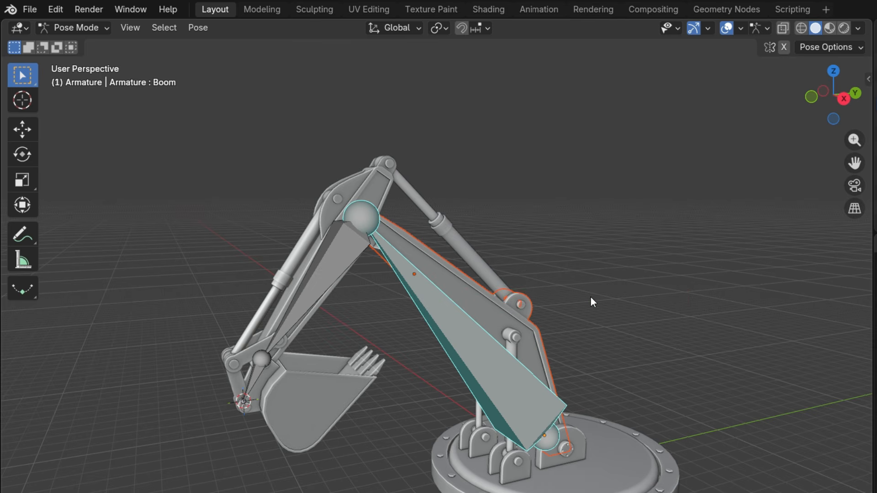
# - Return to Object Mode, select the arm mesh with the armature and parent it to the Arm bone using the Bone option in Pose Mode
pyautogui.click(68, 28)
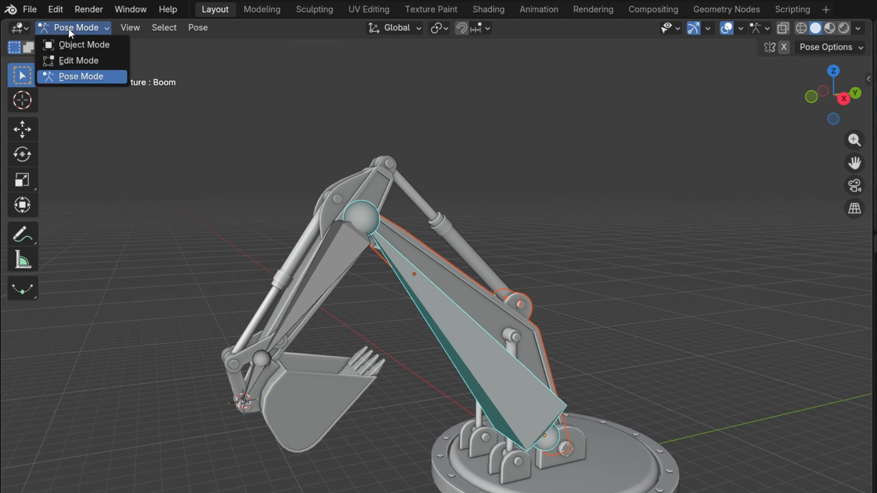
pyautogui.click(71, 42)
pyautogui.scroll(1, 342, 196)
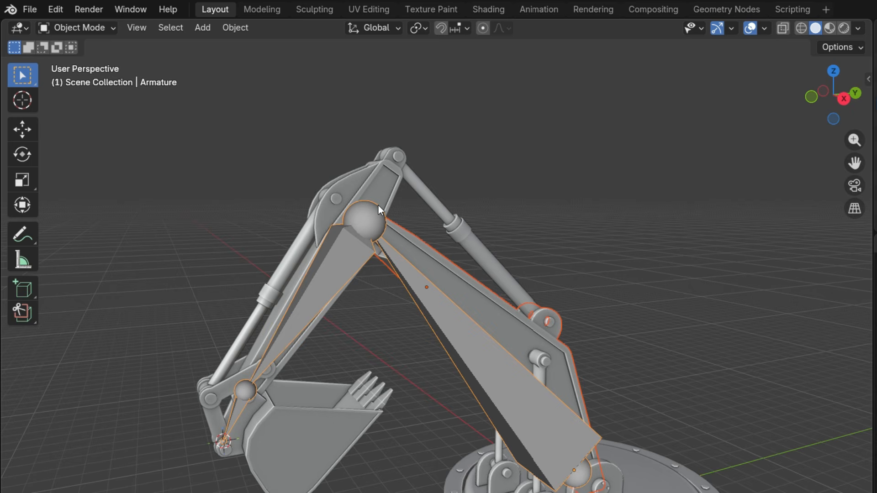
pyautogui.click(380, 182)
pyautogui.keyDown('shift'); pyautogui.click(333, 274); pyautogui.keyUp('shift')
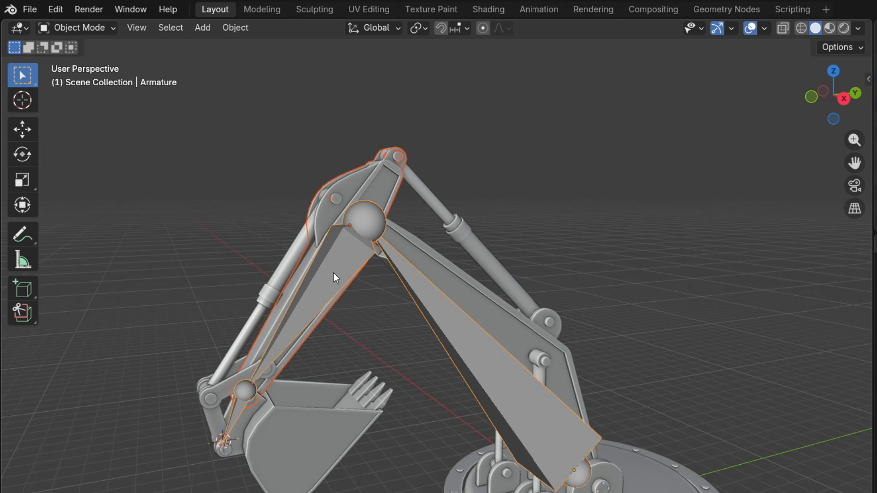
pyautogui.click(89, 29)
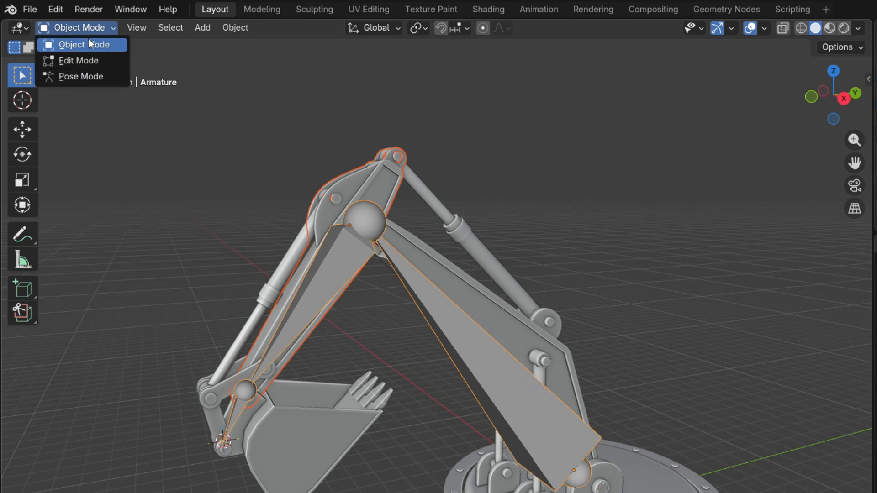
pyautogui.click(87, 76)
pyautogui.click(330, 281)
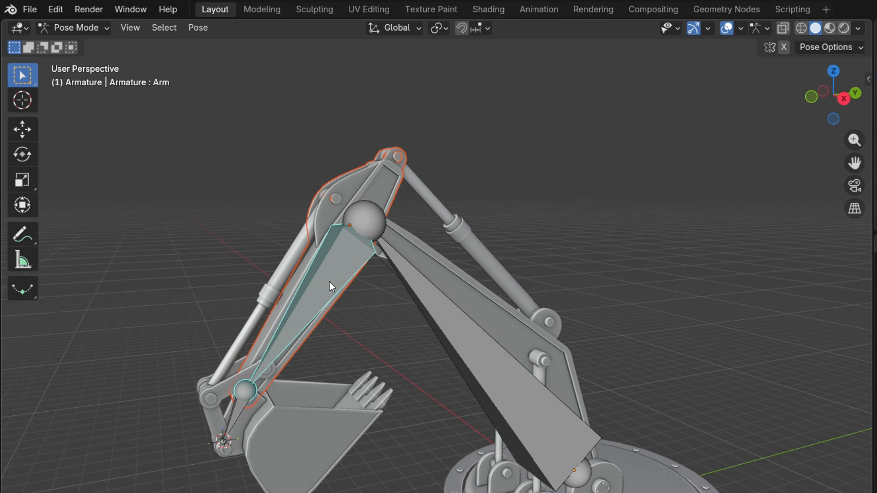
pyautogui.hotkey('ctrl', 'p')
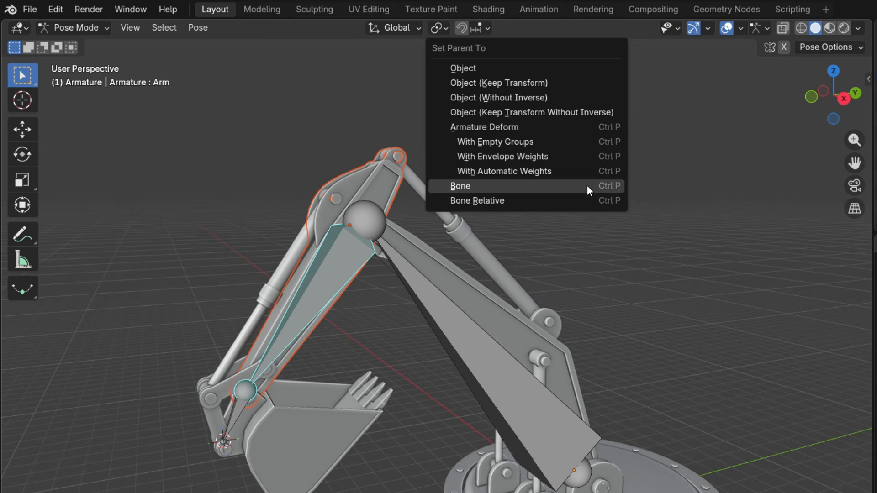
pyautogui.click(588, 185)
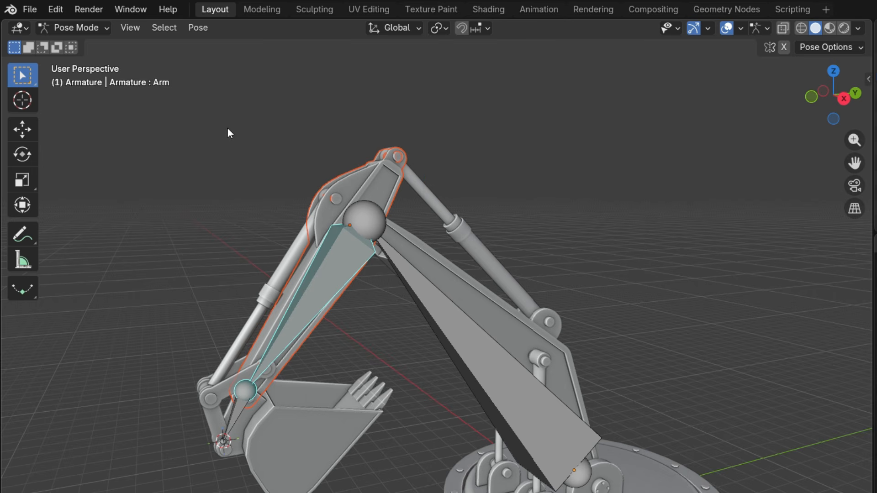
# - Return to Object Mode, select the bucket mesh with the armature and parent it to the Bucket bone using the Bone option in Pose Mode
pyautogui.click(87, 30)
pyautogui.click(86, 43)
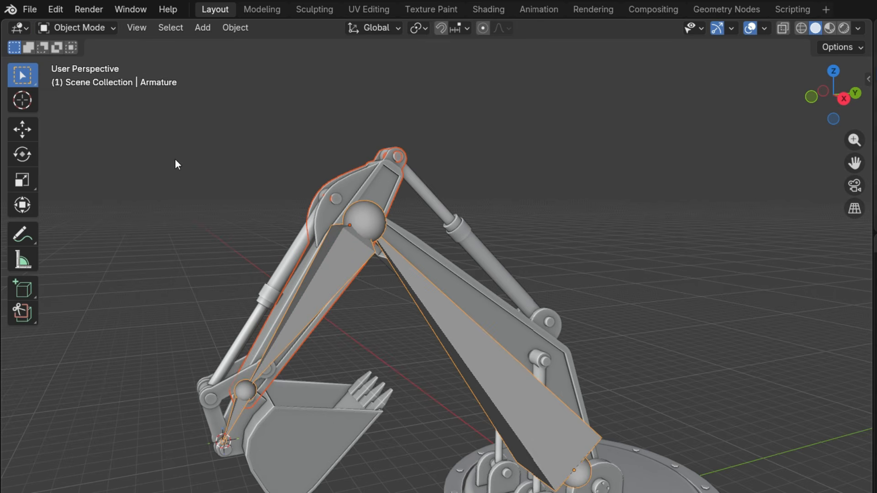
pyautogui.click(304, 442)
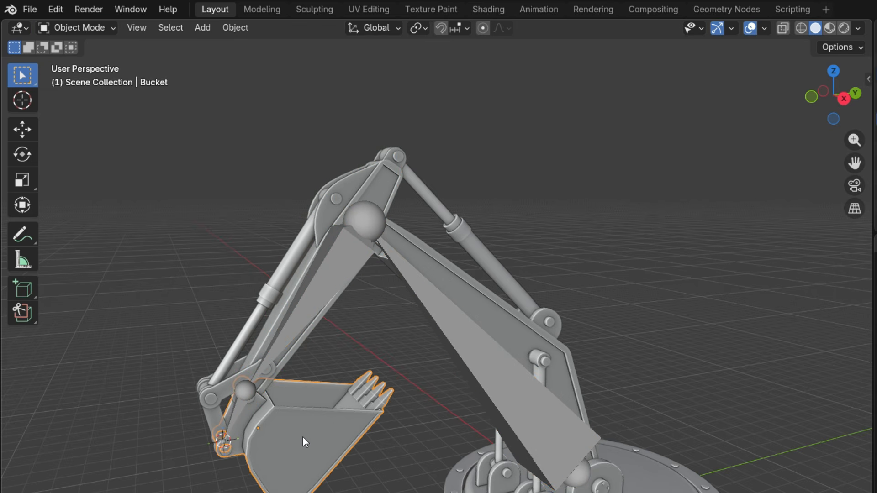
pyautogui.keyDown('shift'); pyautogui.click(292, 335); pyautogui.keyUp('shift')
pyautogui.click(93, 28)
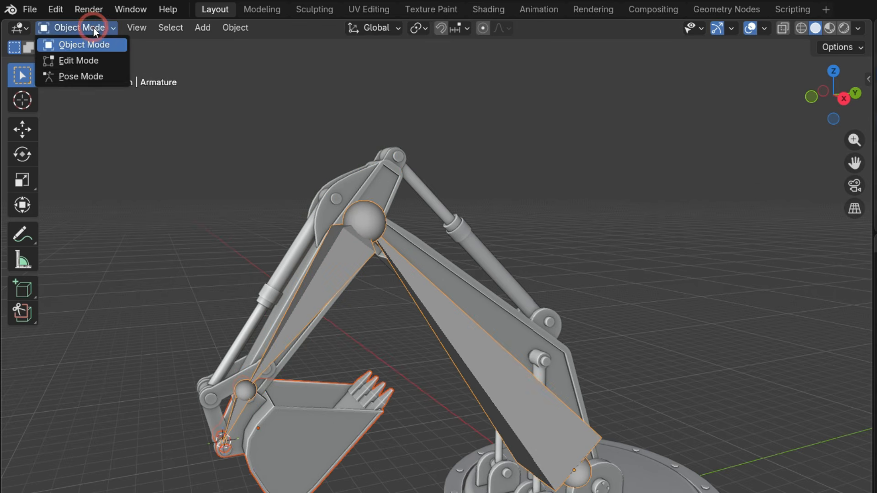
pyautogui.click(87, 76)
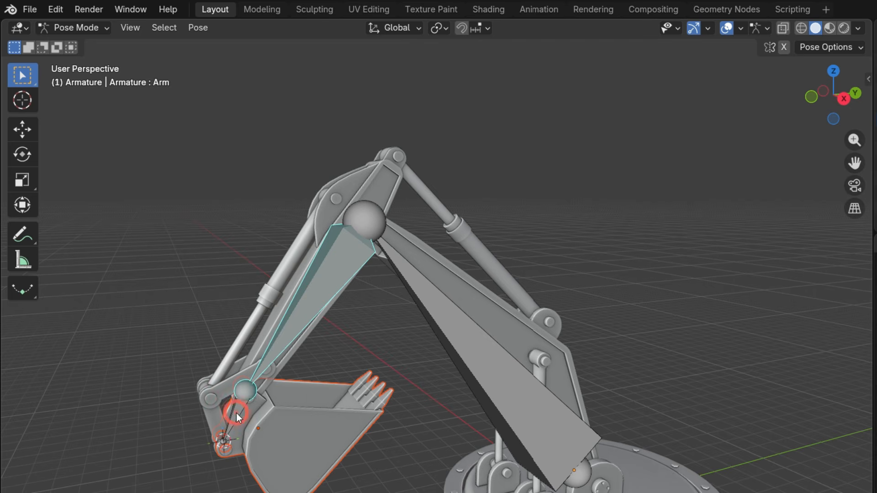
pyautogui.click(236, 413)
pyautogui.hotkey('ctrl', 'p')
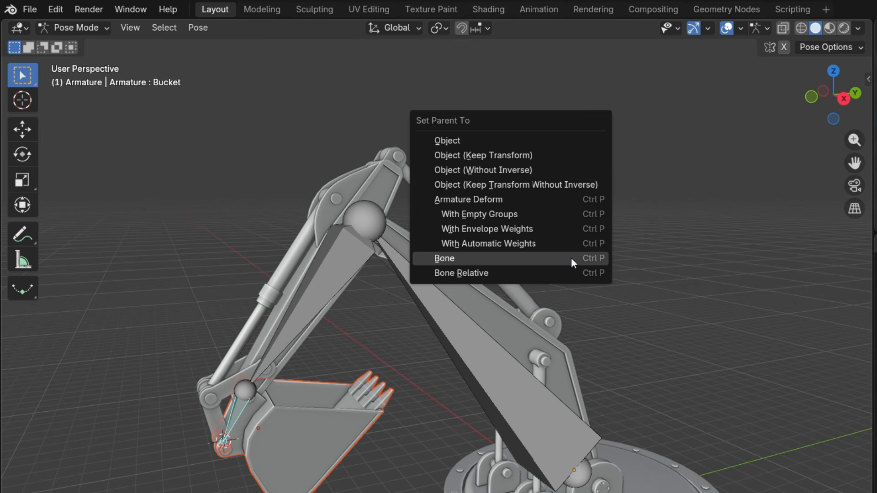
pyautogui.click(571, 258)
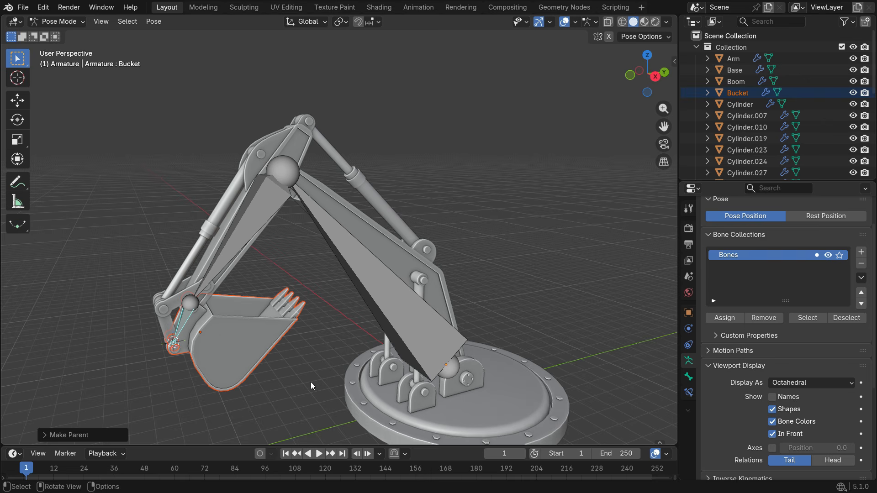
pyautogui.click(185, 319)
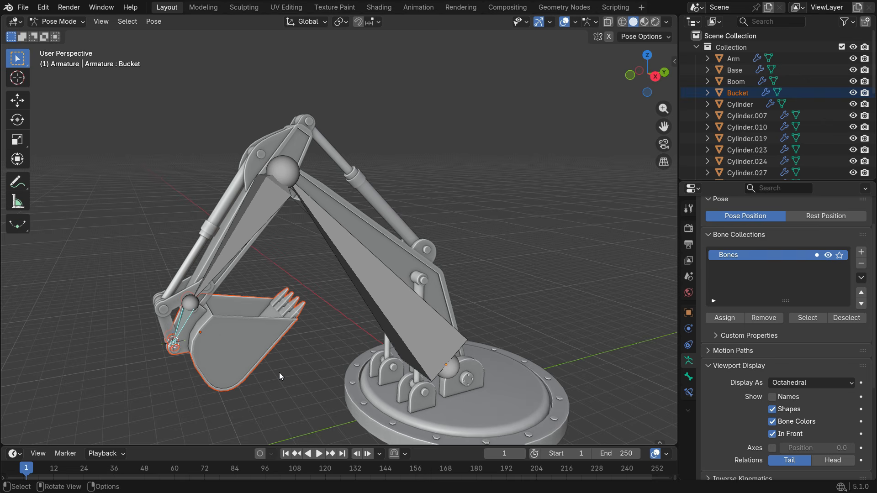
# - Test the rig in Pose Mode by rotating the Bucket bone and the Arm bone about local X, cancelling each rotation
pyautogui.press('r')
pyautogui.press('x')
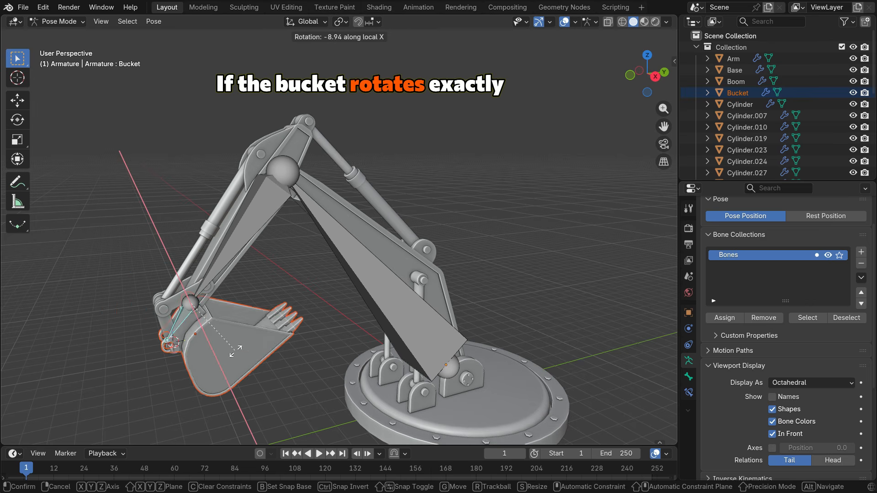
pyautogui.rightClick(236, 350)
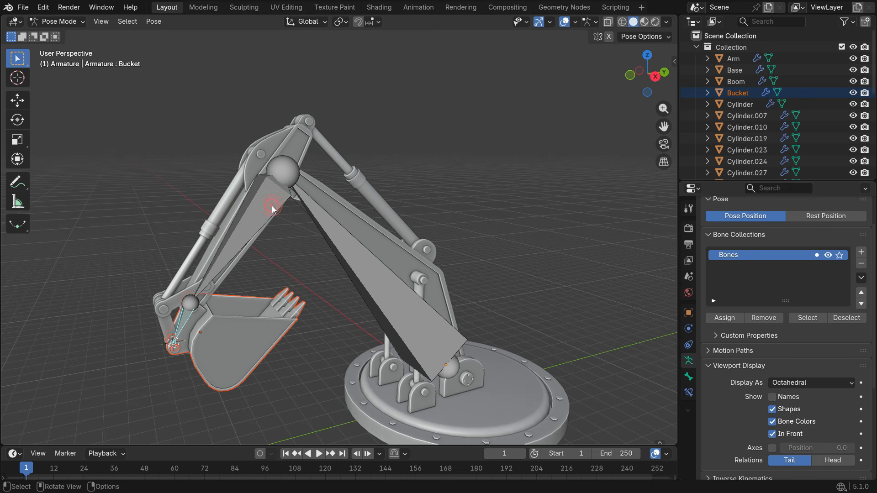
pyautogui.press('r')
pyautogui.press('x')
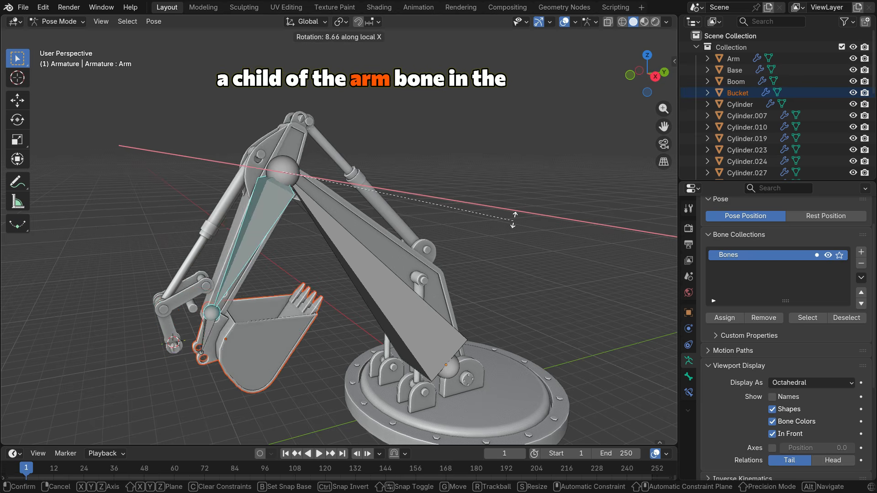
pyautogui.click(514, 220)
# - Test-rotate the Boom bone about local X, cancel the rotation and switch to the right orthographic view
pyautogui.click(406, 331)
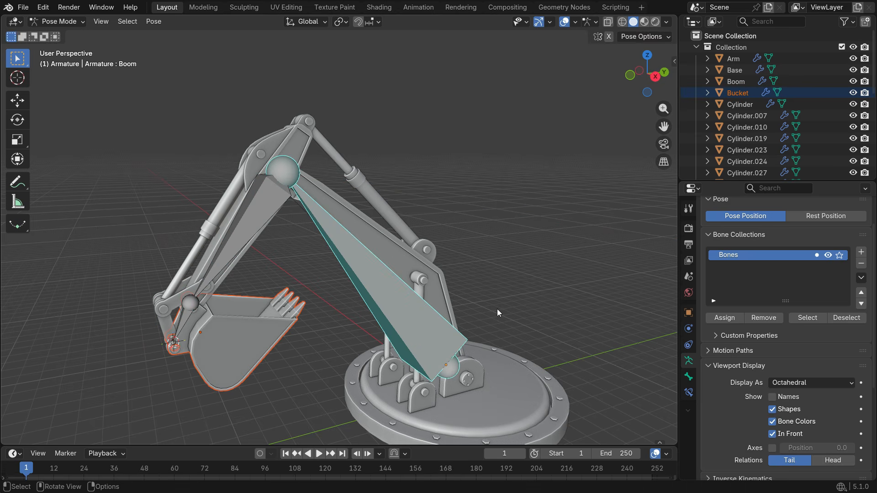
pyautogui.press('x')
pyautogui.press('x')
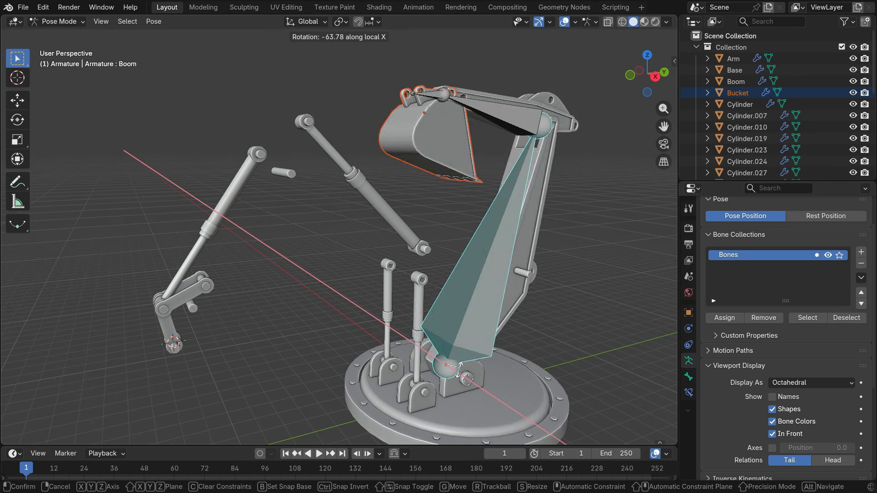
pyautogui.click(500, 324)
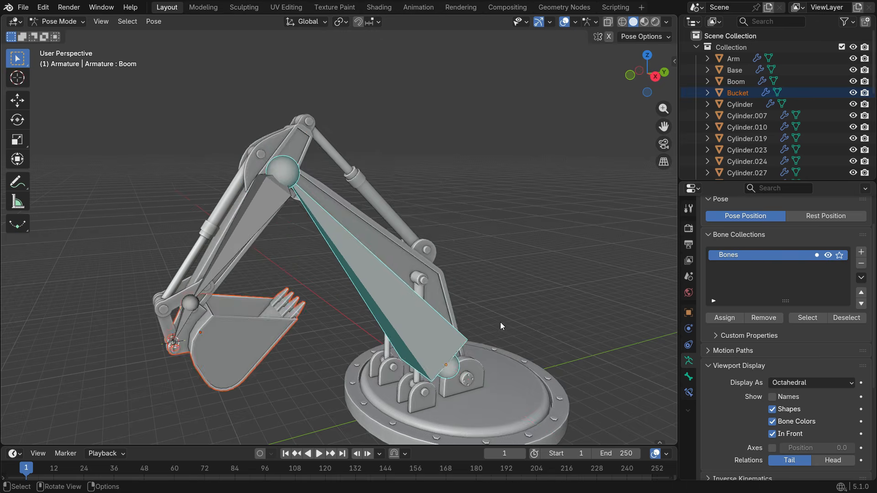
pyautogui.press('KP_3')
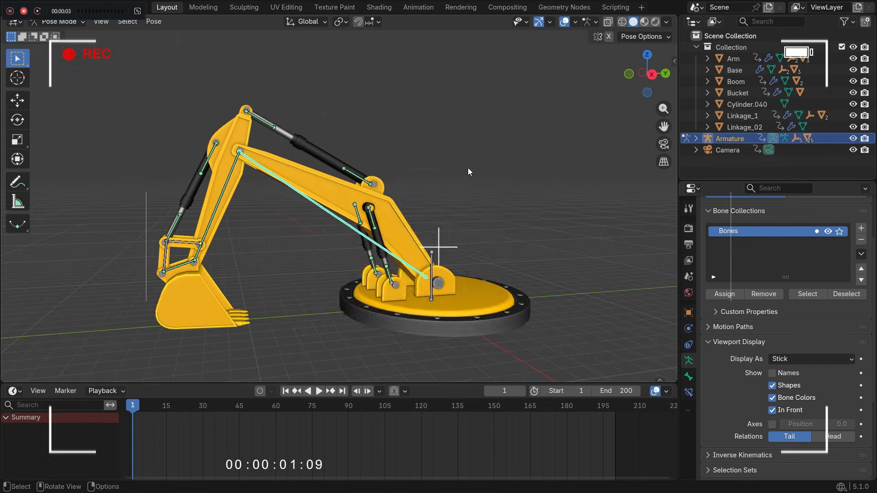
# - Rotate the boom bone of the yellow excavator rig and keyframe the new pose at frame 15
pyautogui.press('r')
pyautogui.click(425, 261)
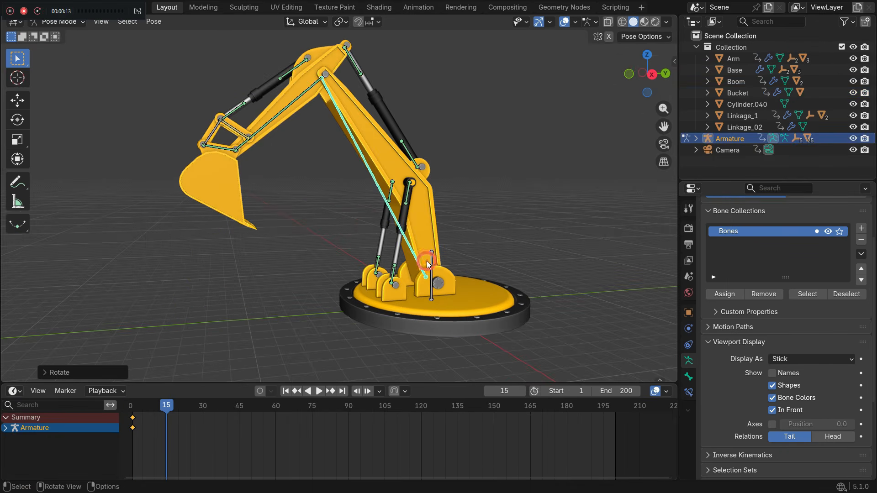
pyautogui.press('k')
pyautogui.click(469, 217)
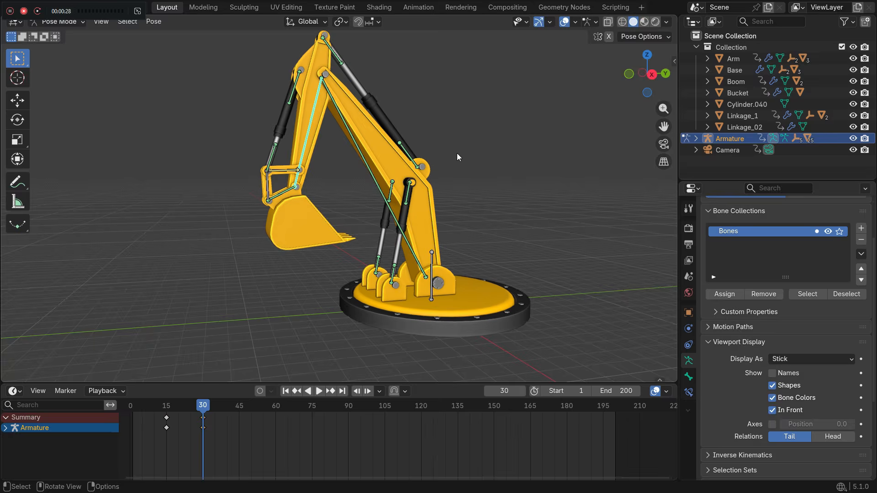
# - Play back the yellow excavator's animation, stop it and return to the first frame
pyautogui.click(319, 391)
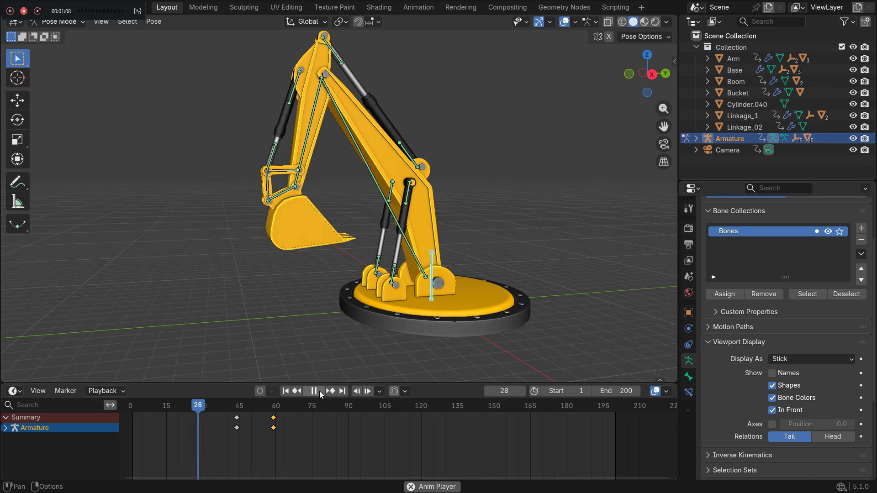
pyautogui.click(320, 391)
pyautogui.click(285, 391)
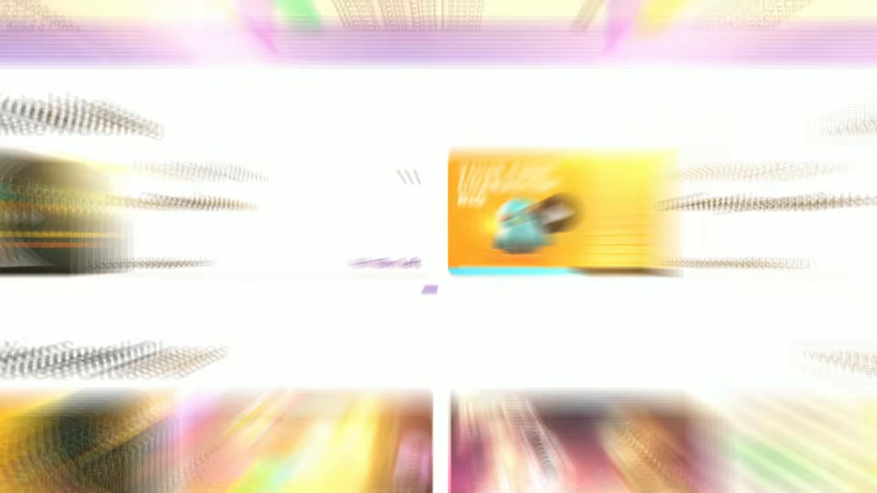
pyautogui.scroll(-3, 874, 65)
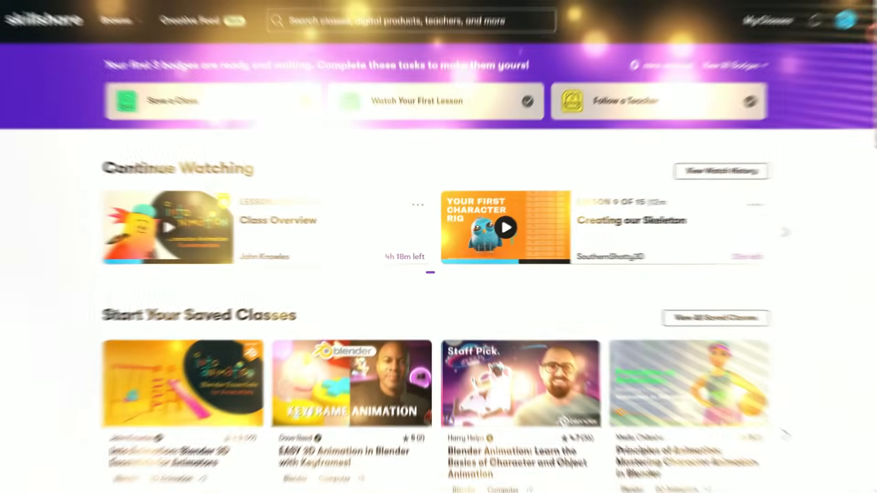
pyautogui.scroll(-5, 417, 248)
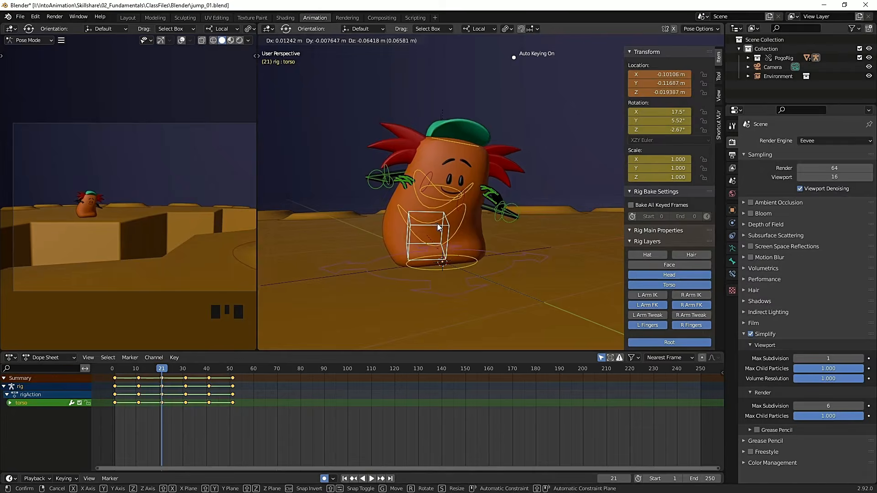
pyautogui.press('g')
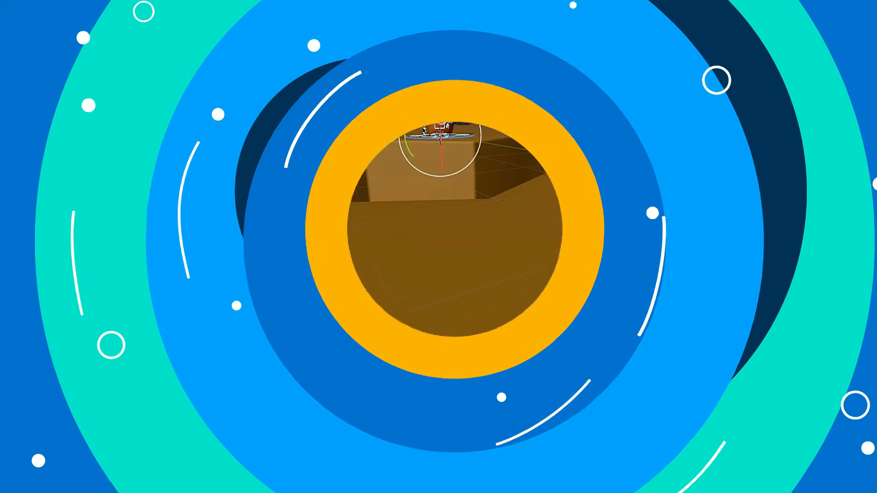
pyautogui.press('space')
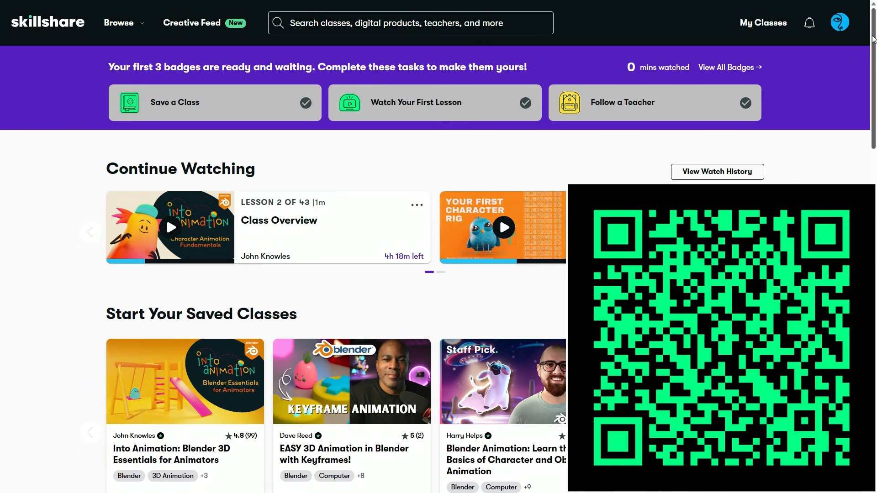
pyautogui.scroll(-3, 874, 69)
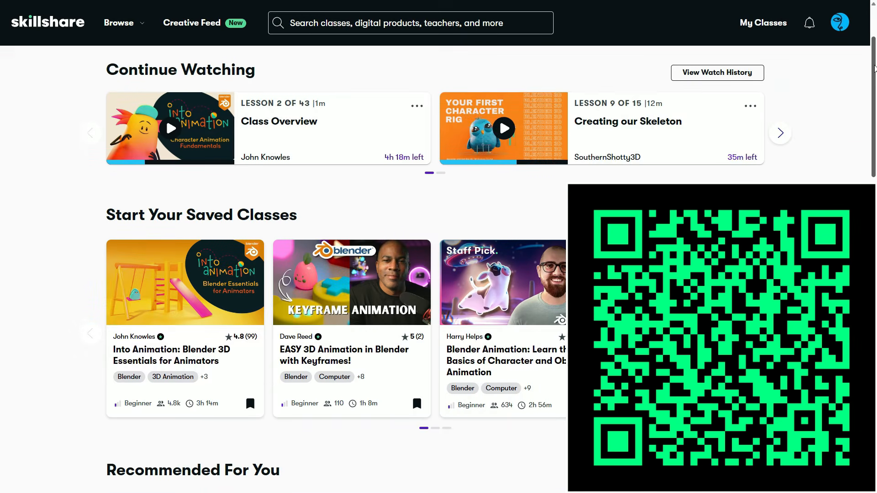
pyautogui.moveTo(874, 69); pyautogui.dragTo(875, 342)
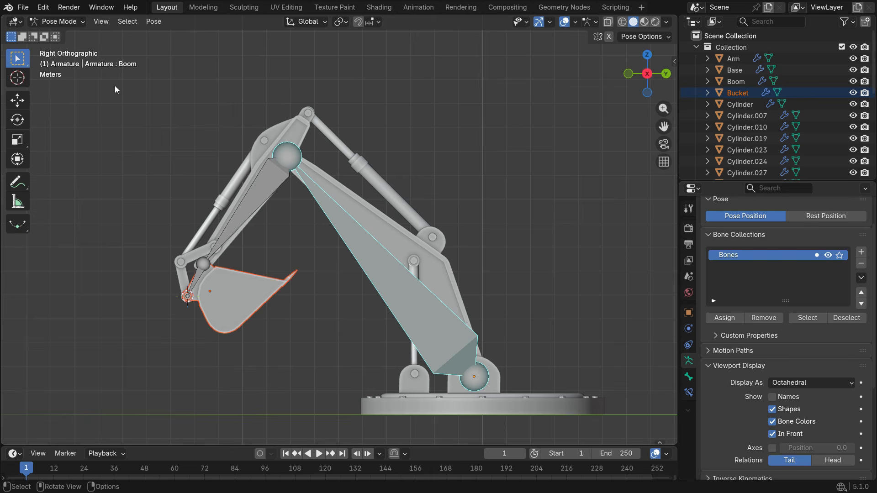
# - Return the grey excavator scene to Object Mode and isolate the arm's piston rod in local view
pyautogui.click(72, 21)
pyautogui.click(70, 33)
pyautogui.click(333, 139)
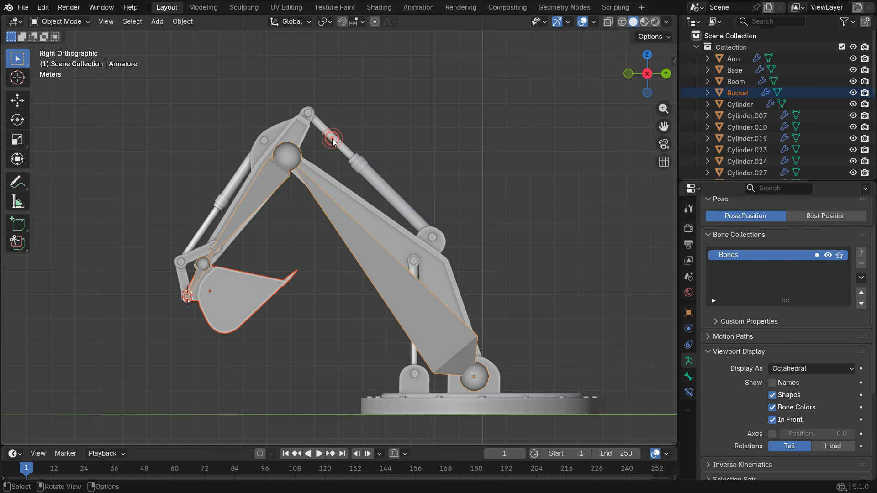
pyautogui.press('KP_Divide')
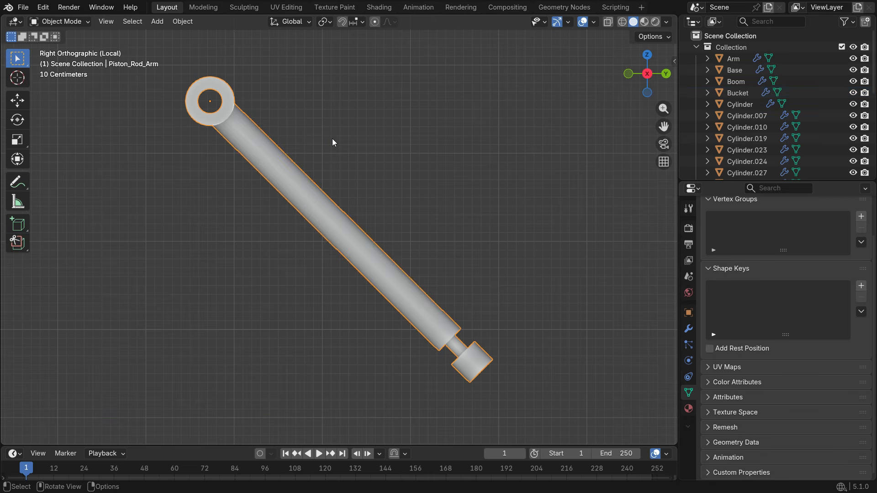
# - In Edit Mode, select the inner face loop of the piston rod's eye, snap the 3D cursor to it and leave local view
pyautogui.moveTo(333, 138); pyautogui.dragTo(387, 199, button='middle')
pyautogui.press('Tab')
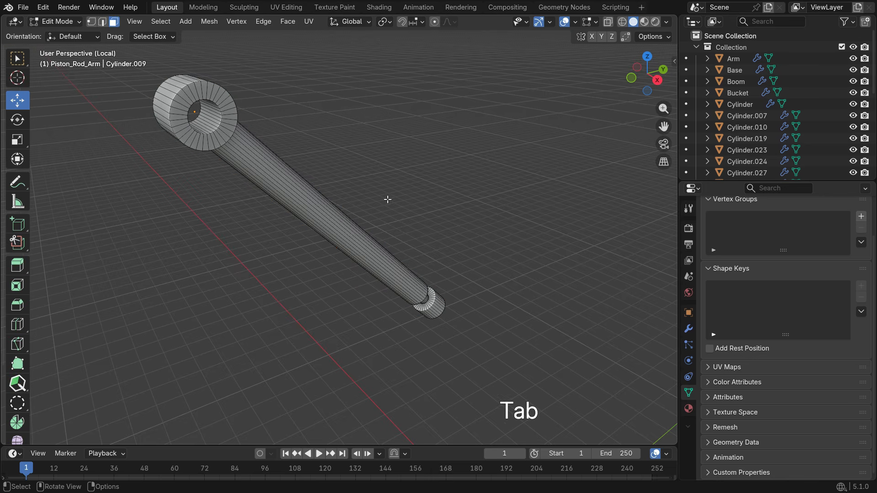
pyautogui.keyDown('shift'); pyautogui.moveTo(343, 222); pyautogui.dragTo(368, 274, button='middle'); pyautogui.keyUp('shift')
pyautogui.scroll(2, 236, 185)
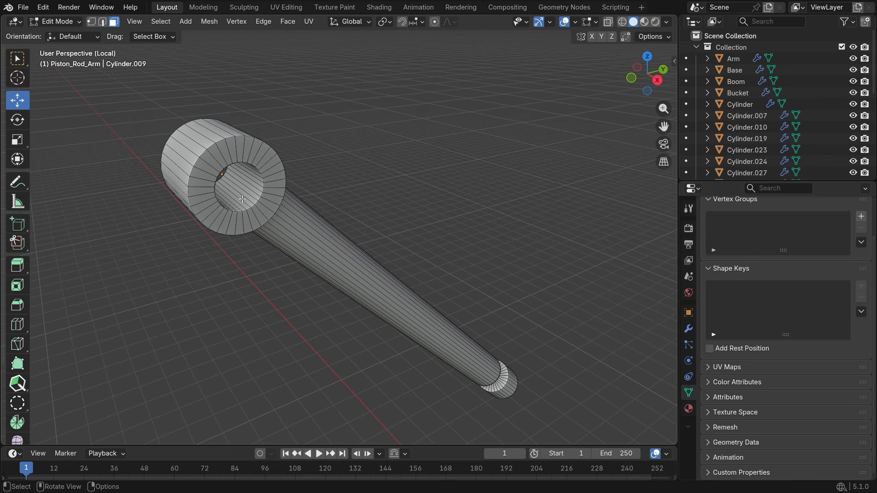
pyautogui.keyDown('alt'); pyautogui.click(238, 188); pyautogui.keyUp('alt')
pyautogui.hotkey('shift', 's')
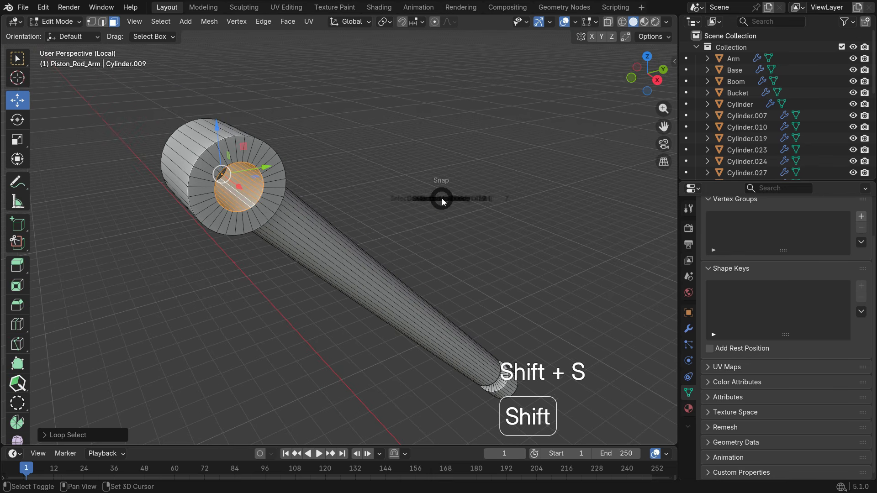
pyautogui.click(440, 263)
pyautogui.moveTo(441, 263); pyautogui.dragTo(221, 173, button='middle')
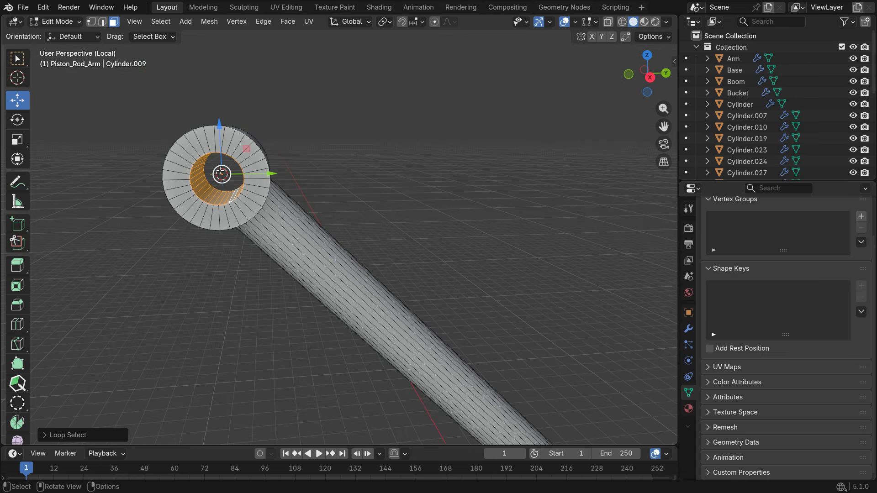
pyautogui.press('KP_Divide')
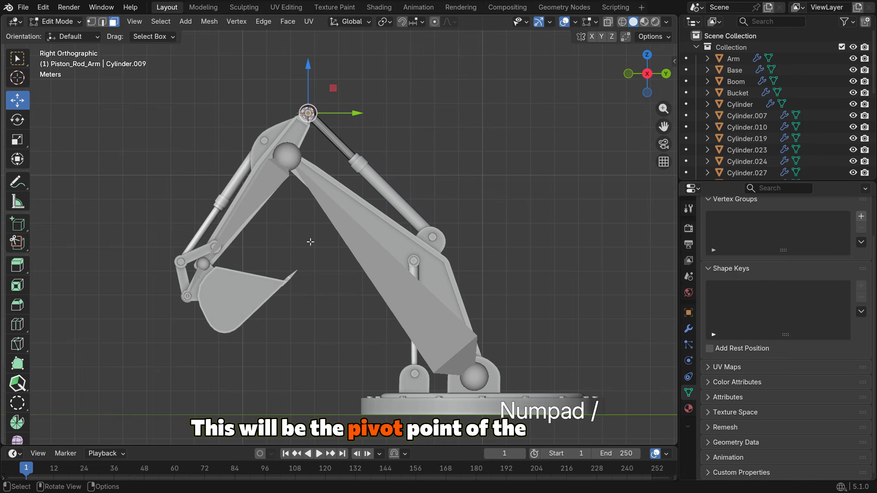
# - Leave the mesh's Edit Mode, select the armature and add a new bone in its Edit Mode at the 3D cursor
pyautogui.scroll(3, 295, 158)
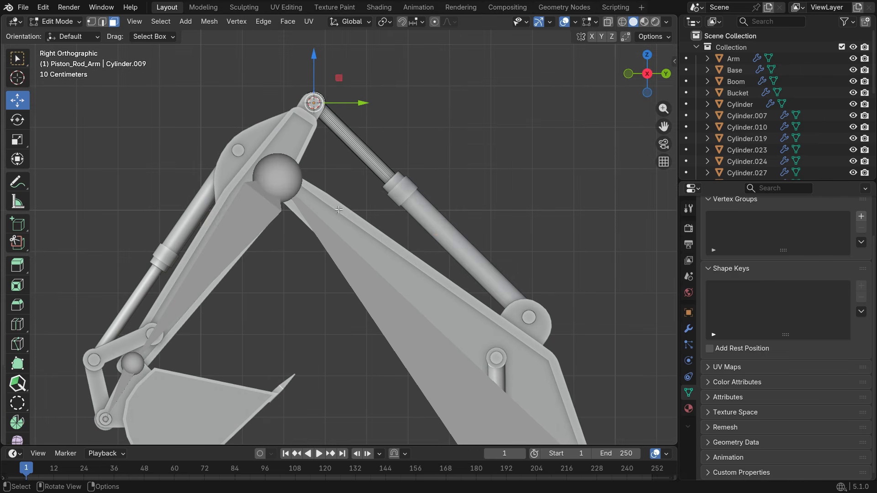
pyautogui.press('Tab')
pyautogui.click(270, 181)
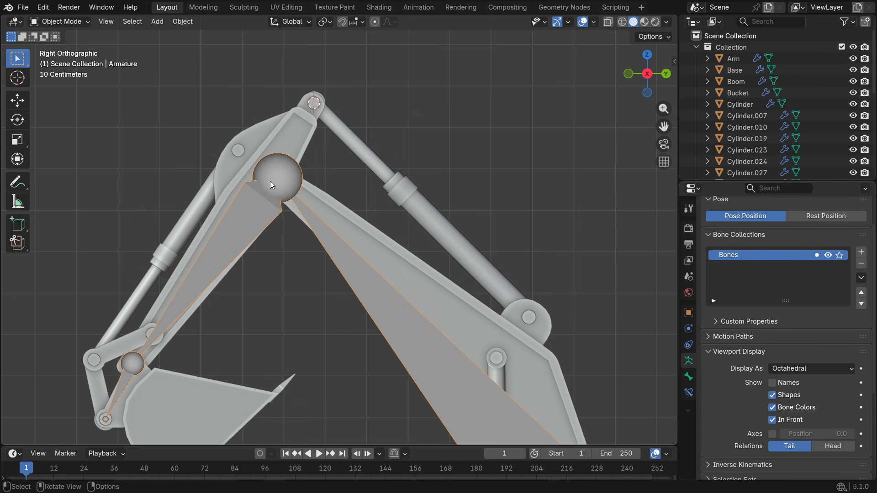
pyautogui.press('Tab')
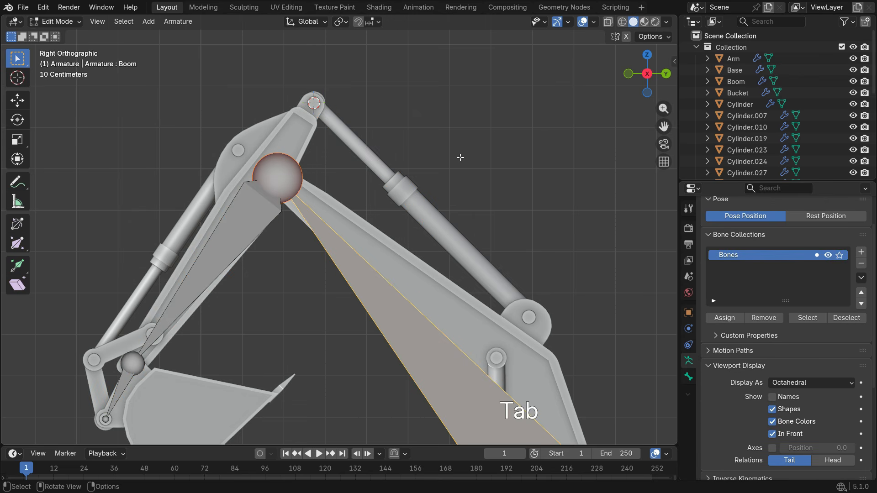
pyautogui.scroll(-2, 460, 158)
pyautogui.scroll(3, 346, 135)
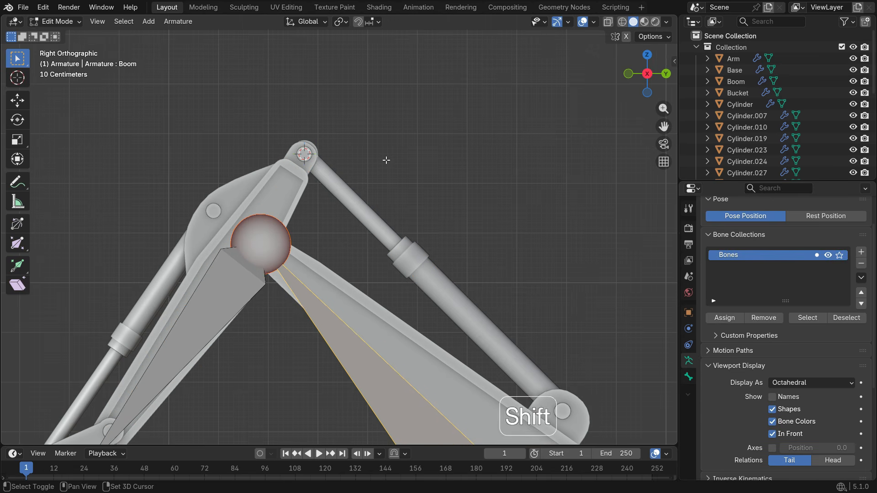
pyautogui.hotkey('shift', 'a')
pyautogui.scroll(3, 314, 126)
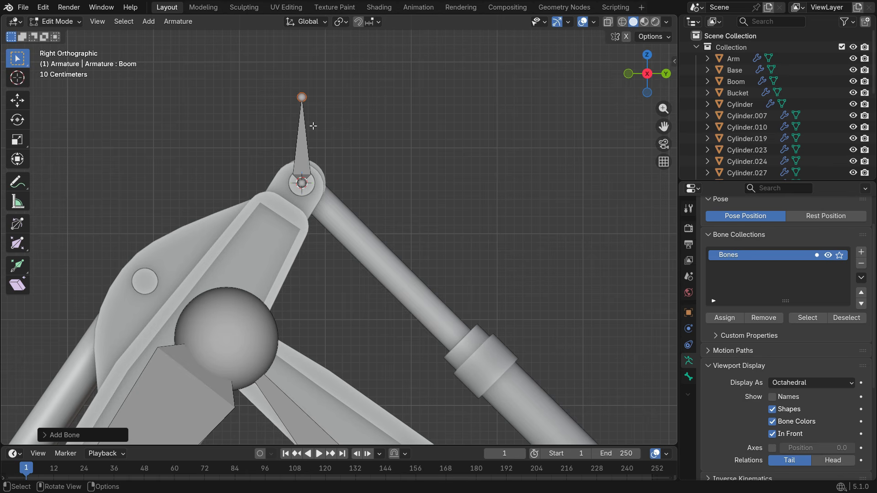
# - Move the new bone's tail down onto the arm's piston rod and return to Object Mode
pyautogui.press('g')
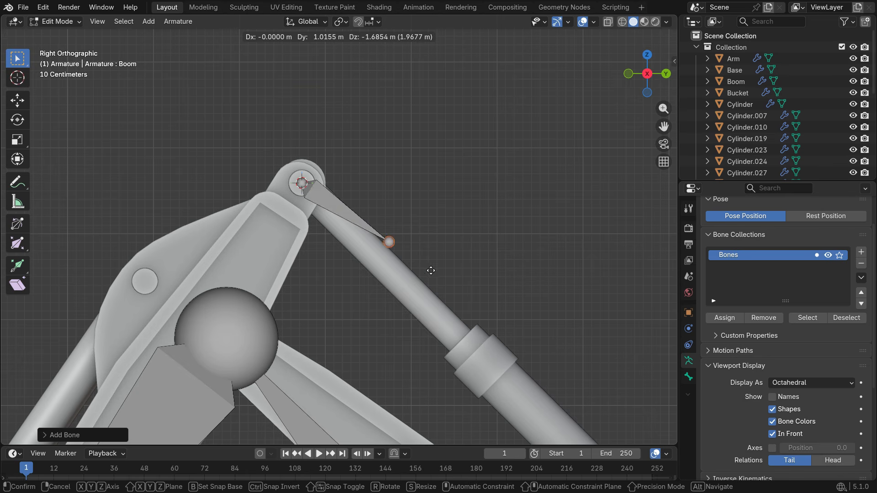
pyautogui.click(427, 279)
pyautogui.moveTo(428, 279)
pyautogui.mouseDown(button='middle')
pyautogui.moveTo(403, 281)
pyautogui.moveTo(412, 285)
pyautogui.mouseUp(button='middle')
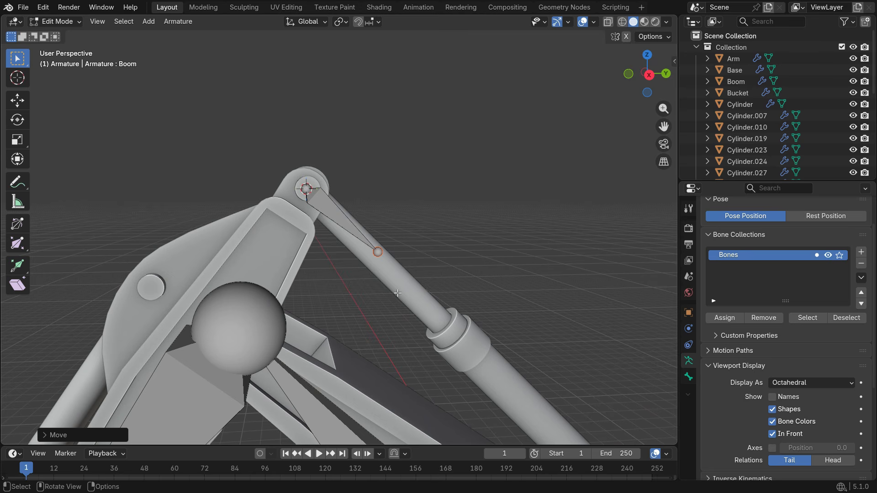
pyautogui.press('Tab')
# - Select the arm's piston rod mesh and isolate it in local view with its inner end visible
pyautogui.click(399, 291)
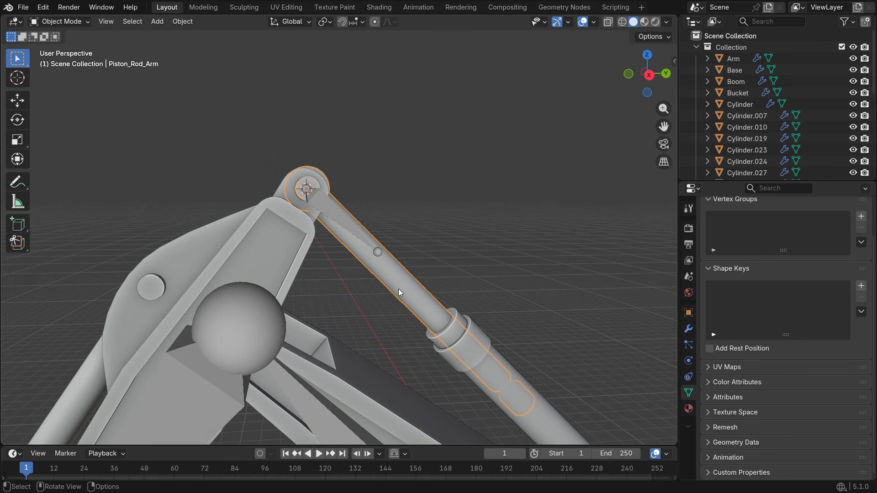
pyautogui.press('KP_Divide')
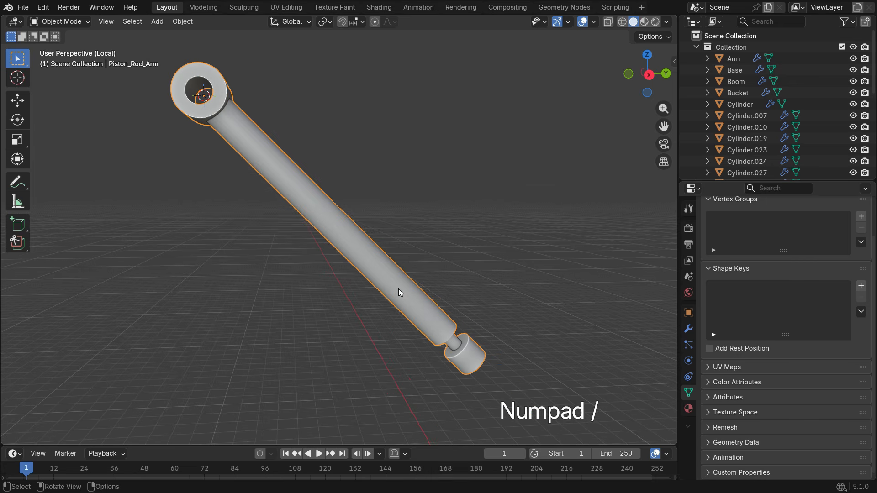
pyautogui.moveTo(398, 289); pyautogui.dragTo(407, 311, button='middle')
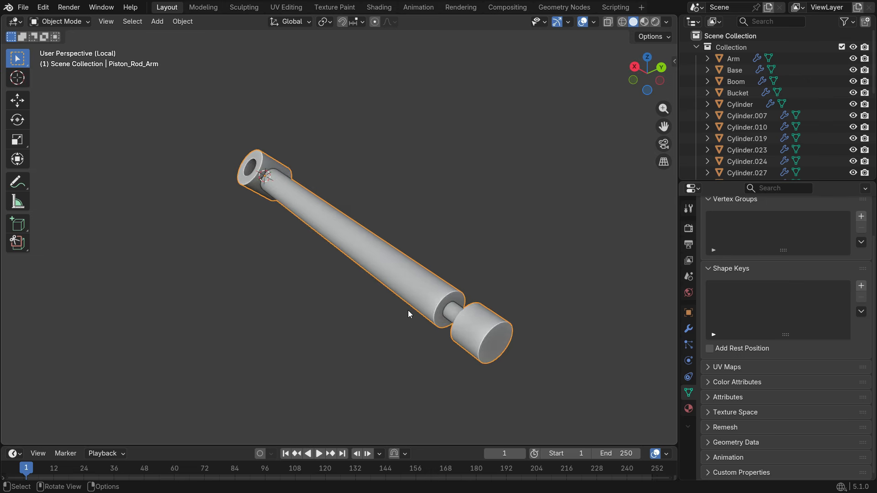
# - In Edit Mode, select the flat face at the piston rod's inner end, snap the 3D cursor to it and leave local view
pyautogui.press('Tab')
pyautogui.click(498, 338)
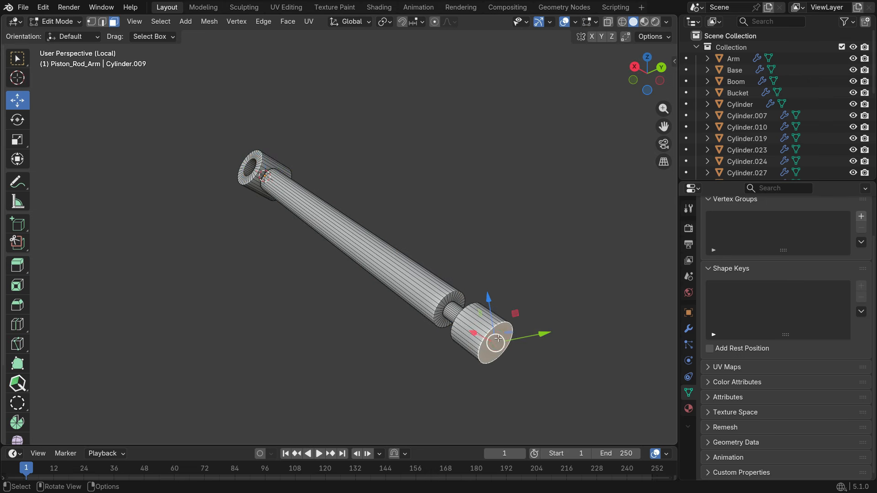
pyautogui.scroll(2, 511, 365)
pyautogui.hotkey('shift', 's')
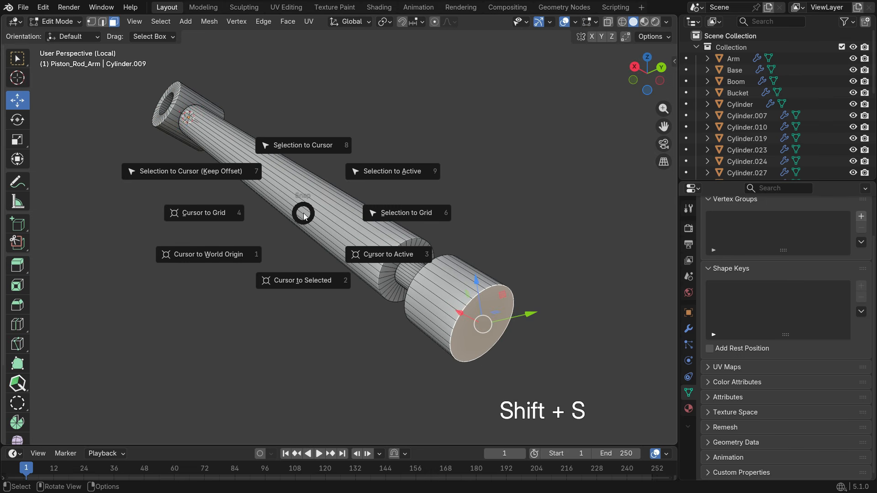
pyautogui.click(301, 280)
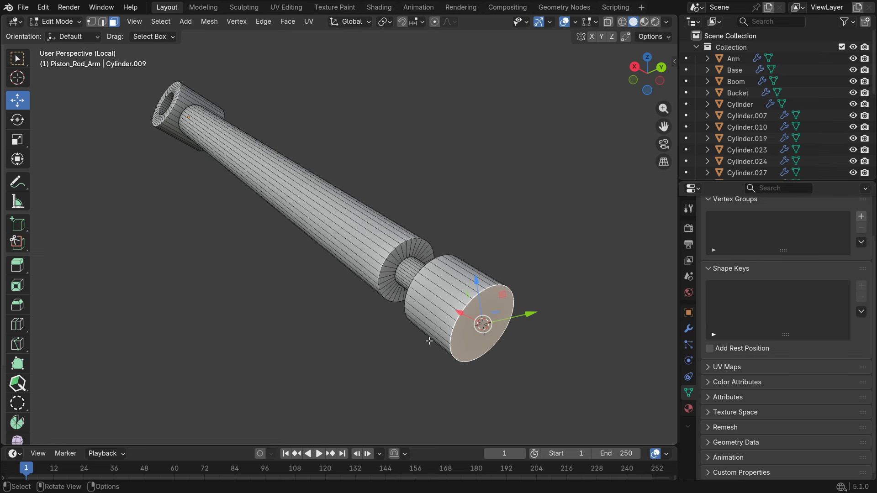
pyautogui.press('/')
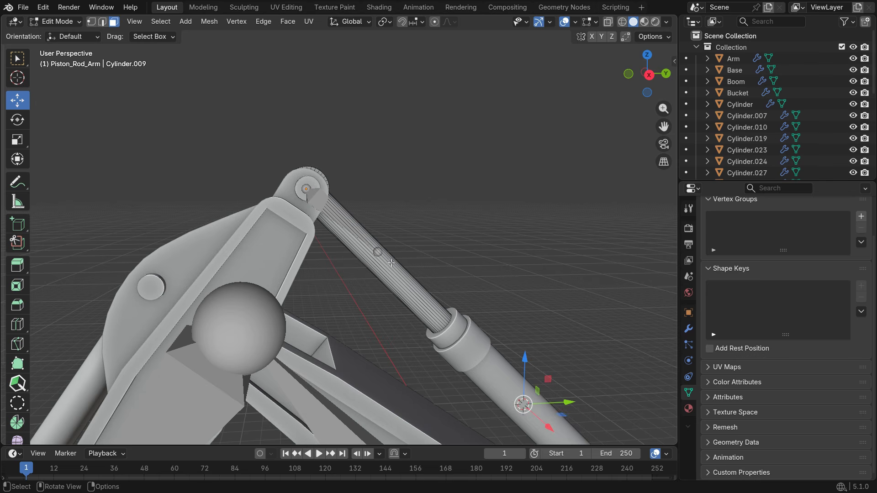
# - Leave the mesh's Edit Mode, select the armature and snap the piston rod bone's tail to the 3D cursor in its Edit Mode
pyautogui.press('Tab')
pyautogui.click(316, 199)
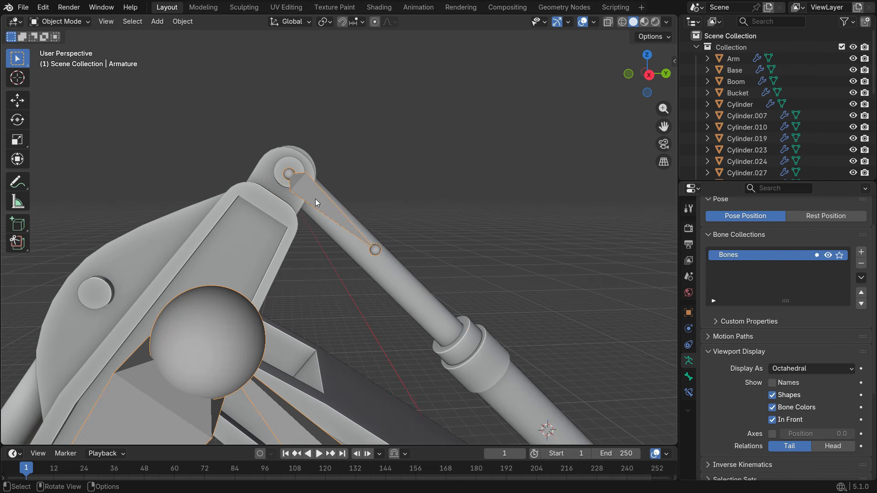
pyautogui.press('Tab')
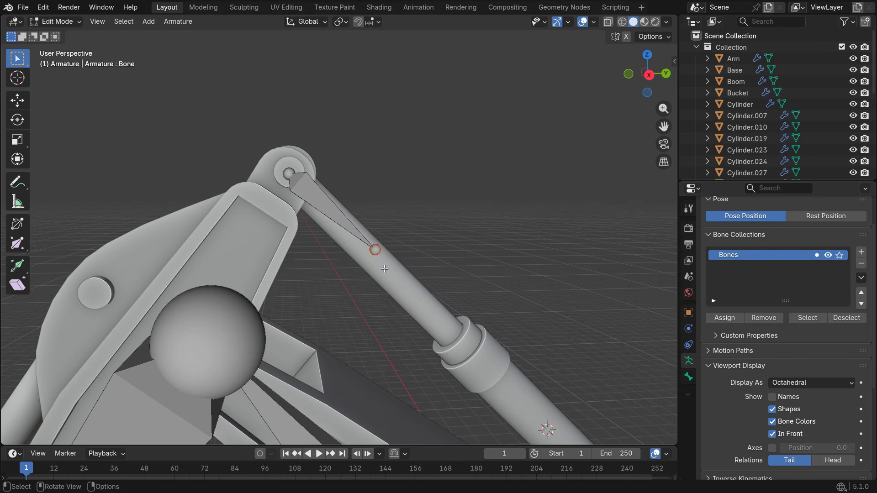
pyautogui.scroll(2, 384, 269)
pyautogui.hotkey('shift', 's')
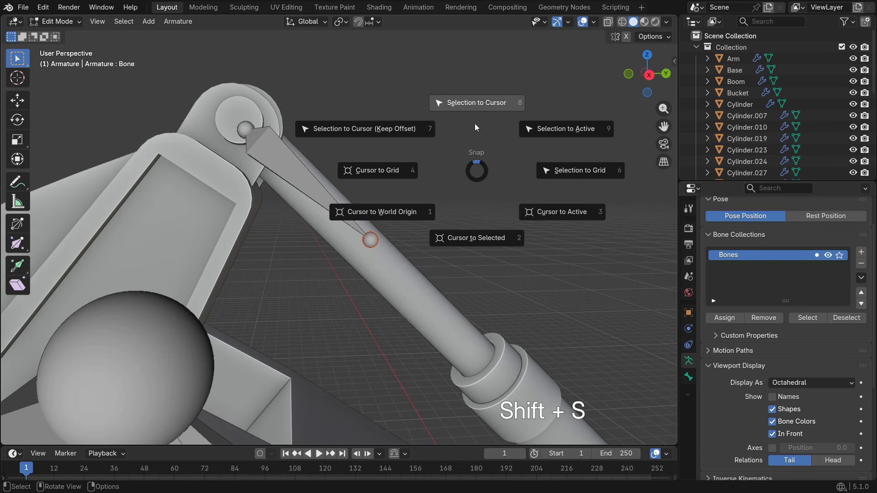
pyautogui.click(471, 104)
pyautogui.scroll(-6, 306, 227)
pyautogui.moveTo(374, 319); pyautogui.dragTo(384, 348, button='middle')
pyautogui.scroll(2, 430, 336)
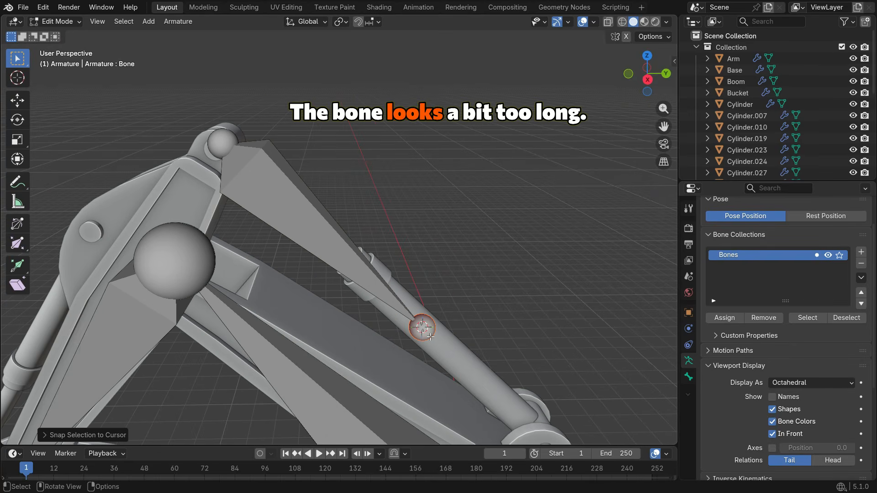
# - Shorten the piston rod bone to a length of 1.5389 m, keeping its direction along the rod
pyautogui.keyDown('shift'); pyautogui.moveTo(501, 316); pyautogui.dragTo(464, 271, button='middle'); pyautogui.keyUp('shift')
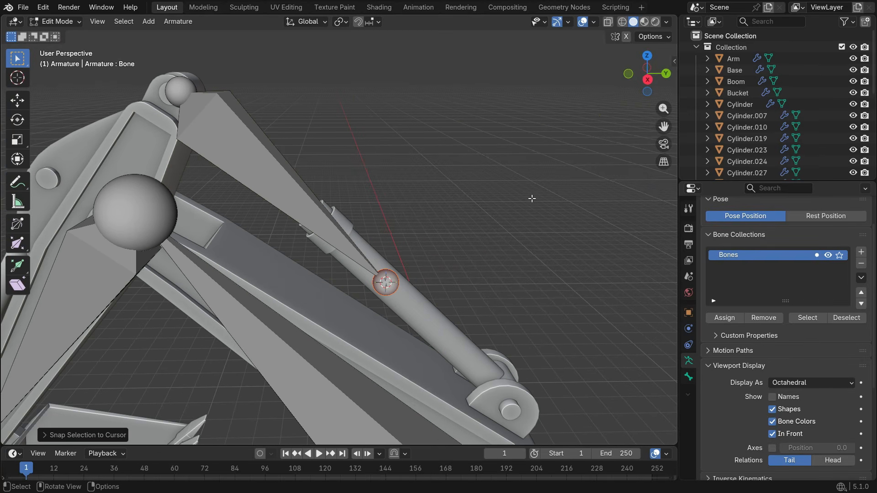
pyautogui.press('n')
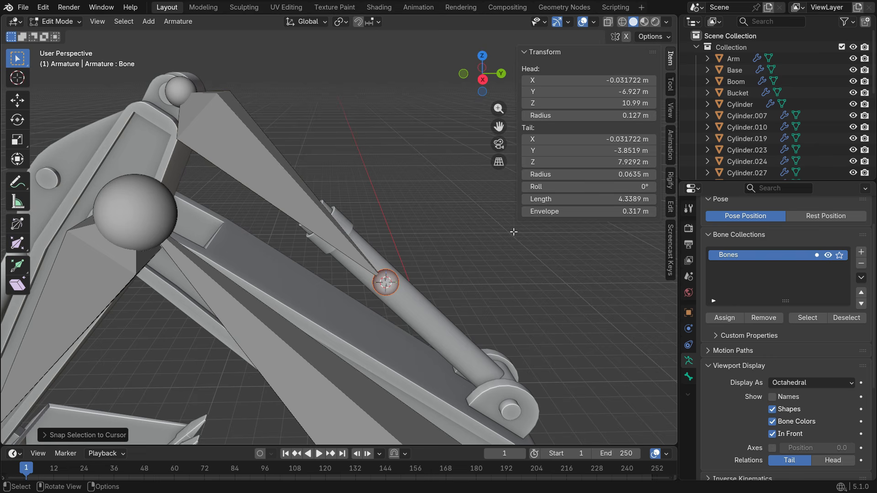
pyautogui.press('KP_3')
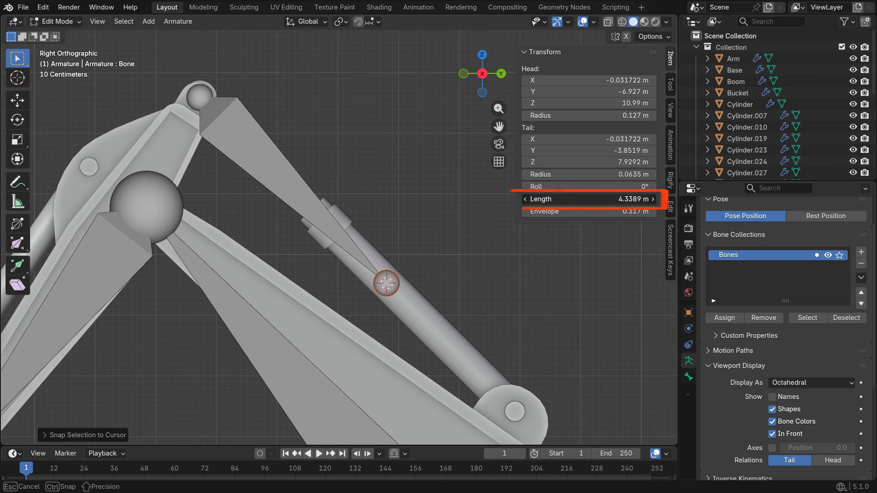
pyautogui.moveTo(590, 199); pyautogui.dragTo(391, 199)
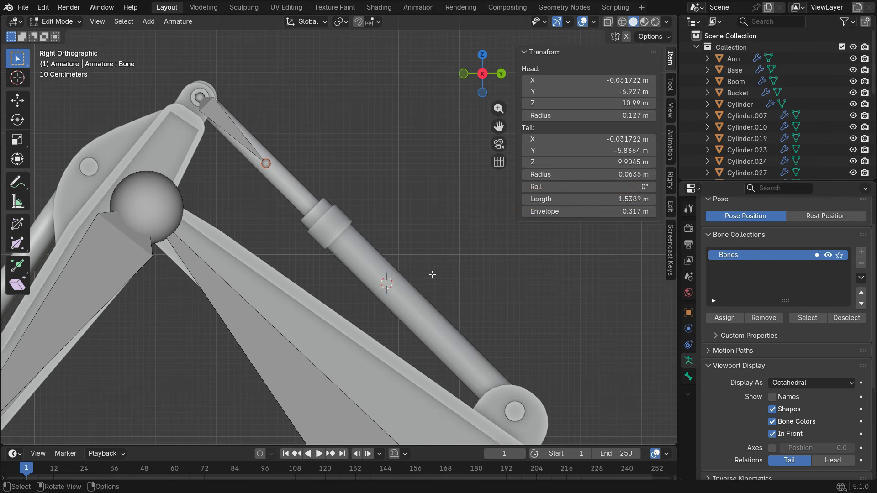
pyautogui.press('n')
# - Rename the piston rod bone to Arm_Piston_Rod and return to Object Mode
pyautogui.scroll(-2, 427, 270)
pyautogui.scroll(3, 286, 167)
pyautogui.scroll(1, 280, 181)
pyautogui.click(280, 181)
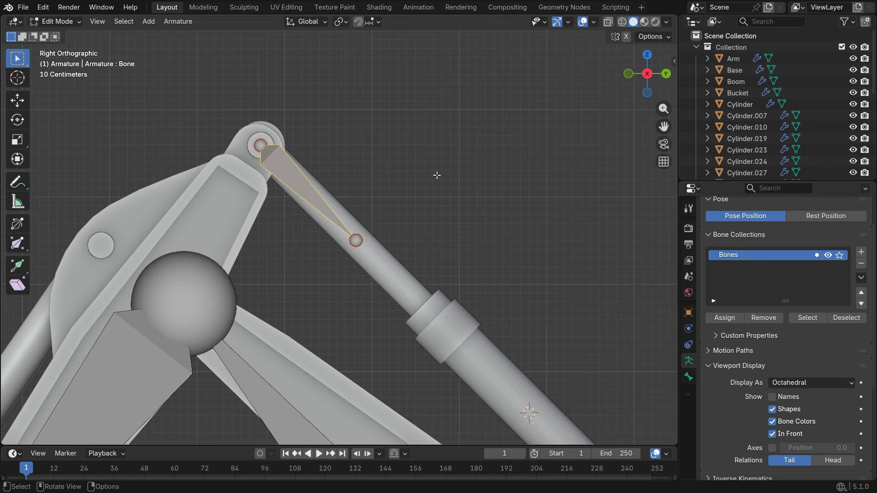
pyautogui.press('F2')
pyautogui.write('Arm_Piston_Rod')
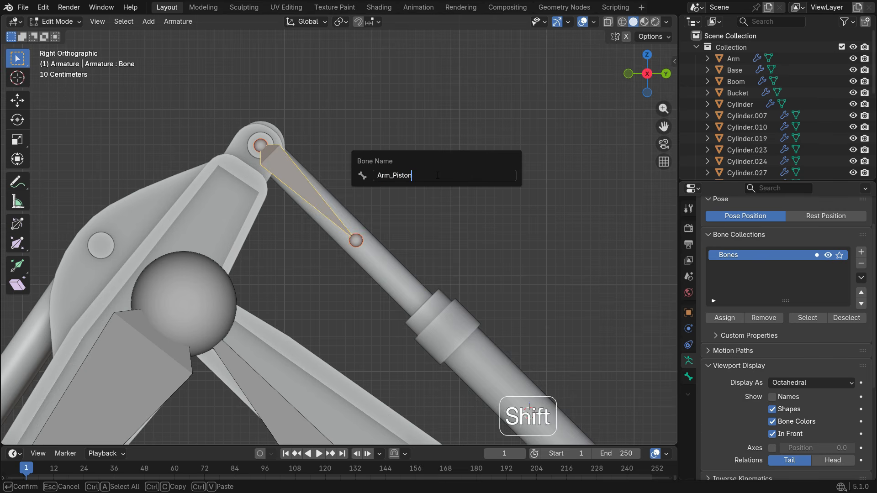
pyautogui.press('Return')
pyautogui.press('Tab')
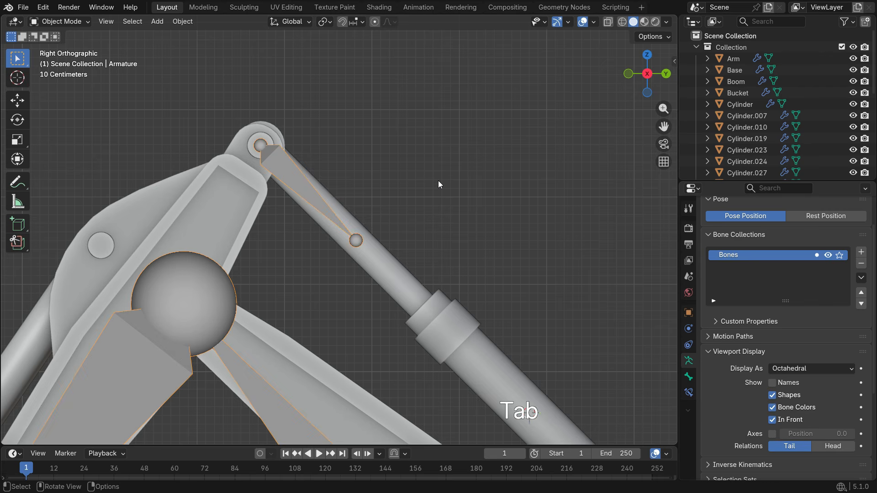
# - Select the arm's piston base cylinder and isolate it in local view with its mounting eye visible
pyautogui.scroll(-4, 324, 172)
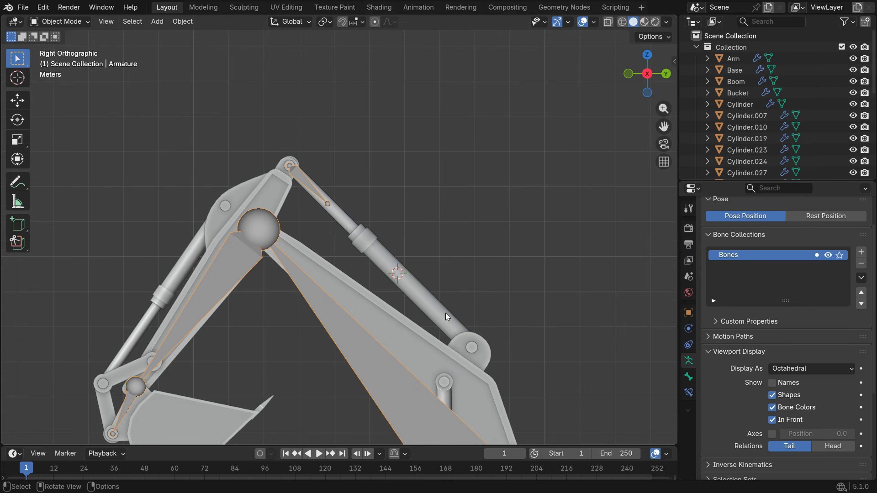
pyautogui.click(443, 312)
pyautogui.press('KP_Divide')
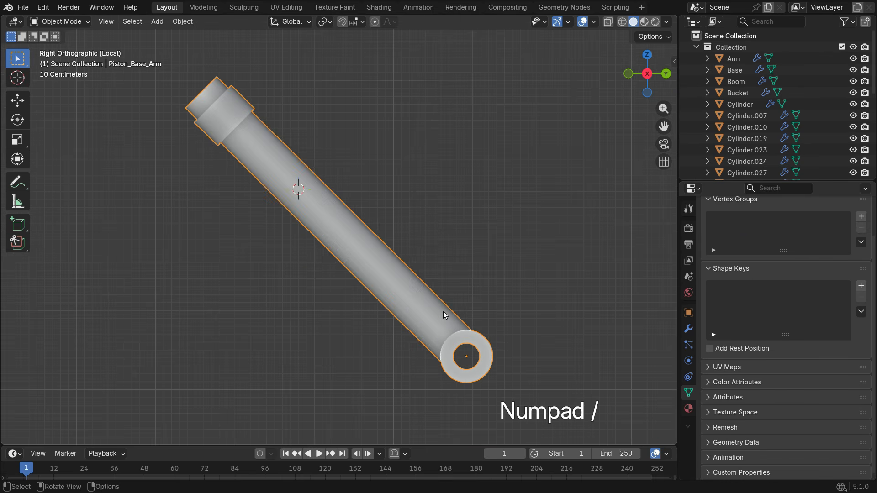
pyautogui.moveTo(452, 327); pyautogui.dragTo(473, 334, button='middle')
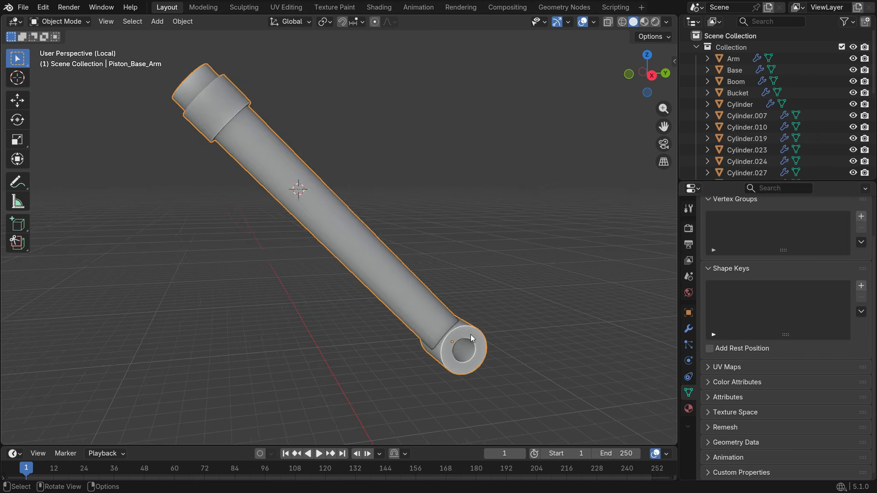
# - Select the inner face loop of the piston base's eye, snap the 3D cursor to it, then leave local view and Edit Mode
pyautogui.press('Tab')
pyautogui.scroll(3, 470, 356)
pyautogui.scroll(2, 470, 357)
pyautogui.keyDown('alt'); pyautogui.click(470, 357); pyautogui.keyUp('alt')
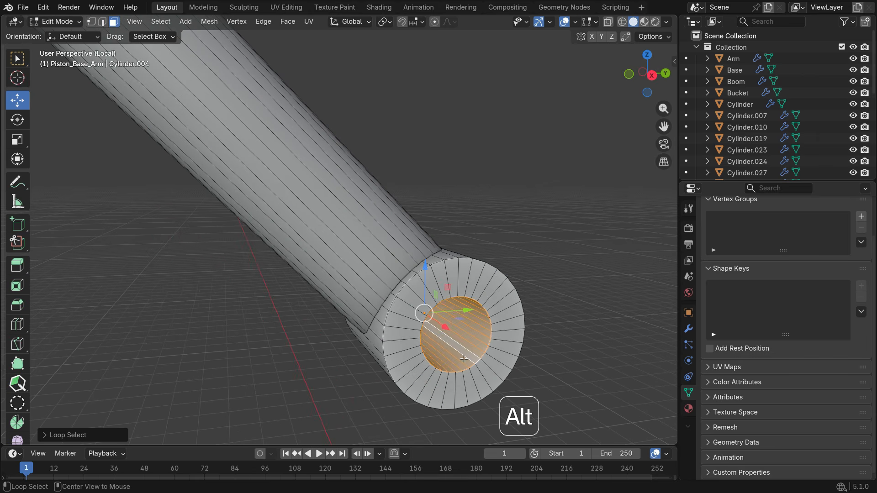
pyautogui.hotkey('shift', 's')
pyautogui.click(485, 208)
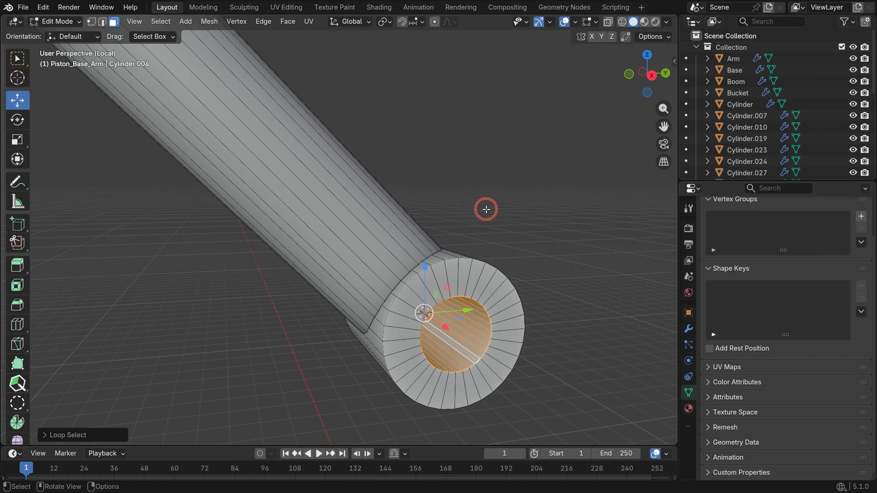
pyautogui.moveTo(462, 292); pyautogui.dragTo(453, 305, button='middle')
pyautogui.press('KP_Divide')
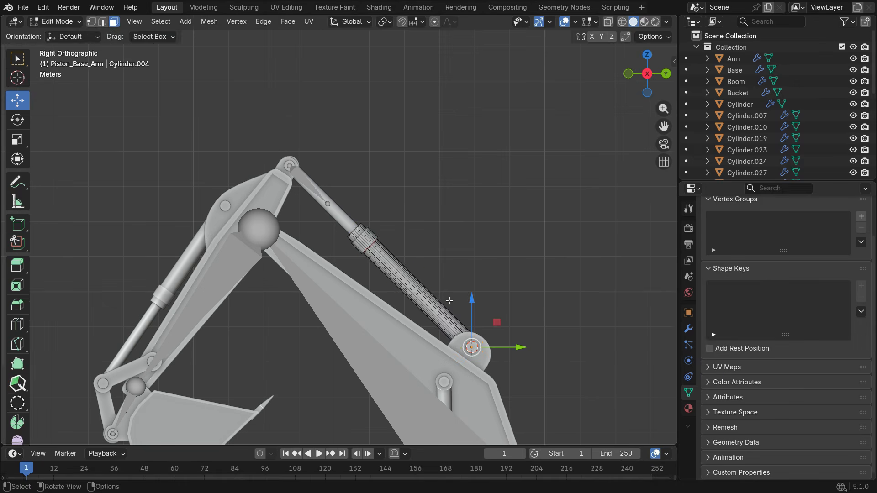
pyautogui.press('Tab')
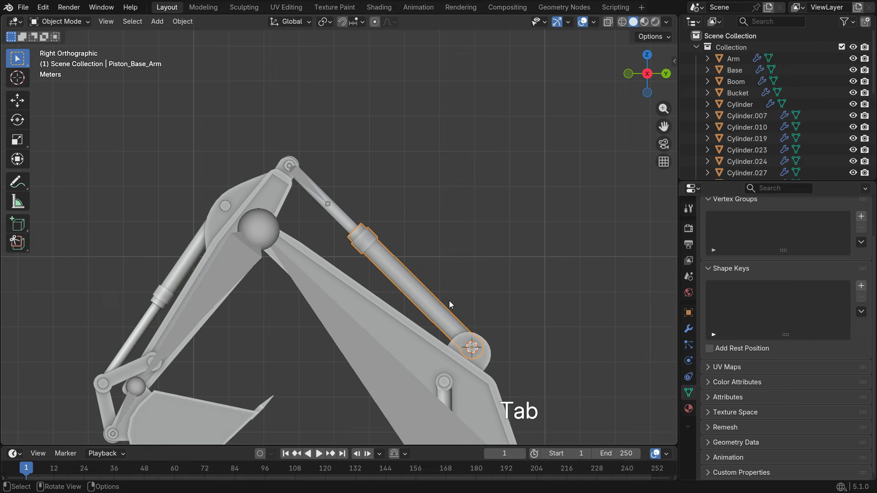
# - Add a new armature bone at the 3D cursor, rotate it to point along the piston base and return to Object Mode
pyautogui.click(381, 384)
pyautogui.press('Tab')
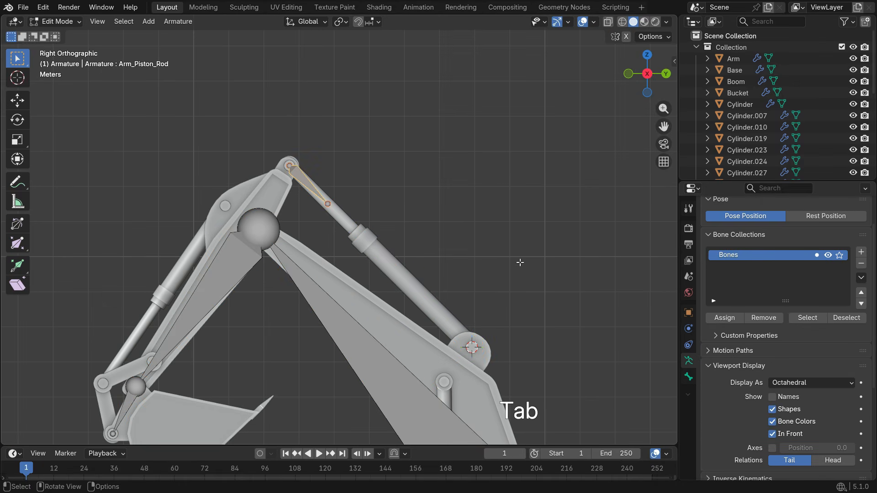
pyautogui.scroll(3, 513, 363)
pyautogui.hotkey('shift', 'a')
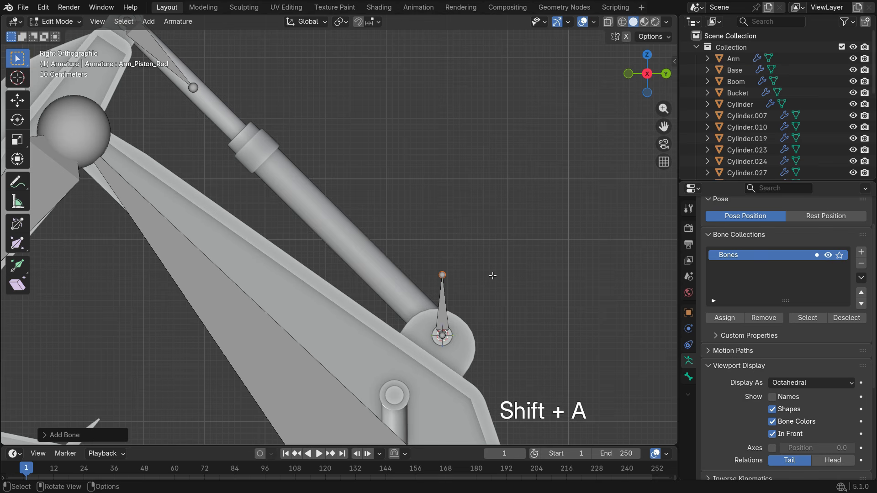
pyautogui.press('r')
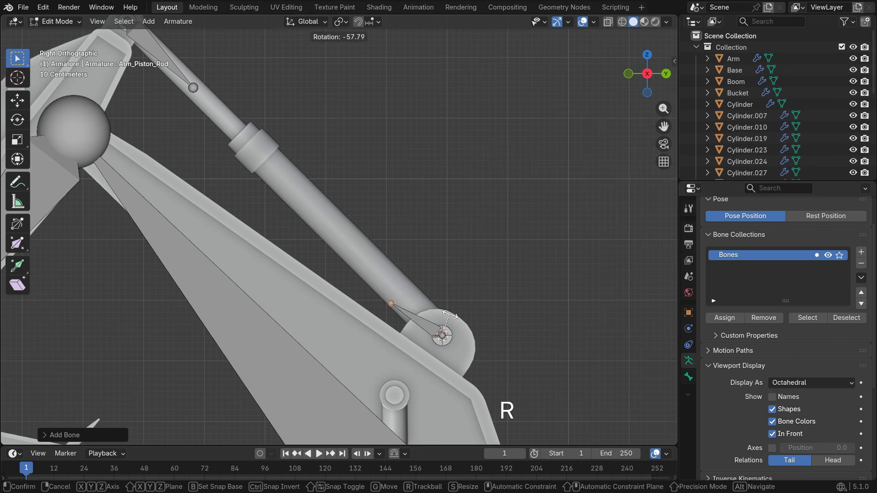
pyautogui.click(429, 305)
pyautogui.press('Tab')
# - In the piston base's Edit Mode, select the ring face loop at its open end and snap the 3D cursor to it
pyautogui.click(350, 232)
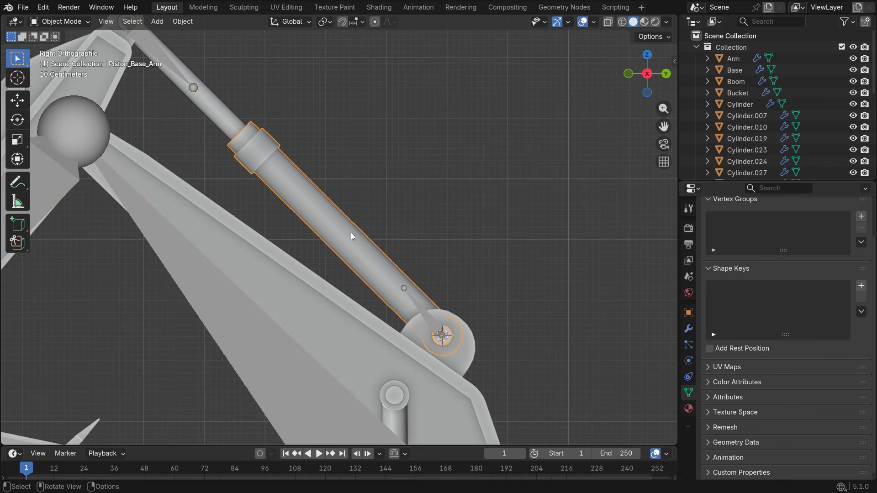
pyautogui.press('Tab')
pyautogui.moveTo(364, 240); pyautogui.dragTo(424, 279, button='middle')
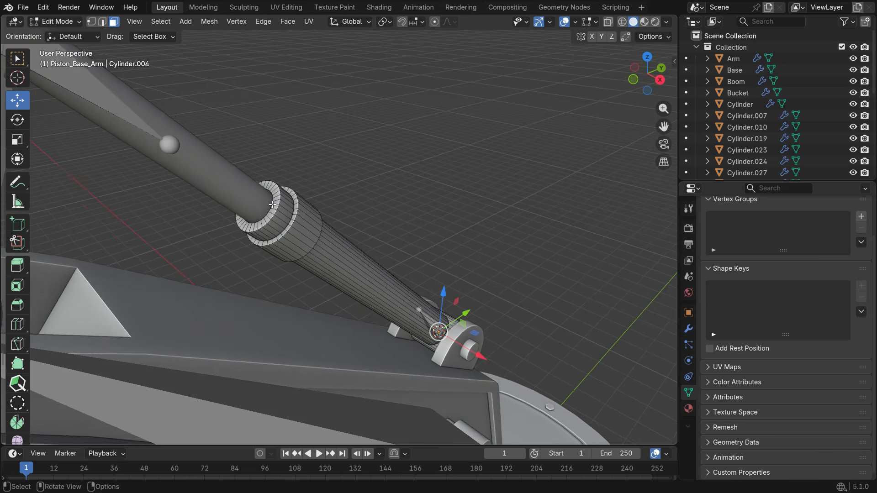
pyautogui.scroll(2, 272, 204)
pyautogui.keyDown('alt'); pyautogui.click(272, 218); pyautogui.keyUp('alt')
pyautogui.hotkey('shift', 's')
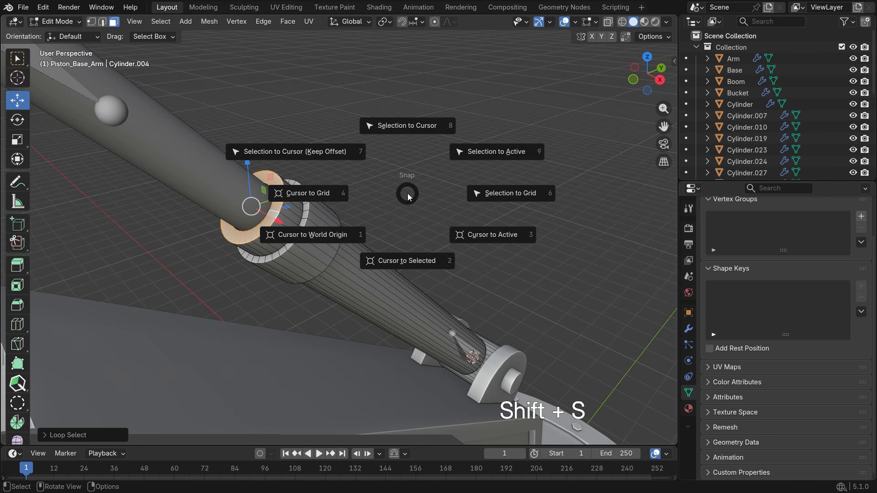
pyautogui.click(405, 259)
pyautogui.scroll(-3, 360, 287)
pyautogui.moveTo(360, 287); pyautogui.dragTo(402, 327, button='middle')
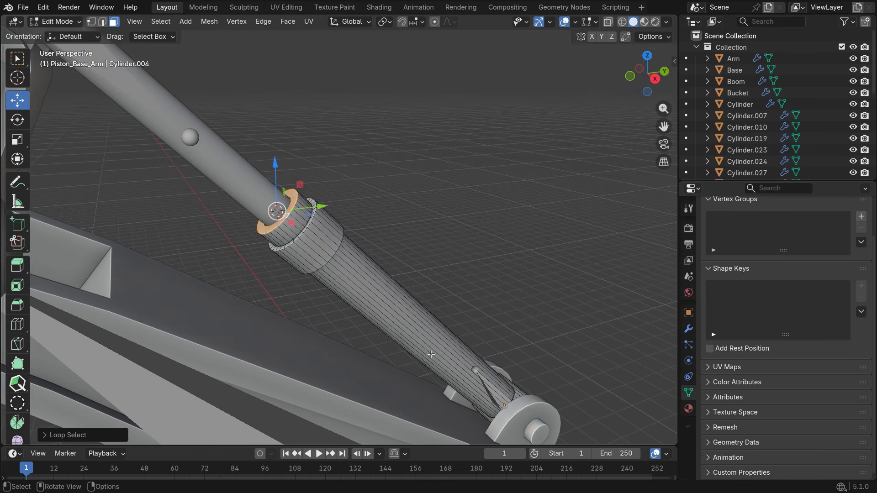
# - Return to the armature's Edit Mode and snap the piston base bone's tail to the 3D cursor at the cylinder's open end
pyautogui.press('Tab')
pyautogui.click(489, 387)
pyautogui.press('Tab')
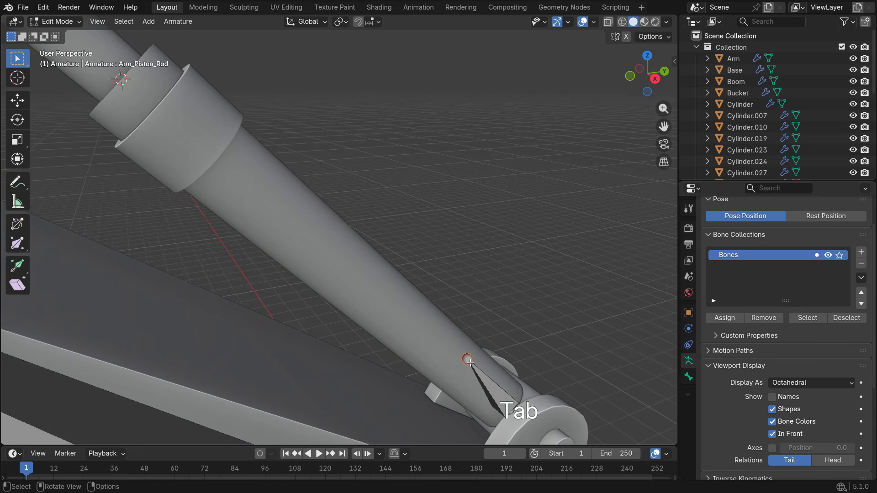
pyautogui.scroll(-2, 455, 368)
pyautogui.hotkey('shift', 's')
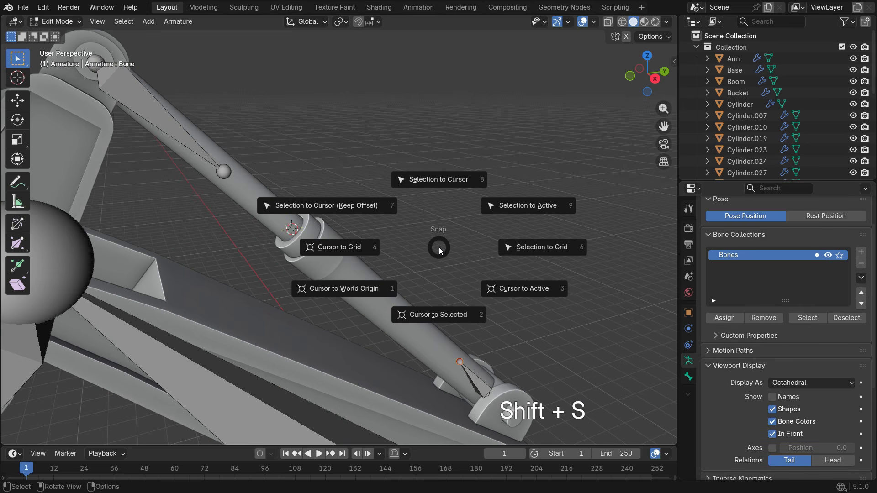
pyautogui.click(437, 177)
pyautogui.moveTo(339, 238); pyautogui.dragTo(381, 295, button='middle')
pyautogui.press('KP_3')
pyautogui.scroll(-3, 381, 295)
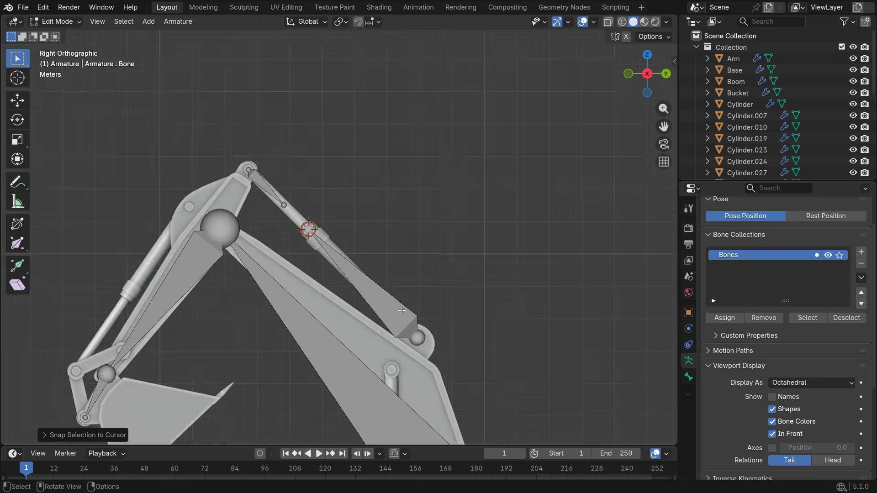
# - Shorten the piston base bone by reducing its Length so it keeps its direction and covers only the cylinder's lower part
pyautogui.scroll(3, 491, 205)
pyautogui.press('n')
pyautogui.moveTo(589, 199); pyautogui.dragTo(514, 199)
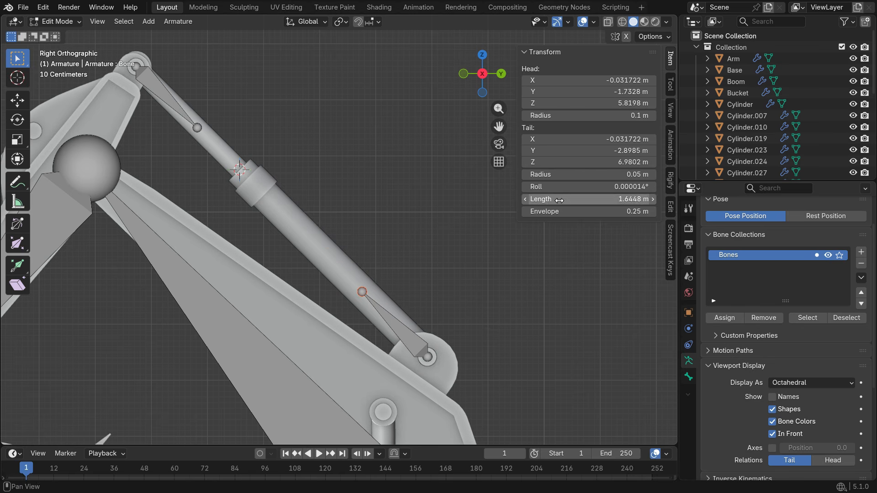
pyautogui.press('n')
# - Rename the piston base bone as Arm_Piston_Base and return to Object Mode
pyautogui.press('F2')
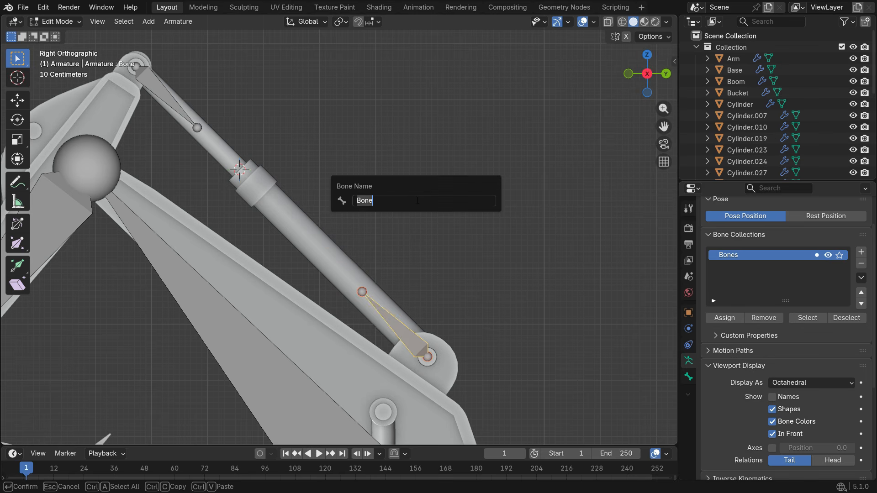
pyautogui.write('Arm_Piston_Bas')
pyautogui.press('Return')
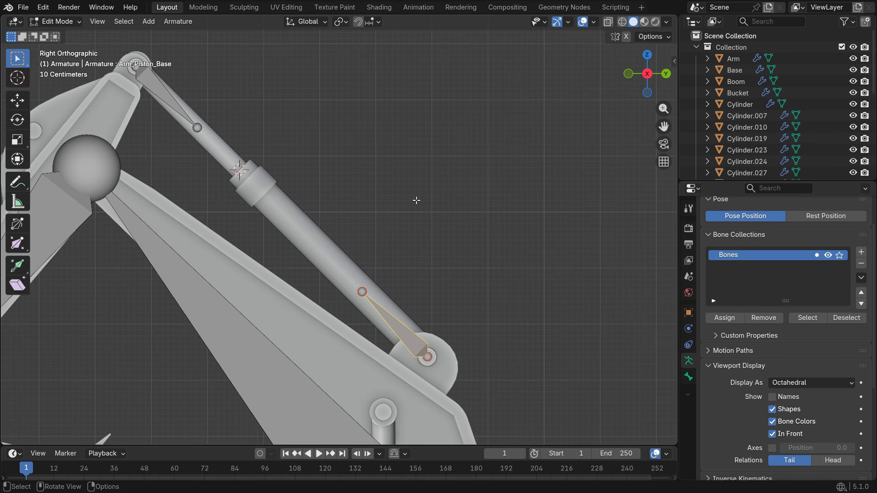
pyautogui.press('Tab')
# - Parent the Piston_Rod_Arm mesh to the Arm_Piston_Rod bone in Pose Mode, and check the link with a temporary rotation of the bone
pyautogui.scroll(-2, 413, 199)
pyautogui.scroll(2, 268, 151)
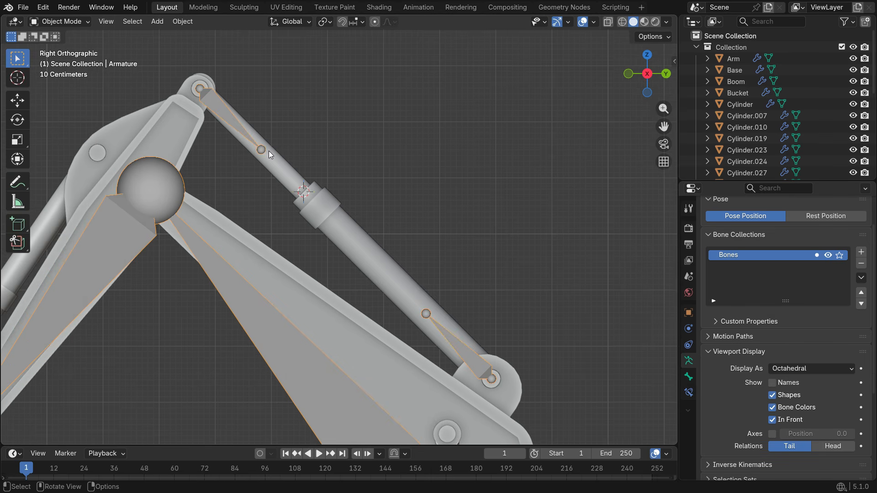
pyautogui.click(282, 163)
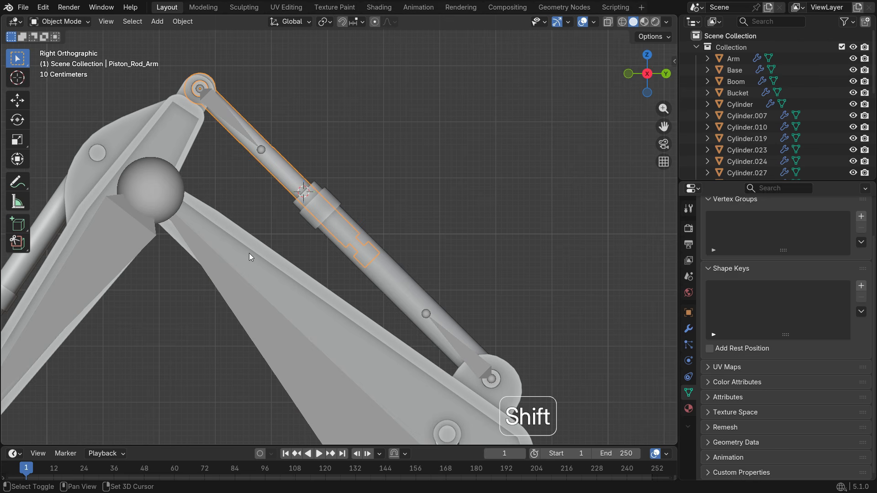
pyautogui.keyDown('shift'); pyautogui.click(234, 294); pyautogui.keyUp('shift')
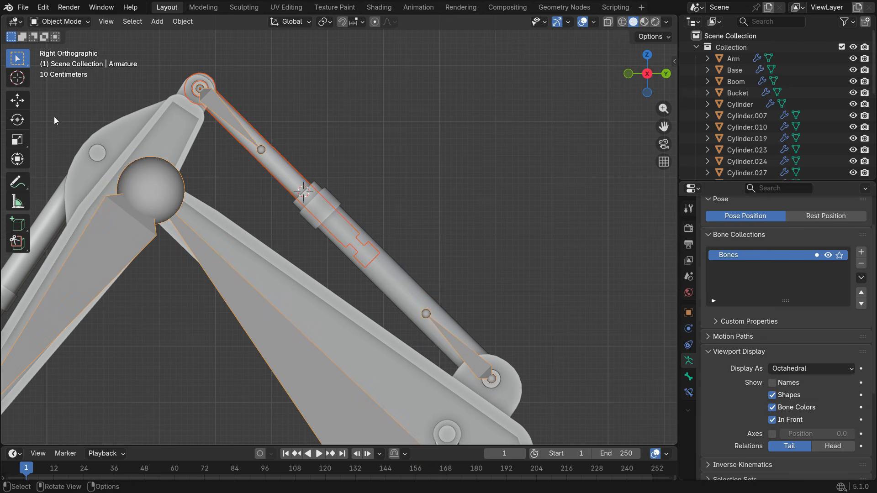
pyautogui.click(70, 21)
pyautogui.click(67, 59)
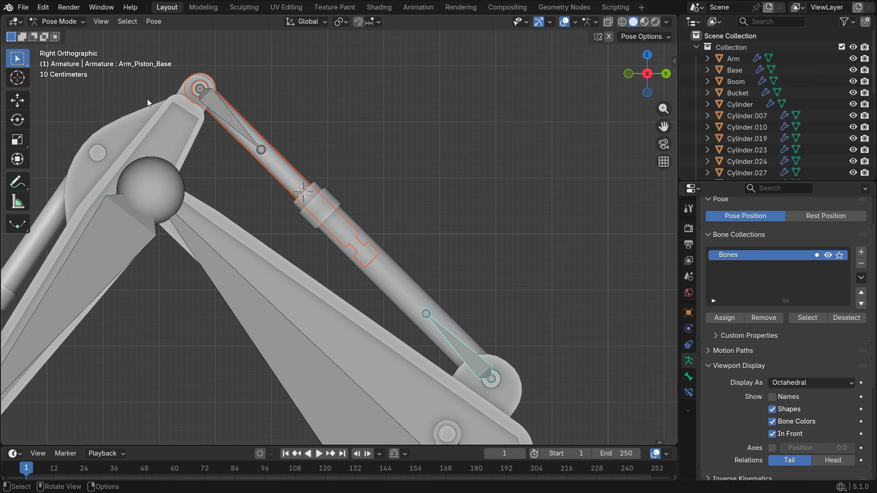
pyautogui.click(217, 106)
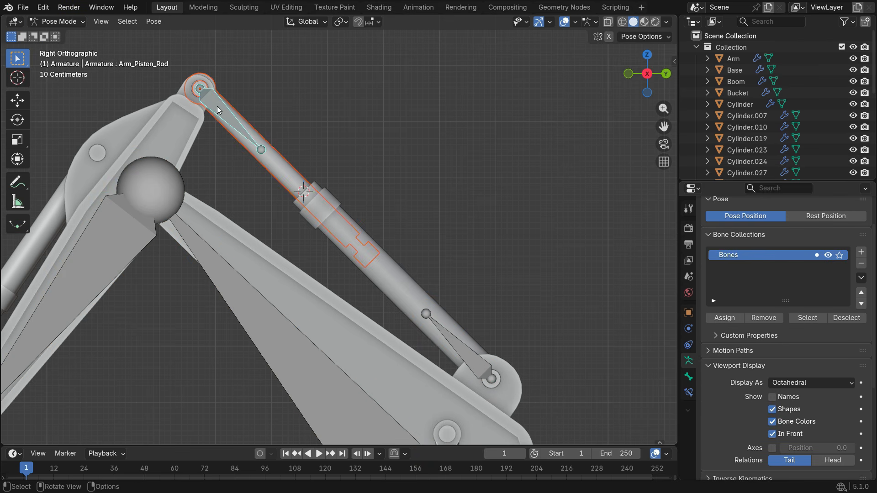
pyautogui.hotkey('ctrl', 'p')
pyautogui.click(413, 125)
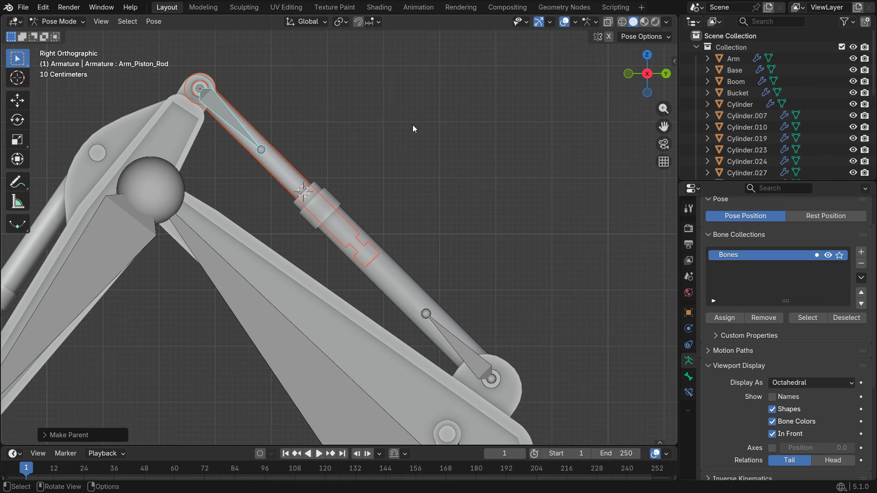
pyautogui.press('r')
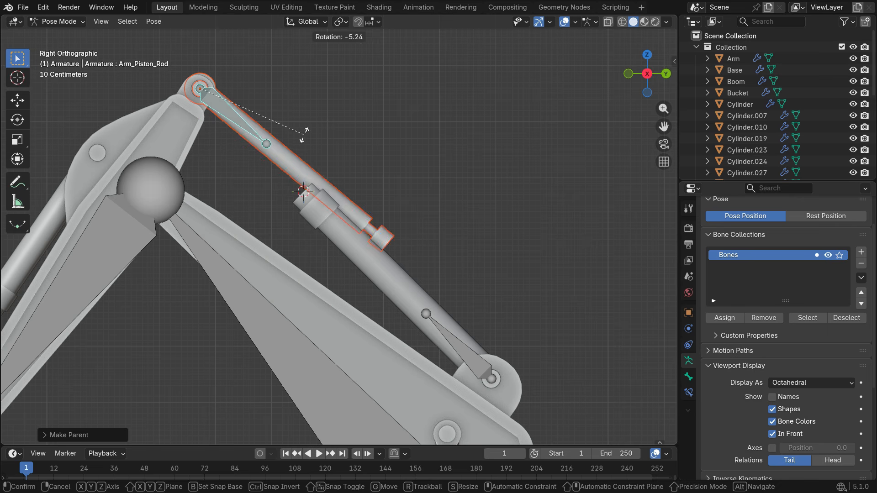
pyautogui.click(305, 138)
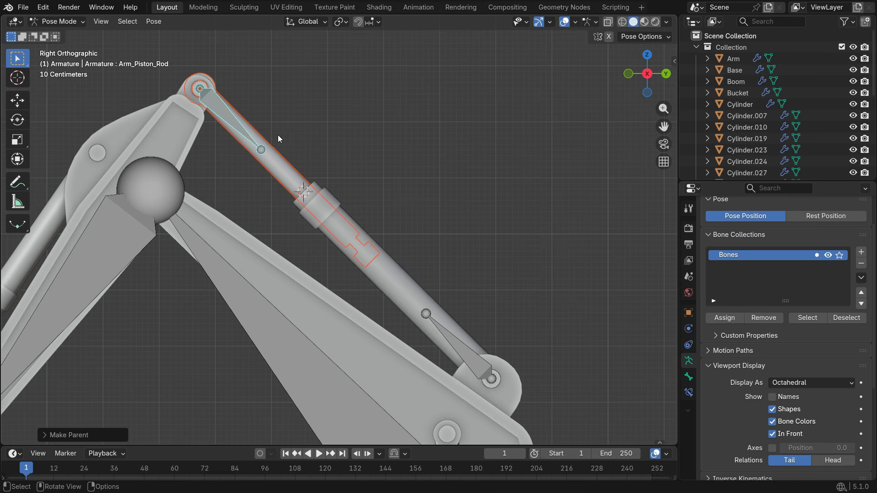
# - Parent the Piston_Base_Arm mesh to the Arm_Piston_Base bone in Pose Mode, and check the link with a temporary rotation of the bone
pyautogui.click(57, 22)
pyautogui.click(62, 37)
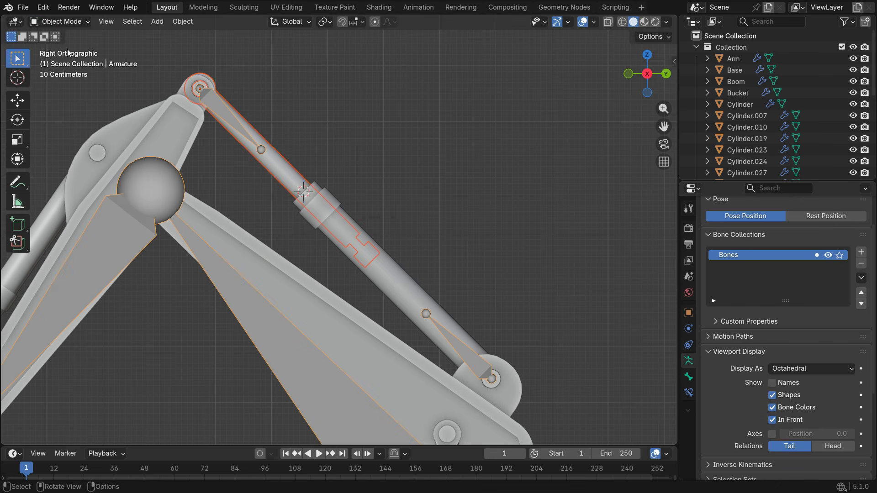
pyautogui.click(408, 283)
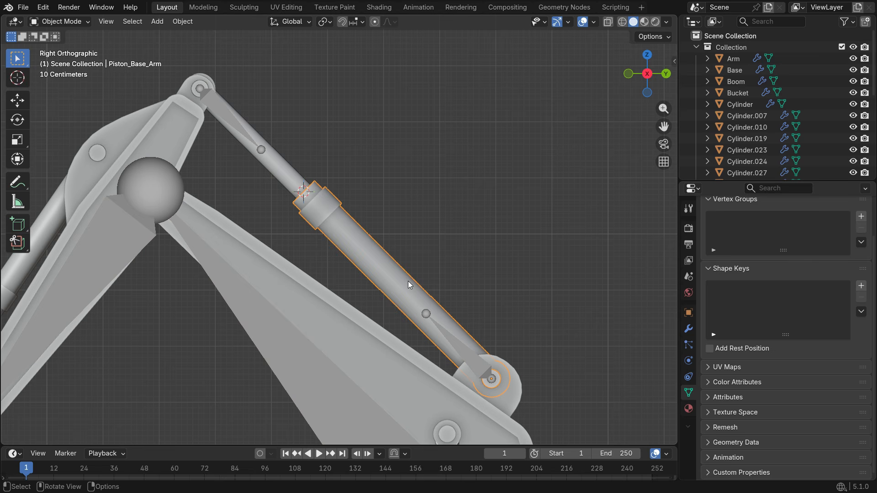
pyautogui.press('shift')
pyautogui.keyDown('shift'); pyautogui.click(454, 346); pyautogui.keyUp('shift')
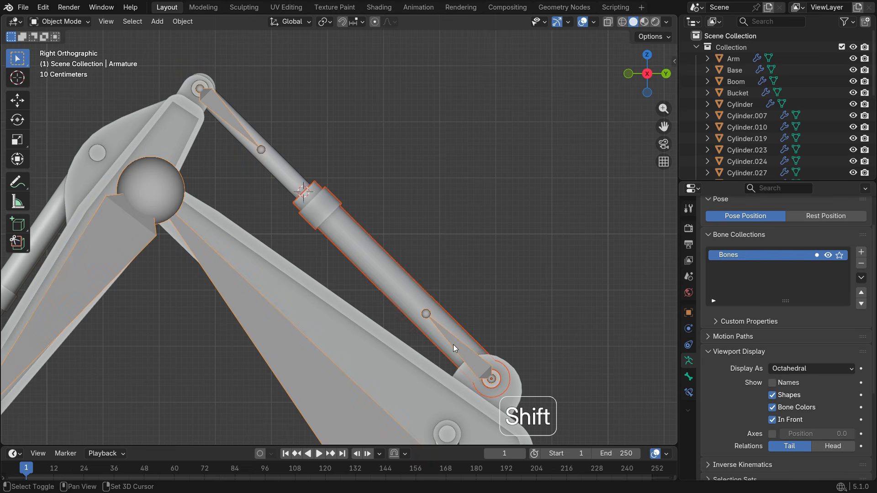
pyautogui.click(72, 22)
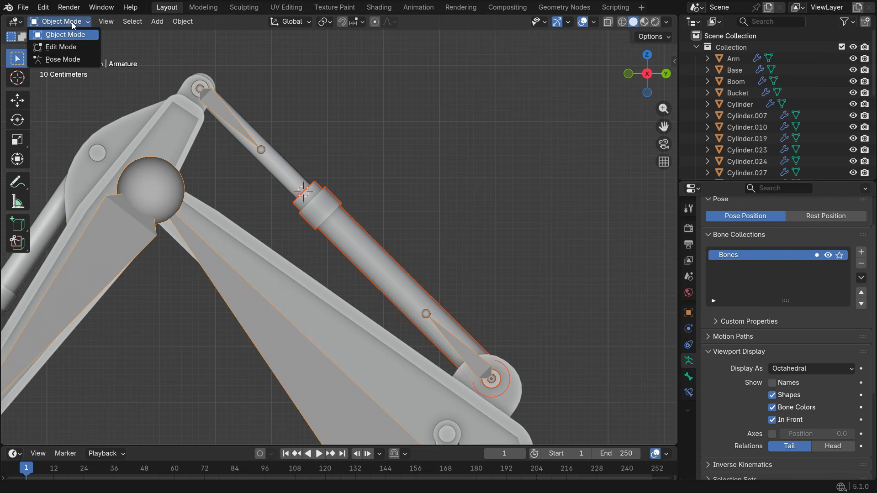
pyautogui.click(74, 60)
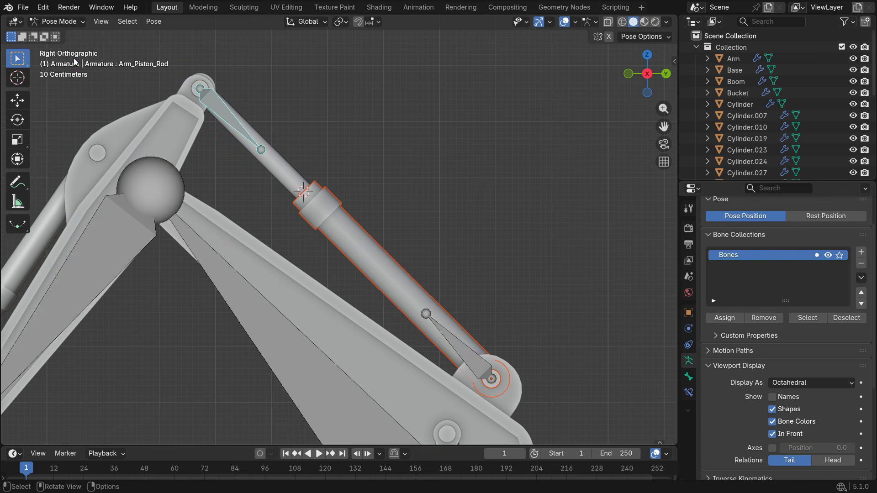
pyautogui.click(475, 357)
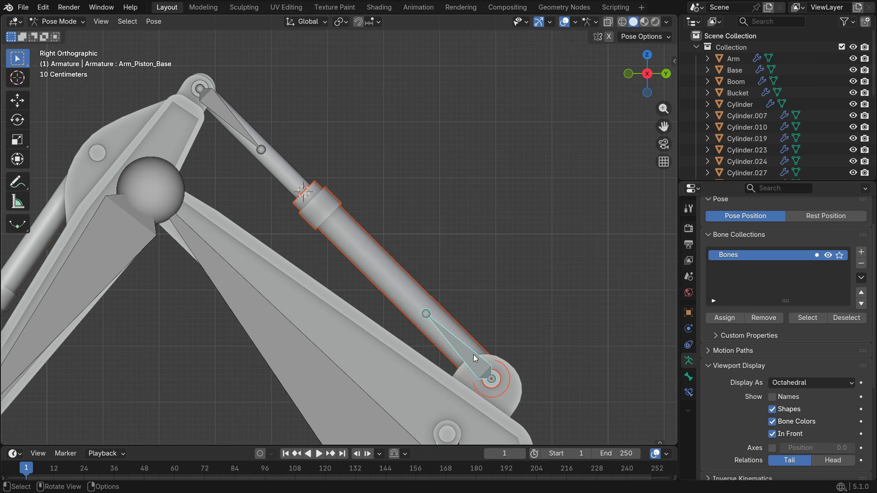
pyautogui.hotkey('ctrl', 'p')
pyautogui.click(431, 120)
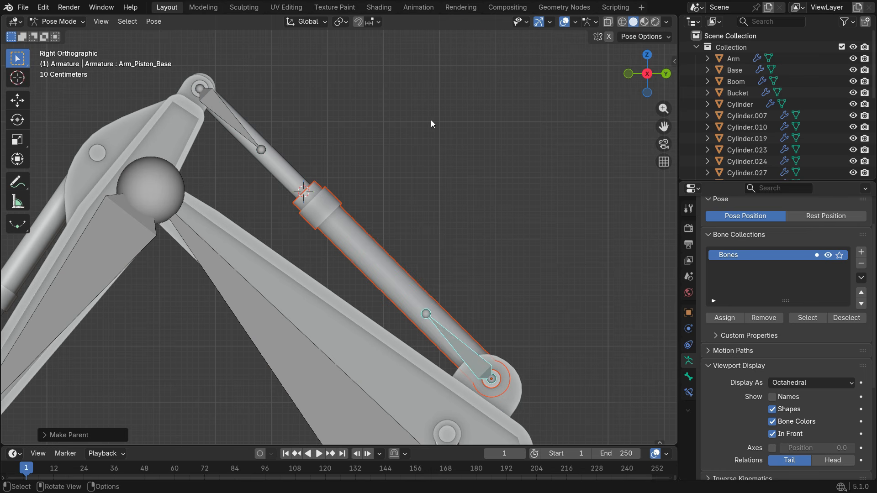
pyautogui.press('r')
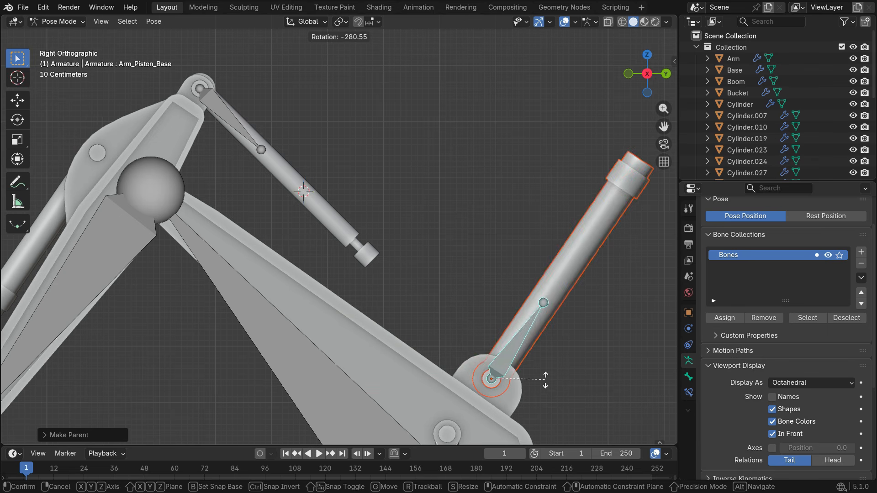
pyautogui.click(533, 295)
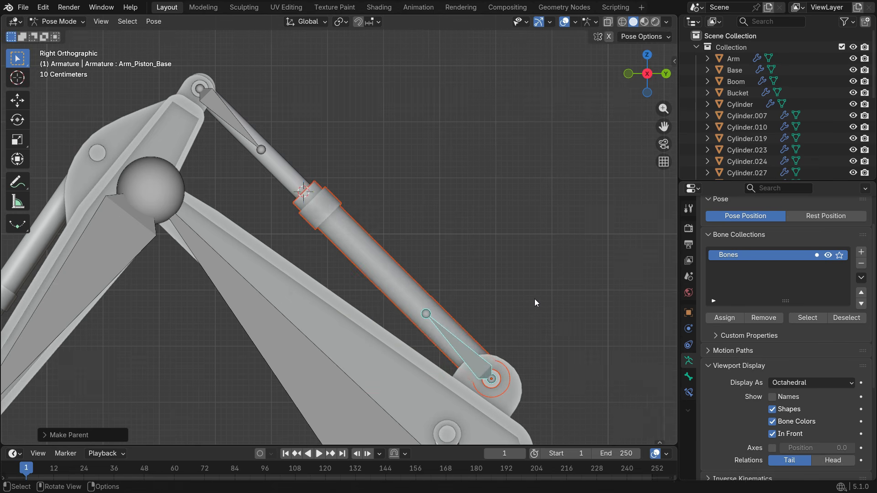
# - Temporarily rotate the Arm bone to check whether the piston rod bone follows it, and cancel the rotation
pyautogui.scroll(-2, 534, 298)
pyautogui.click(260, 283)
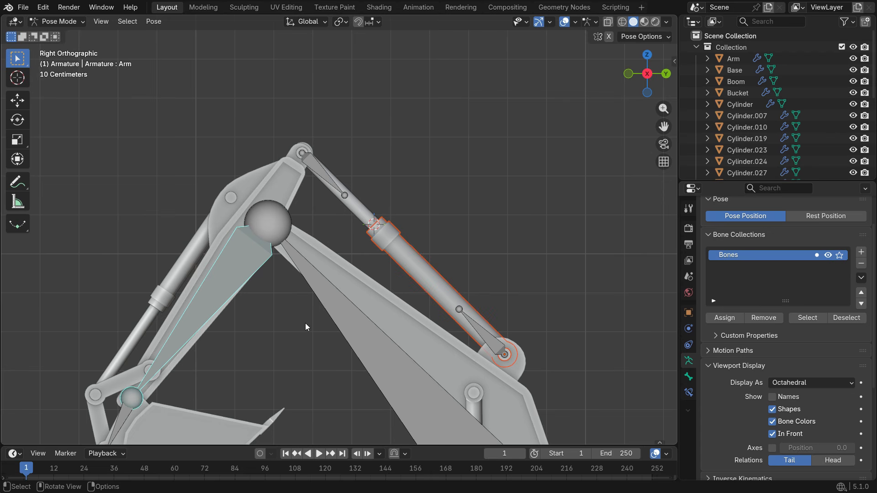
pyautogui.press('r')
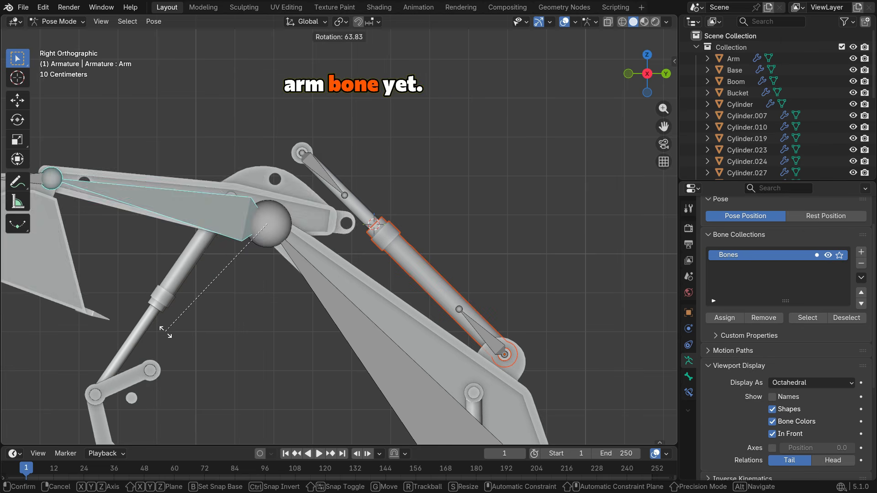
pyautogui.click(365, 326)
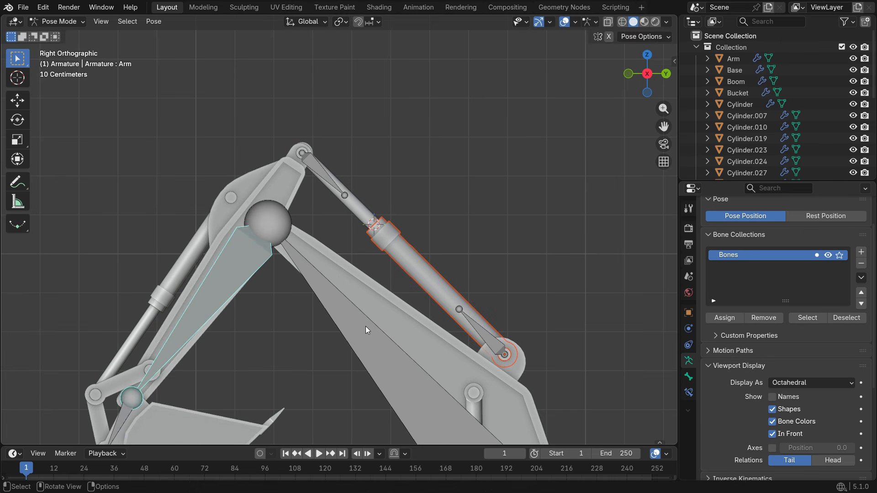
# - In the armature's Edit Mode, parent the Arm_Piston_Rod bone to the Arm bone with Keep Offset
pyautogui.press('Tab')
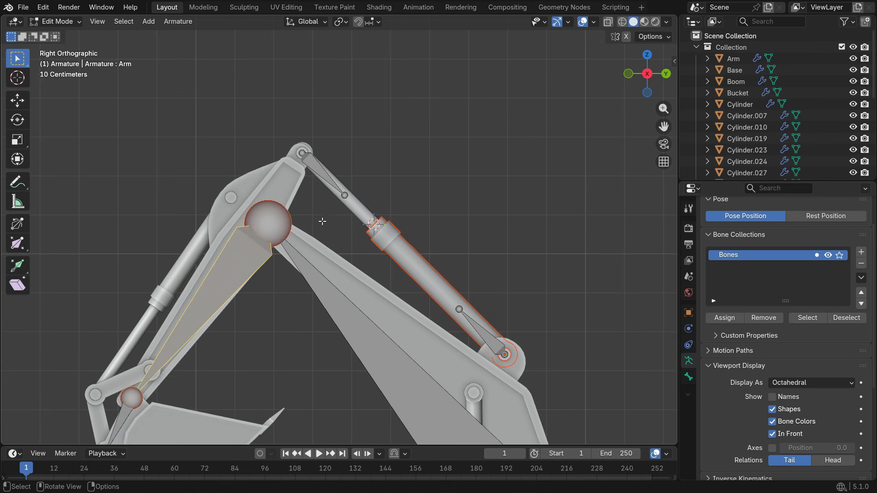
pyautogui.click(318, 170)
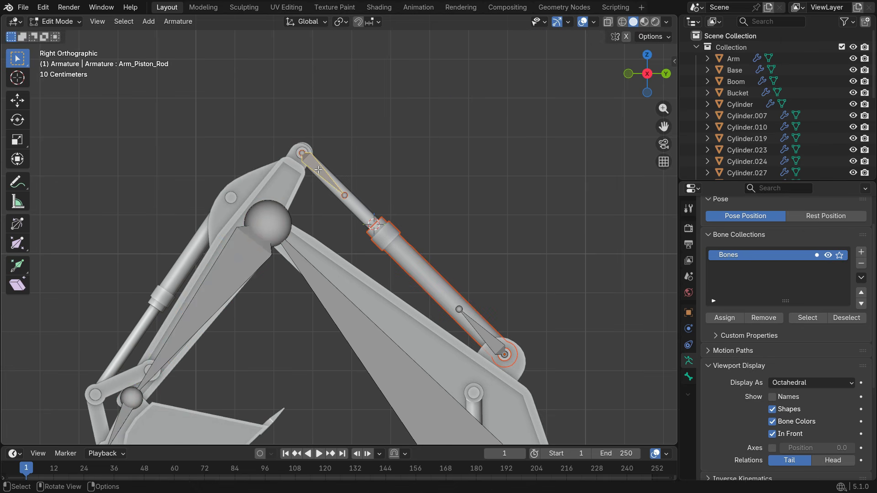
pyautogui.keyDown('shift'); pyautogui.click(244, 264); pyautogui.keyUp('shift')
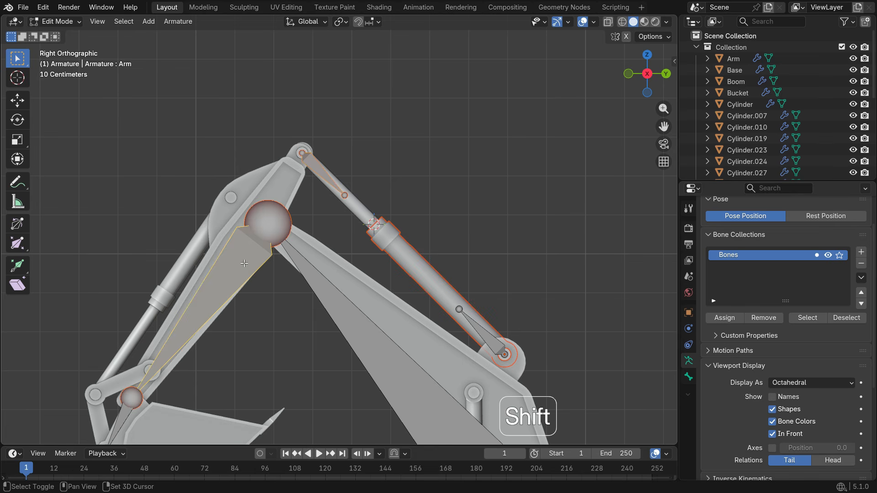
pyautogui.hotkey('ctrl', 'p')
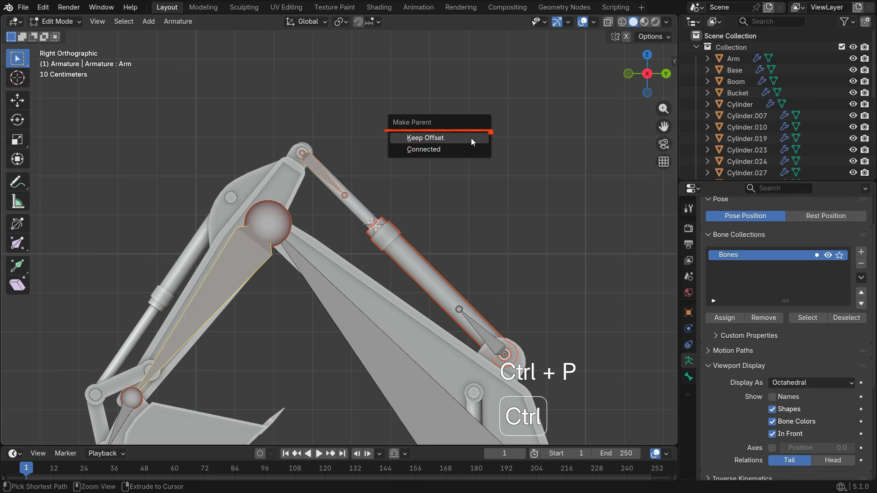
pyautogui.click(470, 138)
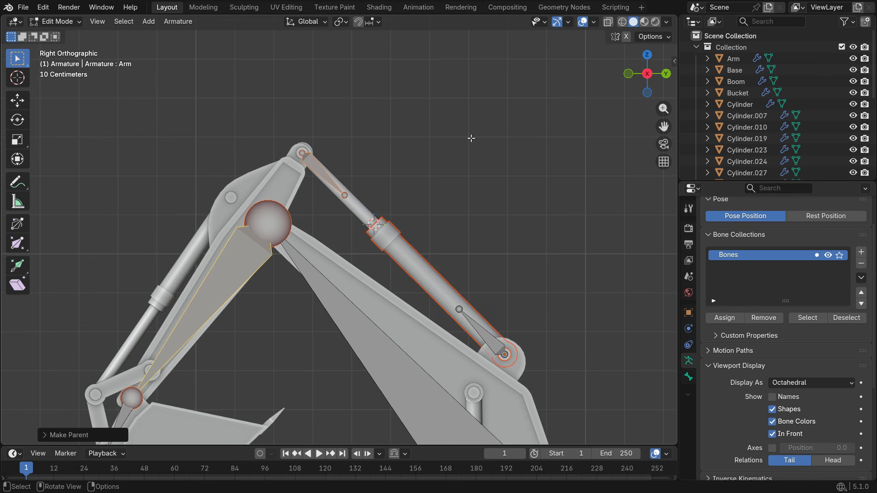
# - Return to Pose Mode and temporarily rotate the Arm bone to examine how the piston rod moves relative to its base
pyautogui.click(59, 21)
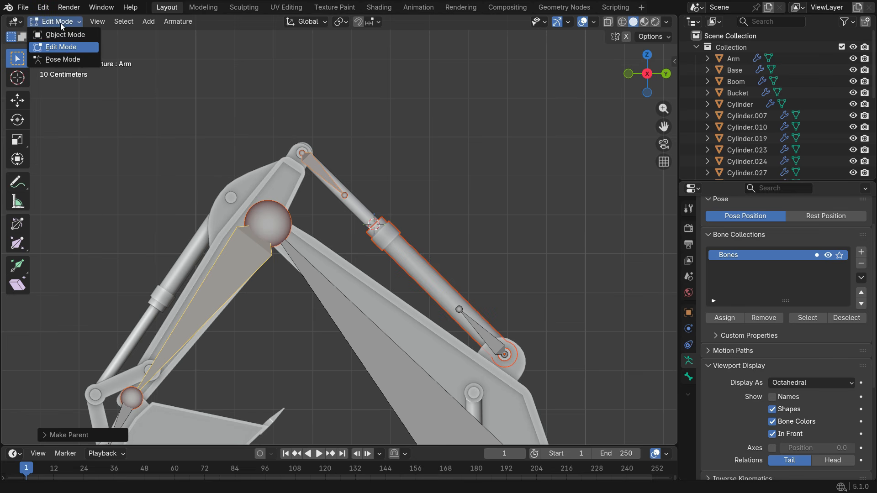
pyautogui.click(73, 60)
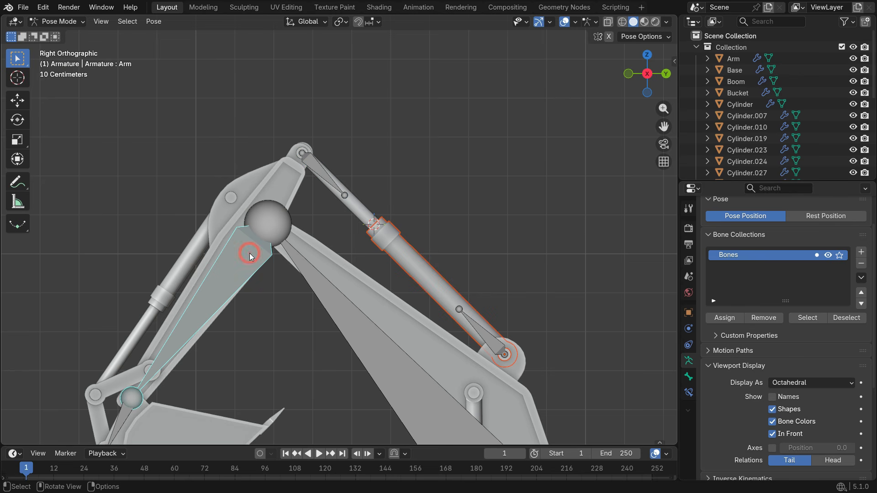
pyautogui.press('r')
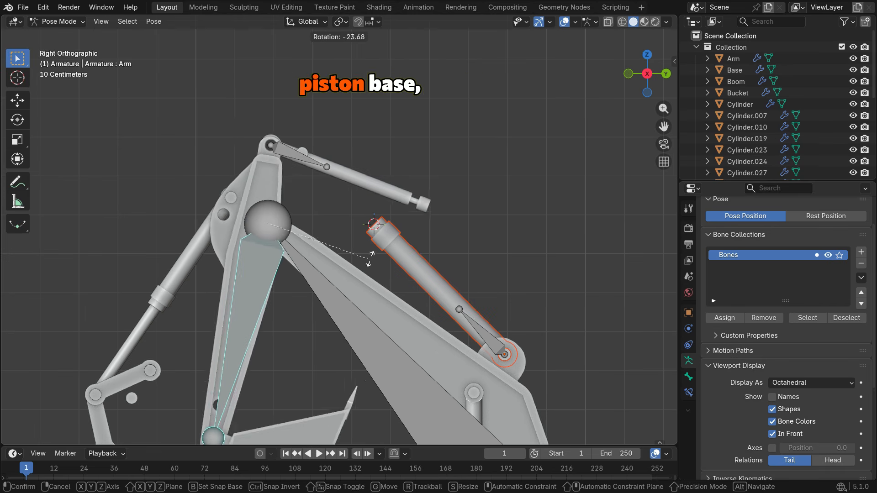
pyautogui.rightClick(379, 247)
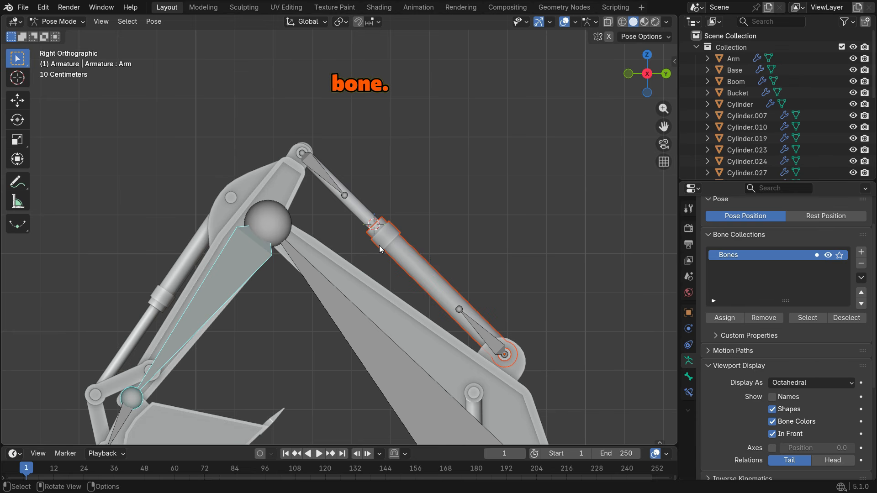
# - Add a Damped Track constraint to the Arm_Piston_Rod bone, targeting the Arm_Piston_Base bone of the Armature
pyautogui.keyDown('shift'); pyautogui.moveTo(373, 298); pyautogui.dragTo(357, 272, button='middle'); pyautogui.keyUp('shift')
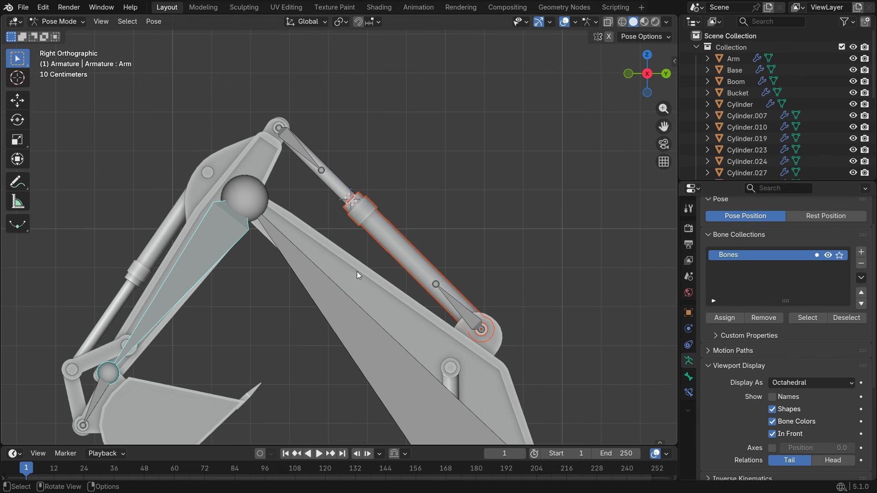
pyautogui.click(300, 152)
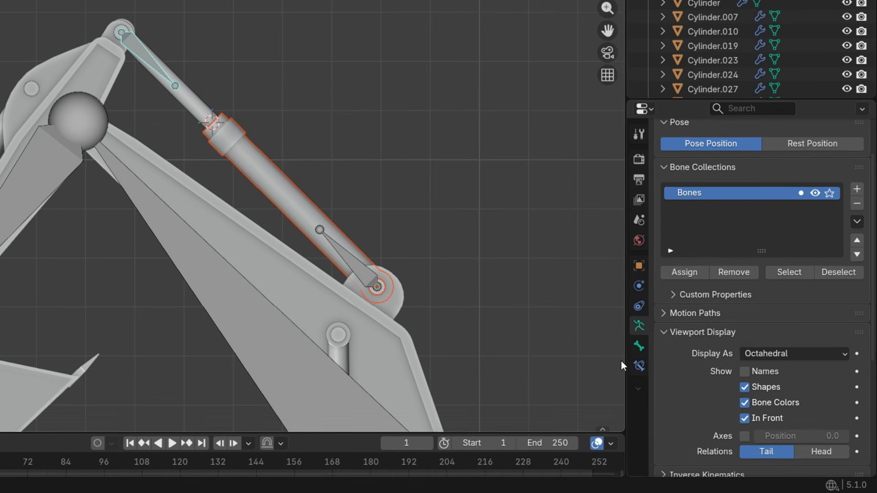
pyautogui.click(688, 392)
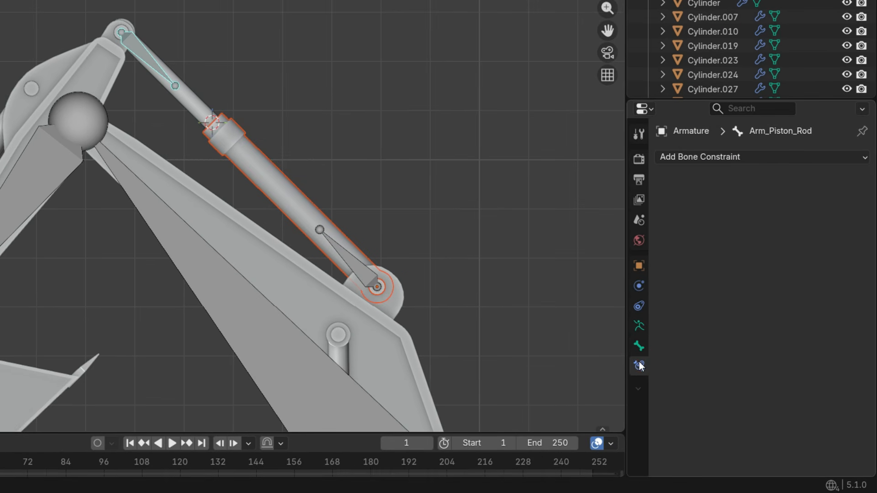
pyautogui.click(727, 158)
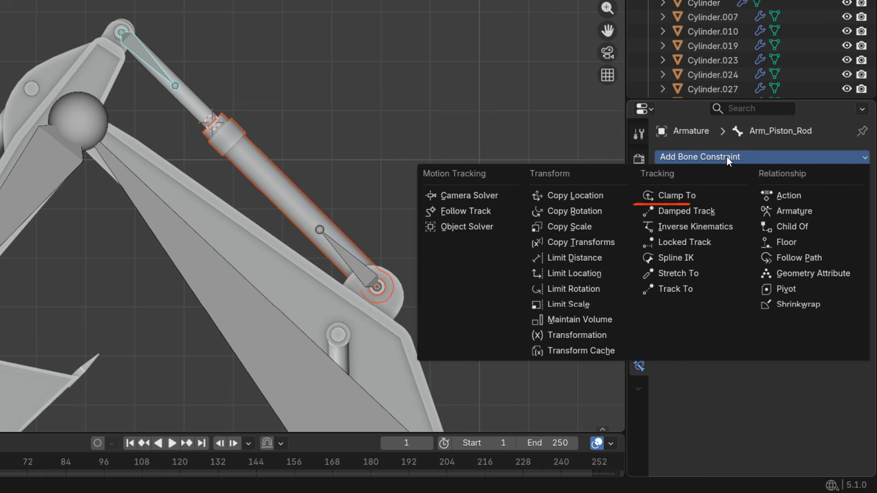
pyautogui.click(730, 212)
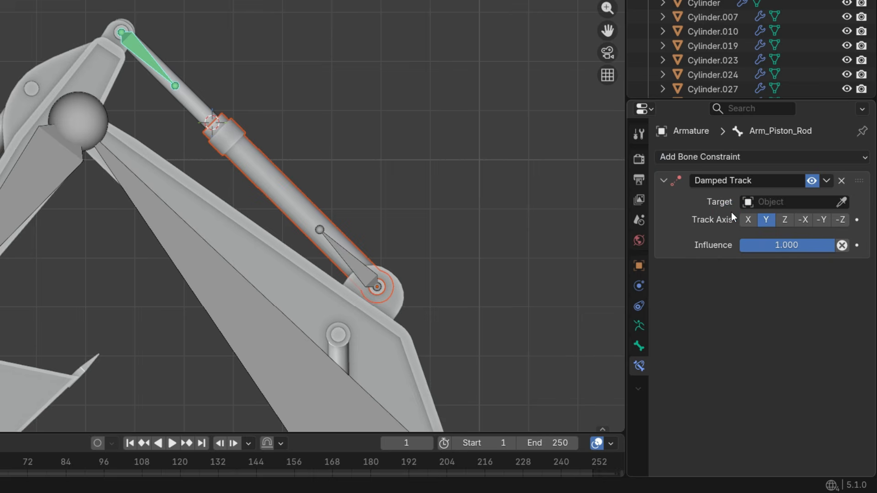
pyautogui.click(843, 201)
pyautogui.click(231, 278)
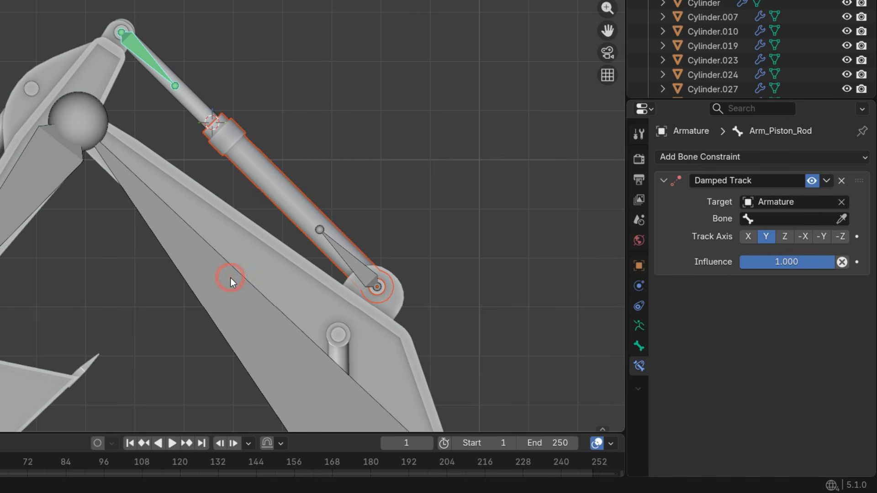
pyautogui.click(841, 219)
pyautogui.click(369, 266)
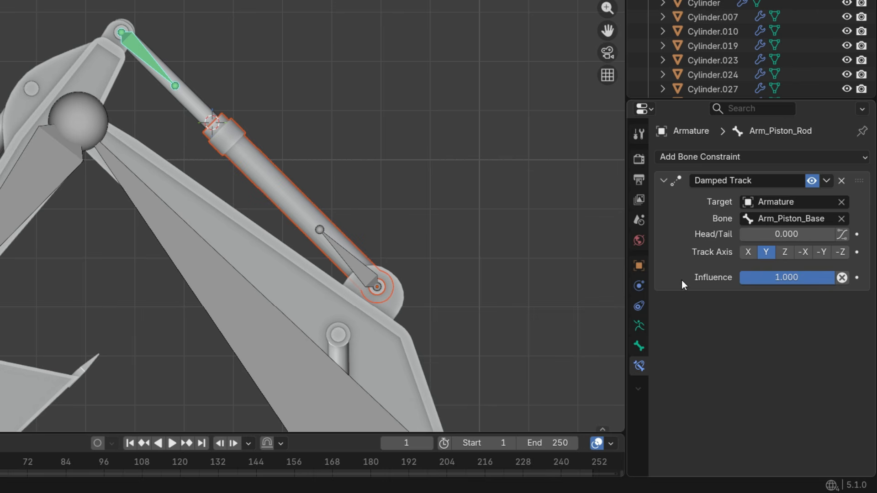
# - Add a Damped Track constraint to the Arm_Piston_Base bone, targeting the Arm_Piston_Rod bone of the Armature
pyautogui.click(357, 260)
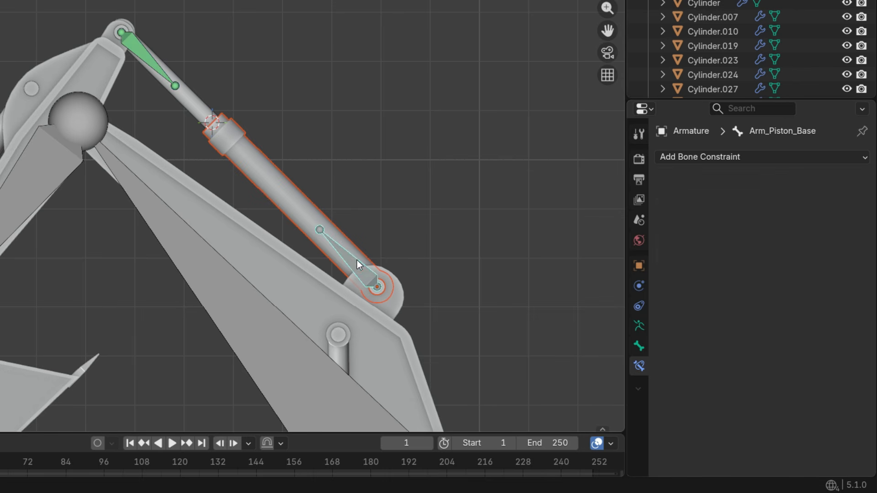
pyautogui.click(728, 156)
pyautogui.click(720, 209)
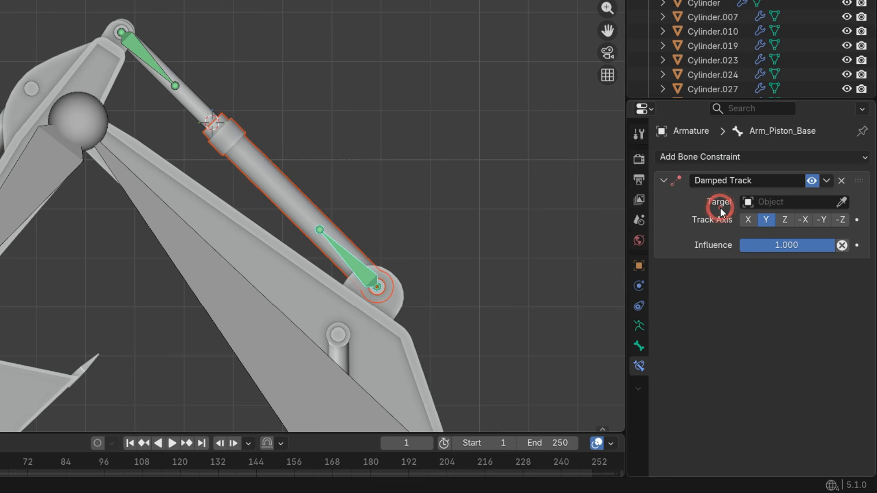
pyautogui.click(841, 202)
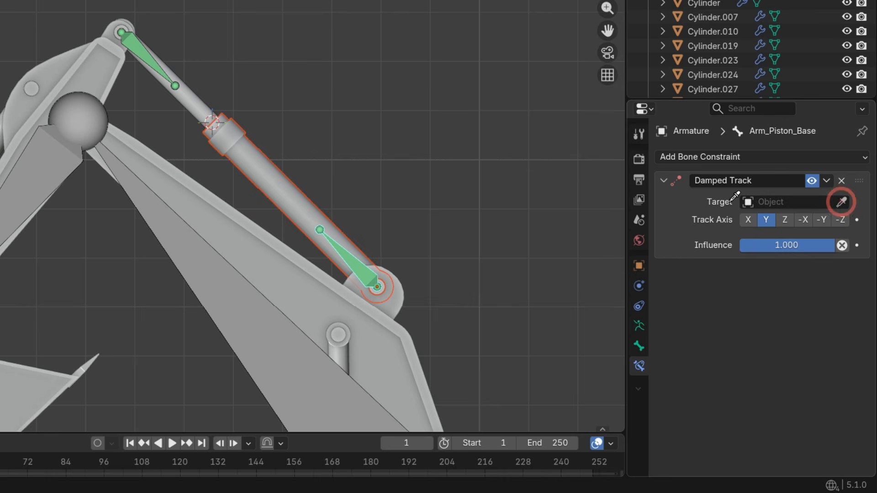
pyautogui.click(259, 301)
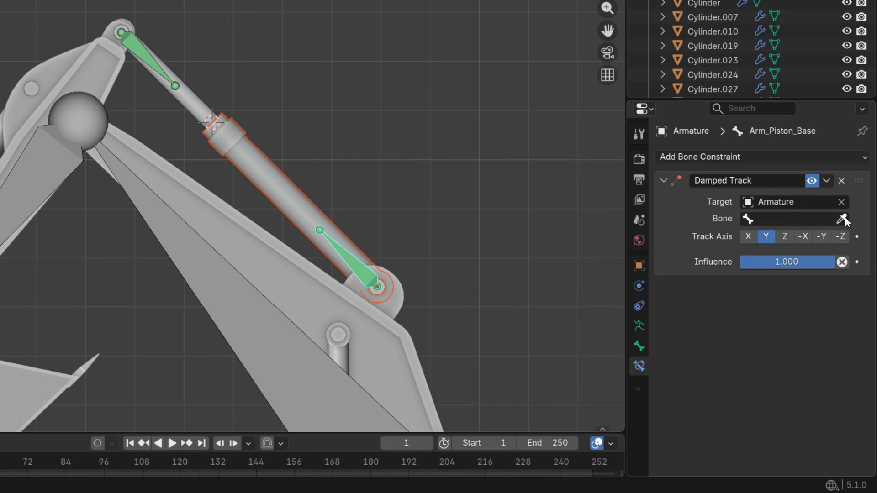
pyautogui.click(144, 58)
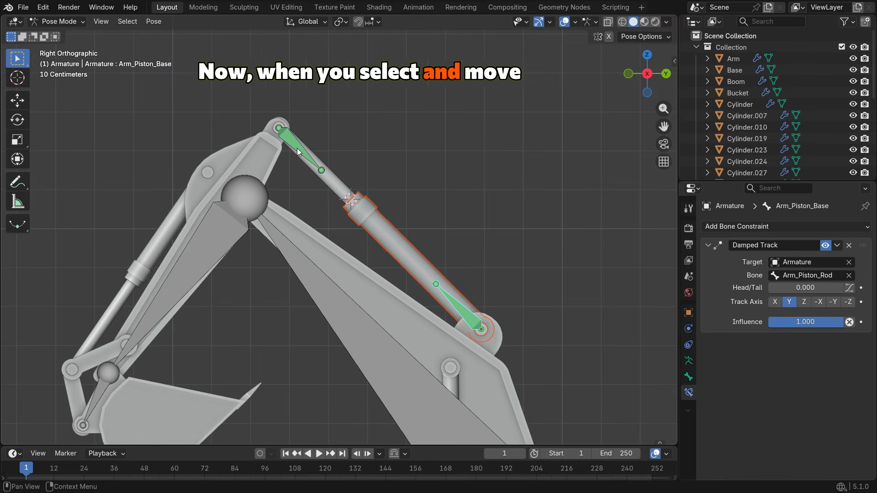
# - Temporarily rotate the Arm bone to check how the piston rod and base track each other
pyautogui.click(215, 243)
pyautogui.press('r')
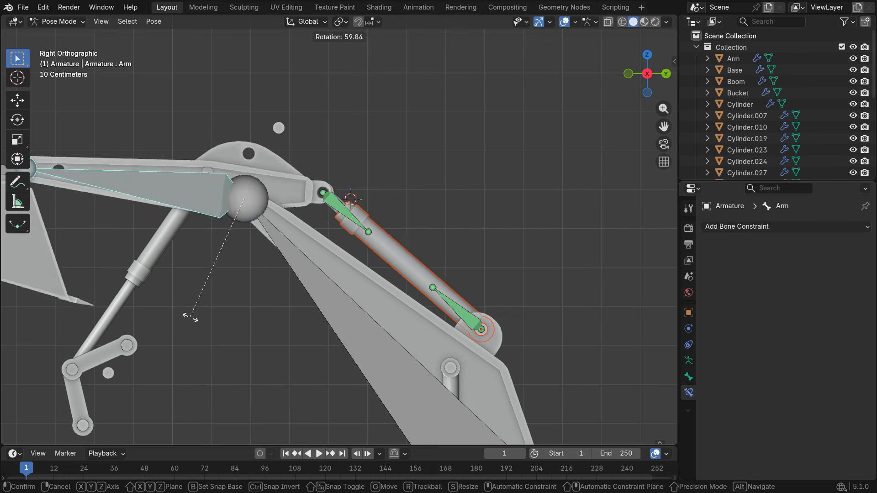
pyautogui.click(369, 275)
pyautogui.scroll(-4, 369, 275)
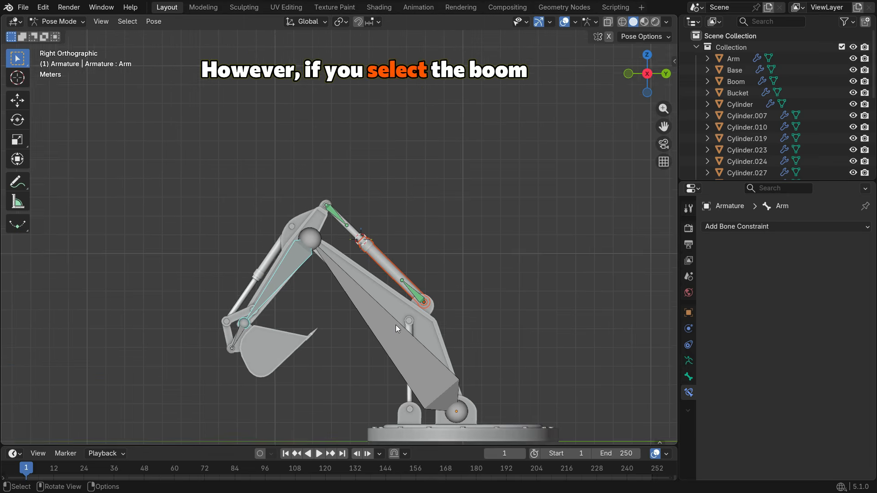
# - Temporarily rotate the Boom bone to check whether the piston base follows it, and cancel the rotation
pyautogui.keyDown('shift'); pyautogui.moveTo(395, 324); pyautogui.dragTo(365, 262, button='middle'); pyautogui.keyUp('shift')
pyautogui.scroll(2, 366, 262)
pyautogui.click(365, 262)
pyautogui.press('r')
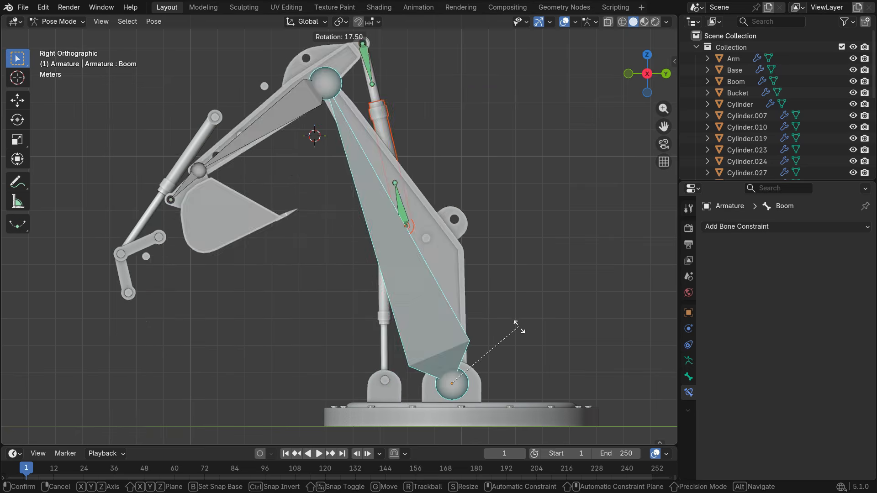
pyautogui.rightClick(474, 302)
# - In the armature's Edit Mode, parent the Arm_Piston_Base bone to the Boom bone with Keep Offset
pyautogui.press('Tab')
pyautogui.scroll(2, 401, 239)
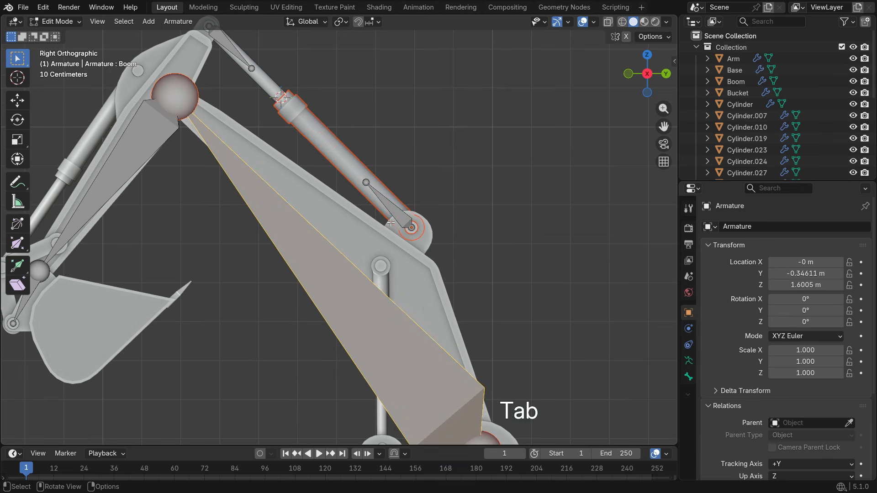
pyautogui.click(398, 213)
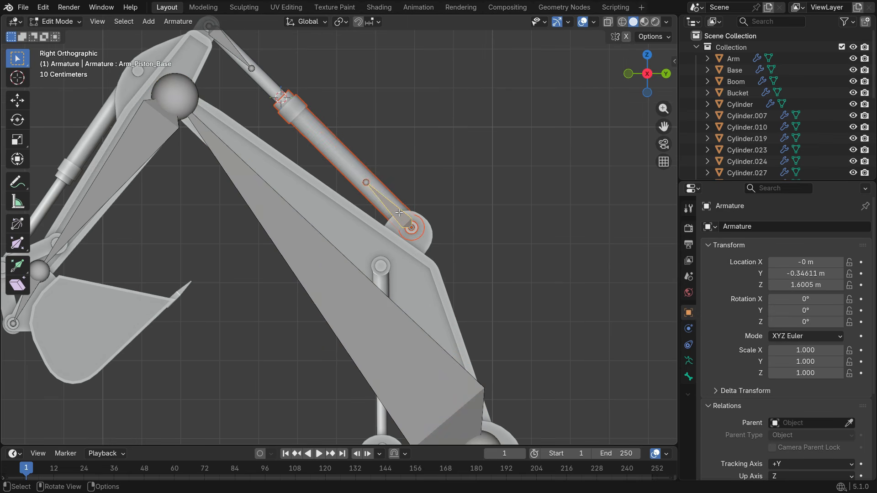
pyautogui.keyDown('shift'); pyautogui.click(350, 276); pyautogui.keyUp('shift')
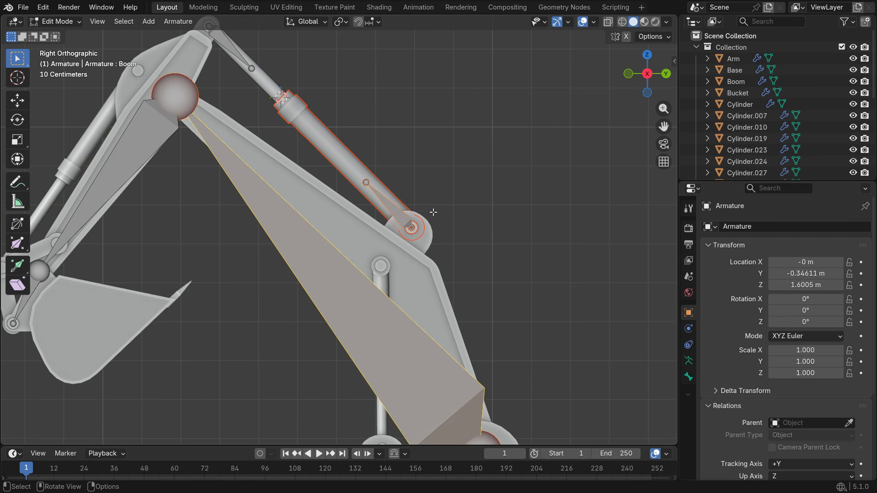
pyautogui.hotkey('ctrl', 'p')
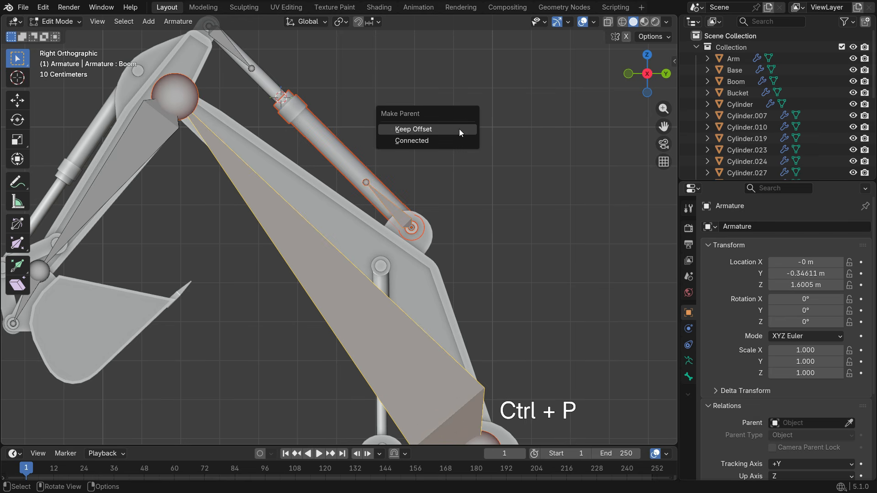
pyautogui.click(459, 129)
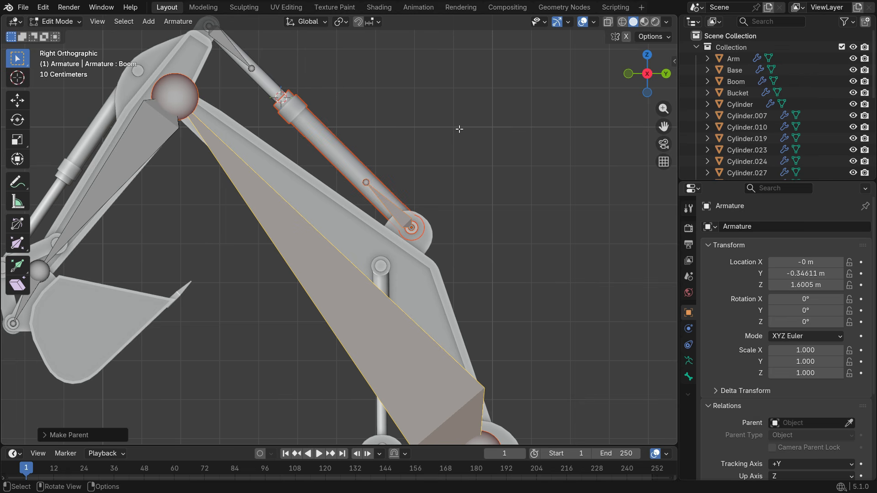
# - Return to Pose Mode and rotate the Boom, Arm and Bucket bones in turn to test the piston linkage
pyautogui.click(64, 23)
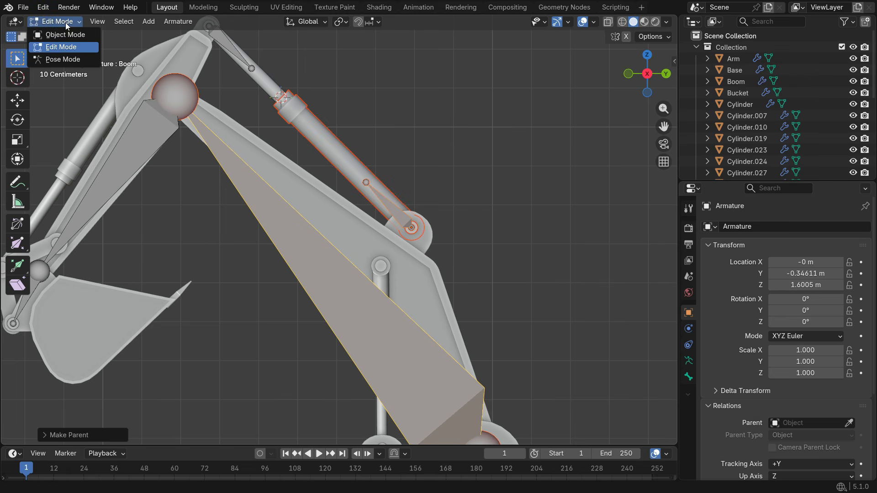
pyautogui.click(71, 58)
pyautogui.scroll(-5, 318, 265)
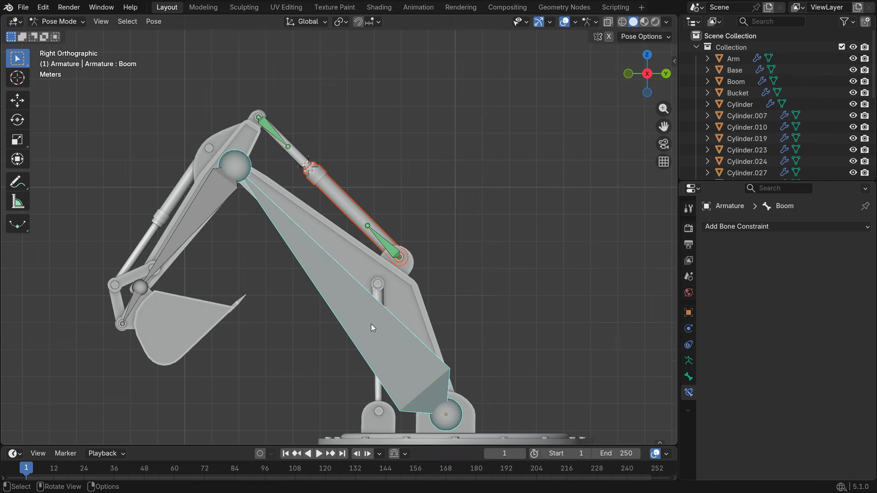
pyautogui.press('r')
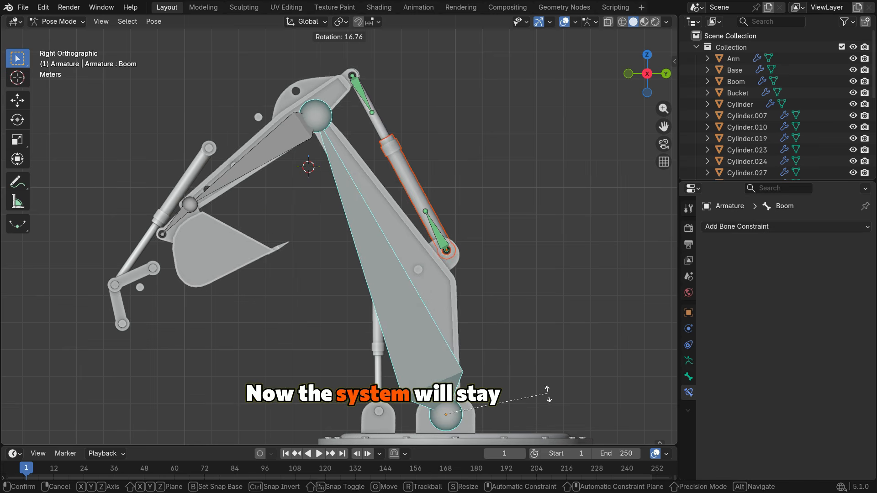
pyautogui.click(551, 399)
pyautogui.click(276, 137)
pyautogui.press('r')
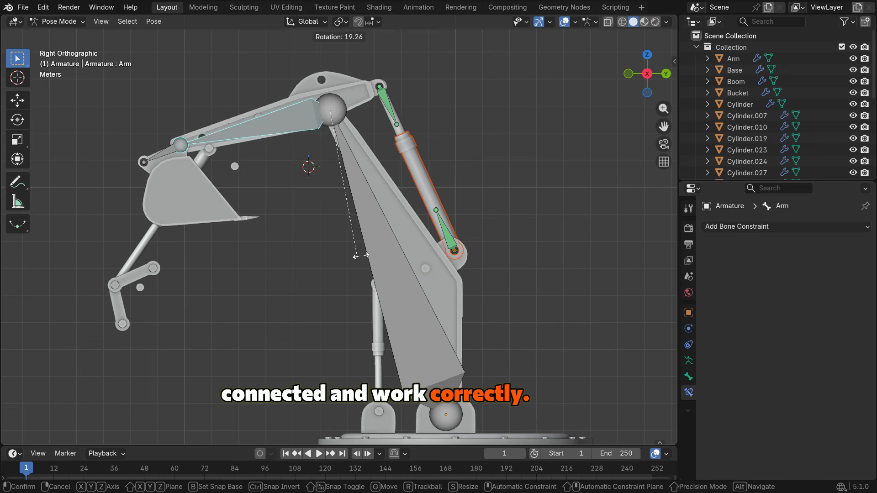
pyautogui.click(299, 251)
pyautogui.click(162, 85)
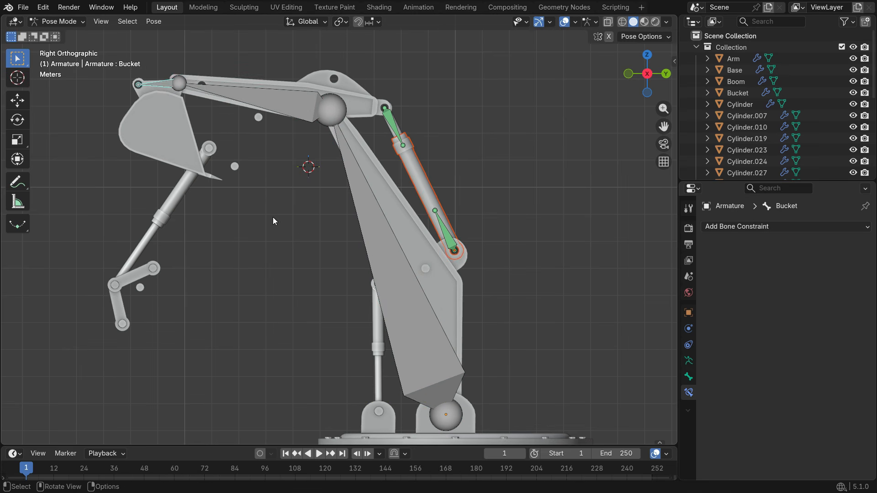
pyautogui.press('r')
pyautogui.click(93, 246)
# - Select all bones of the armature and clear their rotation
pyautogui.scroll(-2, 281, 251)
pyautogui.moveTo(281, 250); pyautogui.dragTo(305, 265, button='middle')
pyautogui.press('a')
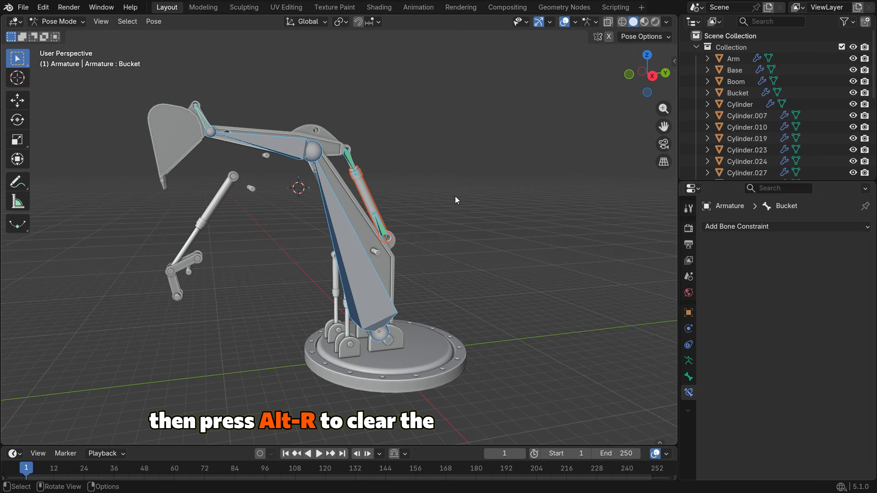
pyautogui.hotkey('alt', 'r')
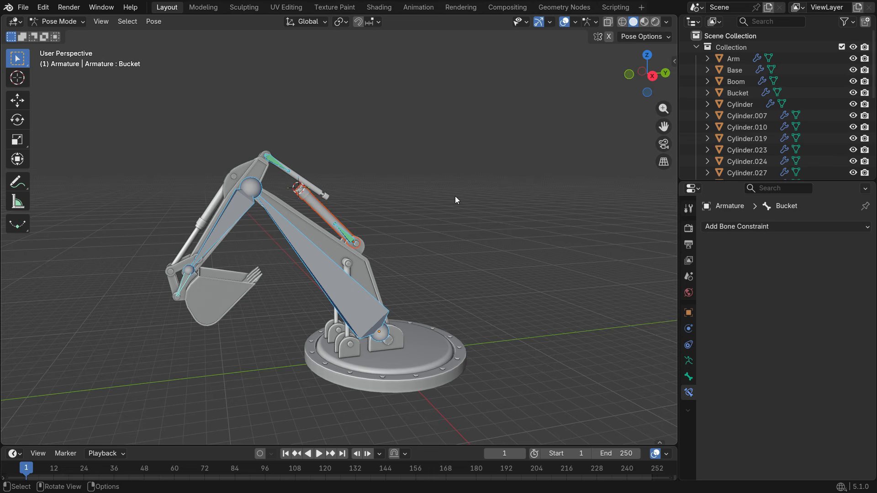
# - Disable and re-enable the Damped Track constraint on the Arm_Piston_Rod bone to refresh the piston alignment
pyautogui.scroll(4, 314, 196)
pyautogui.moveTo(338, 195); pyautogui.dragTo(287, 203, button='middle')
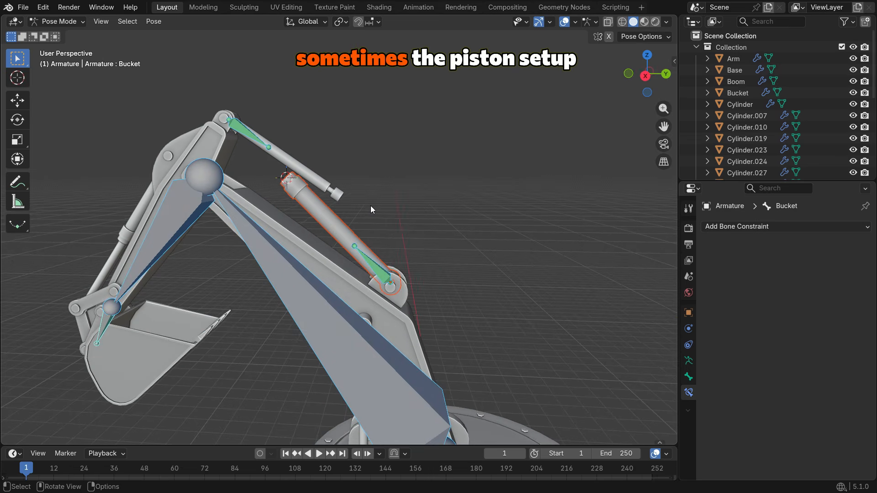
pyautogui.press('KP_3')
pyautogui.scroll(2, 320, 175)
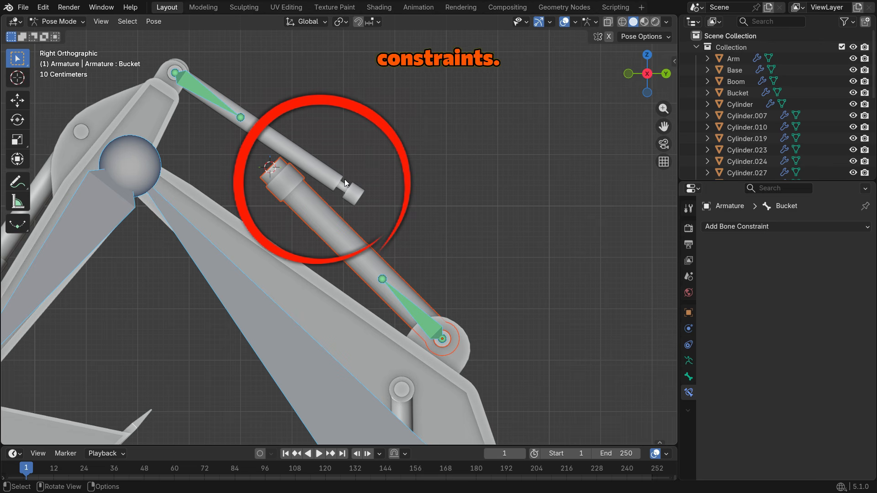
pyautogui.click(211, 98)
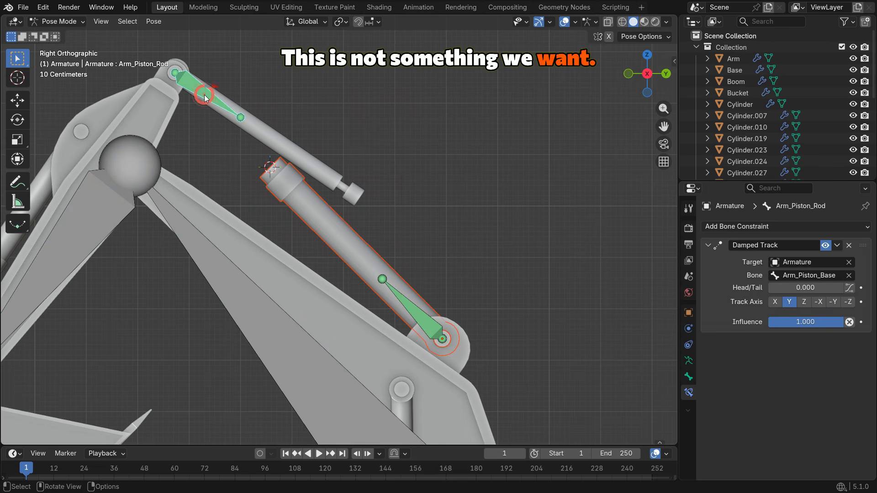
pyautogui.click(825, 246)
pyautogui.click(825, 246)
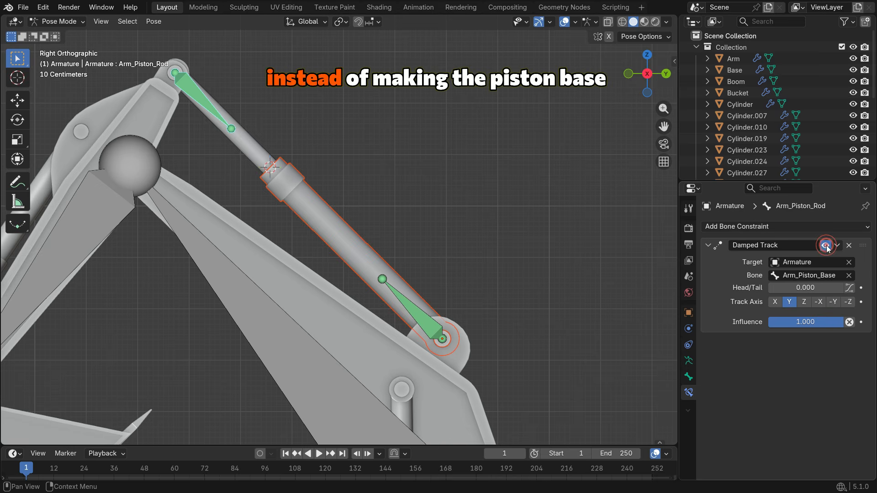
# - In Object Mode, select the Piston_Rod_Arm object and snap the 3D cursor to it
pyautogui.scroll(-3, 420, 201)
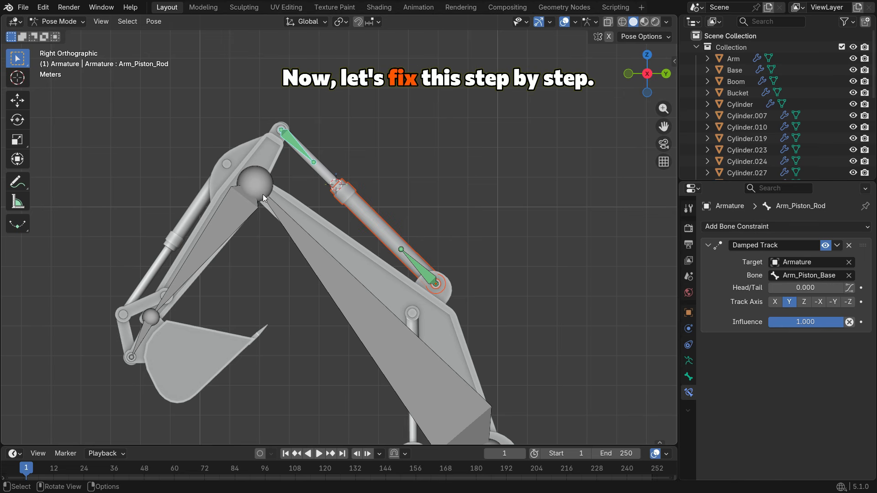
pyautogui.click(57, 21)
pyautogui.click(64, 35)
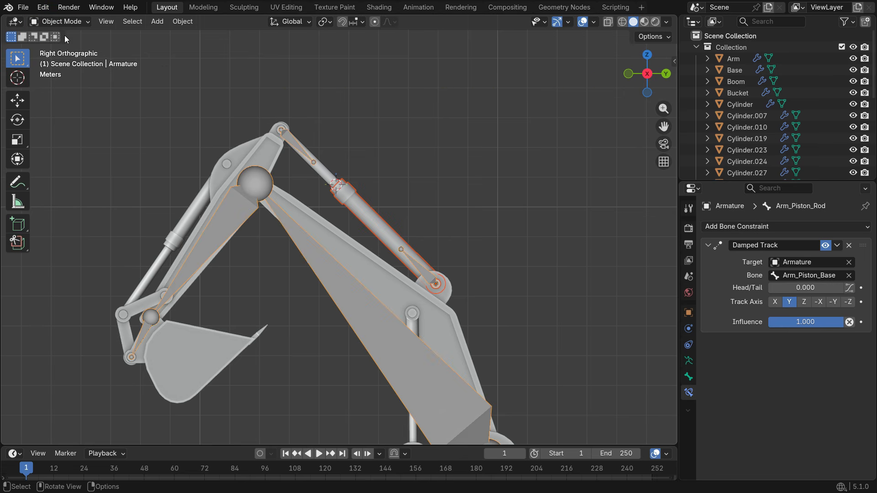
pyautogui.click(322, 175)
pyautogui.scroll(3, 282, 123)
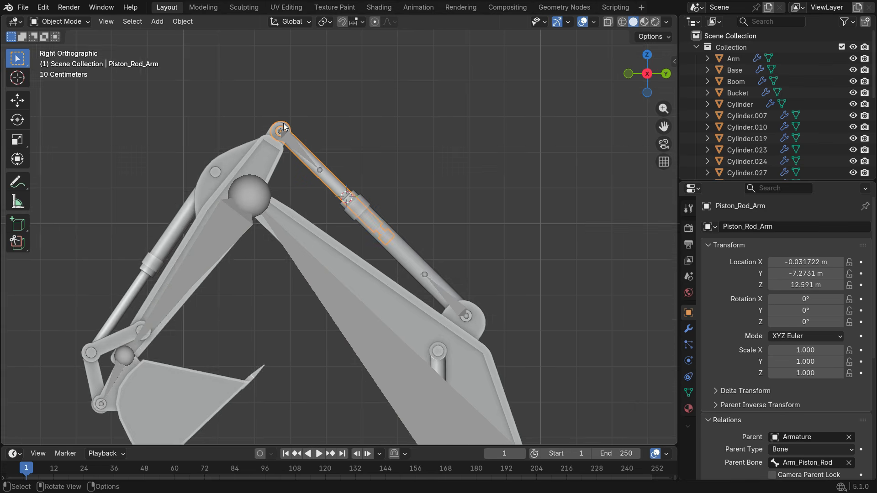
pyautogui.hotkey('shift', 's')
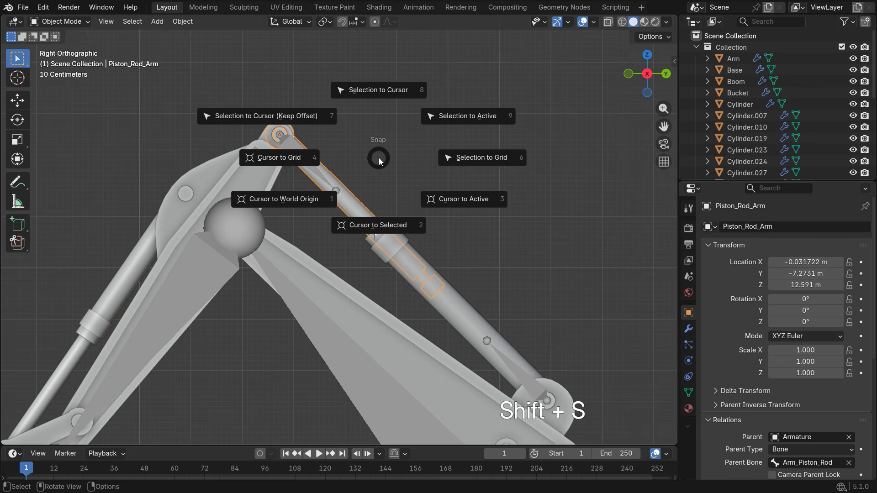
pyautogui.click(383, 228)
# - Add a Plain Axes empty at the 3D cursor on the upper pivot of the arm piston rod
pyautogui.moveTo(345, 213); pyautogui.dragTo(368, 240, button='middle')
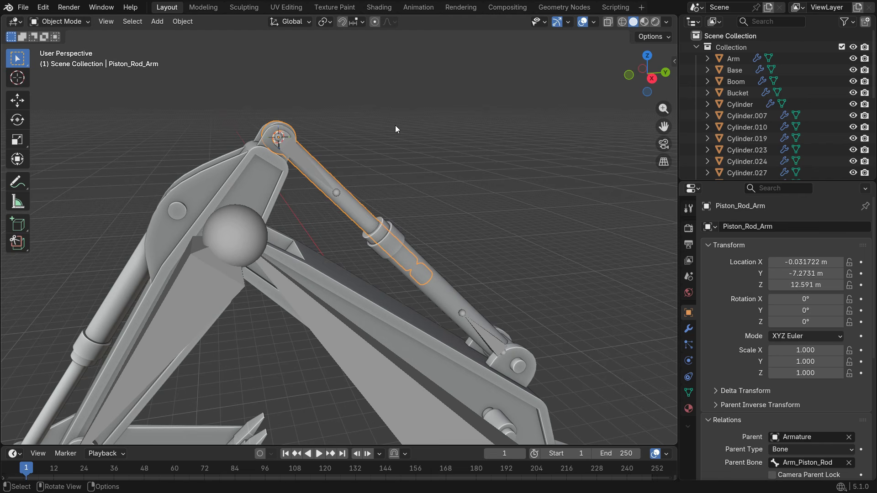
pyautogui.hotkey('shift', 'a')
pyautogui.moveTo(378, 264)
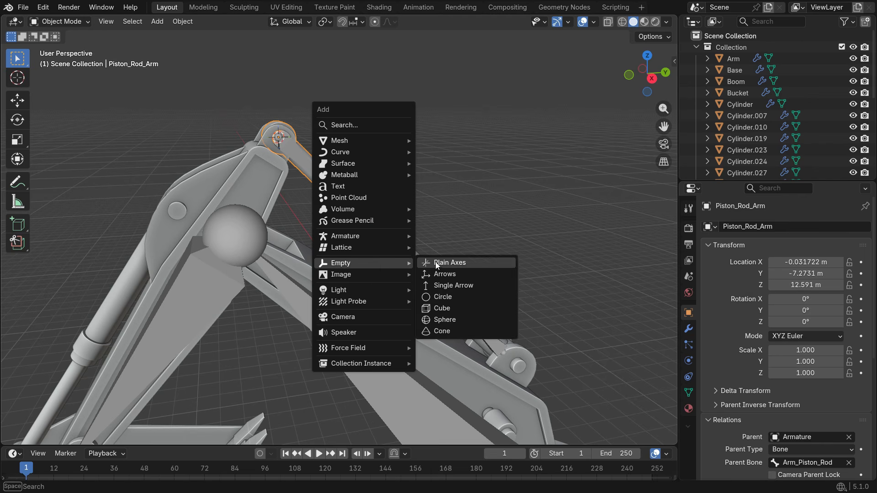
pyautogui.click(436, 264)
pyautogui.moveTo(454, 264); pyautogui.dragTo(324, 221, button='middle')
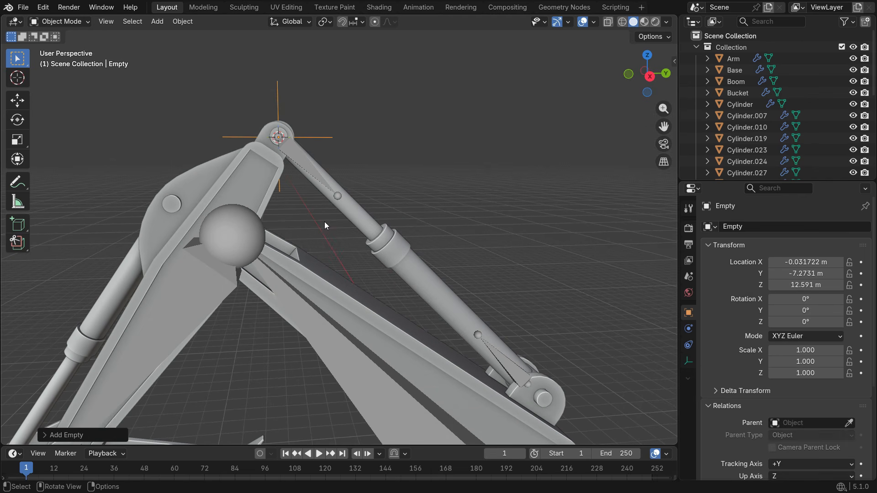
# - Parent the empty to the Arm object with Object (Keep Transform) and test the link with a cancelled trial rotation
pyautogui.keyDown('shift'); pyautogui.click(250, 182); pyautogui.keyUp('shift')
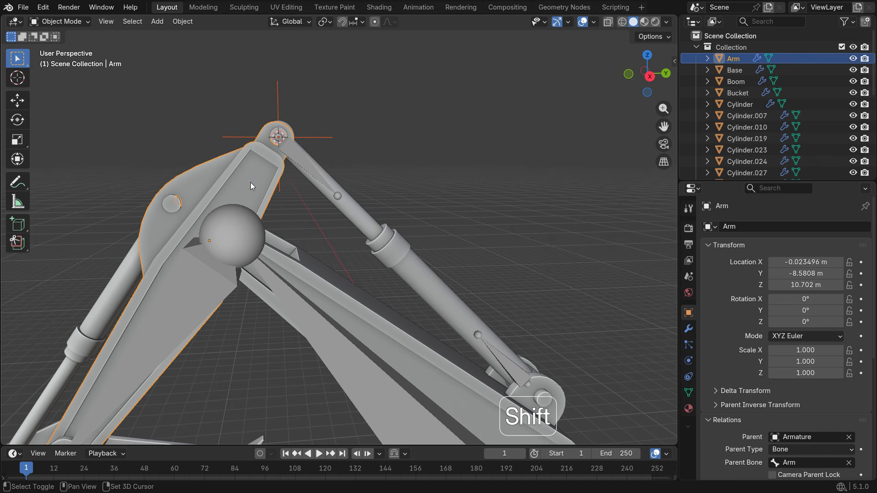
pyautogui.hotkey('ctrl', 'p')
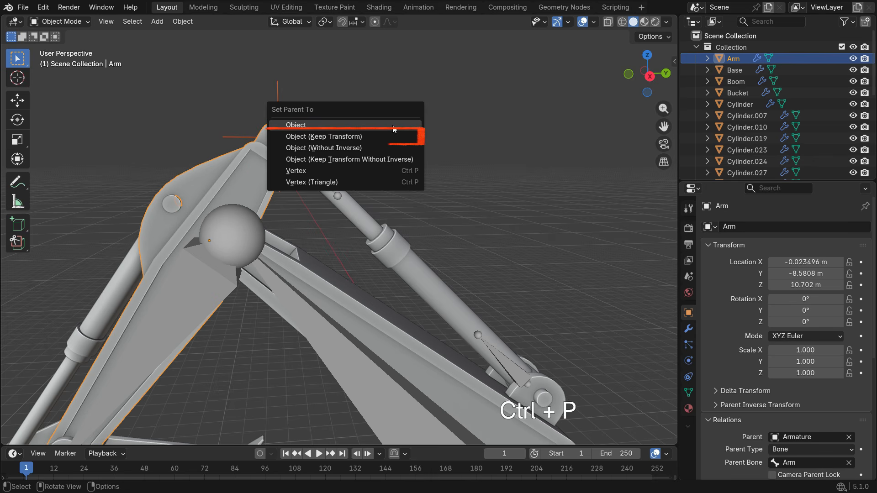
pyautogui.click(381, 137)
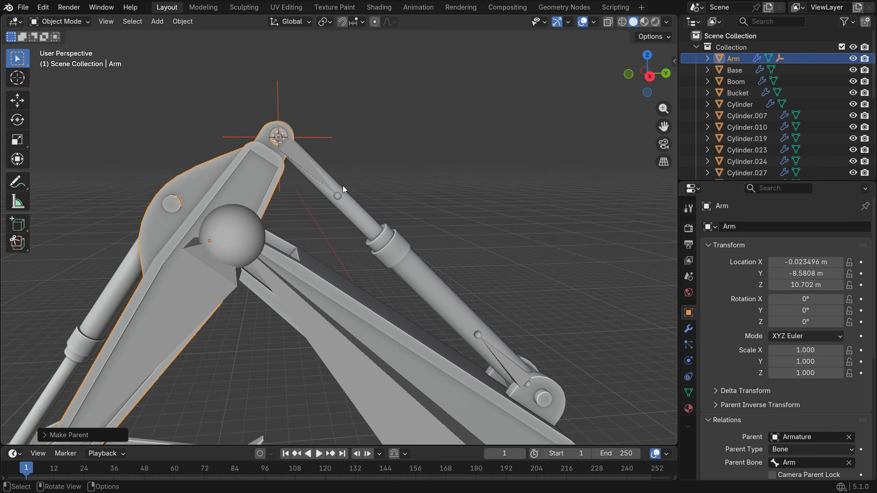
pyautogui.press('r')
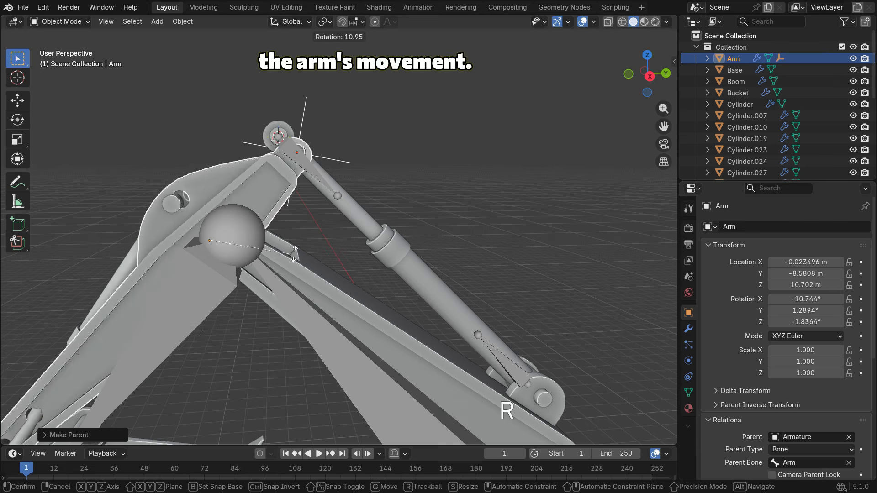
pyautogui.rightClick(316, 242)
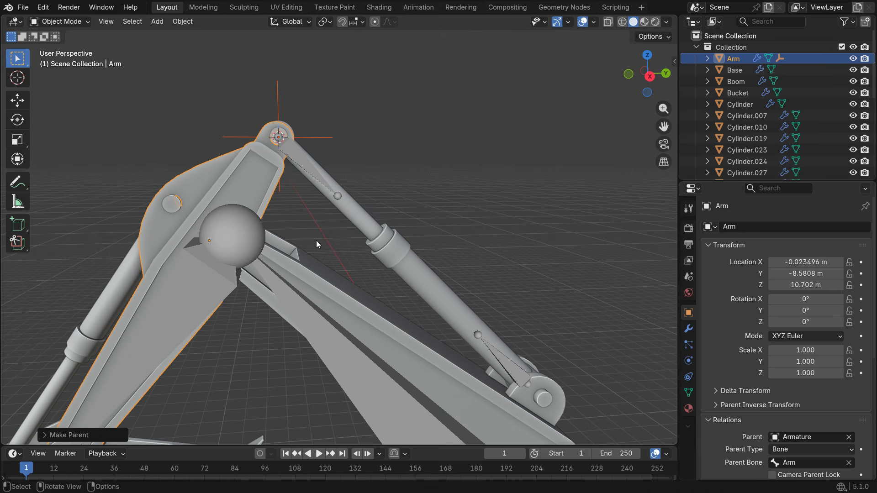
# - In the armature's Pose Mode, set the target of the Arm_Piston_Base bone's Damped Track constraint to Empty
pyautogui.click(498, 358)
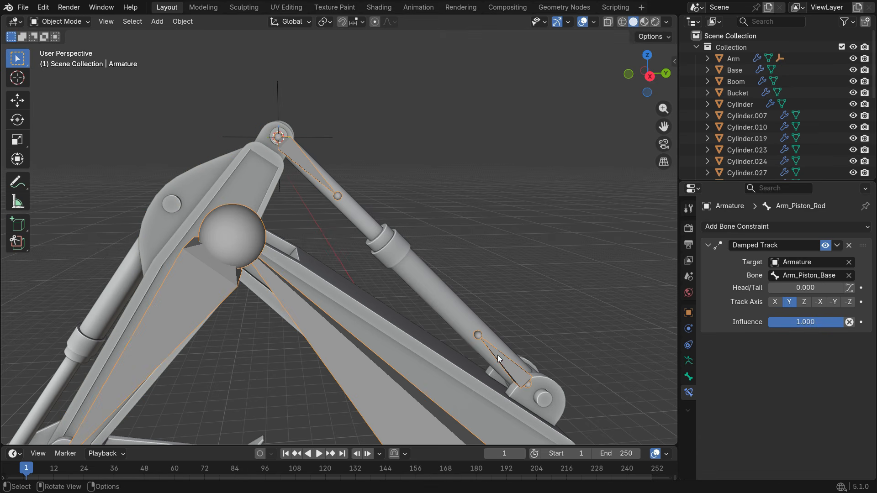
pyautogui.click(59, 22)
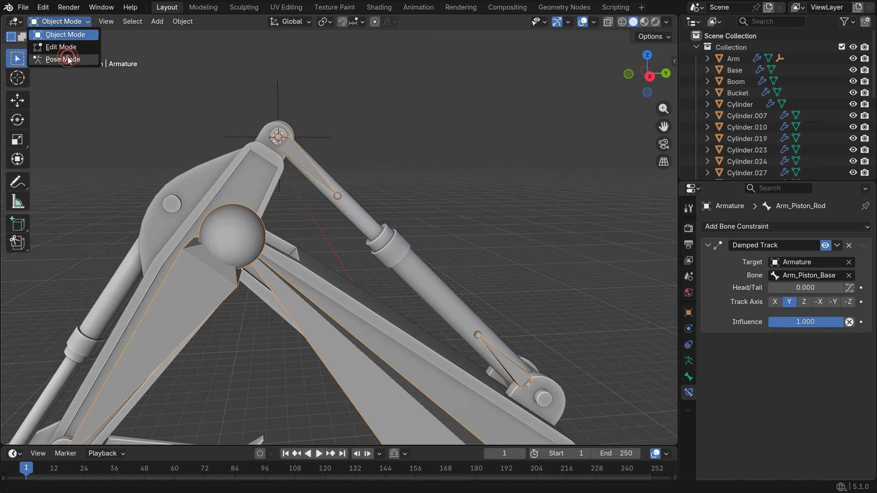
pyautogui.click(67, 59)
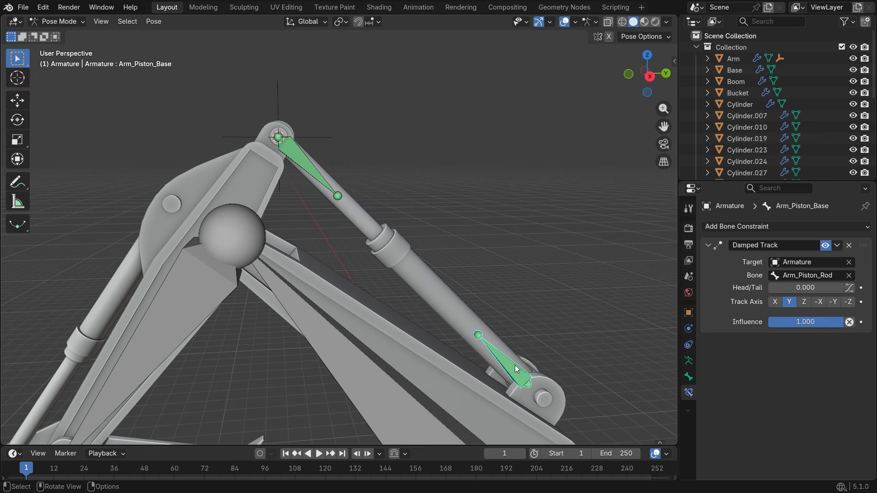
pyautogui.click(848, 262)
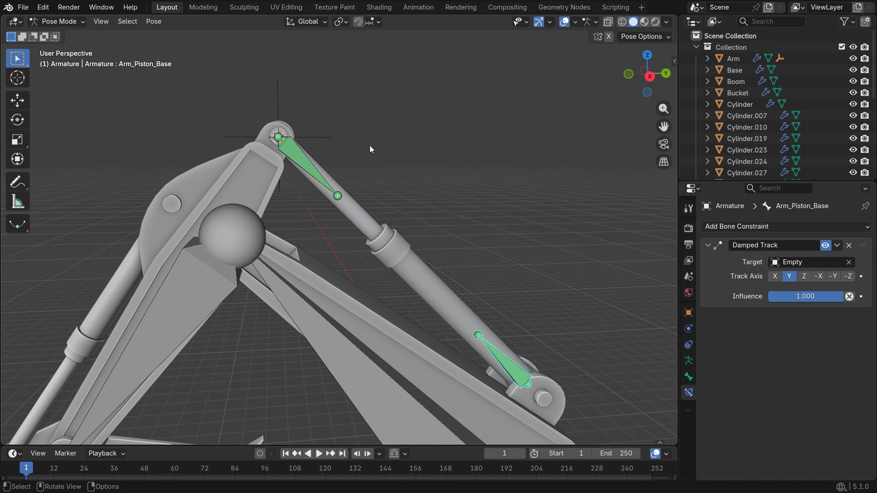
# - In the right orthographic view, rotate the Arm bone and the Boom bone in turn to test the piston tracking
pyautogui.scroll(-3, 367, 148)
pyautogui.press('KP_3')
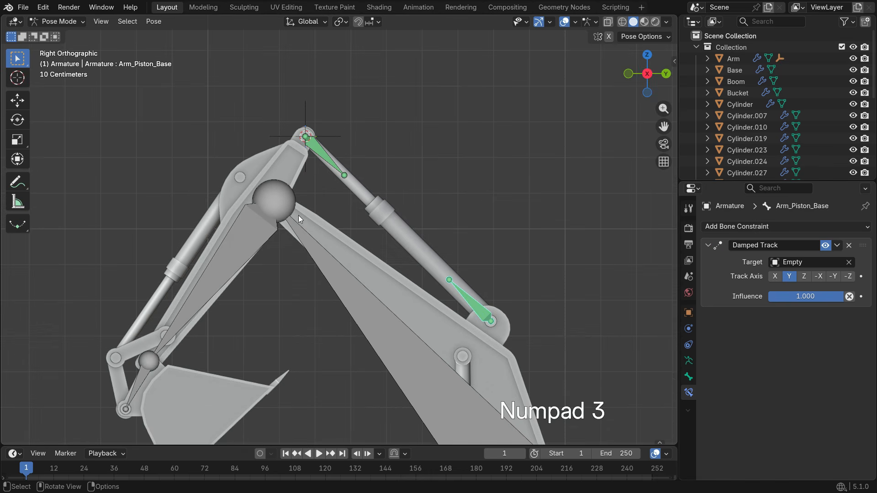
pyautogui.click(256, 246)
pyautogui.press('r')
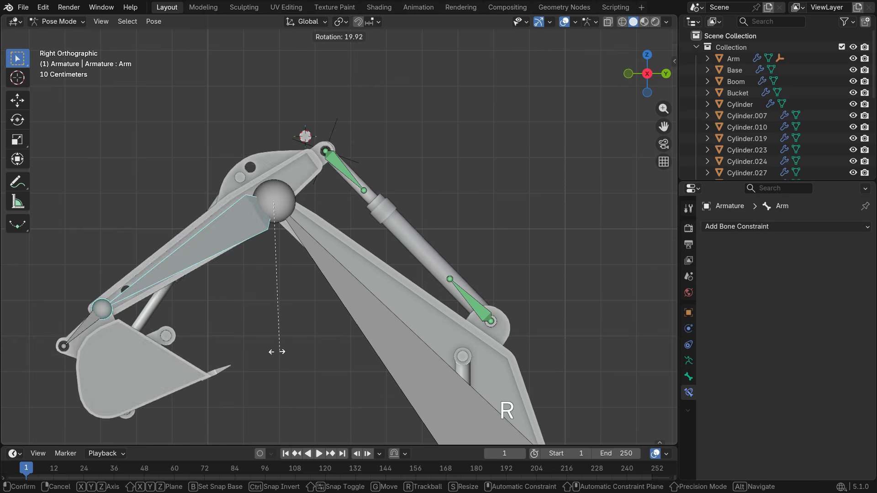
pyautogui.click(254, 343)
pyautogui.scroll(-3, 361, 326)
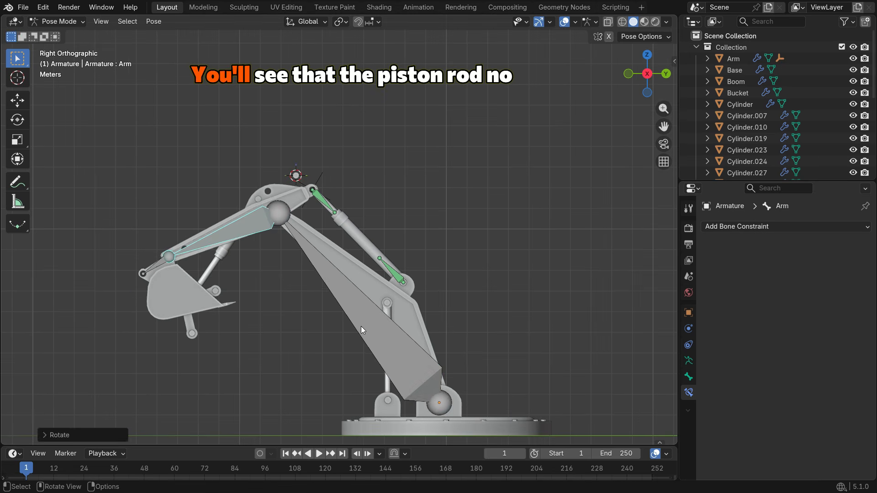
pyautogui.click(360, 326)
pyautogui.press('r')
pyautogui.click(537, 320)
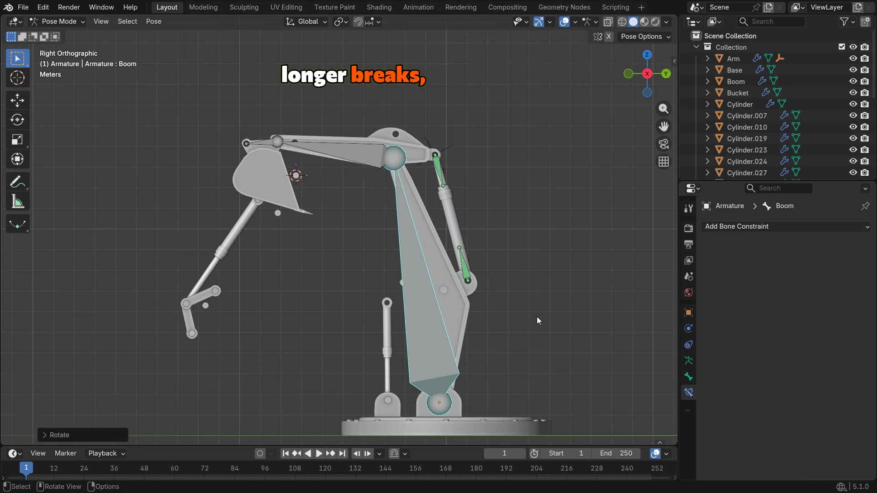
# - Select all bones of the armature and clear the test rotations
pyautogui.press('a')
pyautogui.hotkey('alt', 'r')
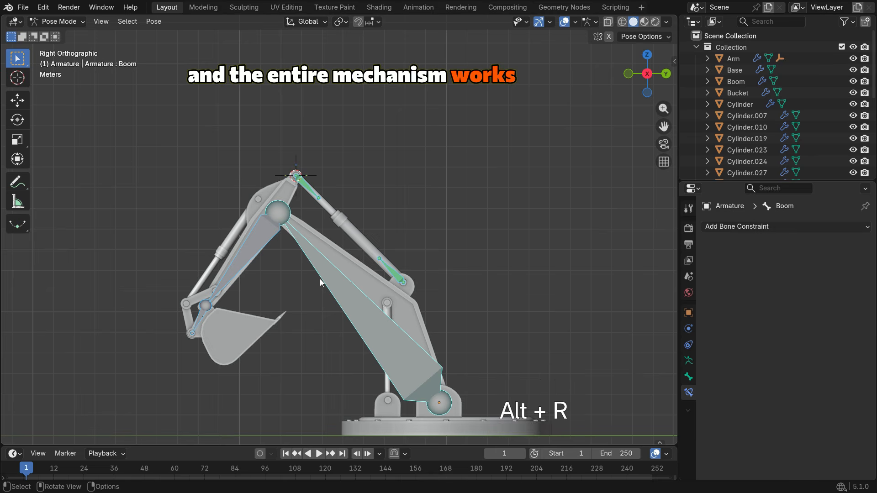
pyautogui.scroll(3, 319, 280)
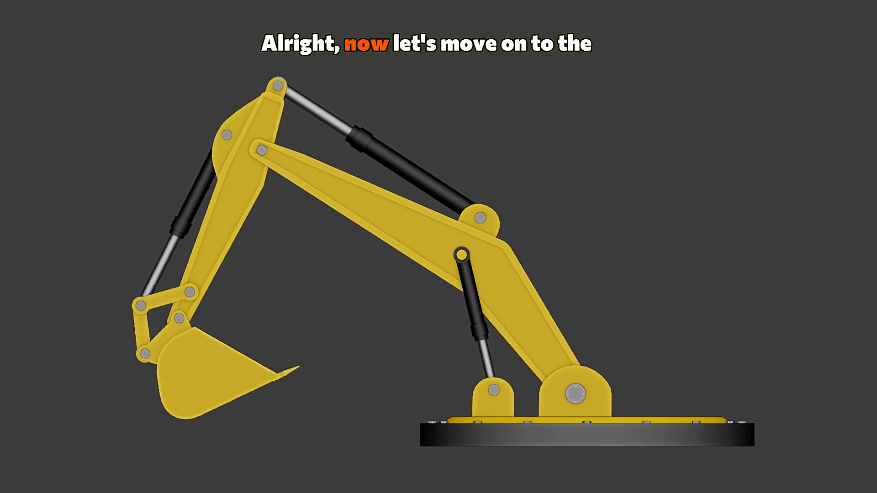
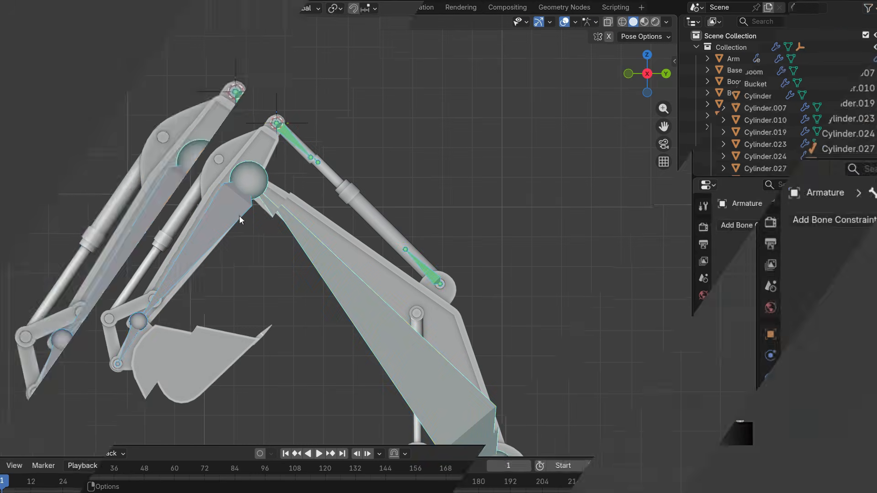
# - In the armature's Edit Mode, extrude a new bone from the Bucket bone's tip partway up along the bucket linkage bar
pyautogui.press('Tab')
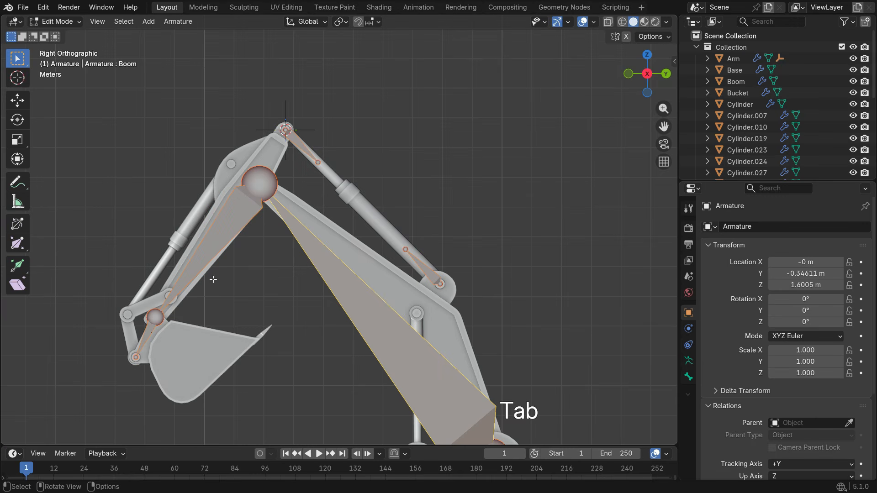
pyautogui.keyDown('shift'); pyautogui.moveTo(213, 279); pyautogui.dragTo(272, 315, button='middle'); pyautogui.keyUp('shift')
pyautogui.scroll(6, 243, 331)
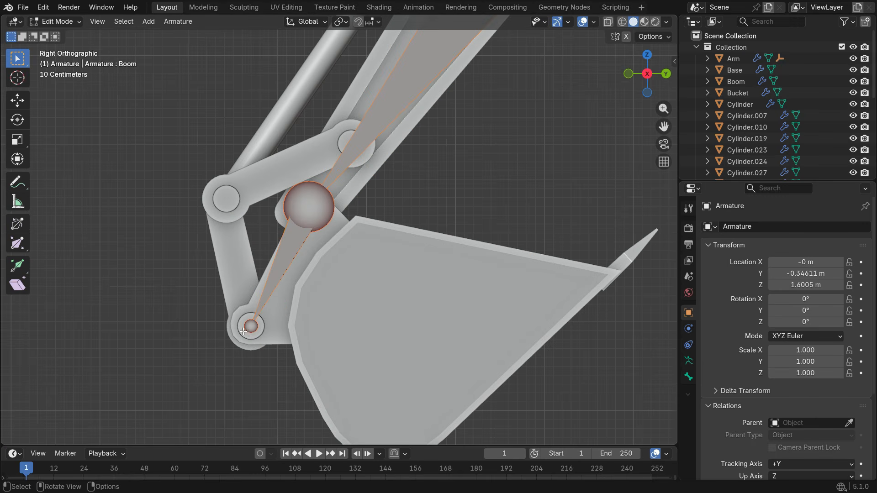
pyautogui.click(250, 330)
pyautogui.press('e')
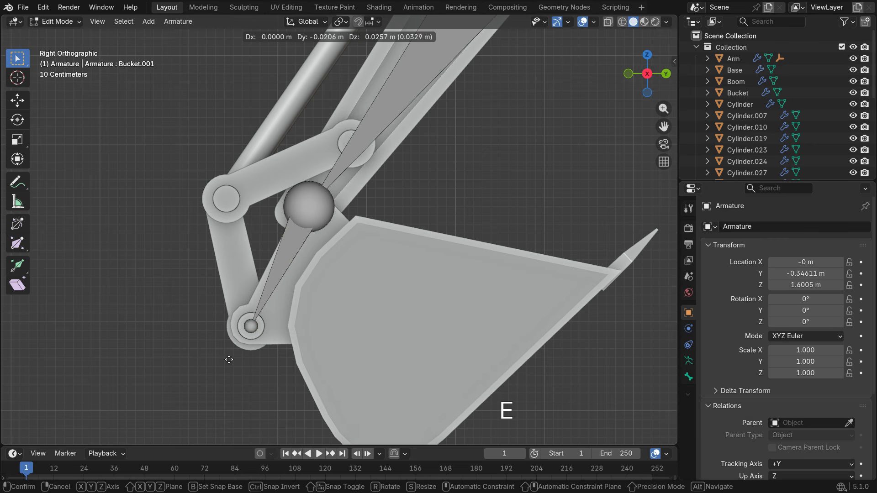
pyautogui.click(214, 284)
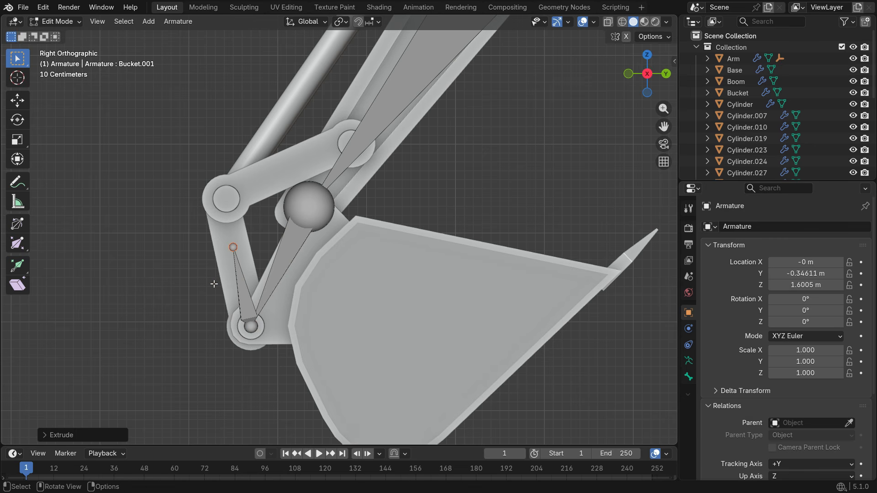
# - Switch to Object Mode and isolate the Linkage_1 object in Local View
pyautogui.press('Tab')
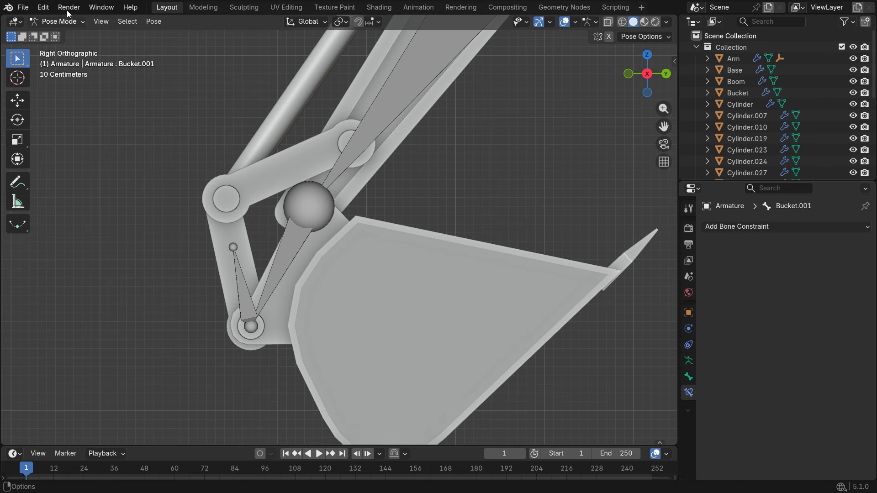
pyautogui.click(71, 23)
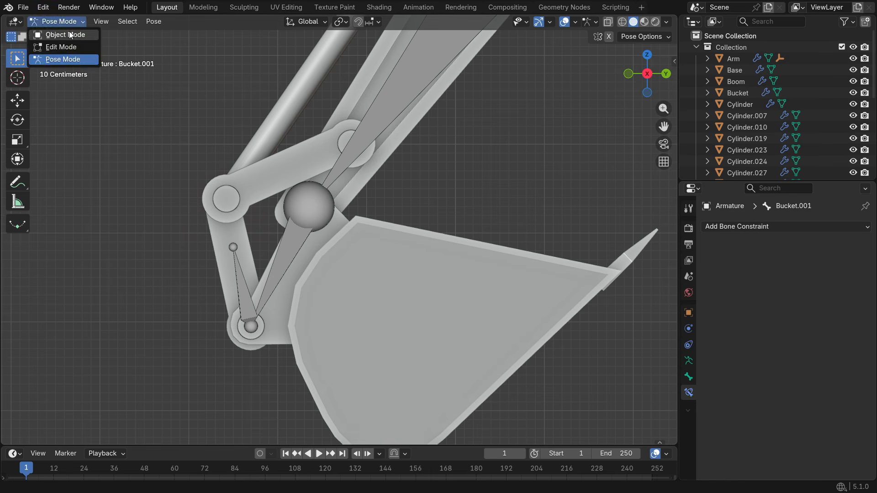
pyautogui.click(70, 34)
pyautogui.click(225, 234)
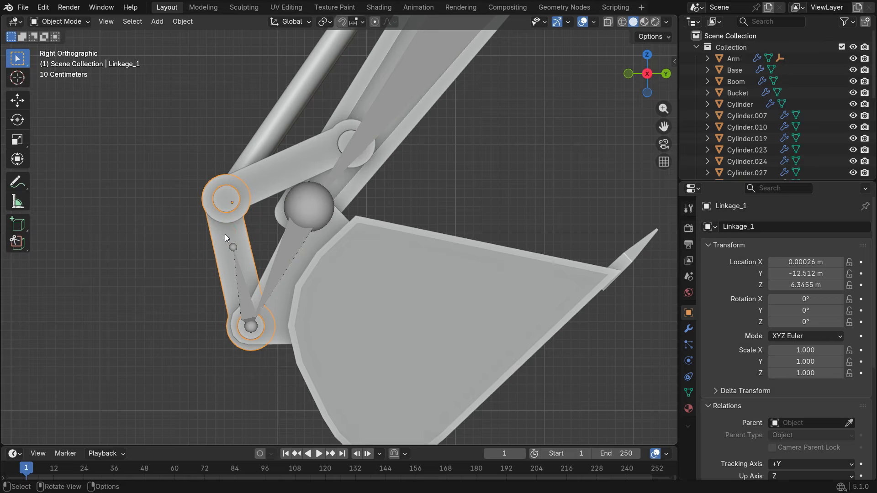
pyautogui.press('KP_Divide')
pyautogui.moveTo(292, 256); pyautogui.dragTo(375, 285, button='middle')
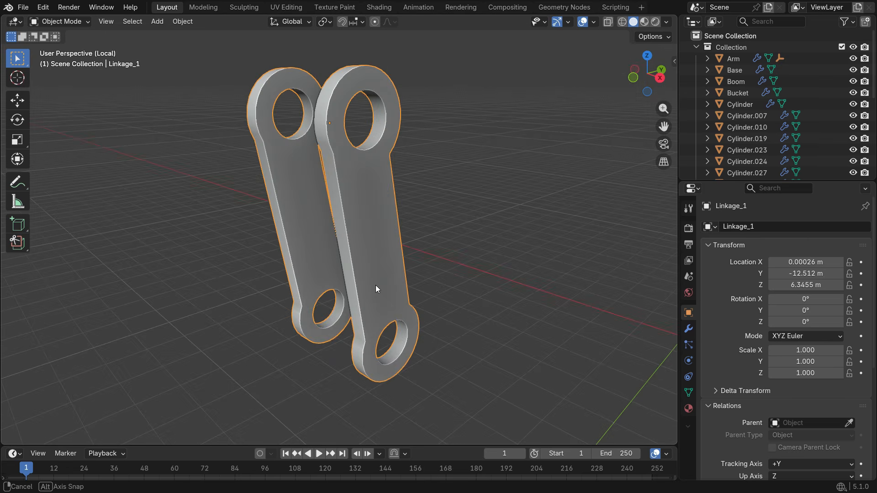
# - Snap the 3D cursor to the inner face loops of both upper holes in the Linkage_1 mesh and leave Local View
pyautogui.press('Tab')
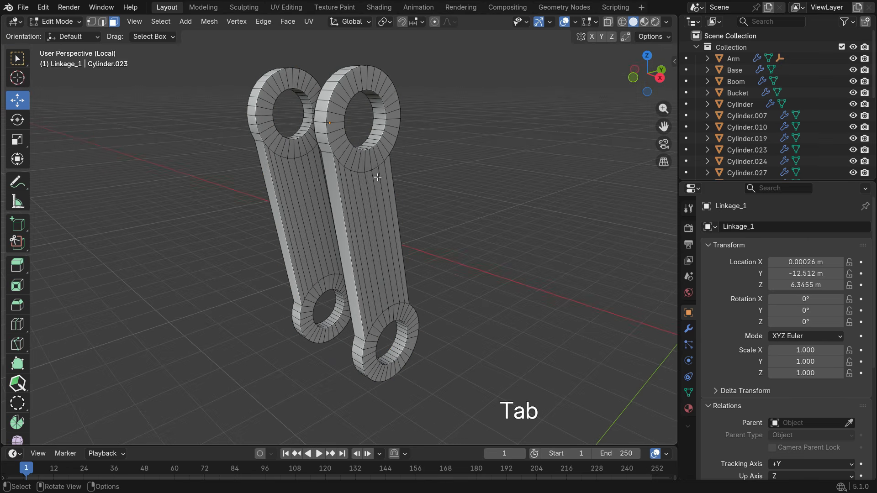
pyautogui.keyDown('alt'); pyautogui.click(374, 136); pyautogui.keyUp('alt')
pyautogui.keyDown('alt'); pyautogui.keyDown('shift'); pyautogui.click(304, 129); pyautogui.keyUp('shift'); pyautogui.keyUp('alt')
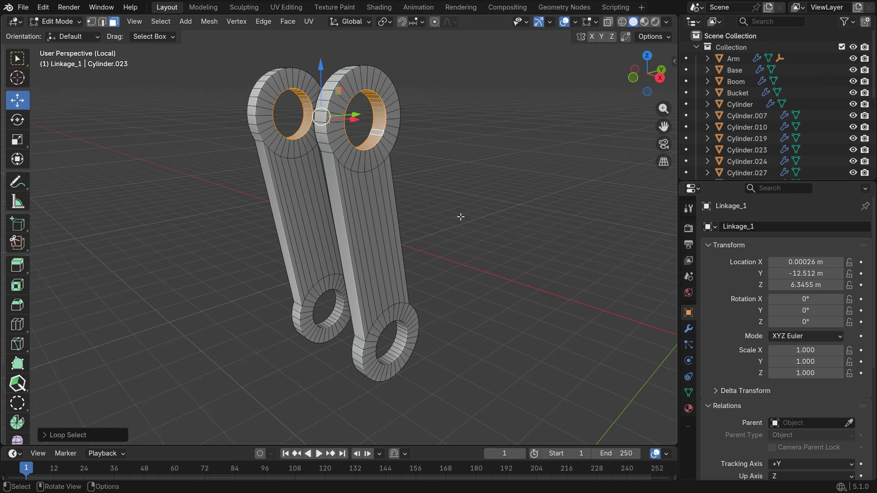
pyautogui.hotkey('shift', 's')
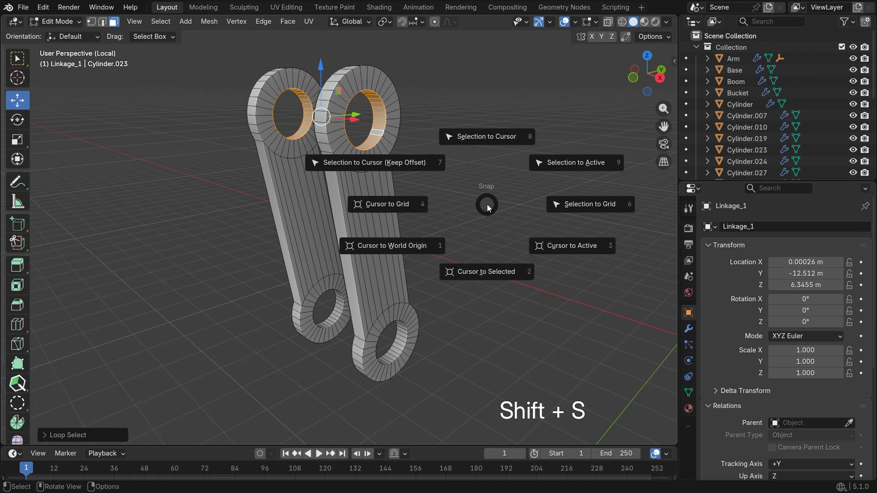
pyautogui.click(486, 272)
pyautogui.moveTo(320, 219); pyautogui.dragTo(331, 221, button='middle')
pyautogui.press('KP_Divide')
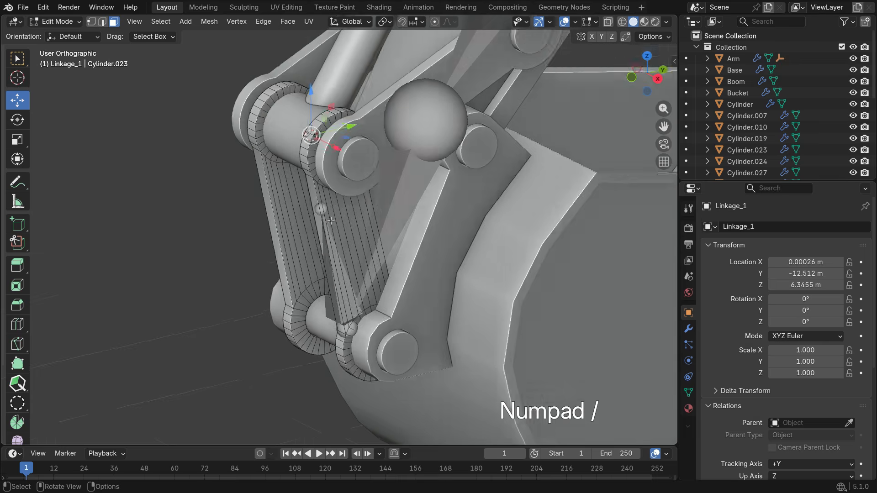
# - In the armature's Edit Mode, snap the tip of the linkage bar bone to the 3D cursor at the upper linkage joint
pyautogui.press('Tab')
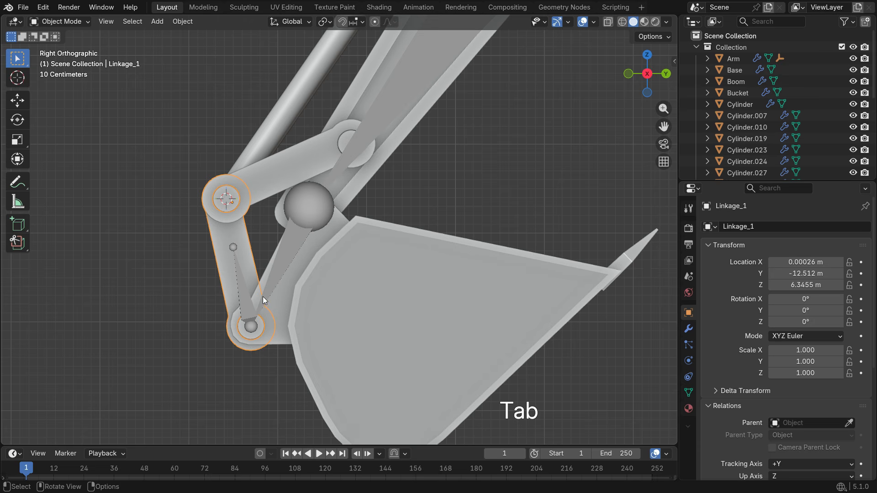
pyautogui.click(251, 305)
pyautogui.press('Tab')
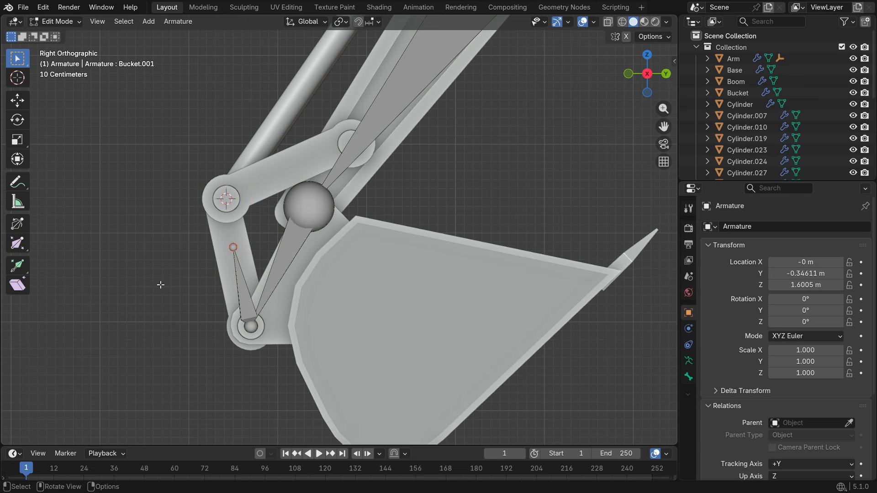
pyautogui.hotkey('shift', 's')
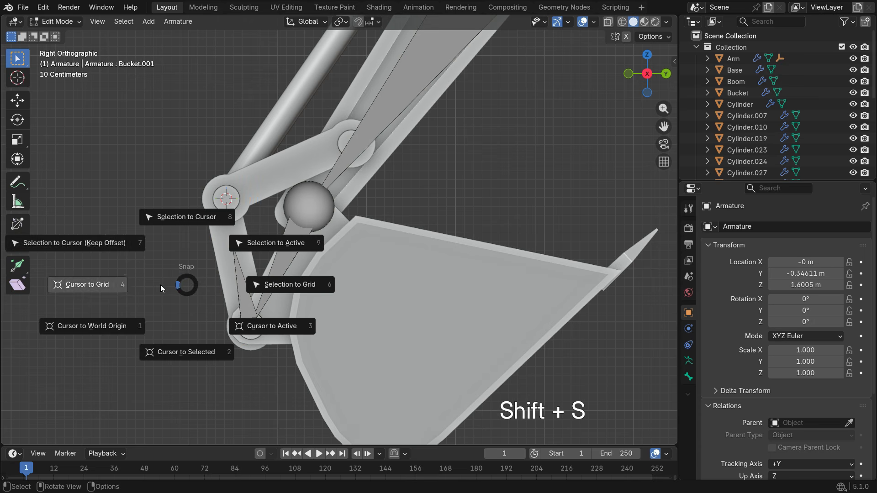
pyautogui.click(179, 217)
pyautogui.scroll(-2, 228, 213)
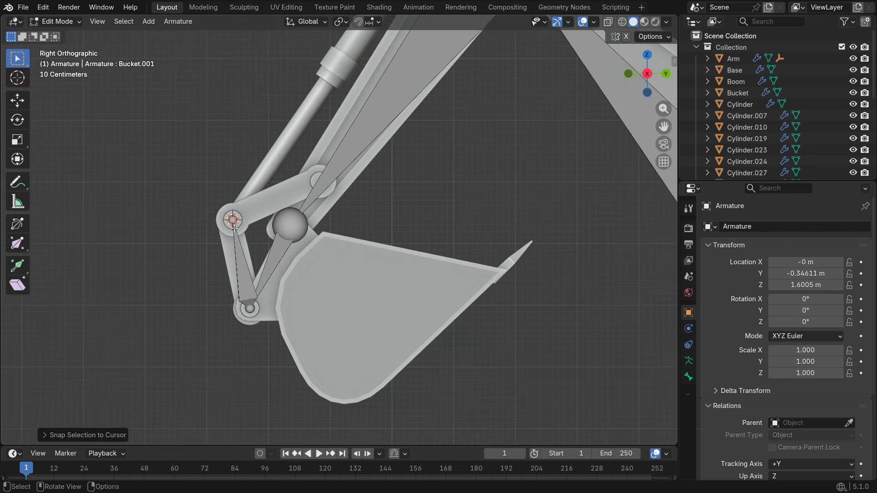
# - Extrude a new bone from the upper linkage joint partway along the Linkage_02 bar in the right orthographic view
pyautogui.scroll(4, 280, 233)
pyautogui.moveTo(280, 233); pyautogui.dragTo(305, 237, button='middle')
pyautogui.press('KP_3')
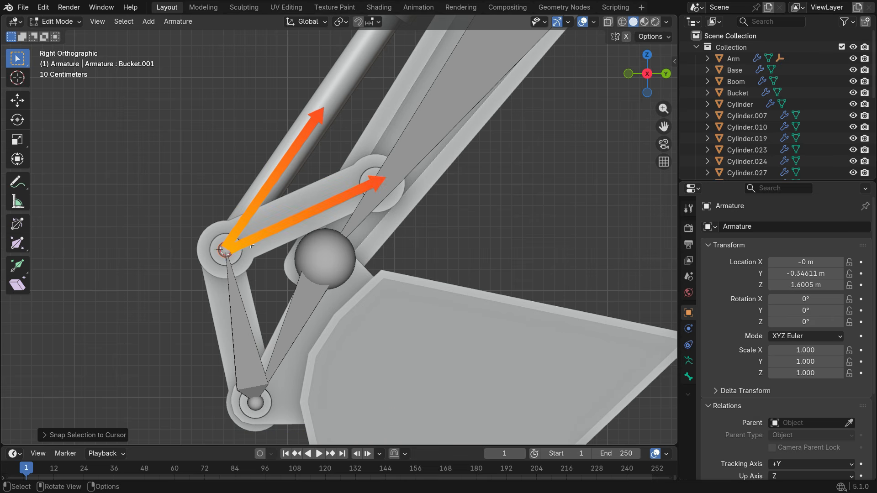
pyautogui.press('e')
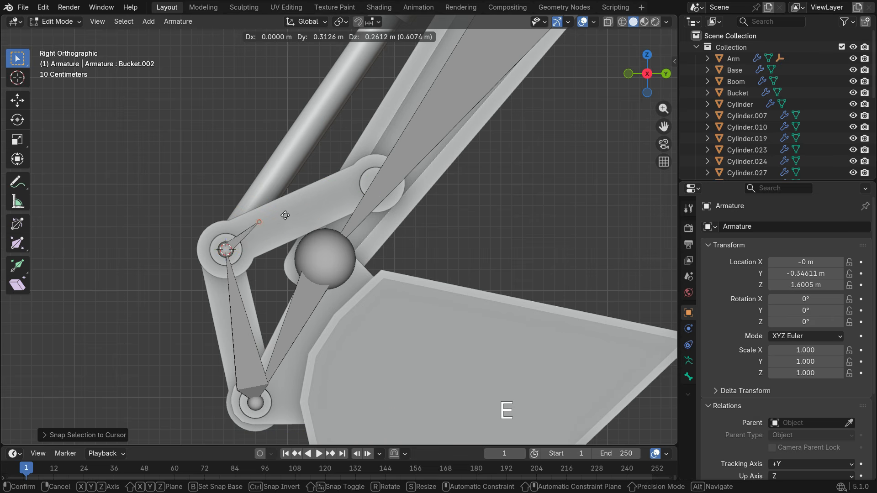
pyautogui.click(341, 199)
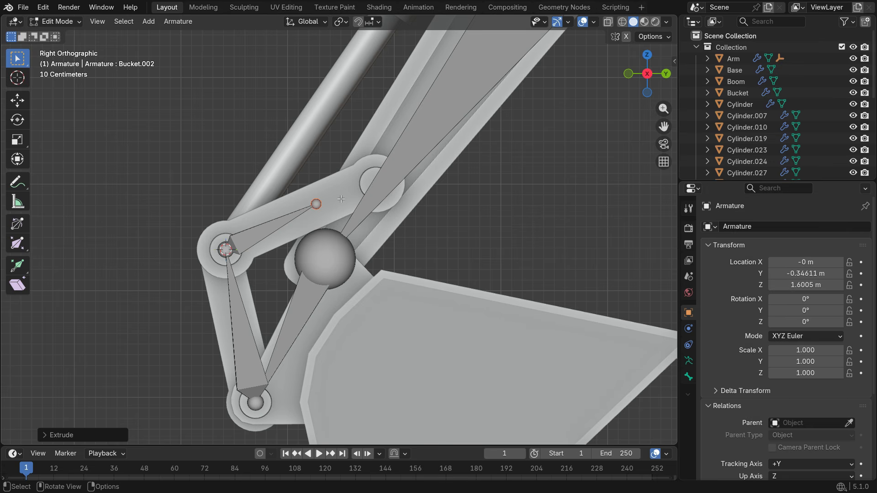
# - Switch to Object Mode and isolate the Linkage_02 object in Local View
pyautogui.press('Tab')
pyautogui.click(343, 197)
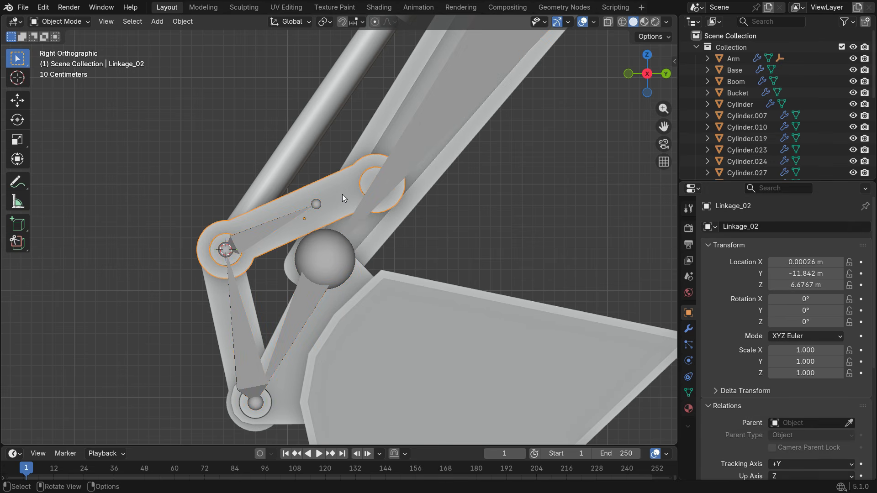
pyautogui.press('KP_Divide')
pyautogui.moveTo(341, 194); pyautogui.dragTo(382, 234, button='middle')
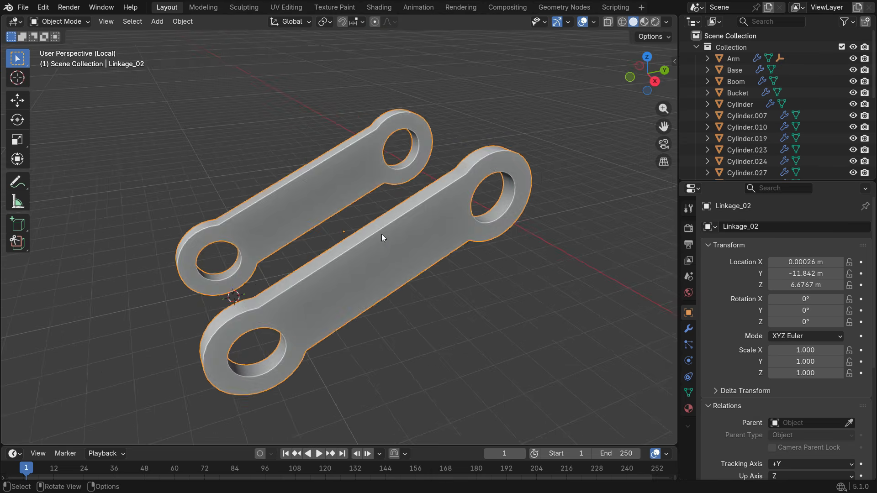
# - Snap the 3D cursor to the inner face loops of both arm-side holes in the Linkage_02 mesh, and return to Object Mode outside Local View
pyautogui.press('Tab')
pyautogui.keyDown('alt'); pyautogui.keyDown('shift'); pyautogui.click(506, 191); pyautogui.keyUp('shift'); pyautogui.keyUp('alt')
pyautogui.keyDown('alt'); pyautogui.keyDown('shift'); pyautogui.click(402, 137); pyautogui.keyUp('shift'); pyautogui.keyUp('alt')
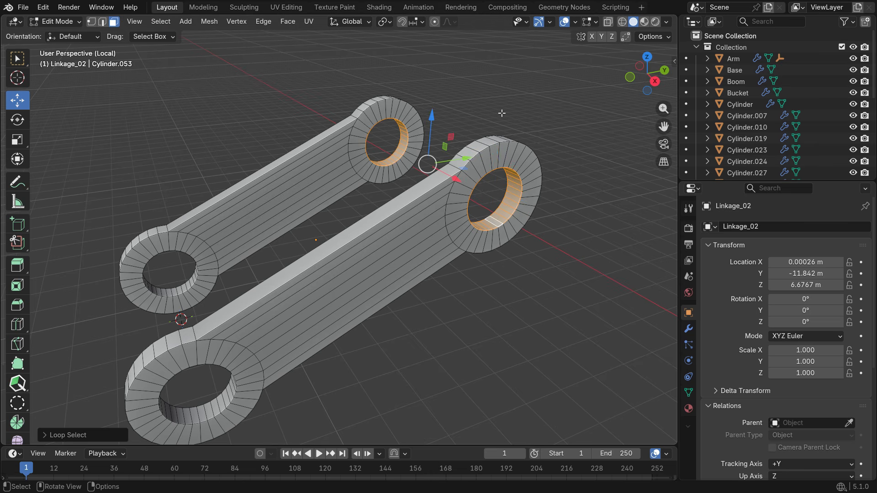
pyautogui.hotkey('shift', 's')
pyautogui.click(484, 196)
pyautogui.press('KP_Divide')
pyautogui.press('Tab')
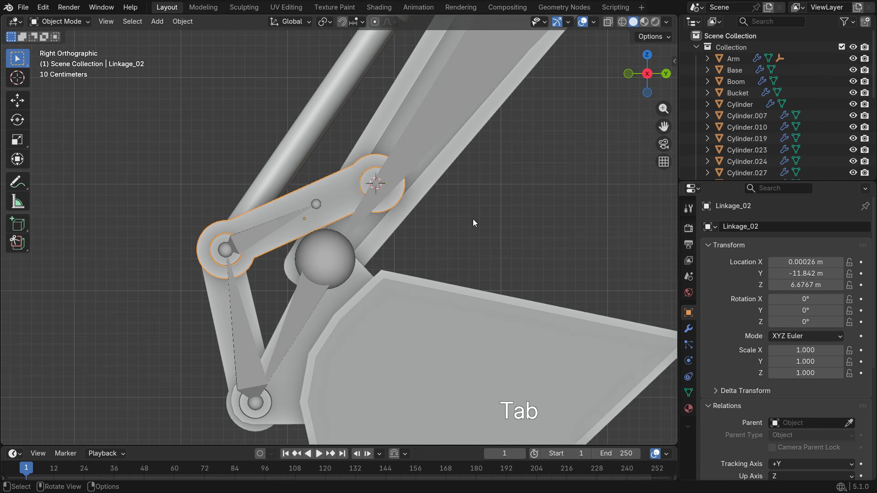
# - In the armature's Edit Mode, snap the tip of the Linkage_02 bone to the 3D cursor at the arm pivot
pyautogui.click(291, 215)
pyautogui.press('Tab')
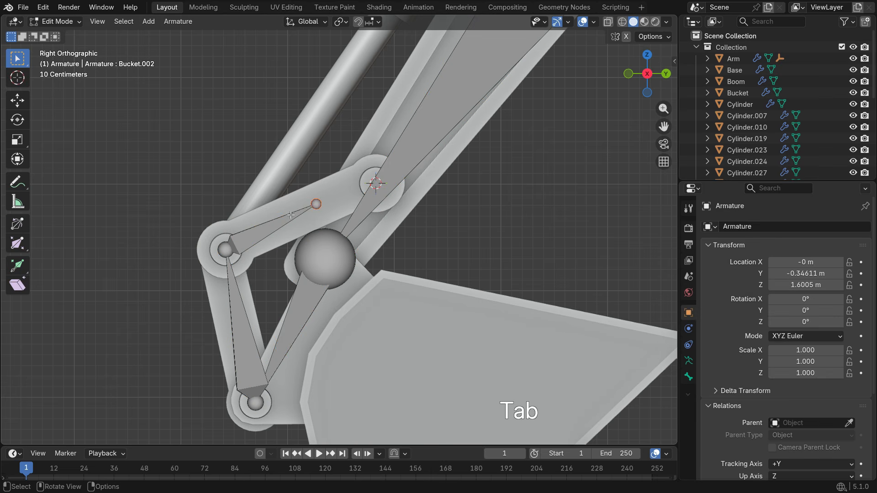
pyautogui.hotkey('shift', 's')
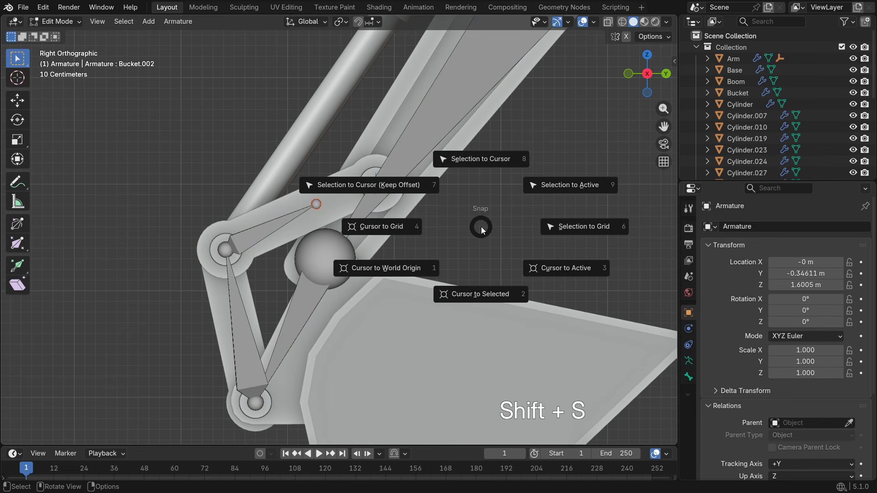
pyautogui.click(486, 163)
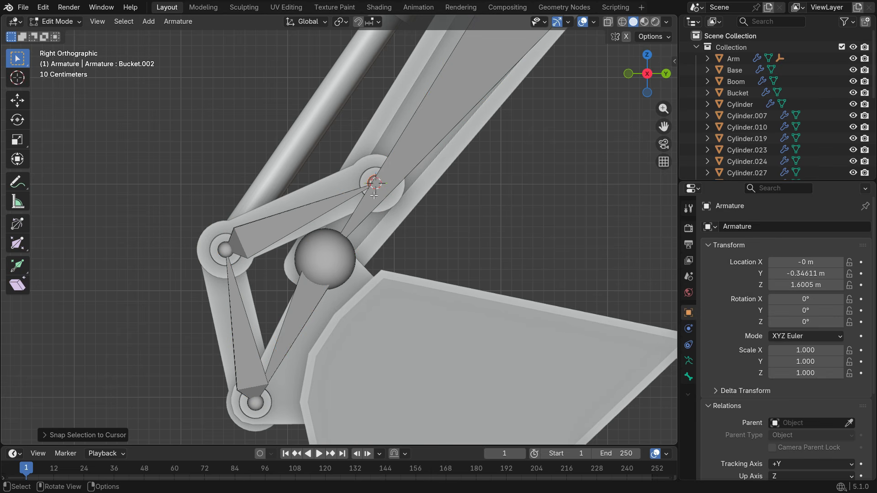
# - Extrude another bone from the upper linkage joint partway up along the bucket piston rod
pyautogui.scroll(-2, 279, 303)
pyautogui.scroll(1, 267, 250)
pyautogui.click(231, 282)
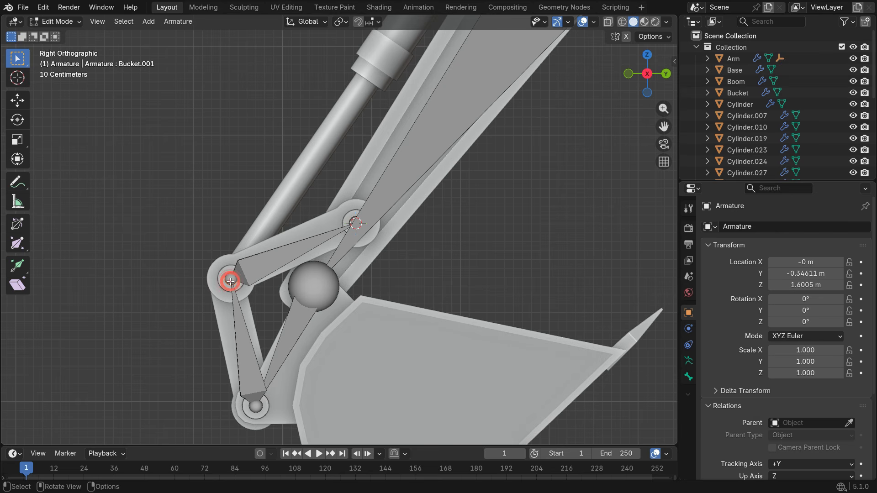
pyautogui.press('e')
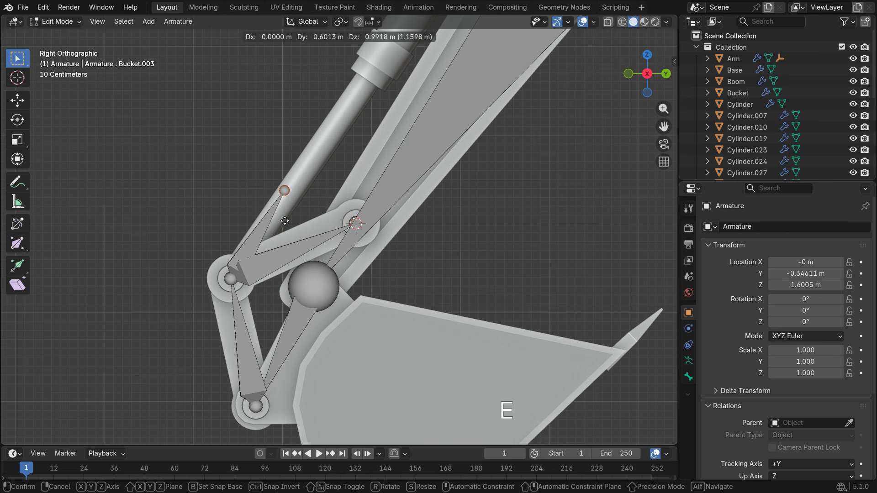
pyautogui.click(285, 220)
# - Switch to Object Mode and isolate the Piston_Rod_Bucket object in Local View
pyautogui.press('Tab')
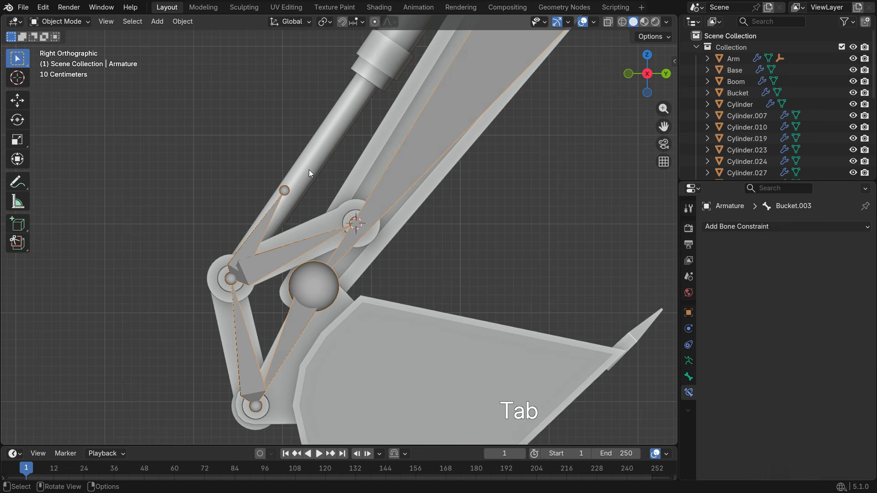
pyautogui.click(309, 173)
pyautogui.scroll(-2, 302, 199)
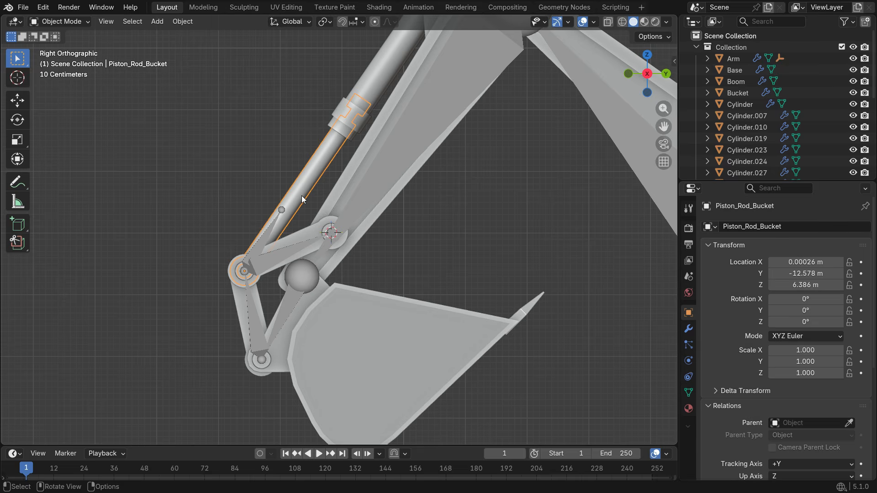
pyautogui.press('KP_Divide')
pyautogui.moveTo(380, 184); pyautogui.dragTo(352, 227, button='middle')
# - Snap the 3D cursor to the end cap face of the Piston_Rod_Bucket mesh's cylinder end and leave Local View
pyautogui.press('Tab')
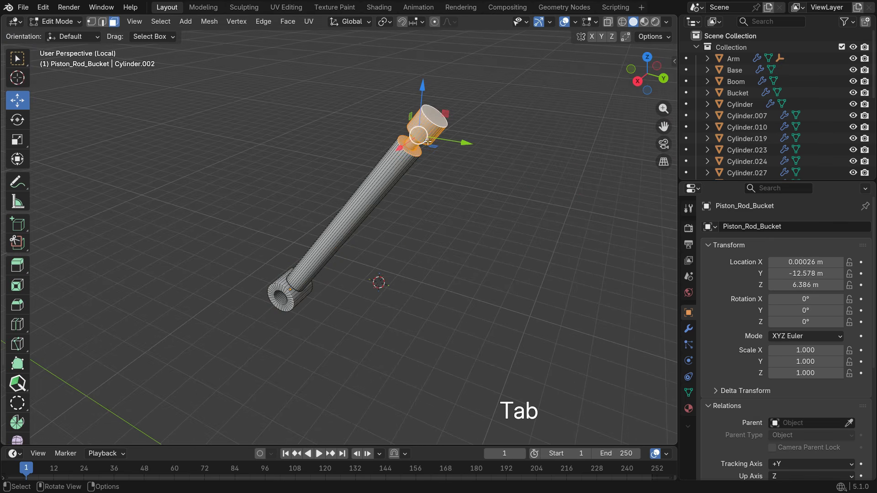
pyautogui.click(439, 114)
pyautogui.hotkey('shift', 's')
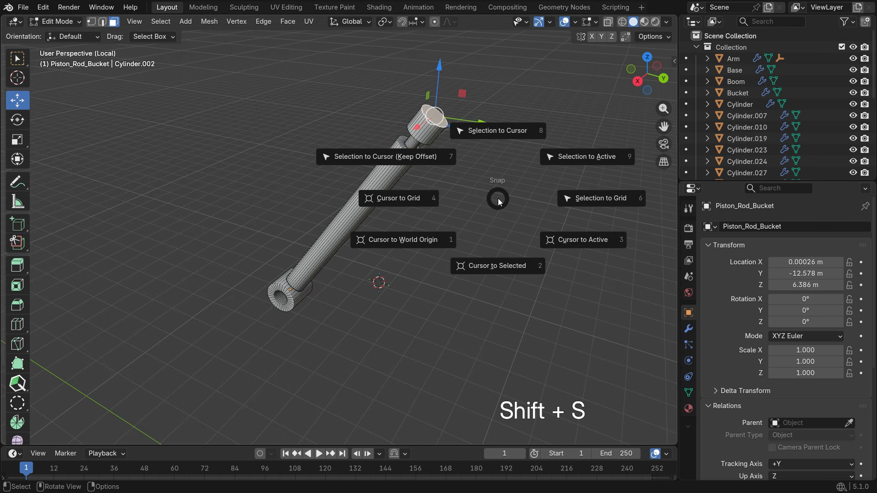
pyautogui.click(493, 270)
pyautogui.scroll(3, 443, 129)
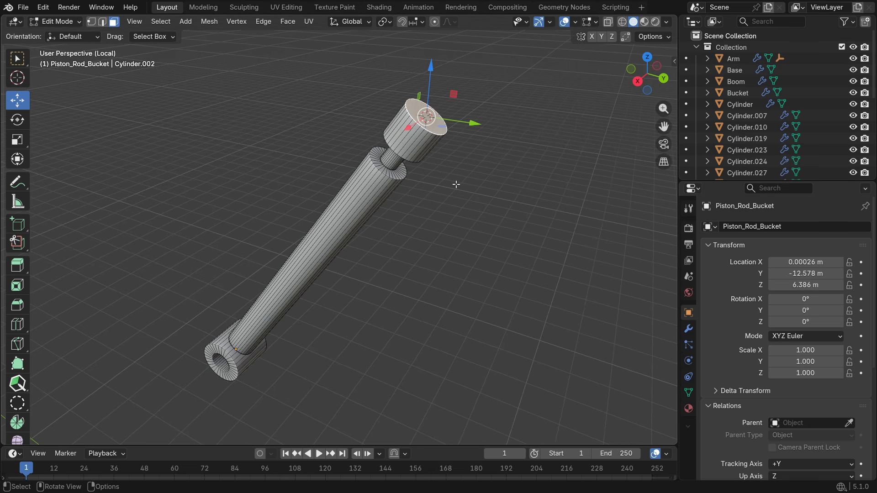
pyautogui.press('KP_Divide')
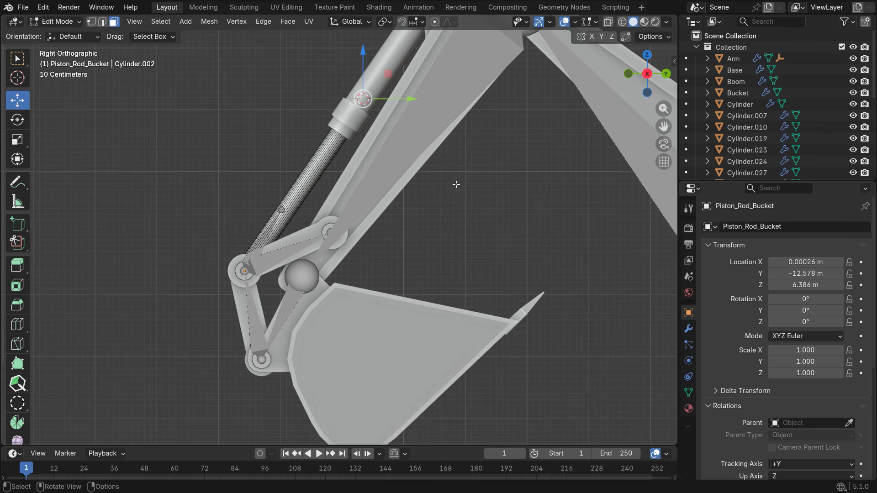
# - In the armature's Edit Mode, snap the tip of the piston rod bone to the 3D cursor inside the cylinder
pyautogui.press('Tab')
pyautogui.scroll(2, 295, 198)
pyautogui.click(251, 252)
pyautogui.press('Tab')
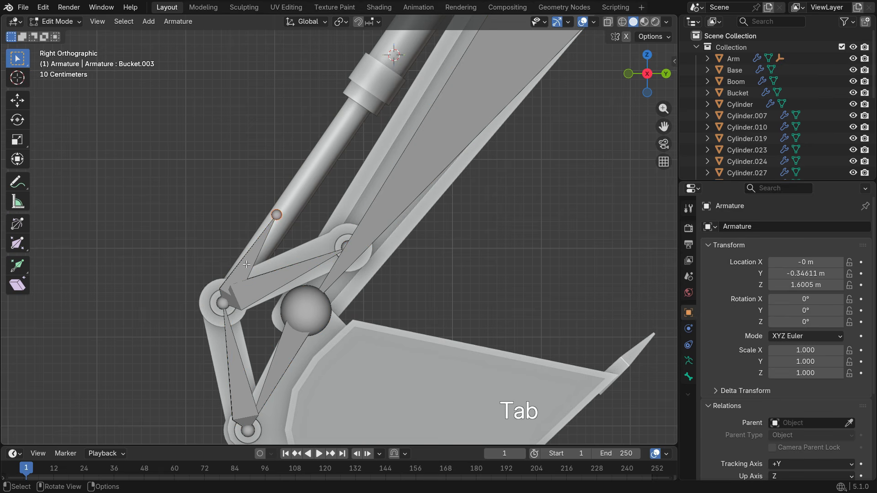
pyautogui.hotkey('shift', 's')
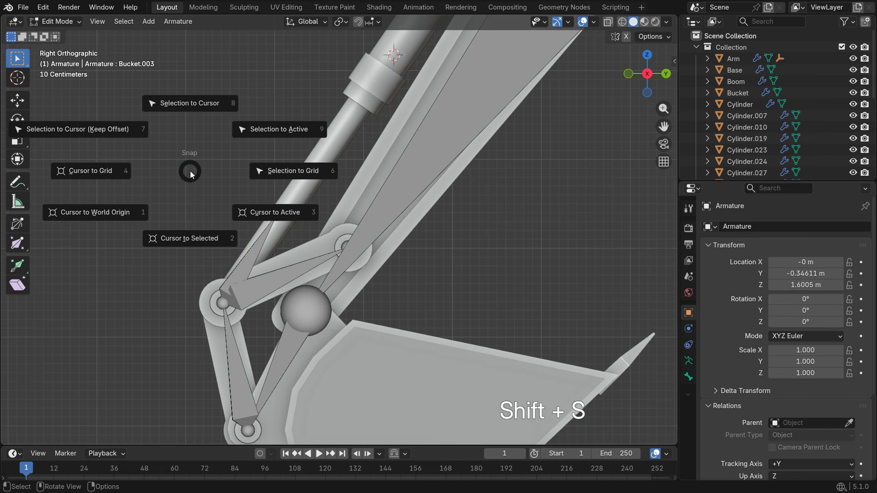
pyautogui.click(189, 106)
pyautogui.scroll(-3, 232, 203)
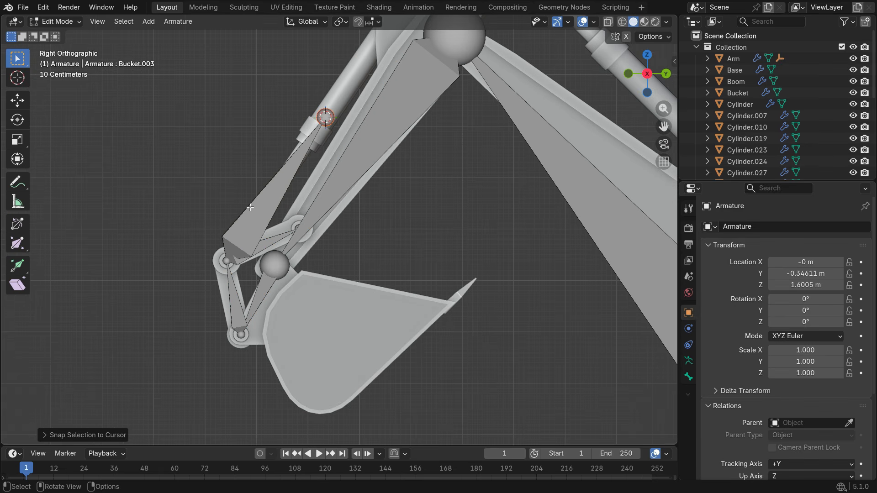
# - Reduce the piston rod bone's Length so that it ends partway up the rod
pyautogui.press('n')
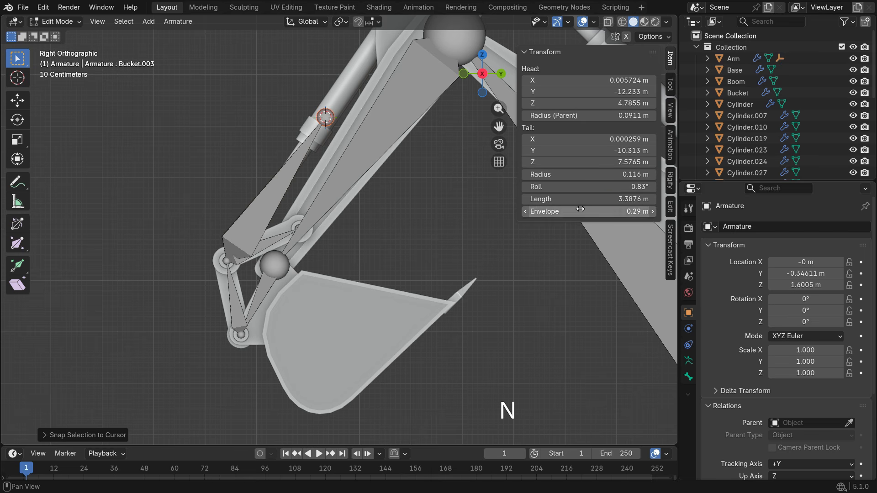
pyautogui.moveTo(589, 199)
pyautogui.mouseDown()
pyautogui.moveTo(598, 199)
pyautogui.moveTo(580, 199)
pyautogui.mouseUp()
pyautogui.press('n')
# - Open the name of the bone along the bucket piston rod for editing
pyautogui.scroll(4, 249, 221)
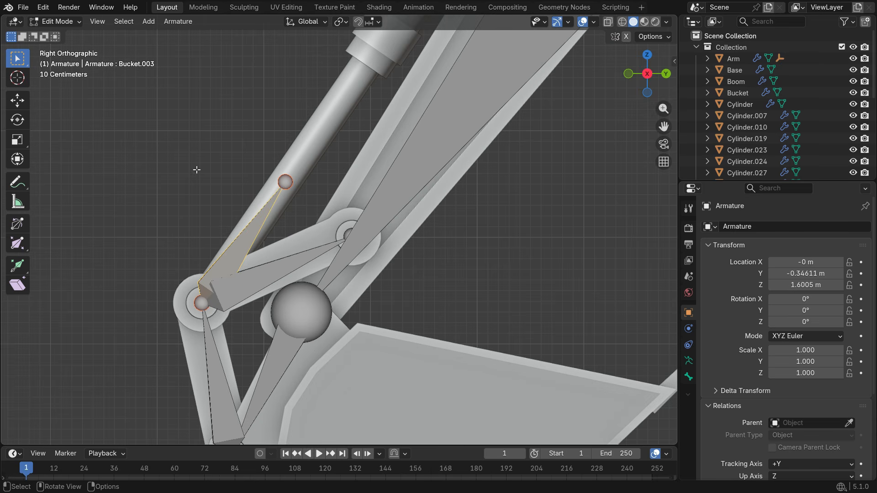
pyautogui.press('F2')
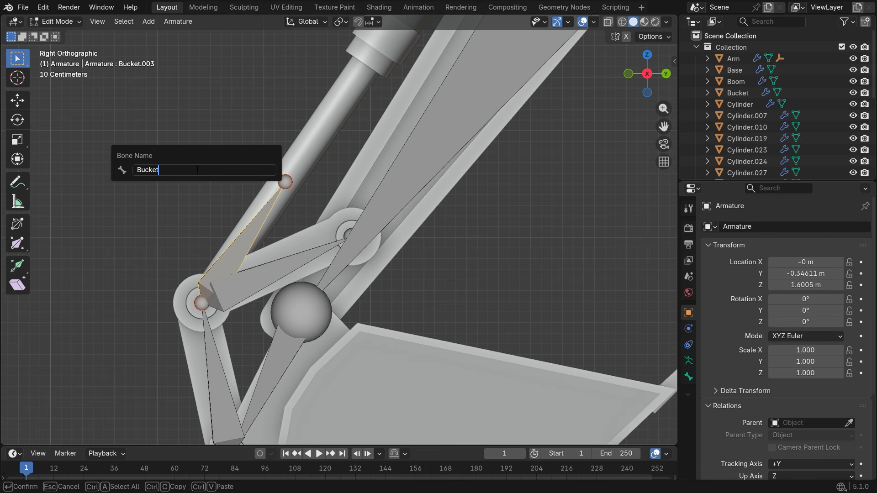
# - Name the new bone on the bucket piston rod Bucket_Piston_Rod and leave edit mode
pyautogui.write('_Piston_Rod')
pyautogui.press('Return')
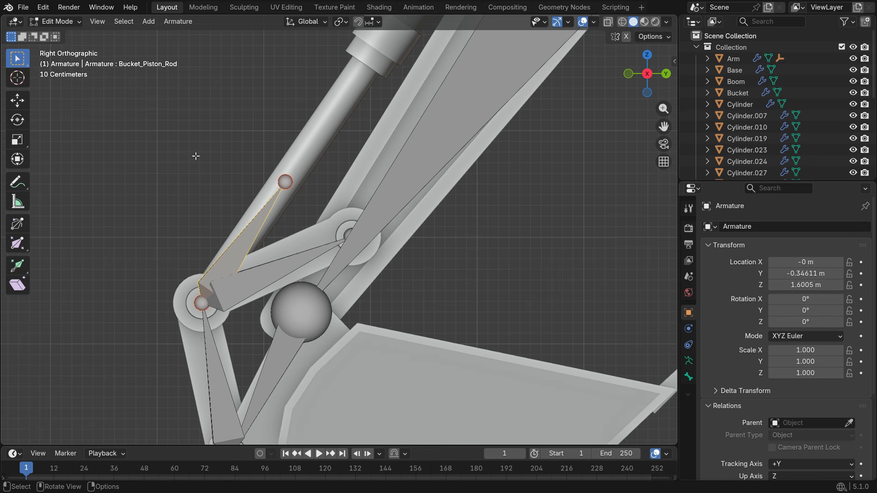
pyautogui.press('Tab')
# - Parent the Piston_Rod_Bucket object to the Bucket_Piston_Rod bone using Bone parenting, and return to Object Mode
pyautogui.click(325, 139)
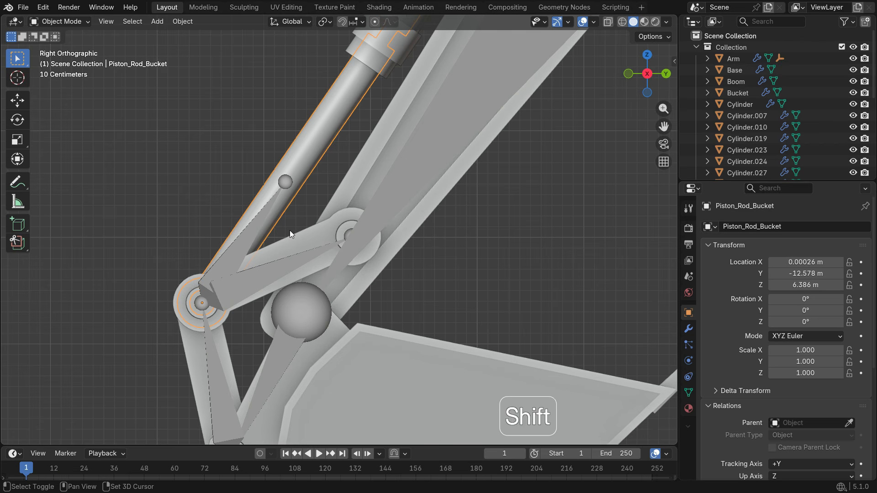
pyautogui.keyDown('shift'); pyautogui.click(248, 278); pyautogui.keyUp('shift')
pyautogui.click(70, 21)
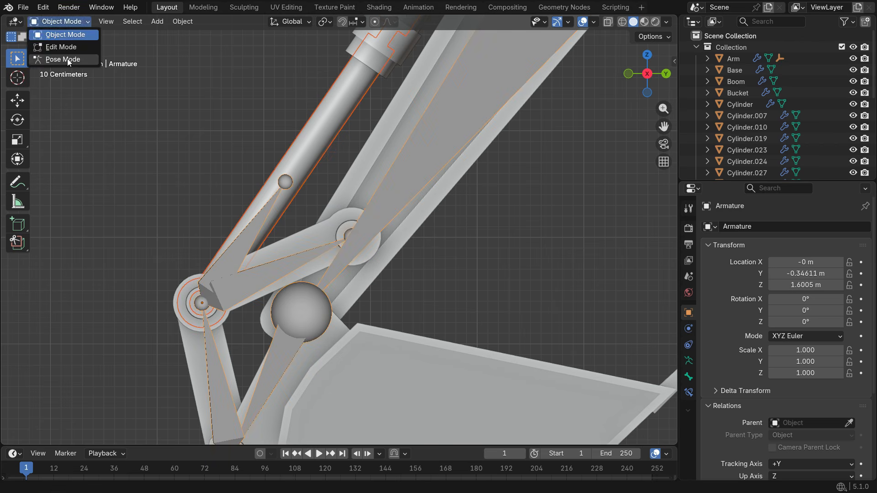
pyautogui.click(67, 59)
pyautogui.hotkey('ctrl', 'p')
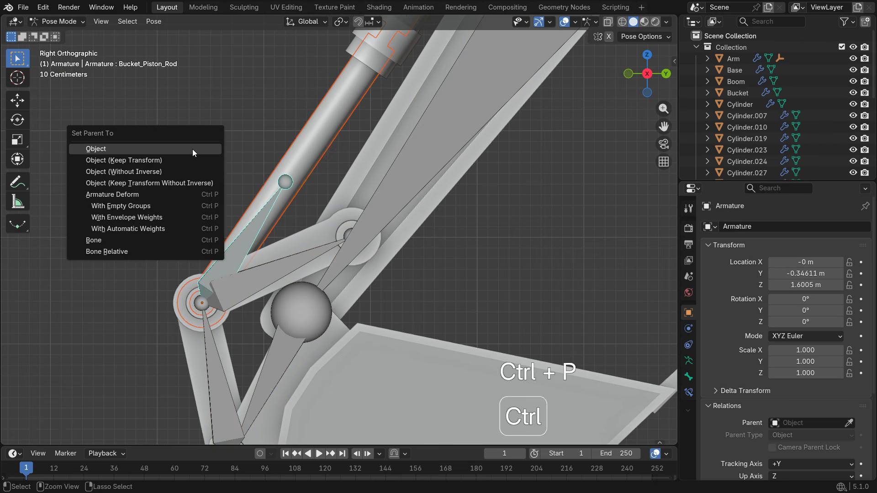
pyautogui.click(174, 242)
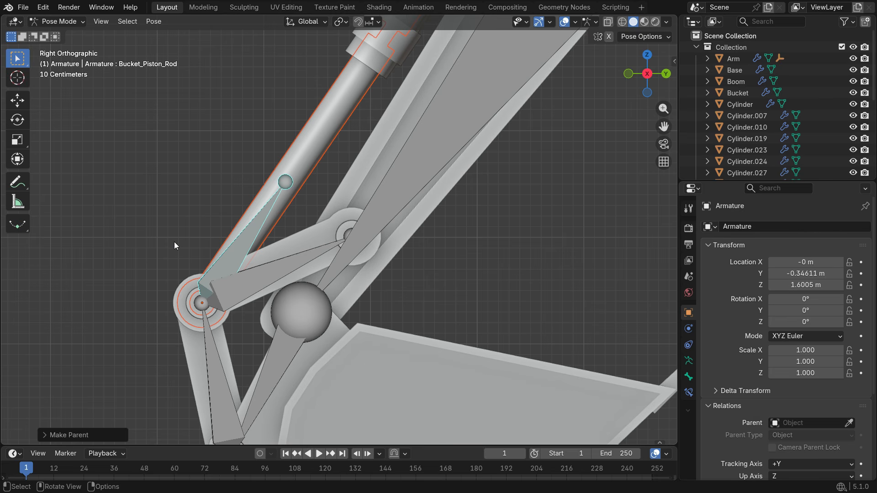
pyautogui.click(59, 21)
pyautogui.click(61, 33)
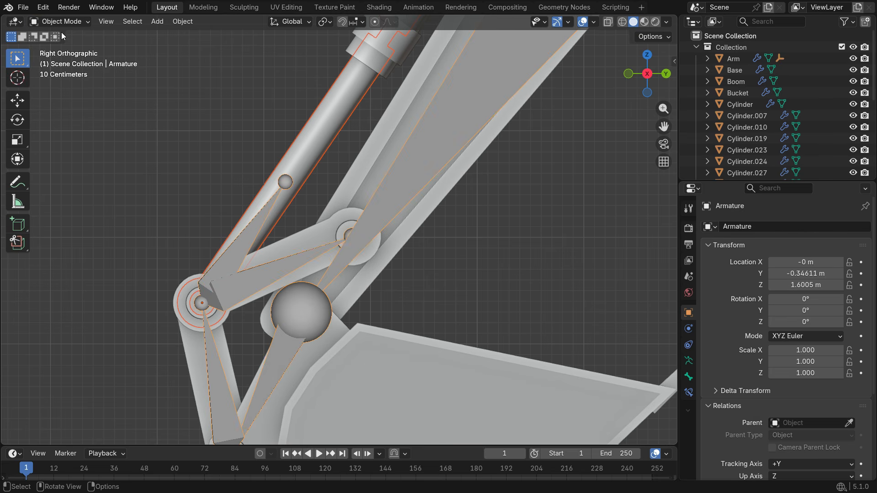
# - Parent the Linkage_02 object to the Bucket.002 bone using Bone parenting, and return to Object Mode
pyautogui.click(303, 235)
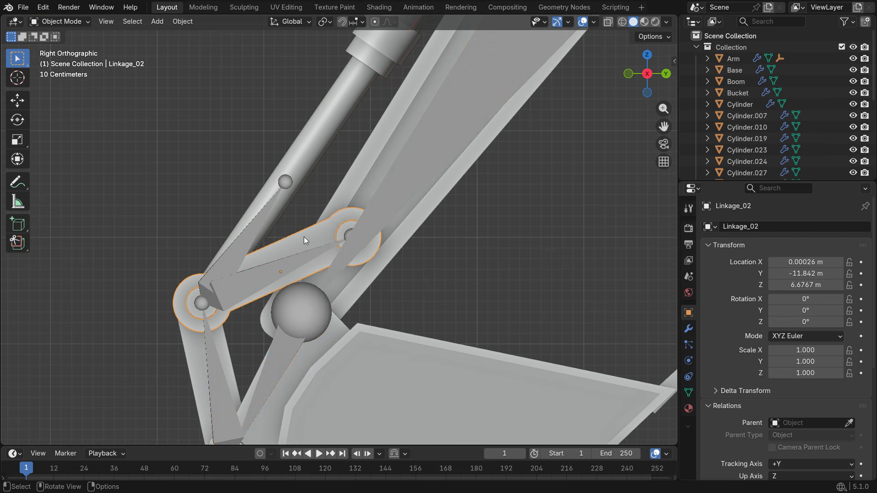
pyautogui.keyDown('shift'); pyautogui.click(268, 279); pyautogui.keyUp('shift')
pyautogui.click(68, 21)
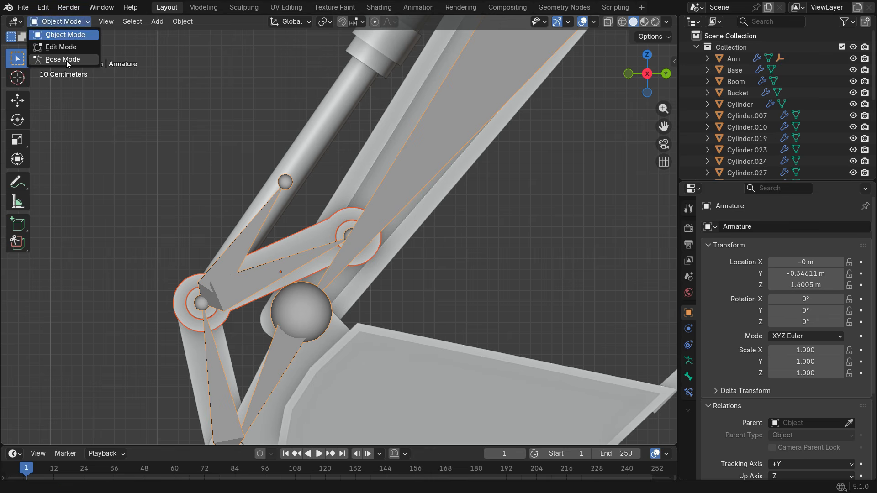
pyautogui.click(66, 59)
pyautogui.click(266, 275)
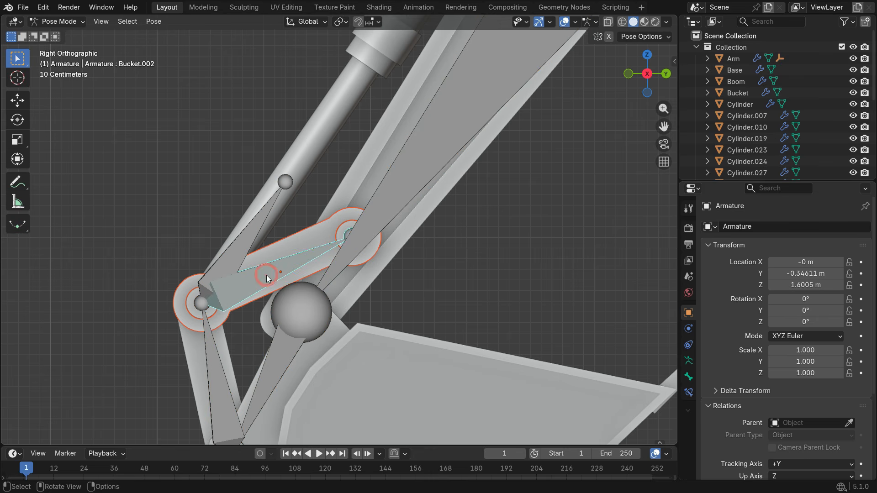
pyautogui.hotkey('ctrl', 'p')
pyautogui.click(190, 197)
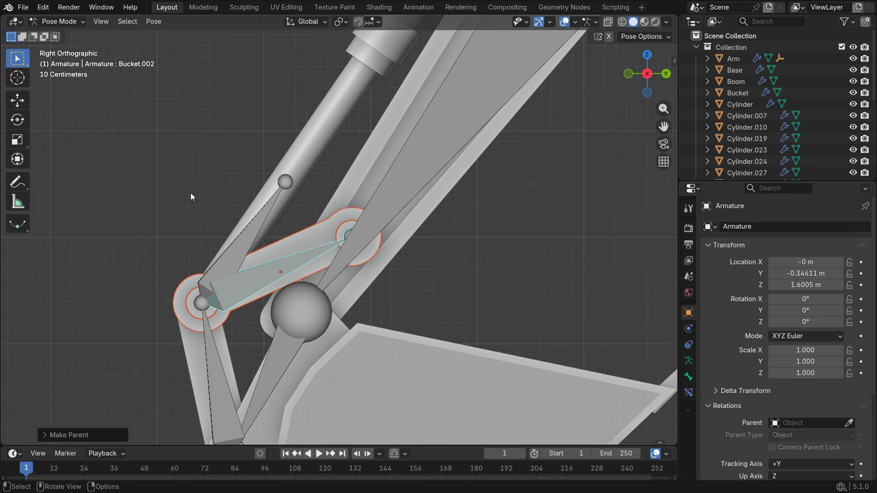
pyautogui.click(57, 22)
pyautogui.click(62, 39)
# - Parent the lower linkage beside the bucket to the Bucket.001 bone using Bone parenting
pyautogui.scroll(-3, 192, 197)
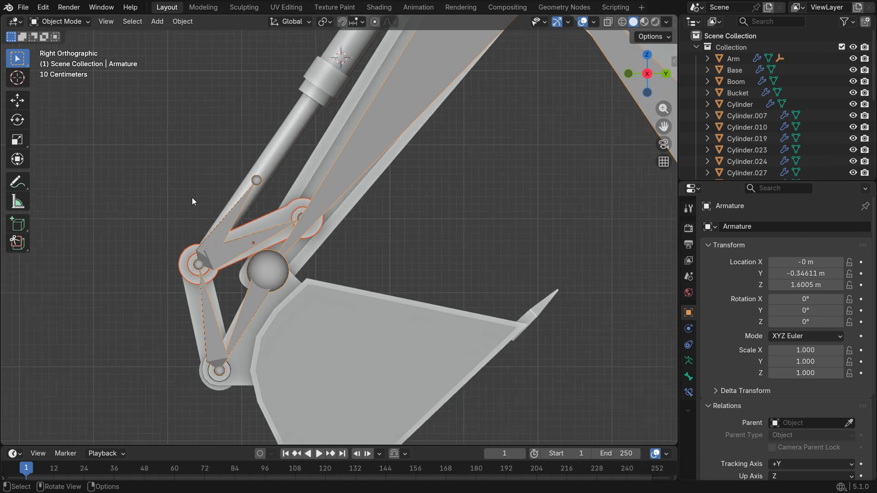
pyautogui.scroll(3, 198, 300)
pyautogui.click(207, 321)
pyautogui.keyDown('shift'); pyautogui.click(223, 337); pyautogui.keyUp('shift')
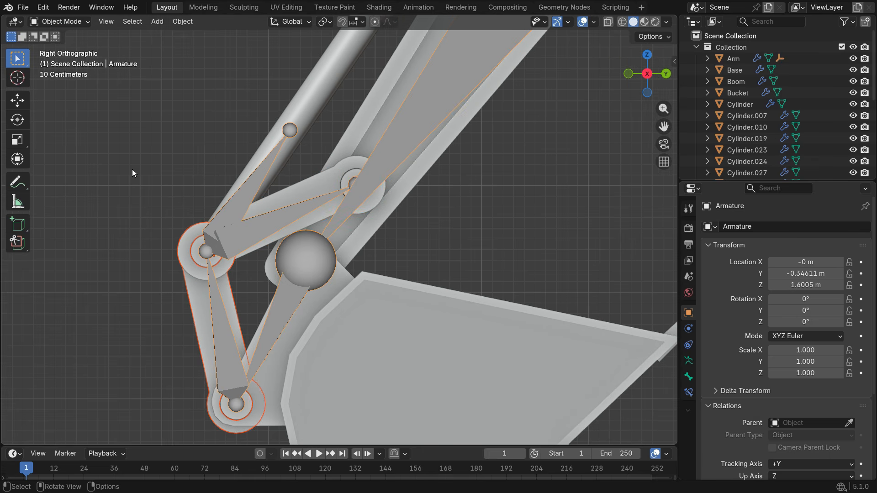
pyautogui.click(75, 23)
pyautogui.click(75, 54)
pyautogui.click(224, 340)
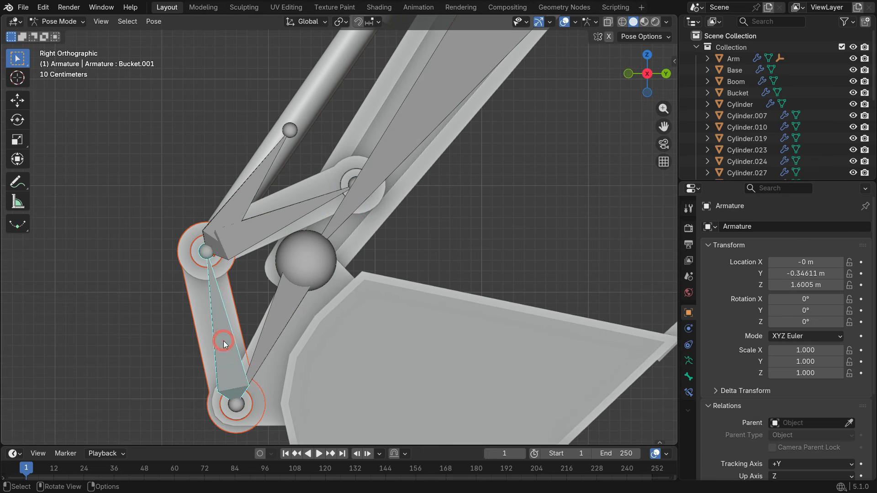
pyautogui.hotkey('ctrl', 'p')
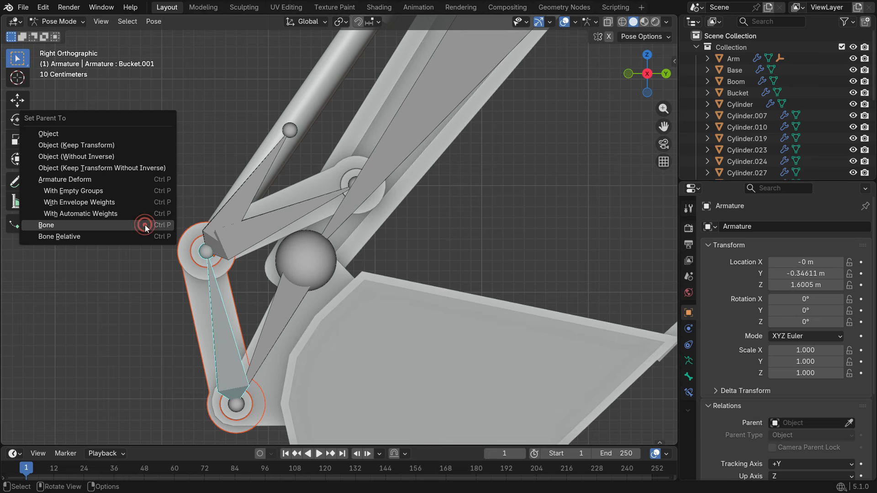
pyautogui.click(144, 225)
# - Try rotating the Bucket bone to test how the linkages and piston rod follow, and cancel the rotation
pyautogui.scroll(-4, 193, 259)
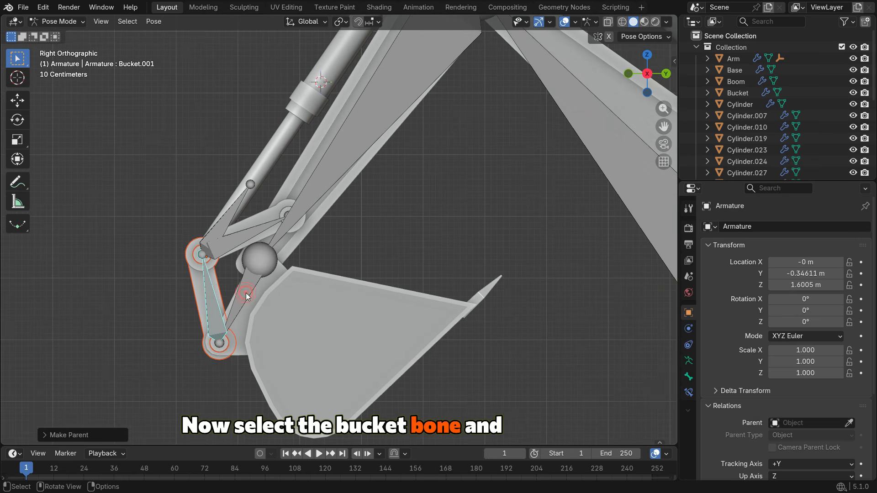
pyautogui.click(246, 292)
pyautogui.press('r')
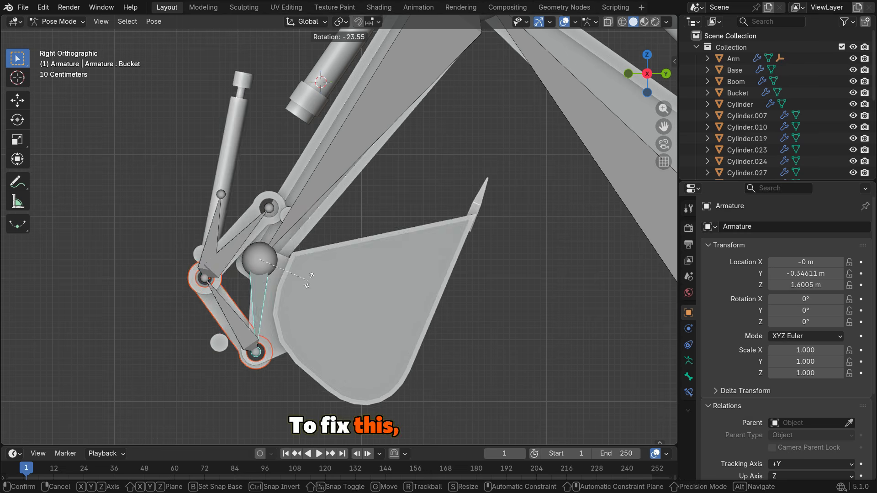
pyautogui.click(292, 307)
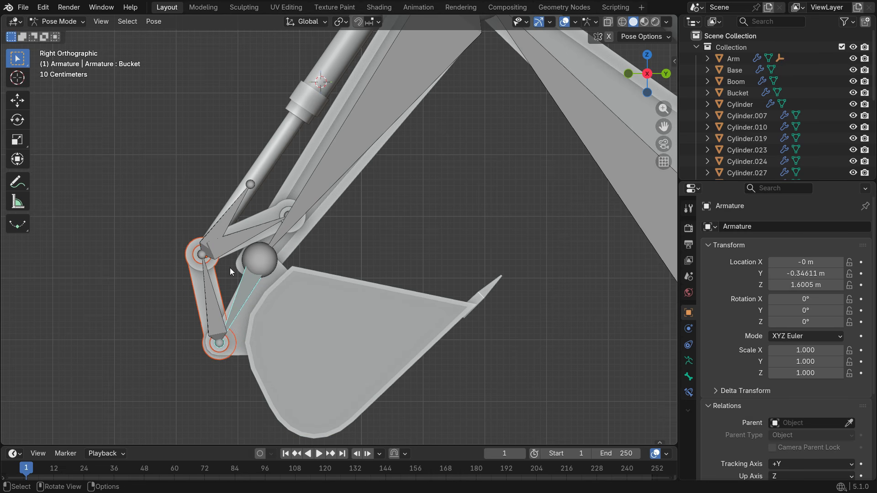
# - Snap the 3D cursor to the end joint of the Bucket.002 bone, where the upper linkage meets the arm
pyautogui.click(237, 242)
pyautogui.press('Tab')
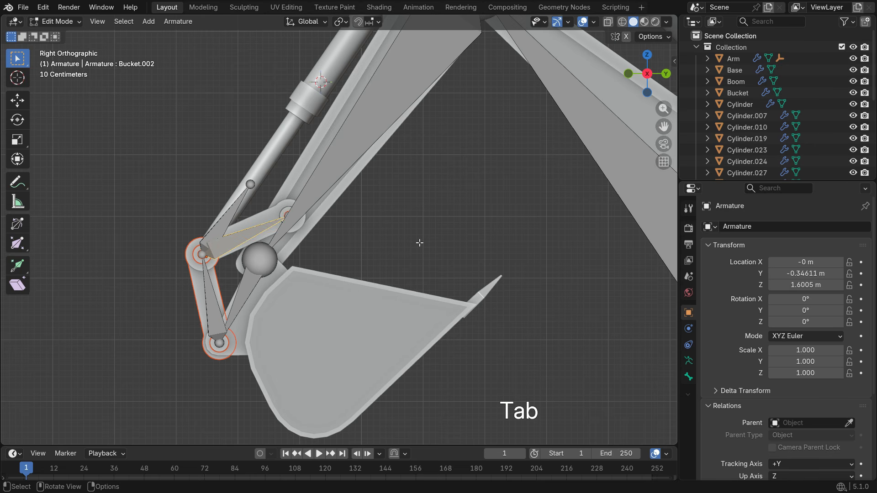
pyautogui.scroll(4, 286, 221)
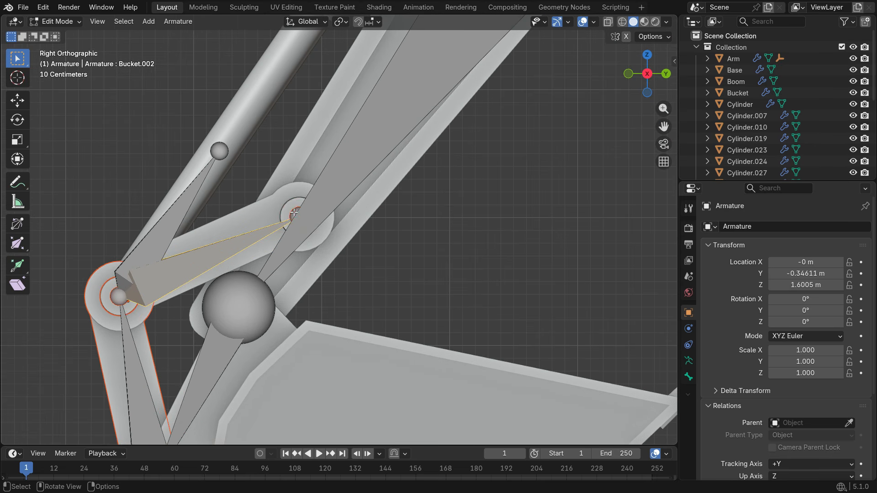
pyautogui.click(295, 213)
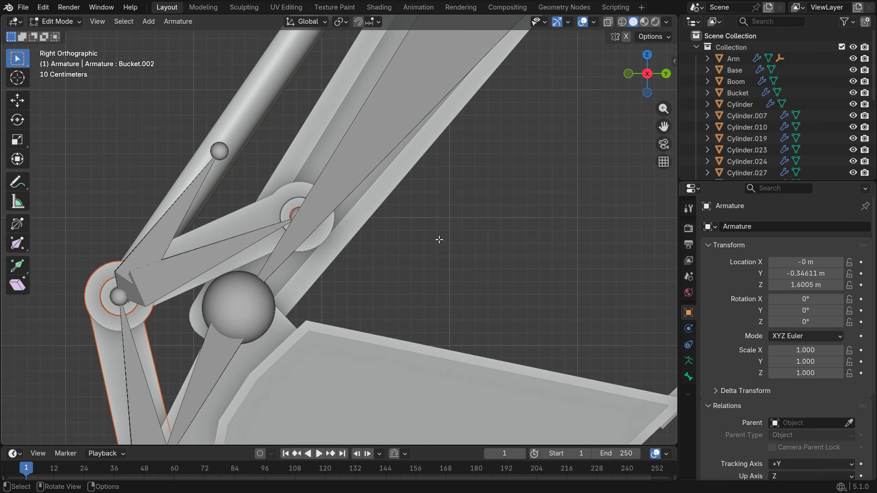
pyautogui.hotkey('shift', 's')
pyautogui.click(440, 309)
# - Return to Object Mode and add a plain-axes empty at the 3D cursor on the linkage joint
pyautogui.click(68, 22)
pyautogui.click(67, 35)
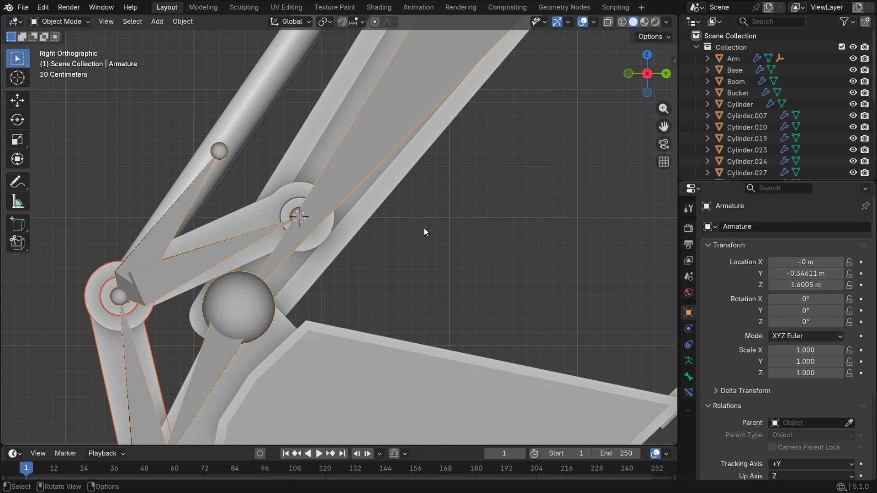
pyautogui.hotkey('shift', 'a')
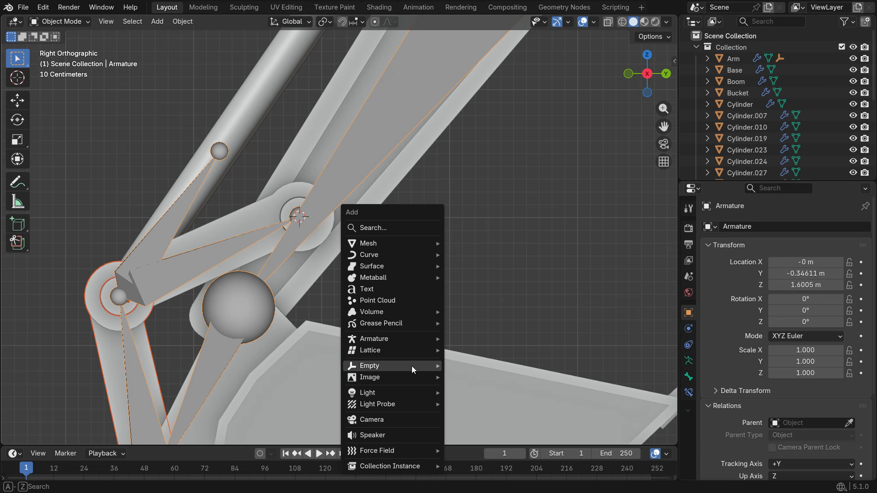
pyautogui.moveTo(412, 366)
pyautogui.click(464, 364)
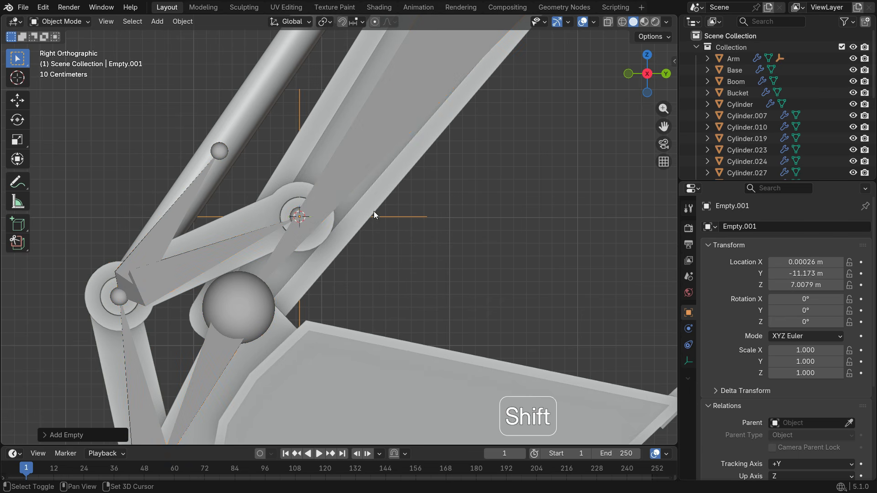
# - Parent the new empty to the Arm object with Object (Keep Transform), and test-move the arm before cancelling the move
pyautogui.keyDown('shift'); pyautogui.click(347, 229); pyautogui.keyUp('shift')
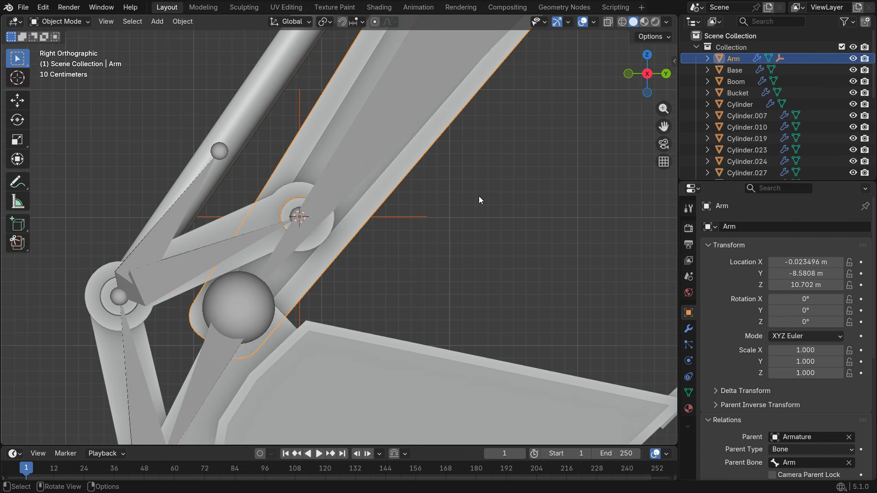
pyautogui.hotkey('ctrl', 'p')
pyautogui.click(454, 210)
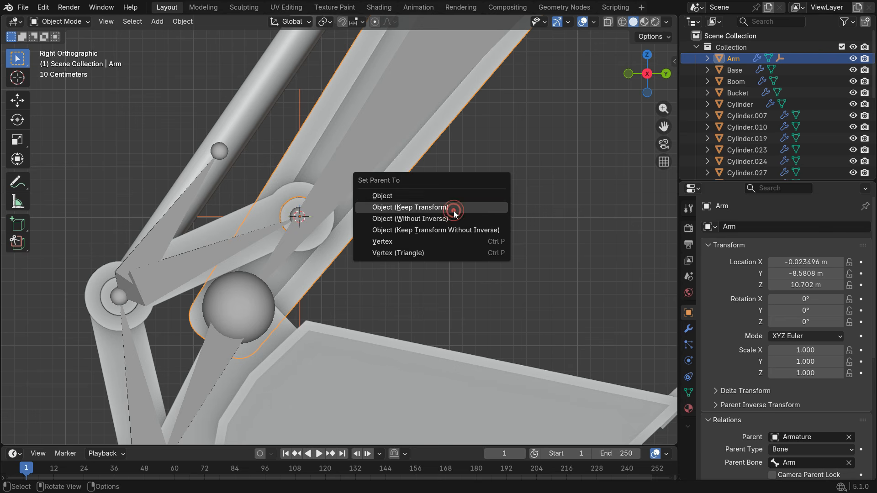
pyautogui.press('g')
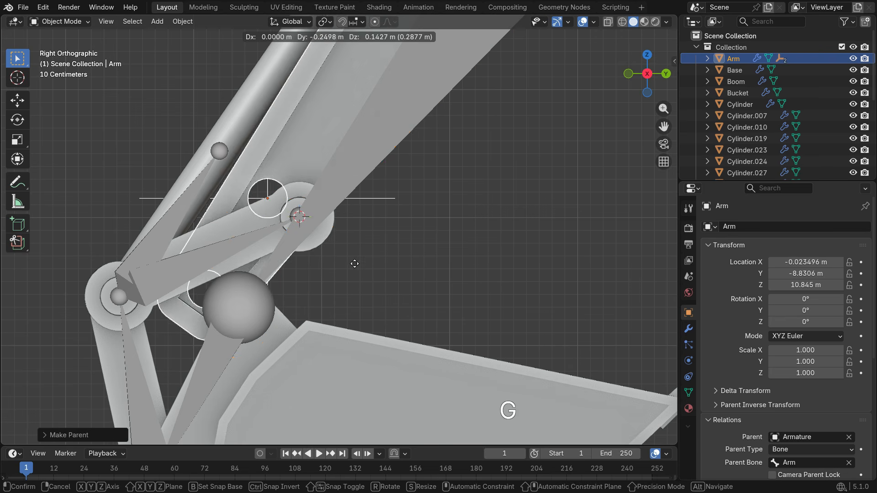
pyautogui.click(425, 281)
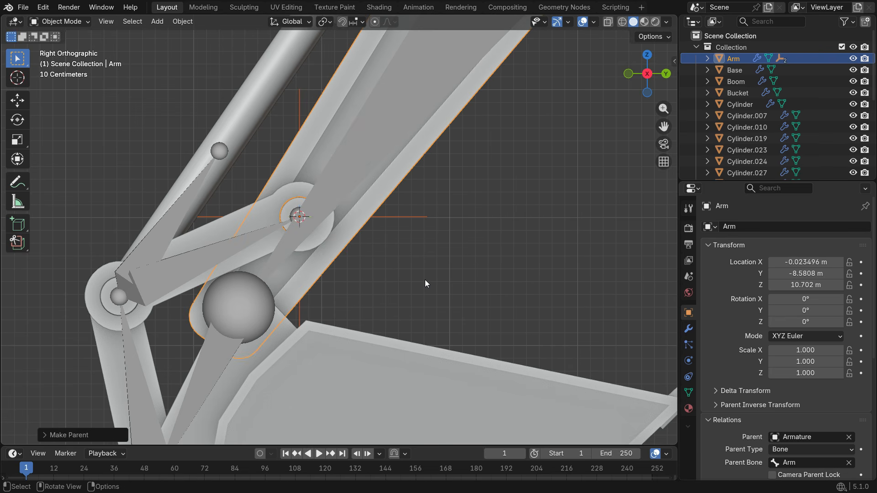
# - Add an Inverse Kinematics constraint to the Bucket.002 bone in Pose Mode and set its target to Empty.001
pyautogui.click(210, 259)
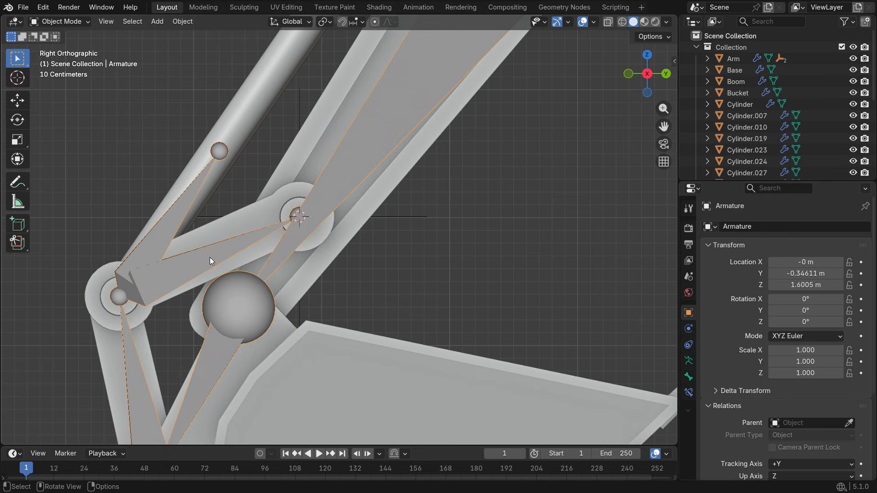
pyautogui.click(71, 21)
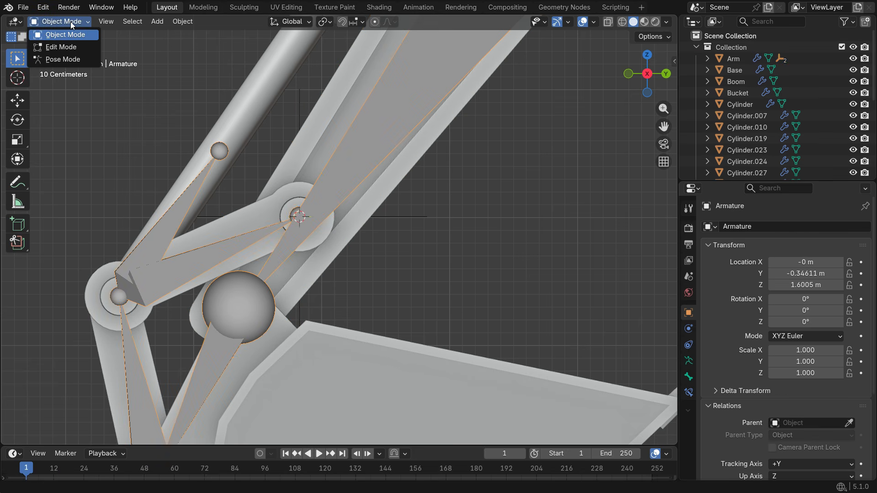
pyautogui.click(64, 59)
pyautogui.click(223, 248)
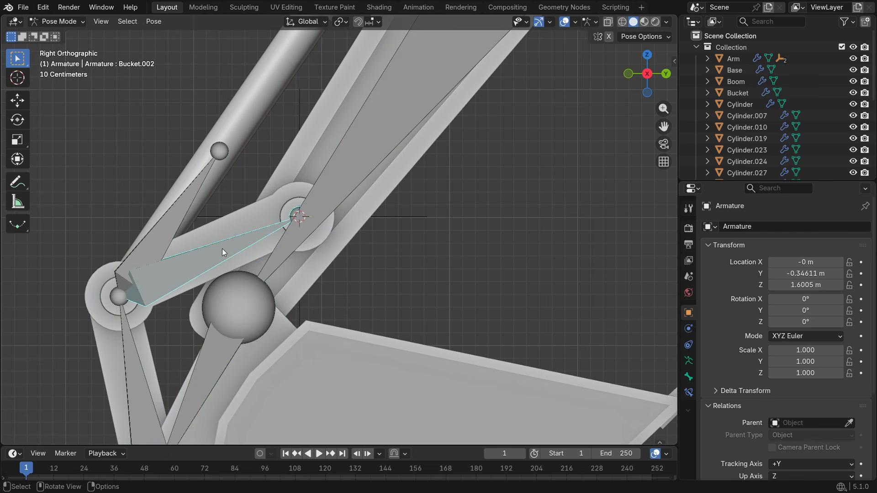
pyautogui.scroll(-3, 222, 248)
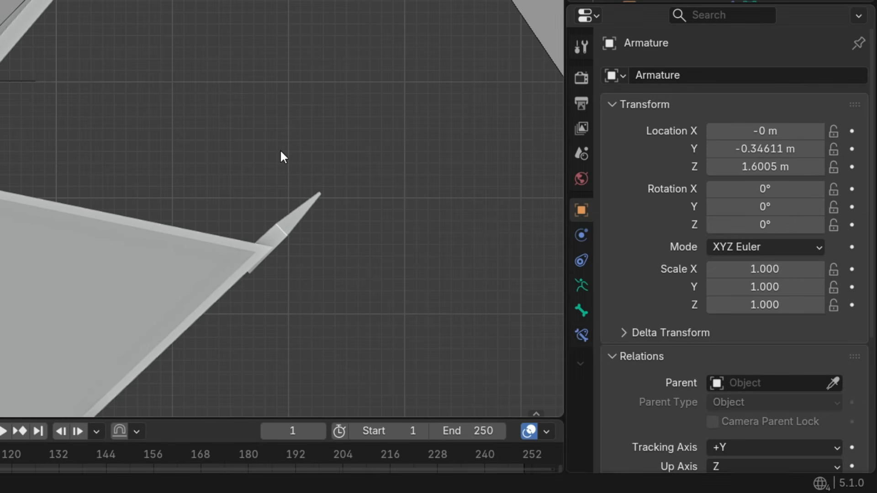
pyautogui.click(581, 336)
pyautogui.click(718, 75)
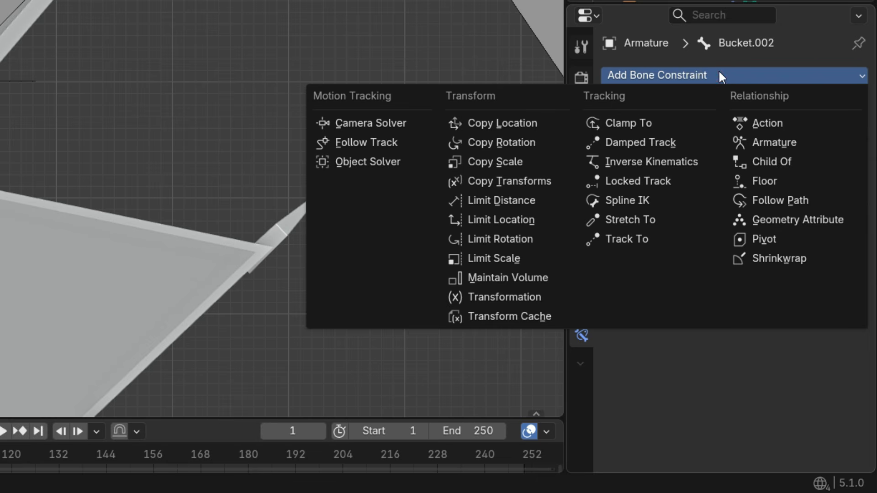
pyautogui.click(703, 167)
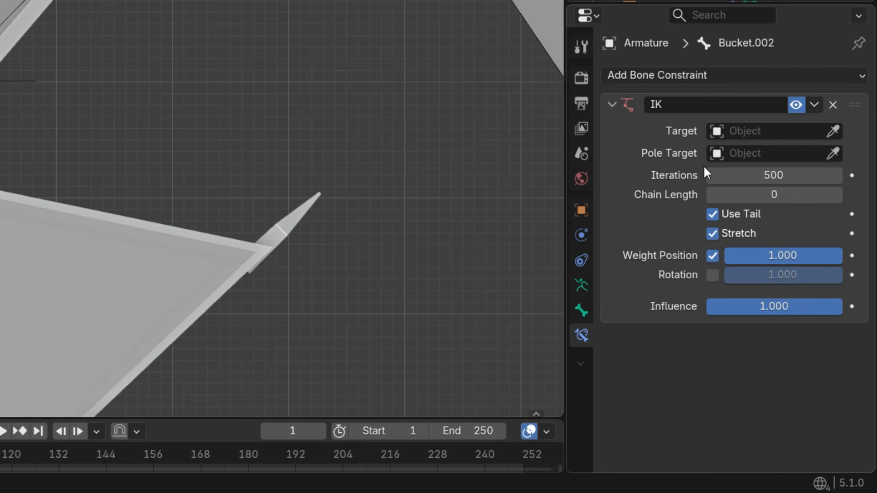
pyautogui.click(832, 131)
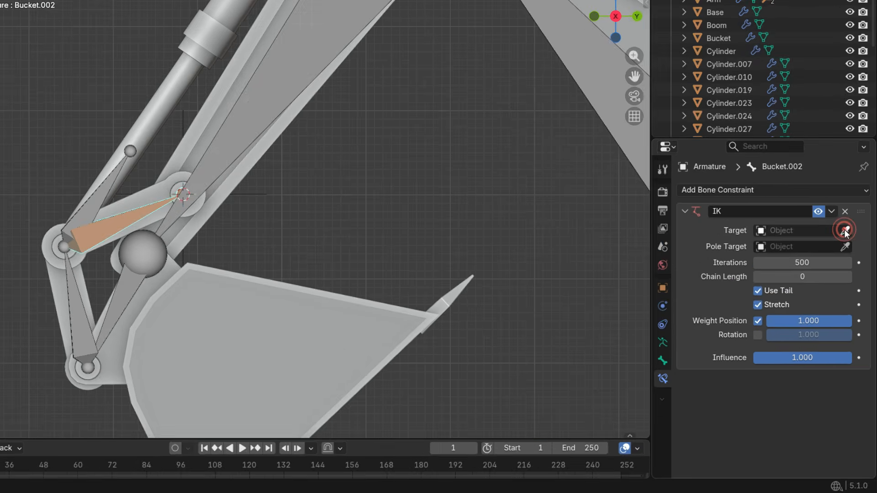
pyautogui.click(248, 198)
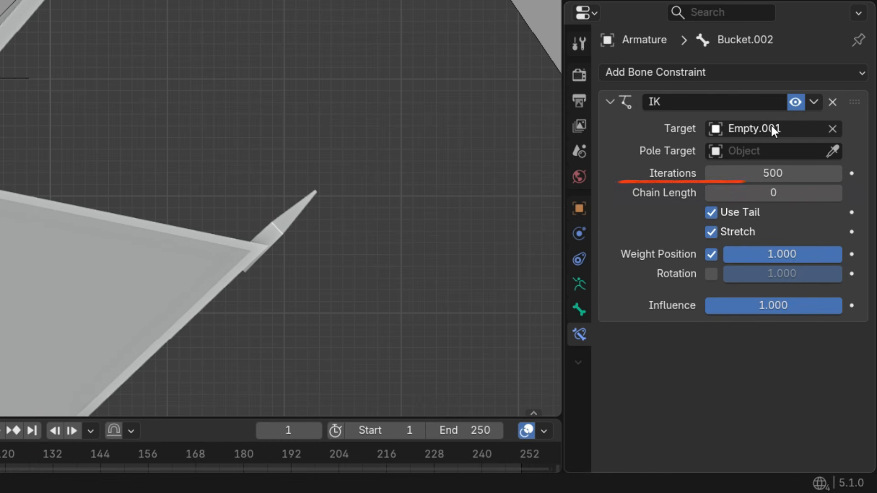
# - Set the IK constraint's chain length to 2 and test-rotate the Bucket bone, cancelling the rotation
pyautogui.click(836, 193)
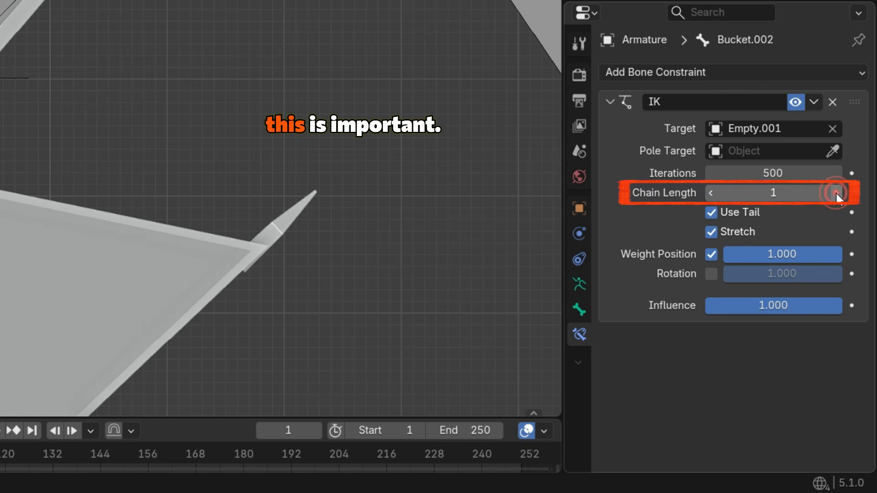
pyautogui.click(836, 193)
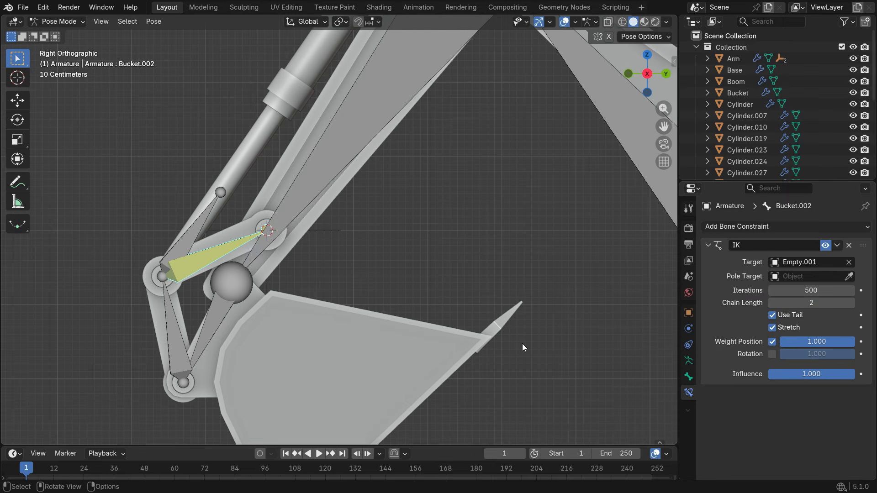
pyautogui.click(216, 313)
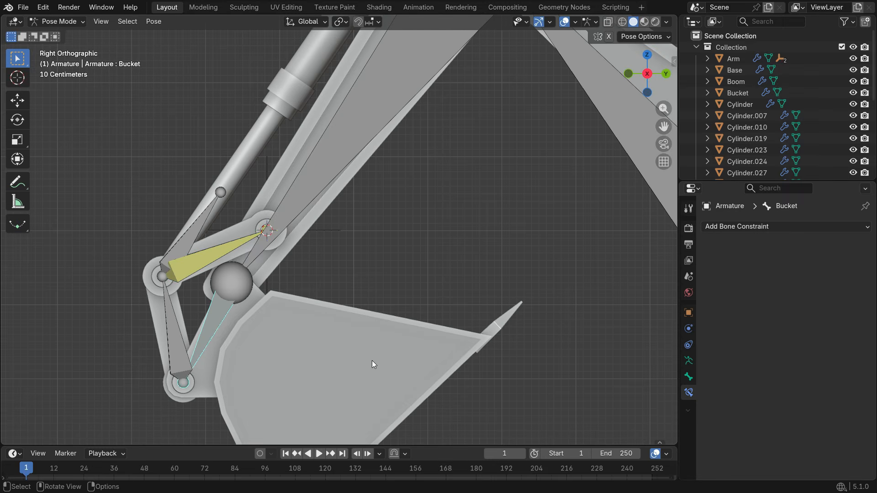
pyautogui.press('r')
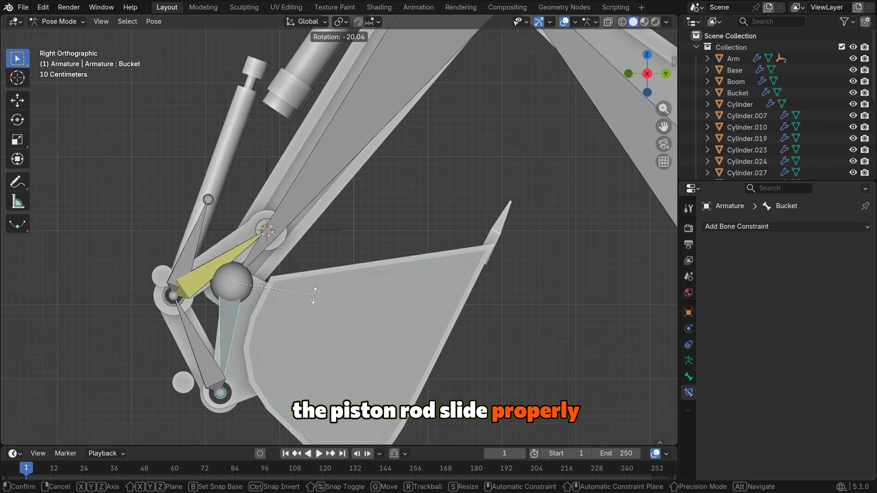
pyautogui.rightClick(313, 295)
pyautogui.scroll(-2, 306, 305)
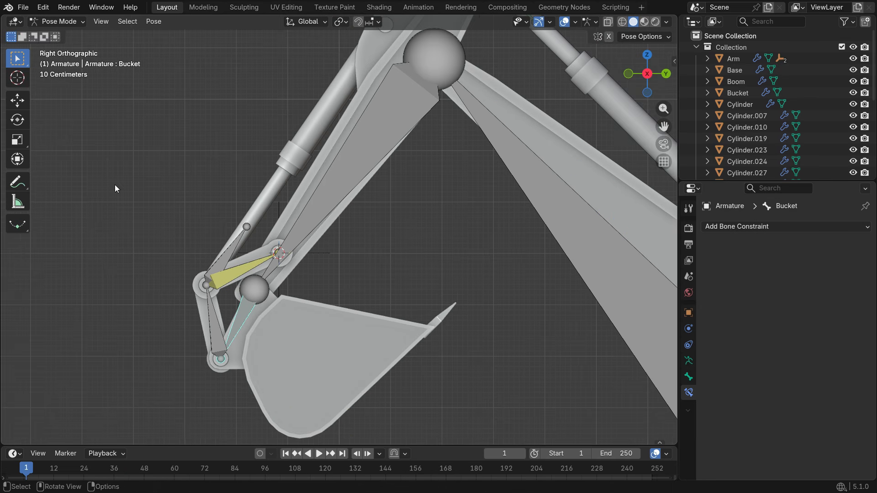
# - Return to Object Mode and isolate the Piston_Base_Bucket object in local view
pyautogui.click(57, 21)
pyautogui.click(59, 33)
pyautogui.click(307, 145)
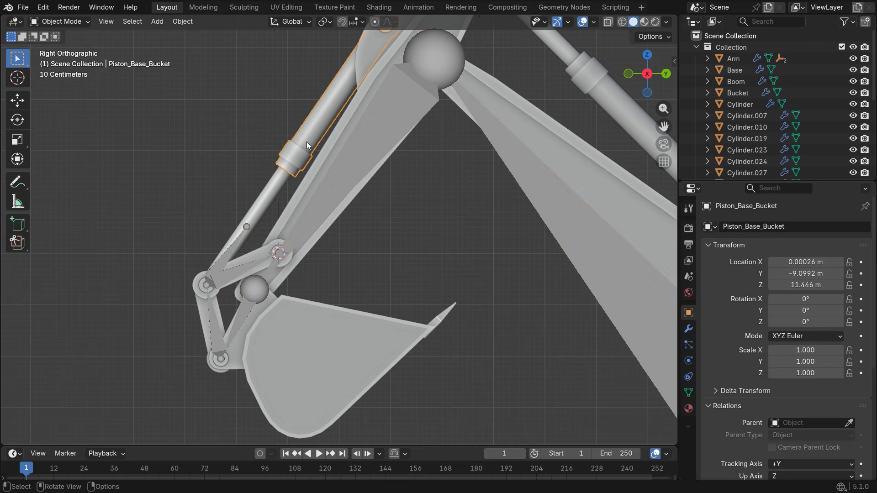
pyautogui.press('KP_Divide')
pyautogui.moveTo(366, 144); pyautogui.dragTo(408, 166, button='middle')
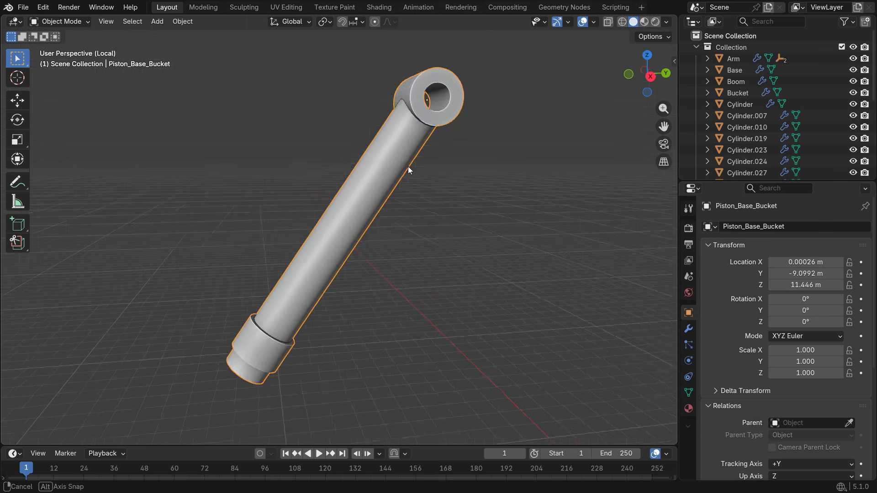
# - Snap the 3D cursor to the inner face loop of the piston base's mounting hole, and leave local view
pyautogui.press('Tab')
pyautogui.scroll(4, 442, 116)
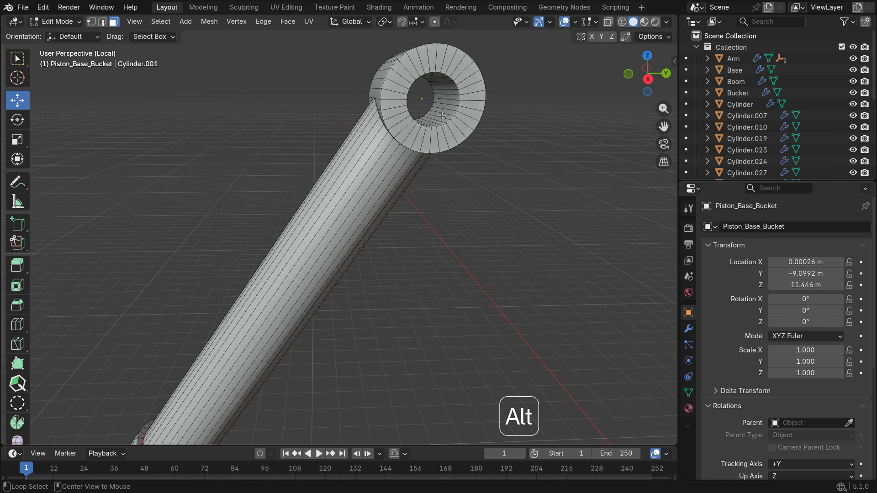
pyautogui.keyDown('alt'); pyautogui.click(441, 116); pyautogui.keyUp('alt')
pyautogui.hotkey('shift', 's')
pyautogui.click(502, 305)
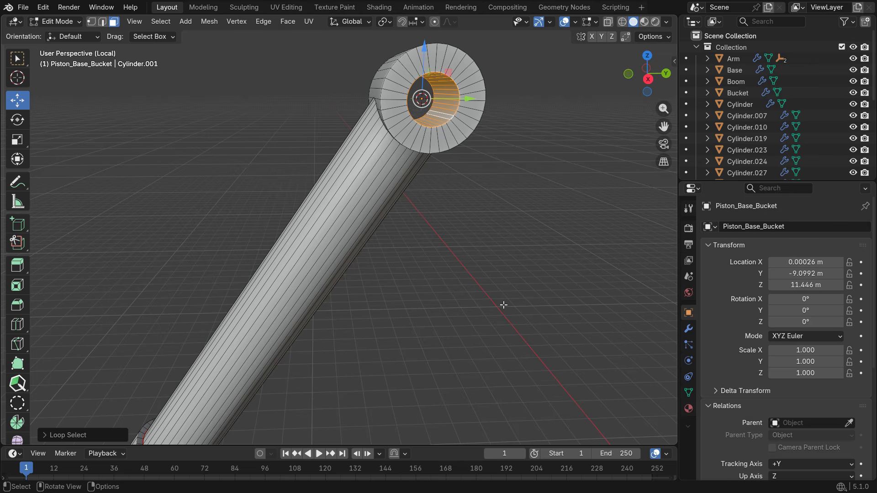
pyautogui.press('KP_Divide')
pyautogui.scroll(2, 393, 224)
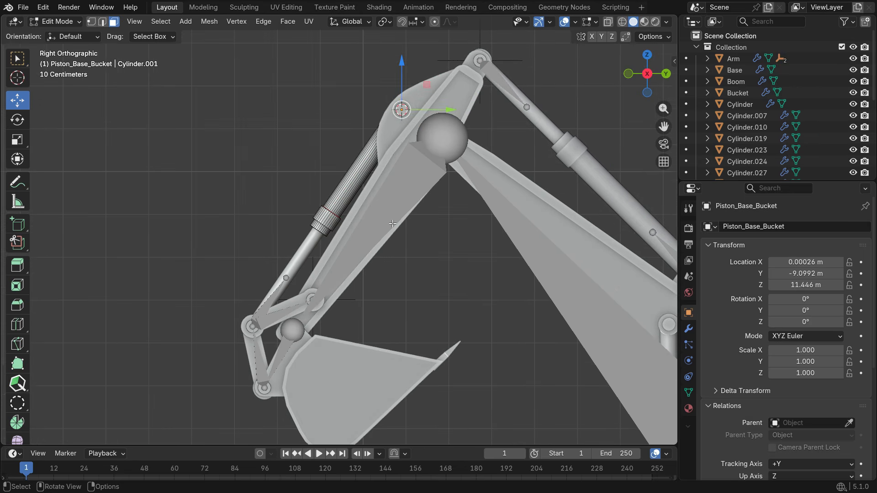
# - Add a bone to the armature at the 3D cursor and move its tail toward the bucket piston's side
pyautogui.press('Tab')
pyautogui.click(277, 316)
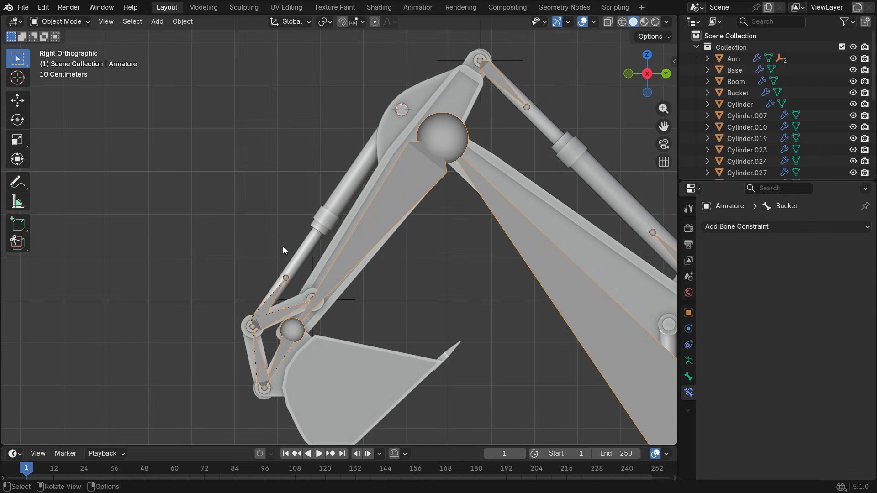
pyautogui.press('Tab')
pyautogui.scroll(2, 285, 186)
pyautogui.hotkey('shift', 'a')
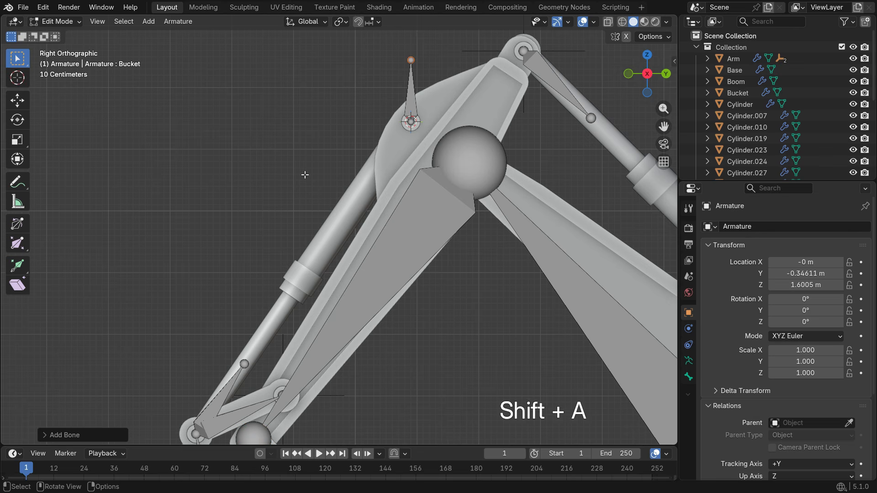
pyautogui.press('g')
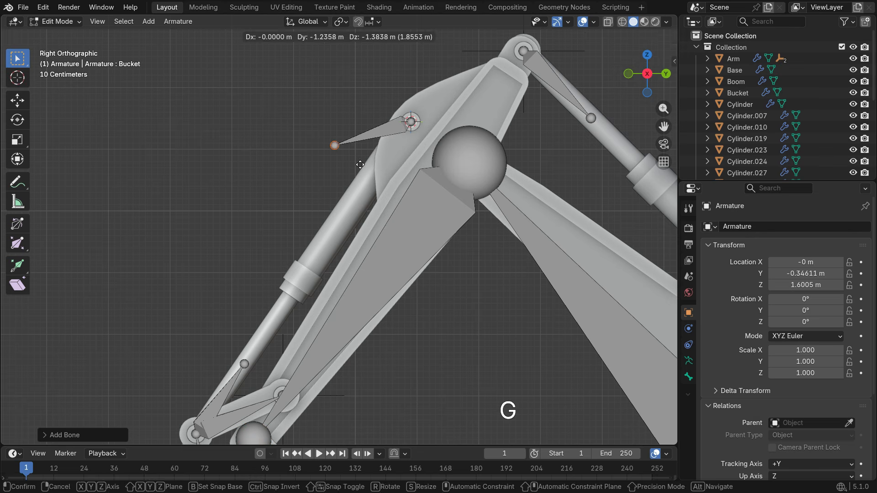
pyautogui.click(356, 180)
# - Snap the 3D cursor to the ring of end faces on Piston_Base_Bucket where the rod enters
pyautogui.click(341, 233)
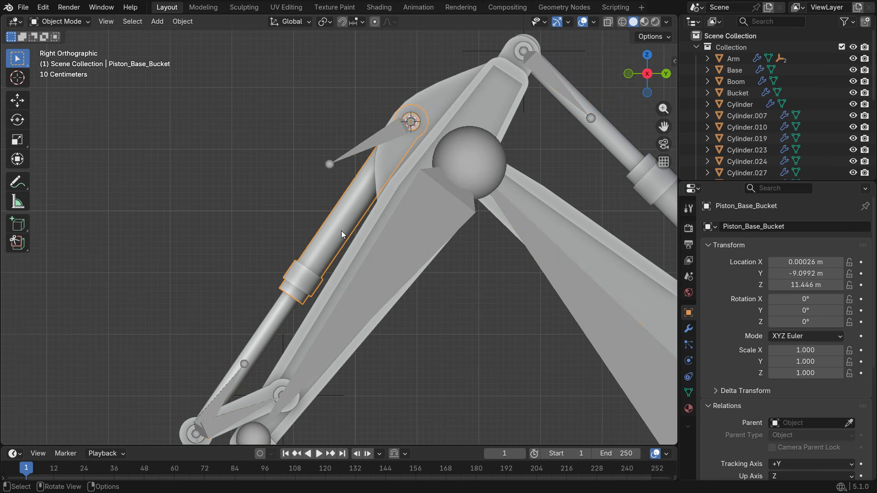
pyautogui.press('Tab')
pyautogui.moveTo(310, 294); pyautogui.dragTo(343, 277, button='middle')
pyautogui.scroll(4, 306, 276)
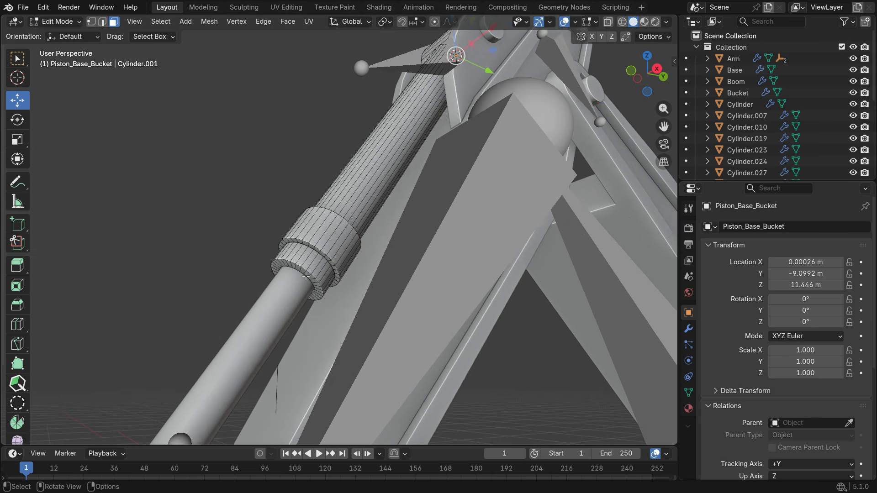
pyautogui.keyDown('alt'); pyautogui.click(305, 276); pyautogui.keyUp('alt')
pyautogui.keyDown('alt'); pyautogui.click(311, 289); pyautogui.keyUp('alt')
pyautogui.keyDown('alt'); pyautogui.click(300, 279); pyautogui.keyUp('alt')
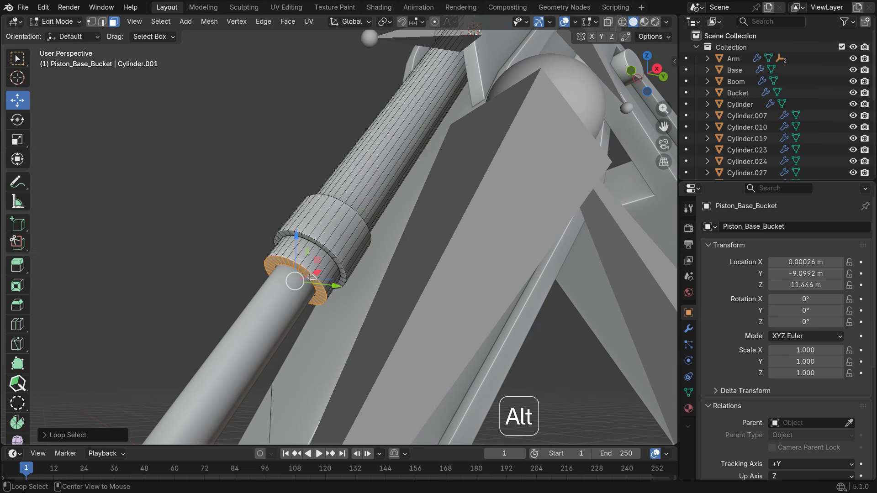
pyautogui.hotkey('shift', 's')
pyautogui.click(201, 242)
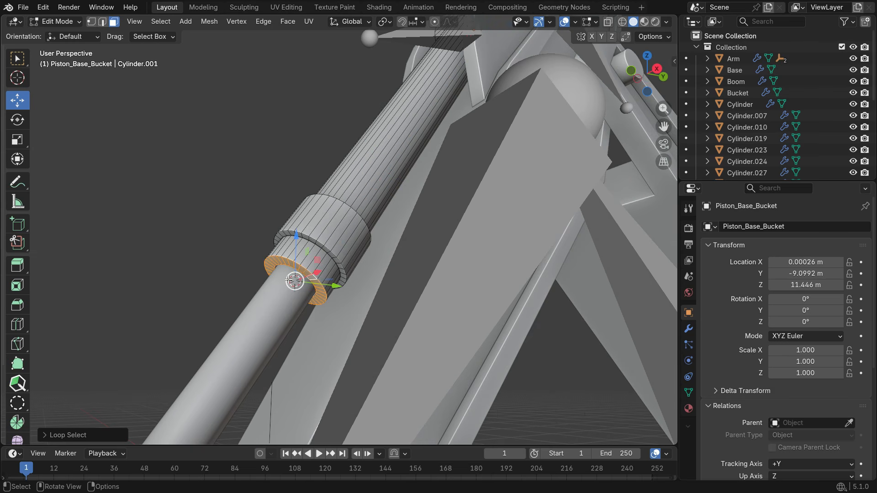
pyautogui.scroll(-2, 260, 310)
pyautogui.press('Tab')
# - Snap the new piston bone's tail to the 3D cursor in the armature's Edit Mode, aligning the bone along the piston
pyautogui.click(372, 102)
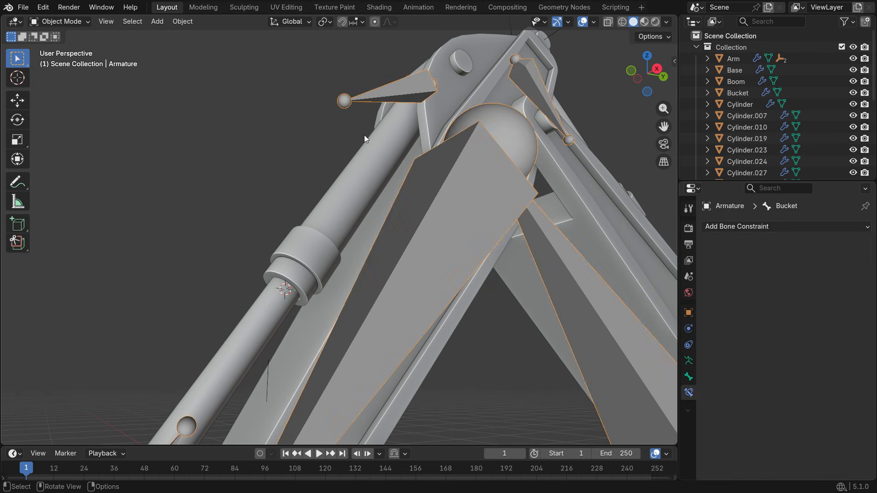
pyautogui.press('Tab')
pyautogui.click(345, 102)
pyautogui.hotkey('shift', 's')
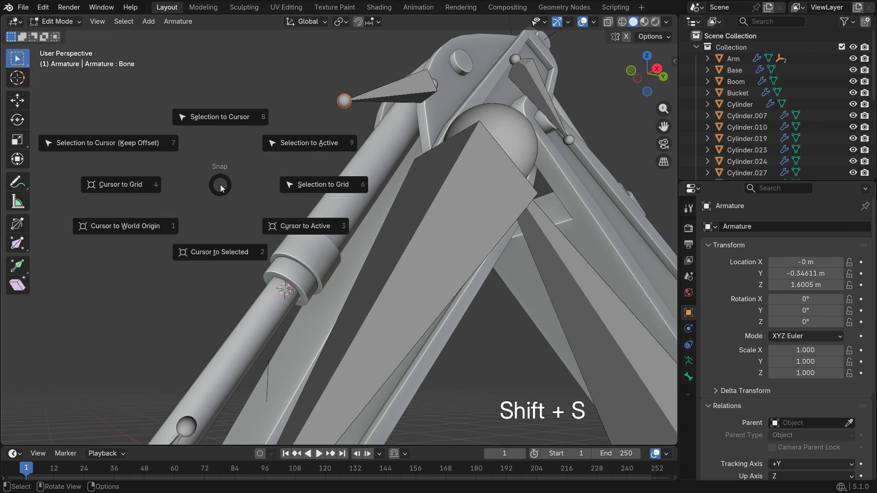
pyautogui.click(223, 122)
pyautogui.scroll(-2, 241, 314)
pyautogui.press('KP_3')
pyautogui.scroll(-3, 242, 315)
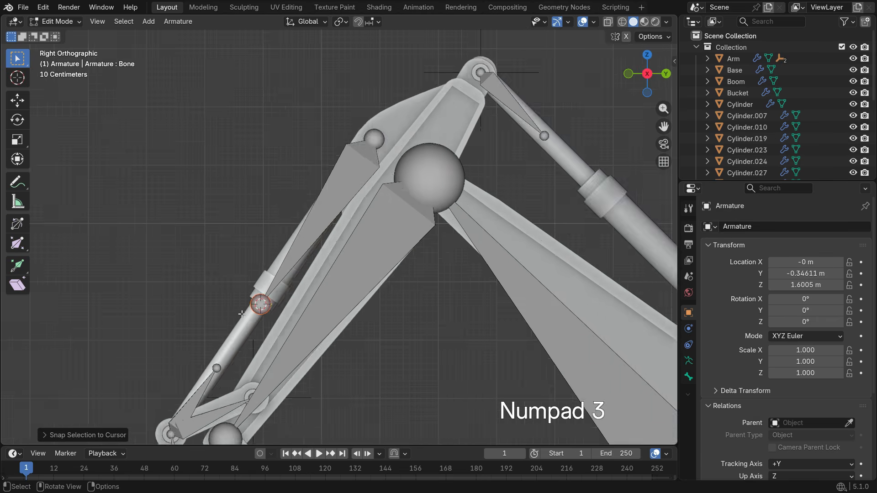
# - Shorten the piston base bone to a length of about 1.62 m
pyautogui.press('n')
pyautogui.moveTo(593, 200); pyautogui.dragTo(570, 199)
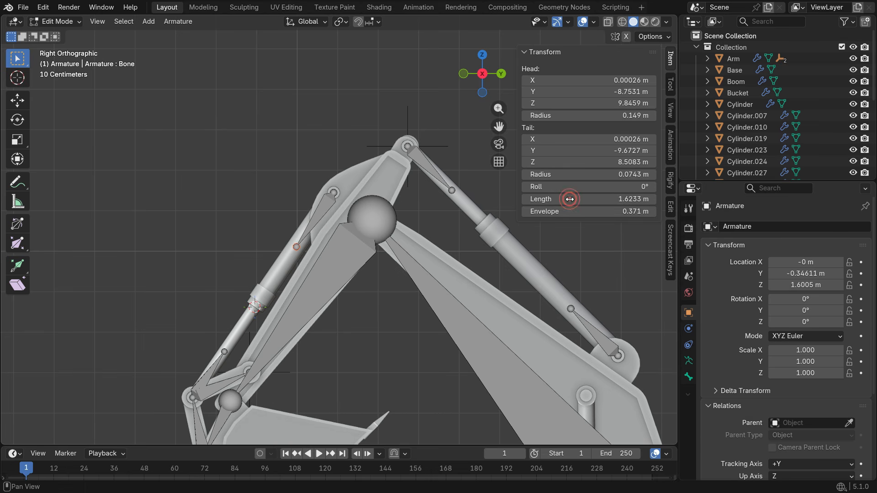
pyautogui.press('n')
pyautogui.scroll(2, 322, 214)
# - Rename the shortened piston bone as Bucket_Piston_Base
pyautogui.click(319, 206)
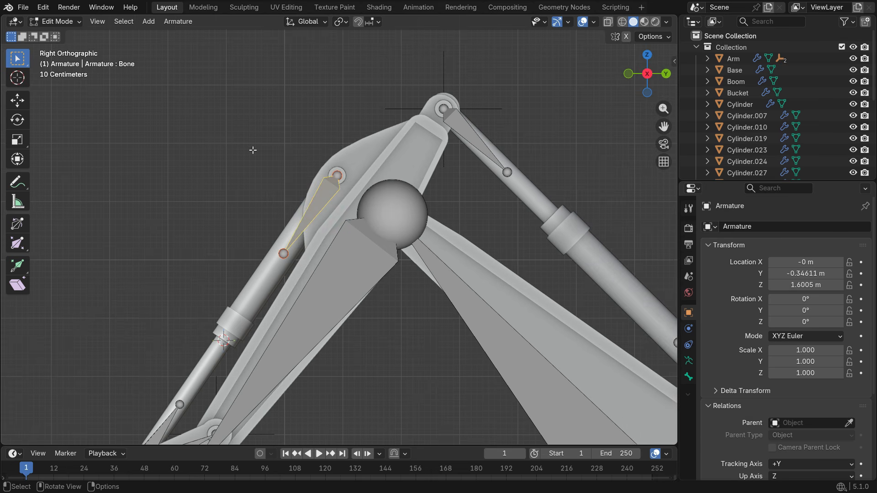
pyautogui.press('F2')
pyautogui.write('Bucket_')
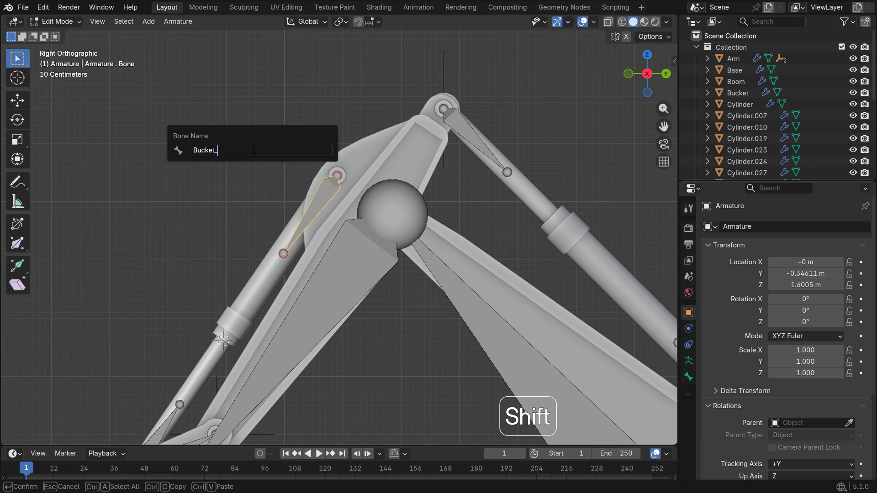
pyautogui.write('Piston_Base')
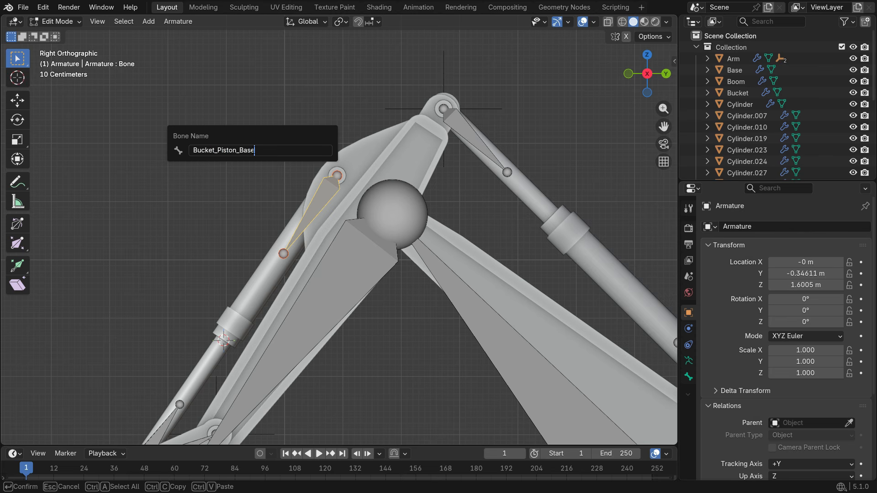
pyautogui.press('Return')
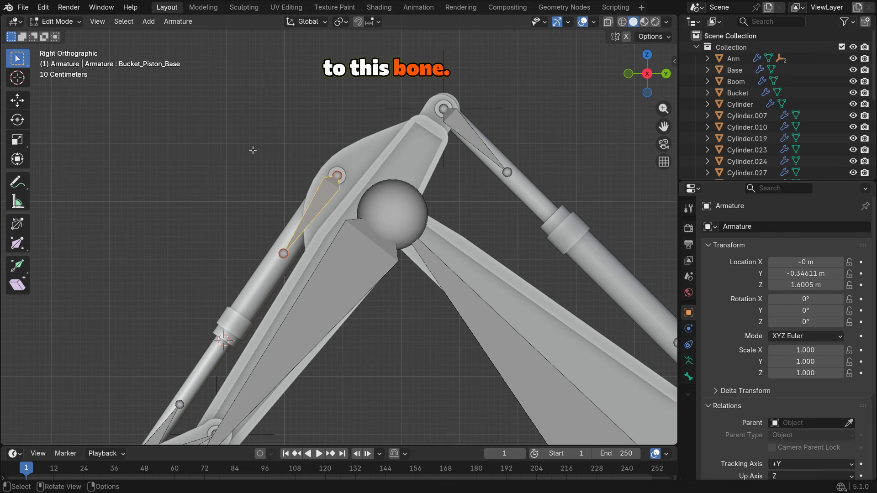
# - Parent the Piston_Base_Bucket object to the Bucket_Piston_Base bone in Pose Mode with the Bone option
pyautogui.press('Tab')
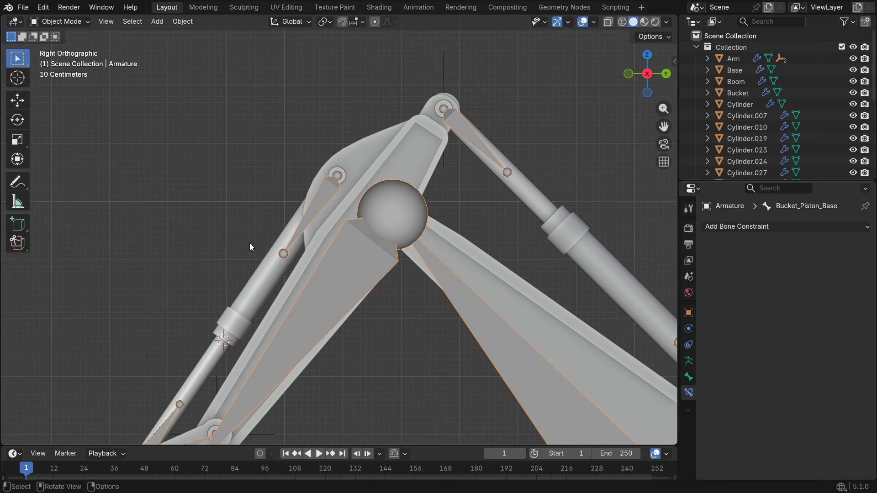
pyautogui.click(256, 291)
pyautogui.keyDown('shift'); pyautogui.click(319, 201); pyautogui.keyUp('shift')
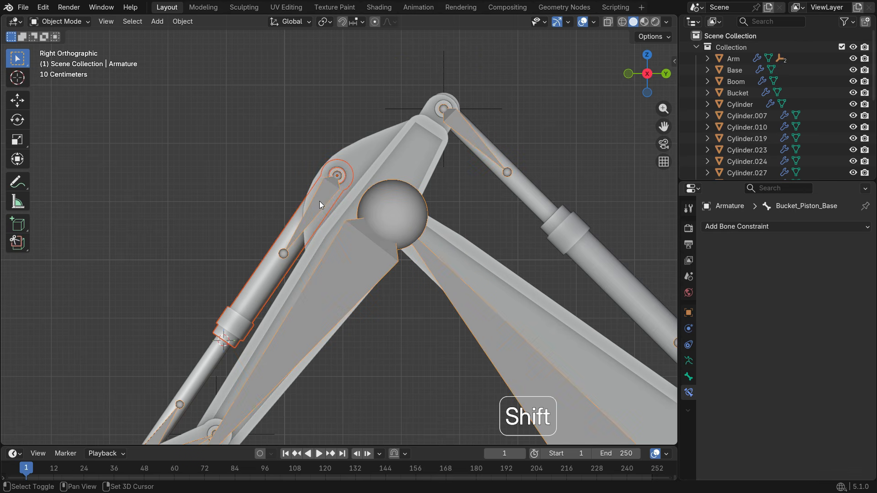
pyautogui.click(64, 21)
pyautogui.click(60, 55)
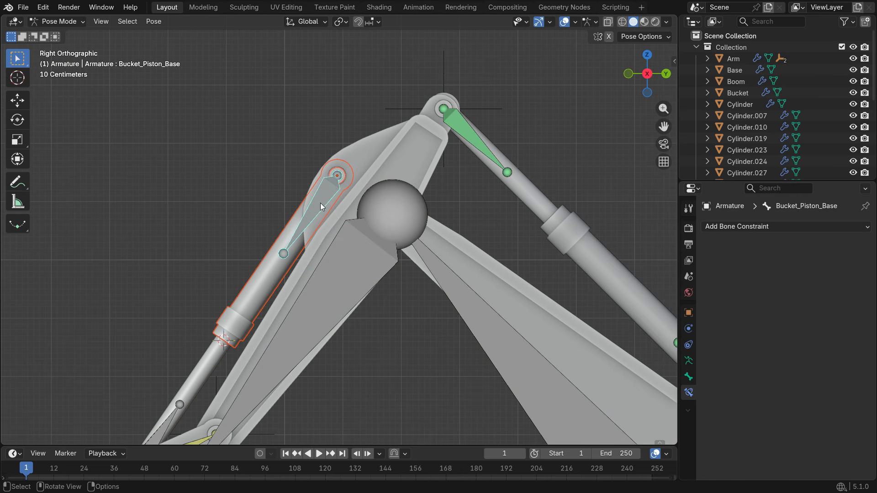
pyautogui.hotkey('ctrl', 'p')
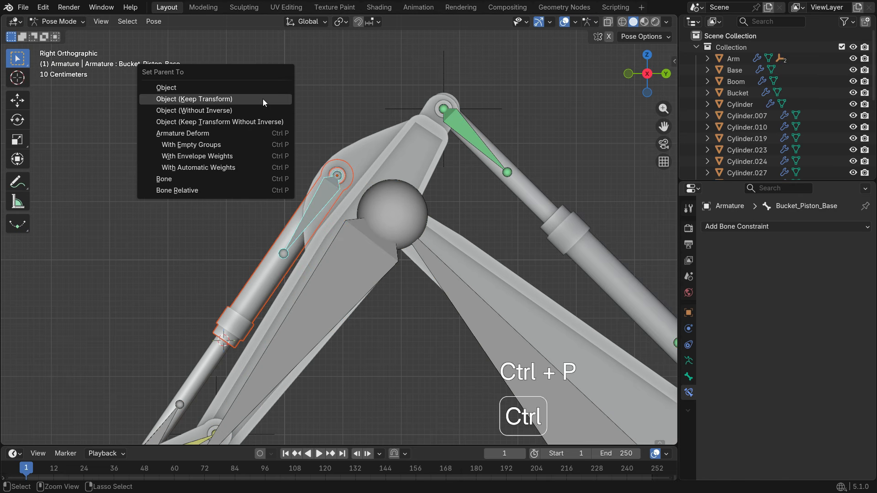
pyautogui.click(239, 179)
# - Test-rotate the Bucket_Piston_Base bone to check that the piston base follows, and cancel the rotation
pyautogui.scroll(-2, 356, 275)
pyautogui.press('r')
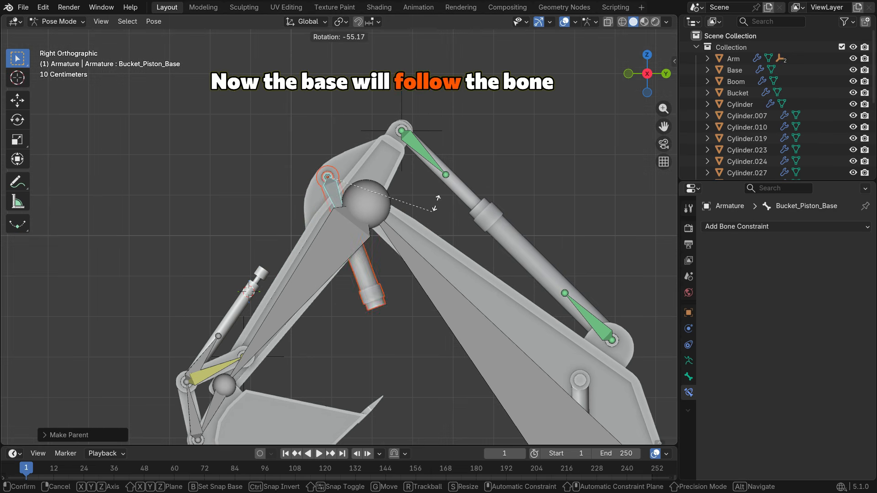
pyautogui.click(310, 195)
pyautogui.scroll(2, 310, 196)
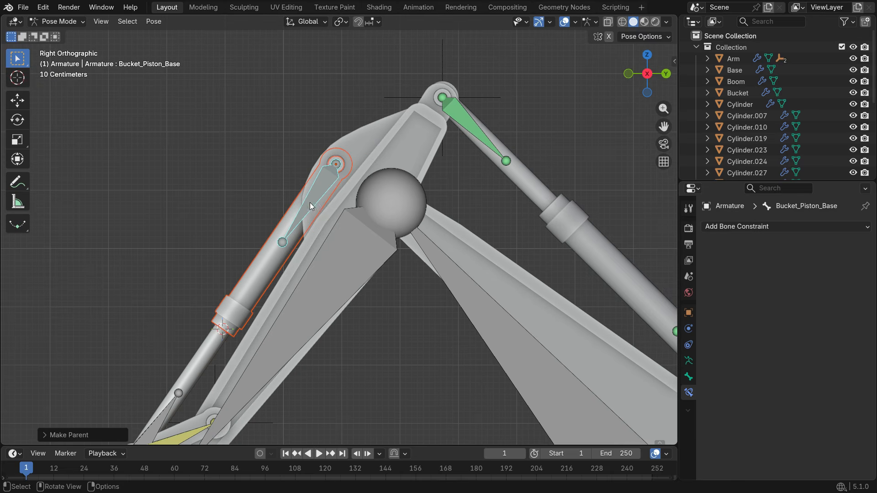
# - Parent the Bucket_Piston_Base bone to the Arm bone in Edit Mode with Keep Offset
pyautogui.press('Tab')
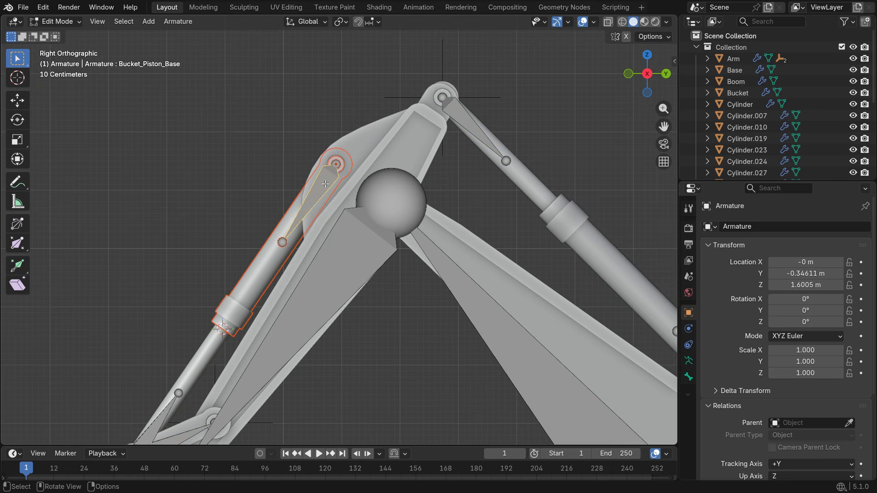
pyautogui.keyDown('shift'); pyautogui.click(342, 266); pyautogui.keyUp('shift')
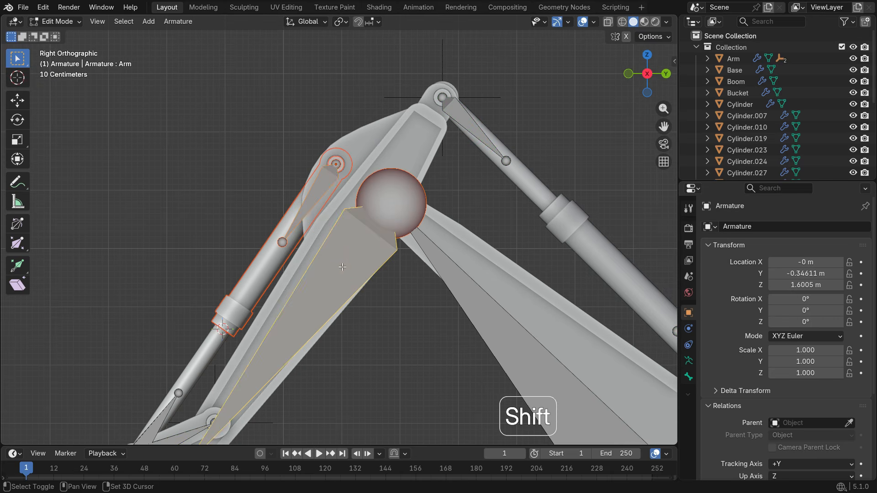
pyautogui.hotkey('ctrl', 'p')
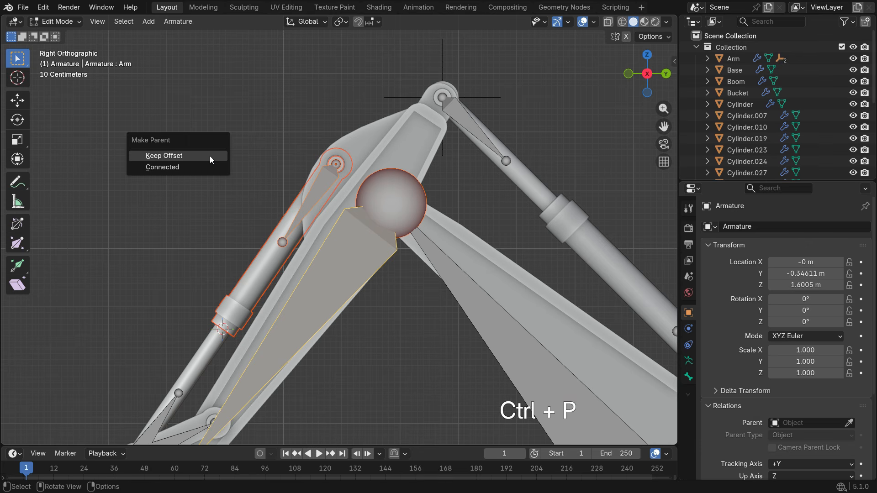
pyautogui.click(210, 155)
pyautogui.scroll(-3, 320, 192)
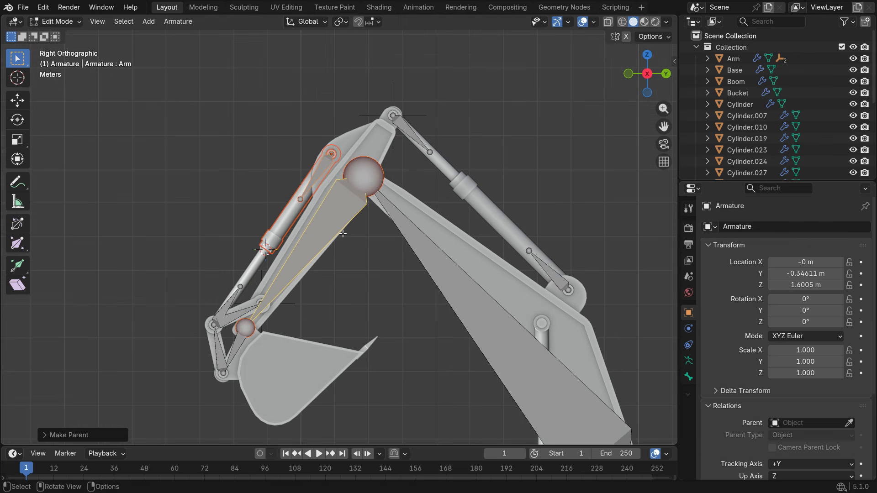
# - Add a Damped Track constraint to the Bucket_Piston_Rod bone in Pose Mode, with the Armature as its target
pyautogui.press('Tab')
pyautogui.scroll(1, 327, 193)
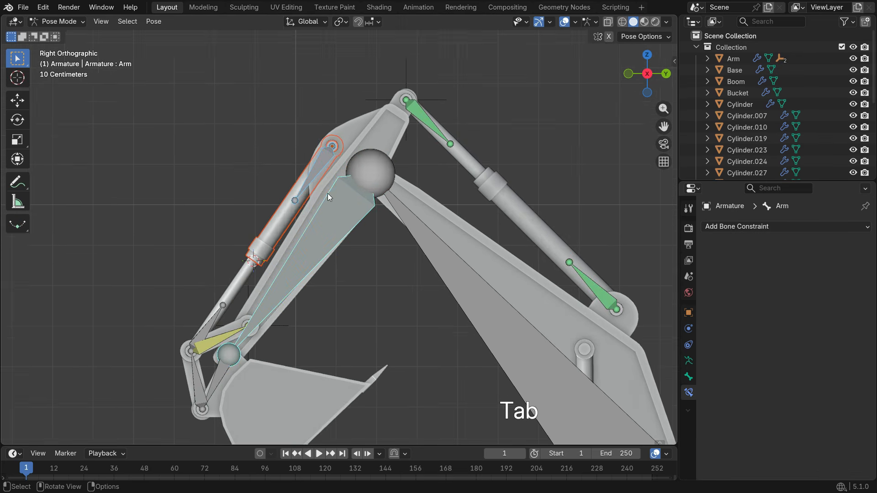
pyautogui.scroll(1, 209, 324)
pyautogui.click(207, 336)
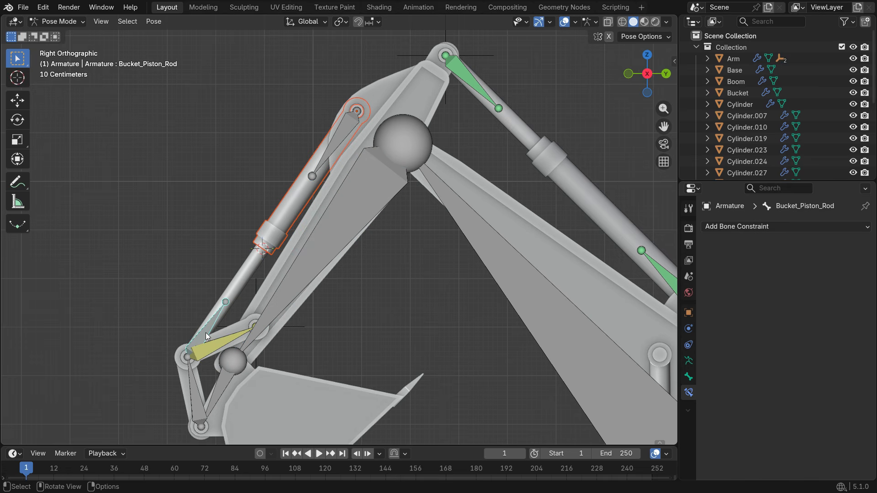
pyautogui.click(738, 227)
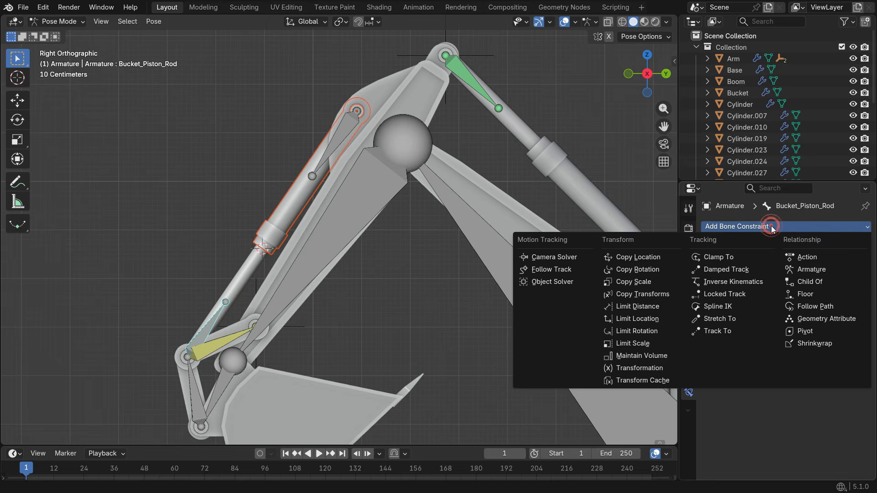
pyautogui.click(740, 270)
pyautogui.click(848, 262)
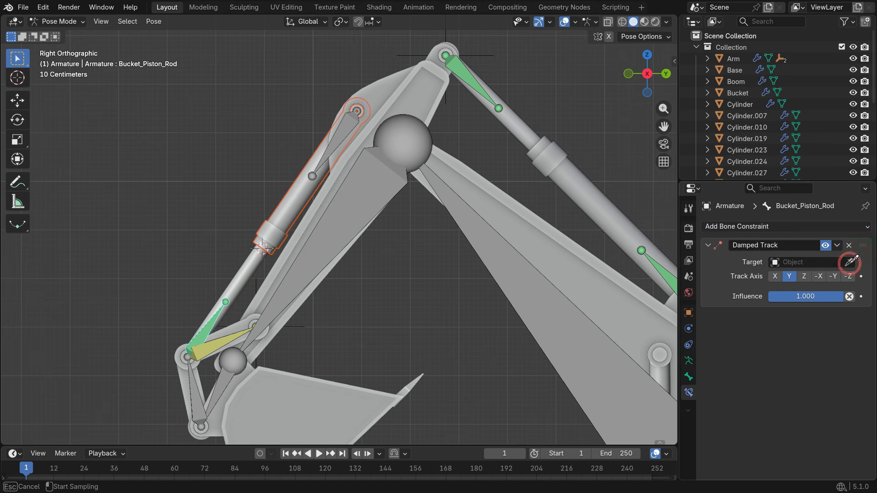
pyautogui.click(341, 133)
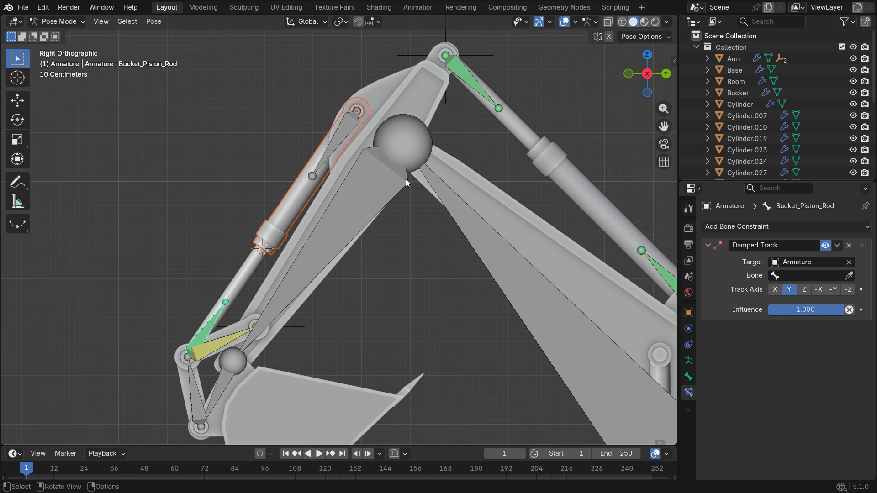
# - Add a Damped Track constraint to the Bucket_Piston_Base bone
pyautogui.click(349, 127)
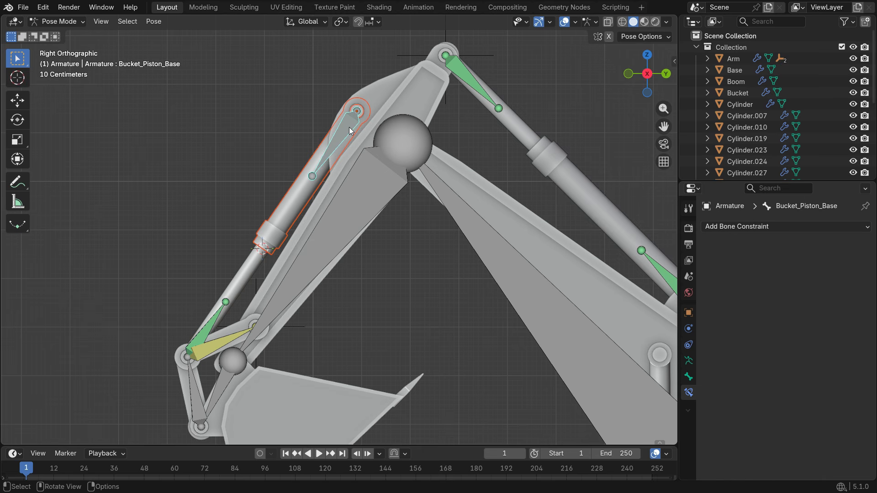
pyautogui.click(782, 228)
pyautogui.click(736, 325)
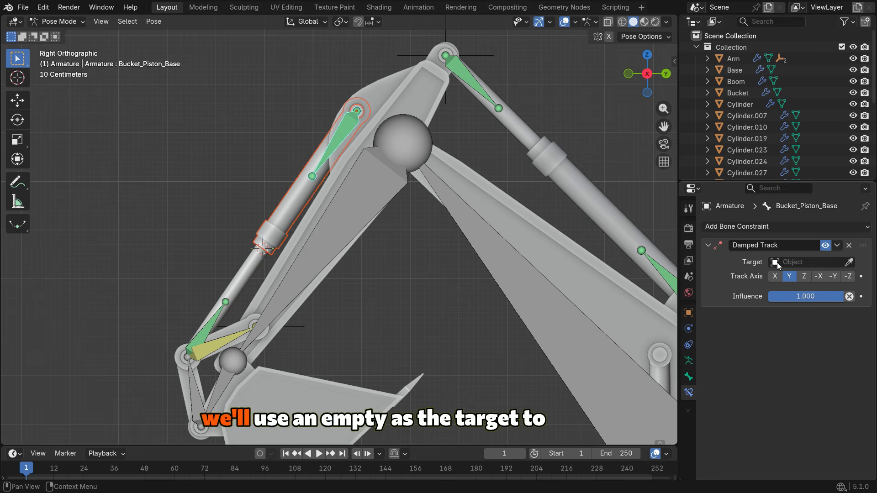
# - Snap the 3D cursor to the joint where the piston rod meets the bucket linkage, using the selected bone joint in Edit Mode
pyautogui.scroll(1, 211, 338)
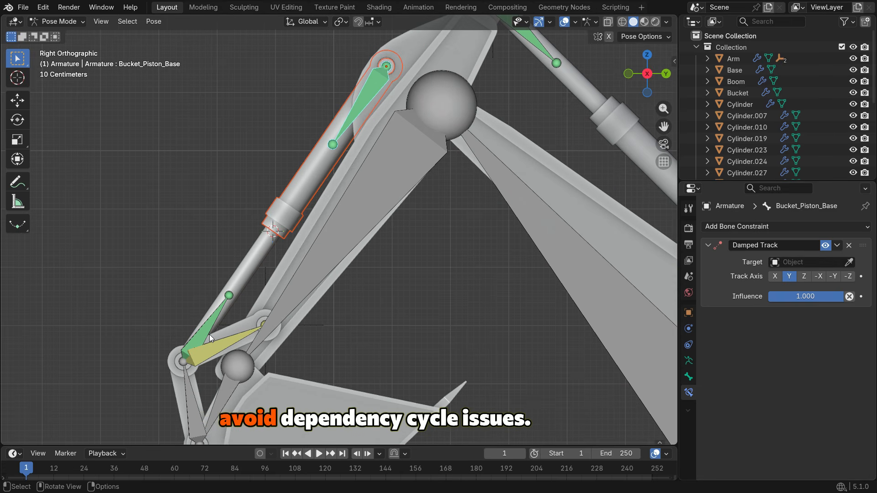
pyautogui.press('Tab')
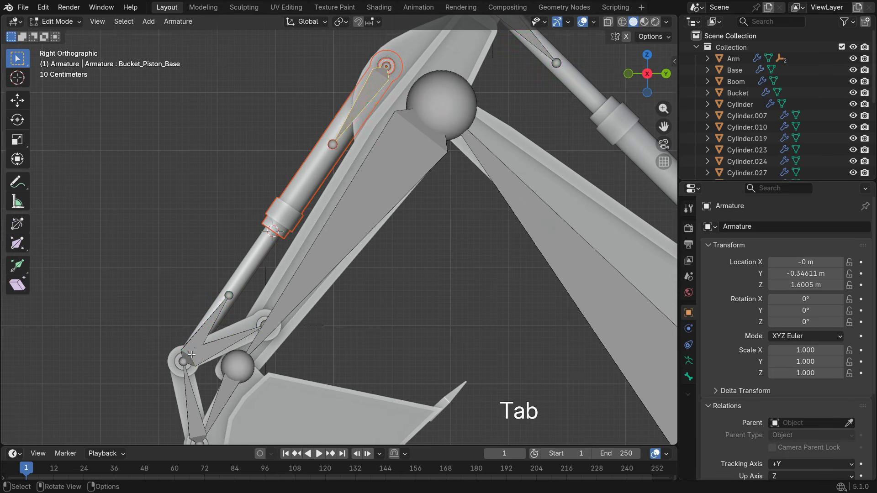
pyautogui.scroll(2, 185, 363)
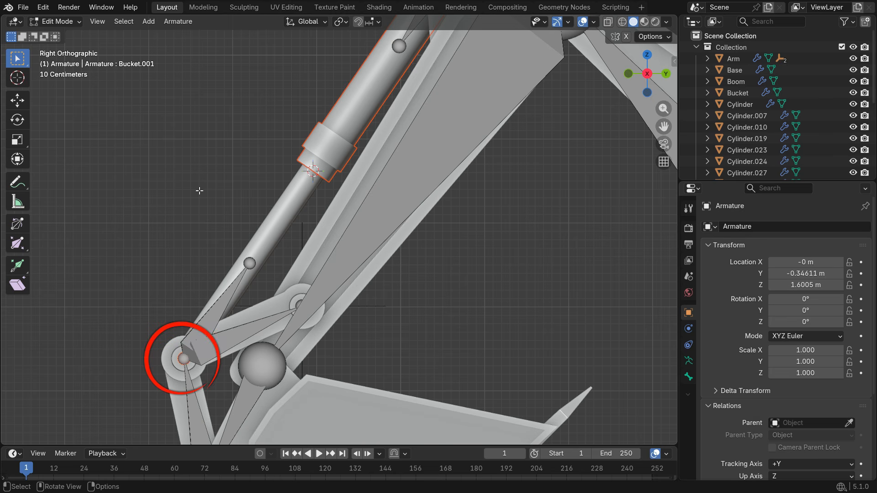
pyautogui.hotkey('shift', 's')
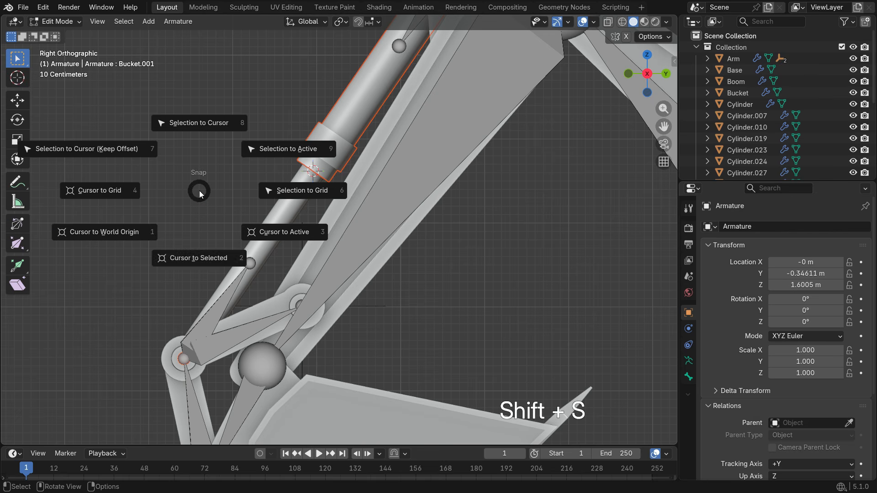
pyautogui.click(216, 256)
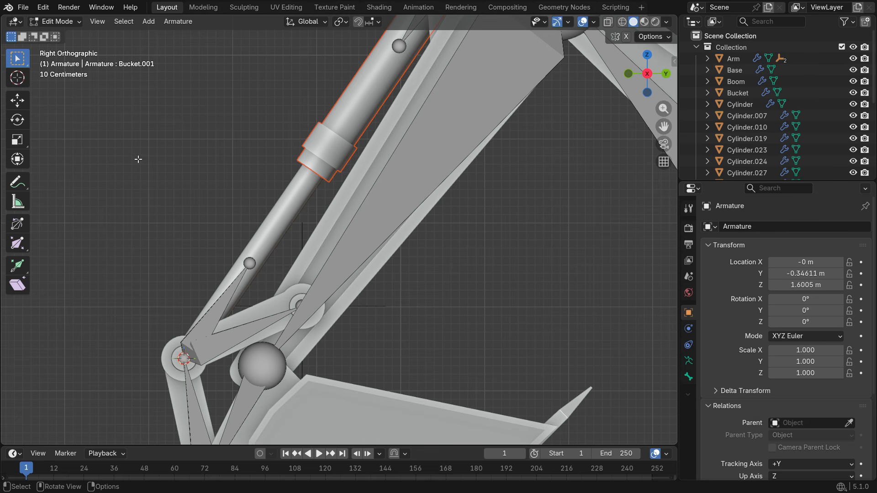
# - Add an Empty at the 3D cursor on the piston rod and linkage joint in Object Mode
pyautogui.press('Tab')
pyautogui.click(69, 22)
pyautogui.click(48, 35)
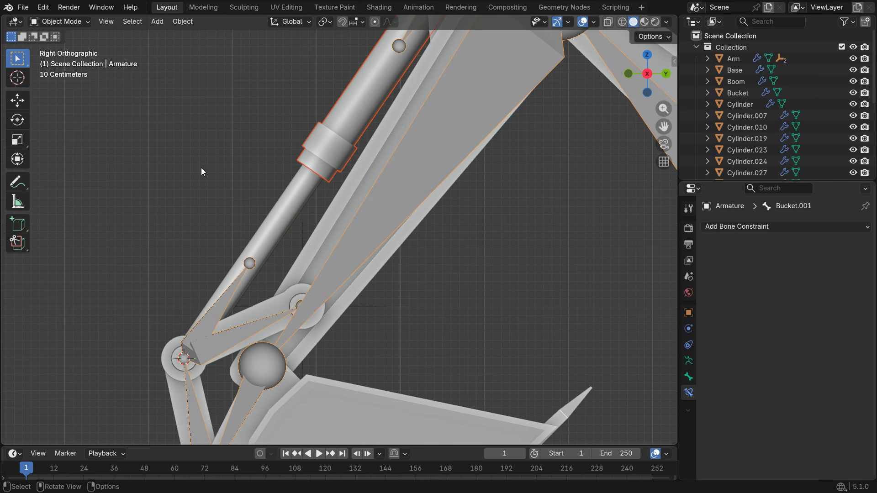
pyautogui.hotkey('shift', 'a')
pyautogui.moveTo(201, 169)
pyautogui.click(254, 168)
pyautogui.scroll(-2, 204, 265)
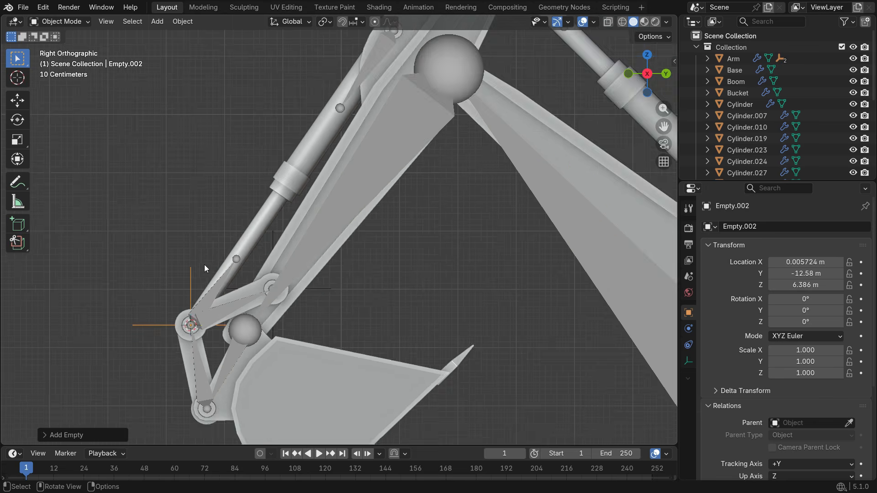
pyautogui.moveTo(204, 264); pyautogui.dragTo(320, 343, button='middle')
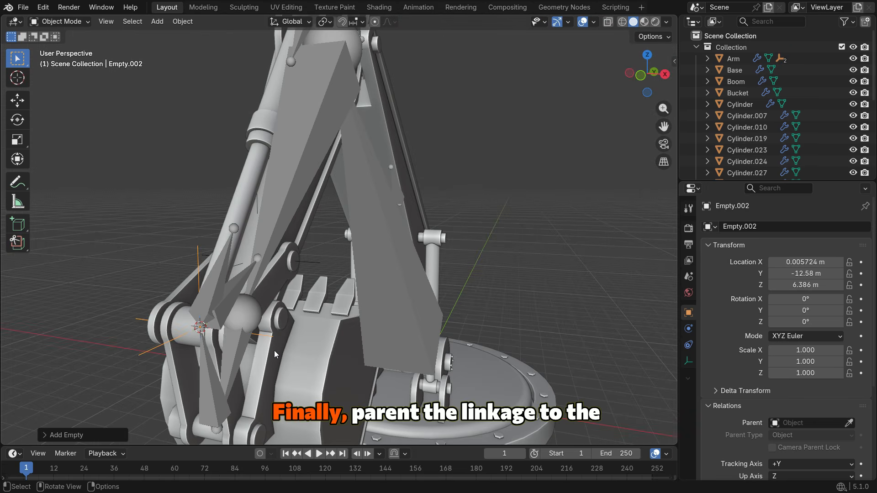
# - Parent the new Empty to the Linkage_1 object, and test-move the linkage to check that the Empty follows
pyautogui.press('KP_3')
pyautogui.keyDown('shift'); pyautogui.click(187, 363); pyautogui.keyUp('shift')
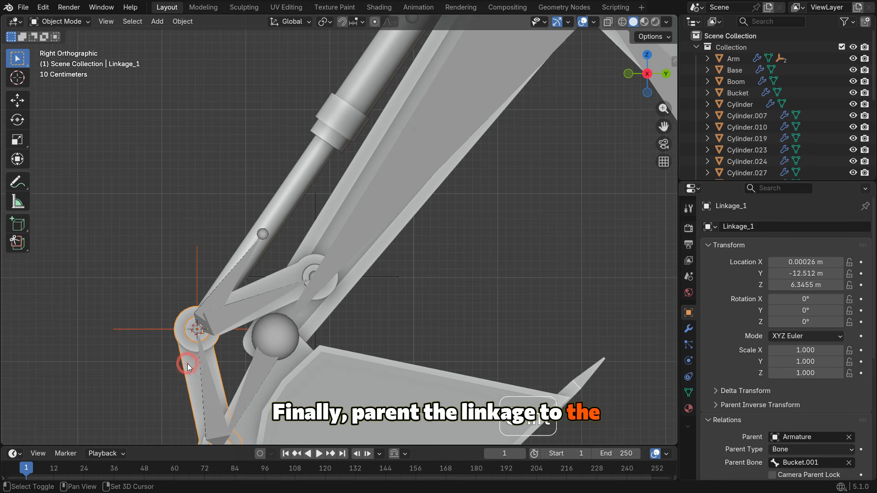
pyautogui.hotkey('ctrl', 'p')
pyautogui.click(165, 175)
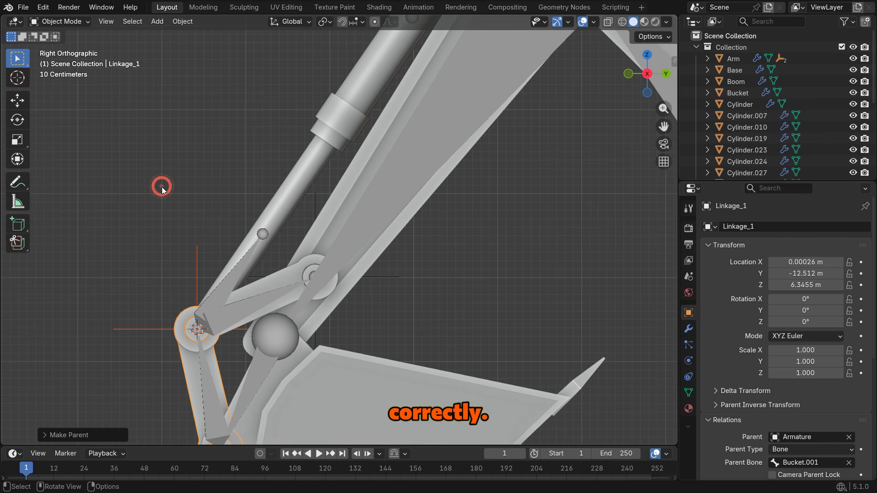
pyautogui.press('g')
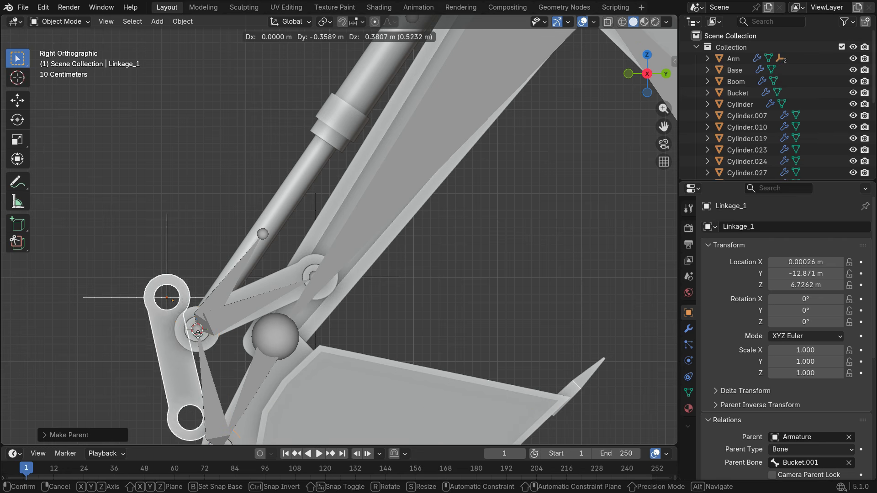
pyautogui.press('Escape')
# - Set Empty.002 as the target of the Bucket_Piston_Base bone's Damped Track constraint in Pose Mode
pyautogui.scroll(-3, 215, 334)
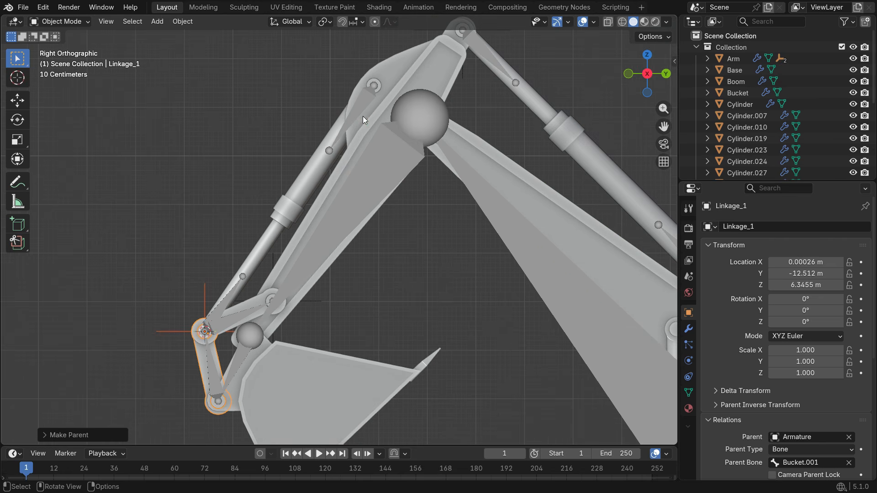
pyautogui.click(366, 97)
pyautogui.click(71, 21)
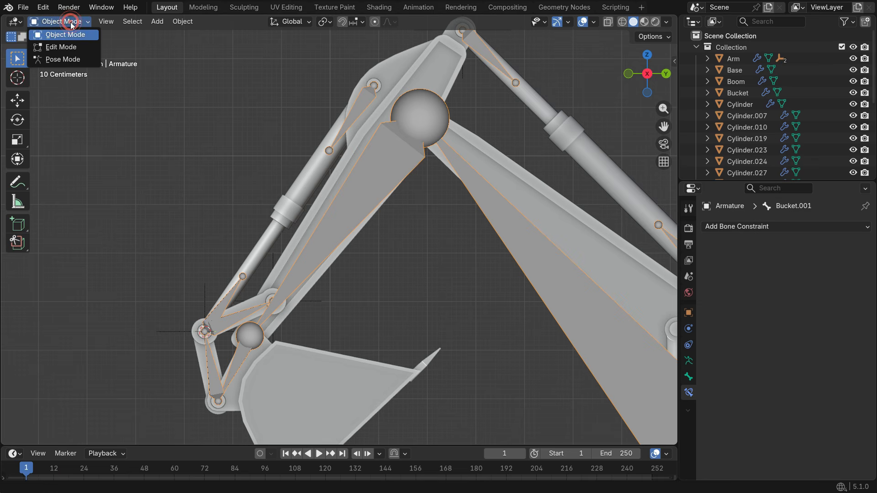
pyautogui.click(76, 58)
pyautogui.click(357, 111)
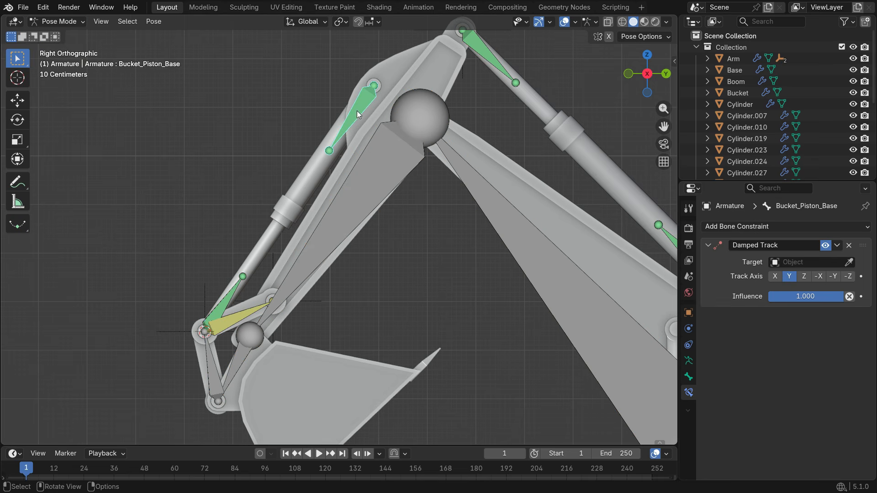
pyautogui.click(185, 332)
pyautogui.click(849, 263)
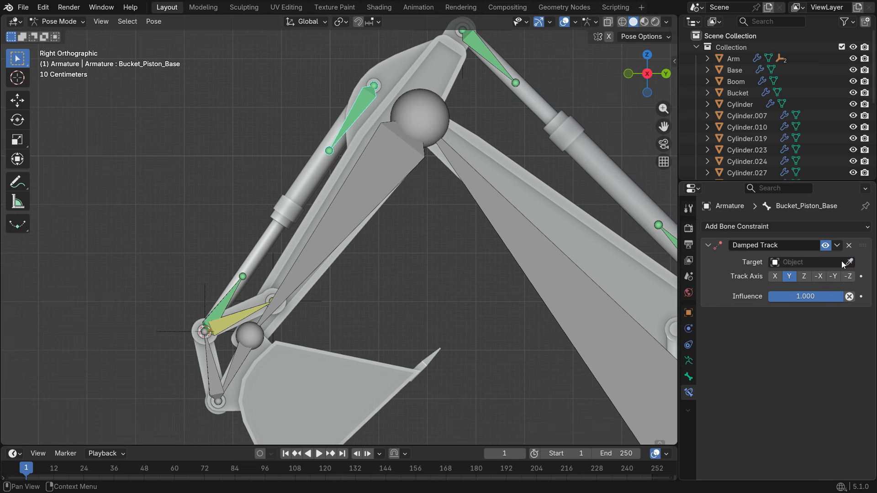
pyautogui.click(165, 331)
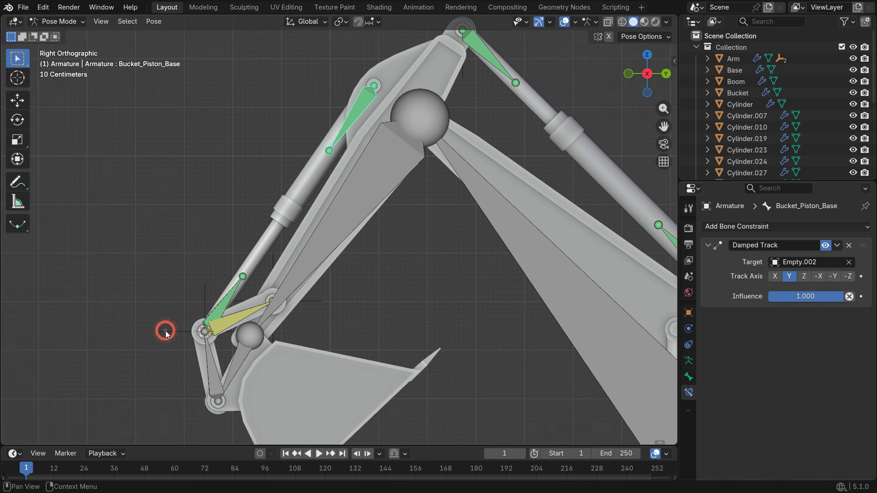
# - Test-rotate the Bucket bone to check how the piston base tracks the Empty
pyautogui.scroll(-3, 176, 314)
pyautogui.scroll(3, 221, 372)
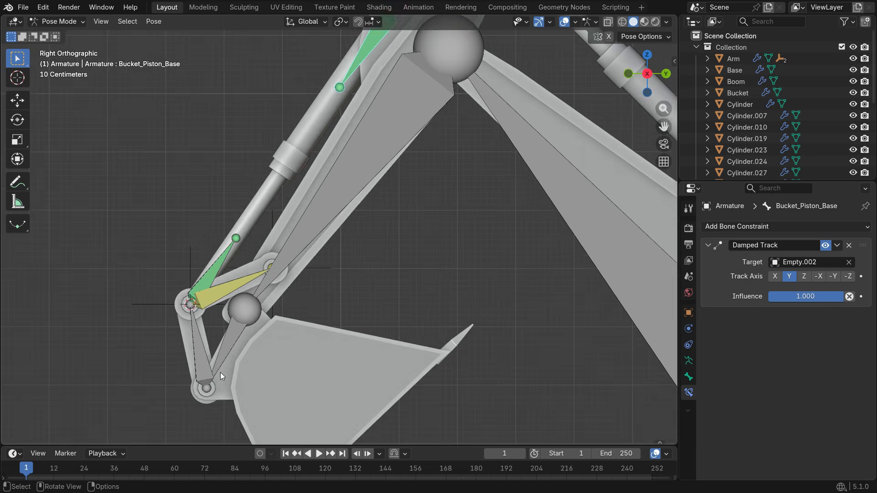
pyautogui.click(225, 349)
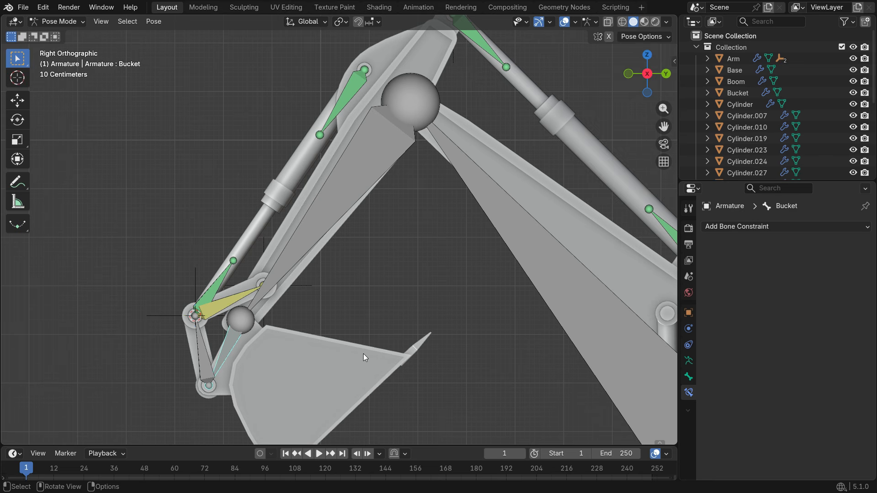
pyautogui.press('r')
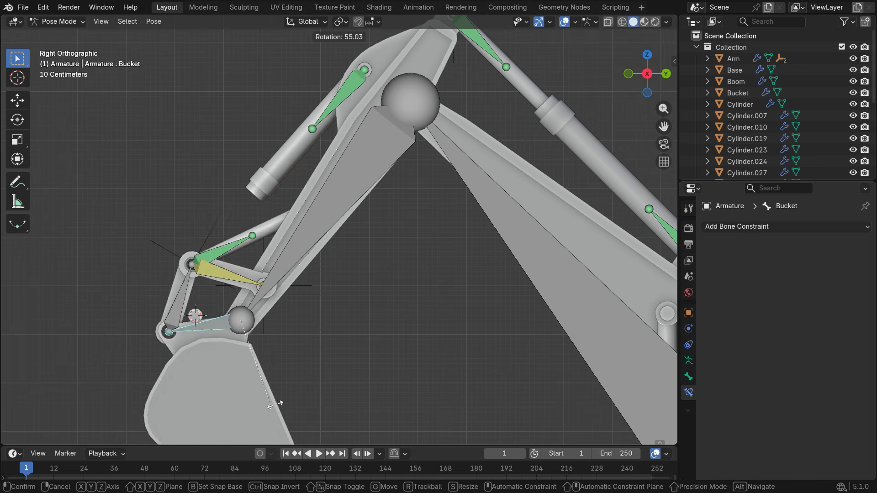
pyautogui.click(352, 351)
# - Set Bucket_Piston_Base as the target bone of Bucket_Piston_Rod's Damped Track, and test-rotate the Bucket bone to check the piston's alignment
pyautogui.click(218, 286)
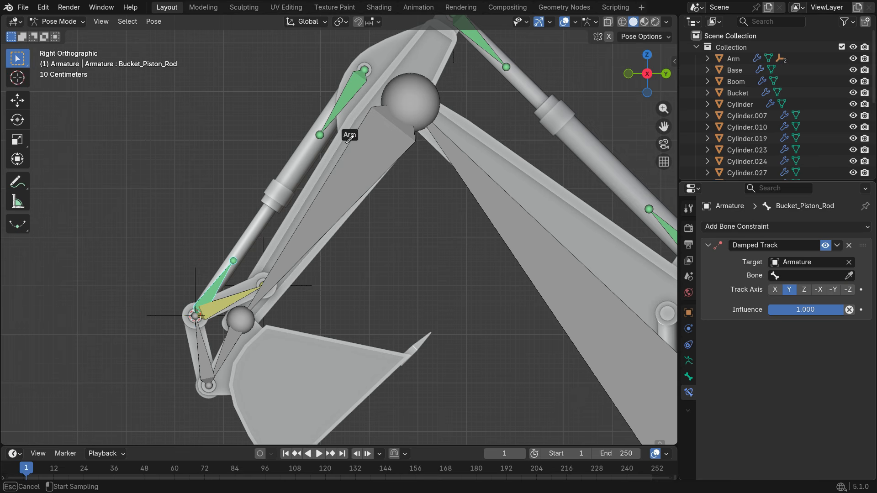
pyautogui.click(349, 100)
pyautogui.click(232, 336)
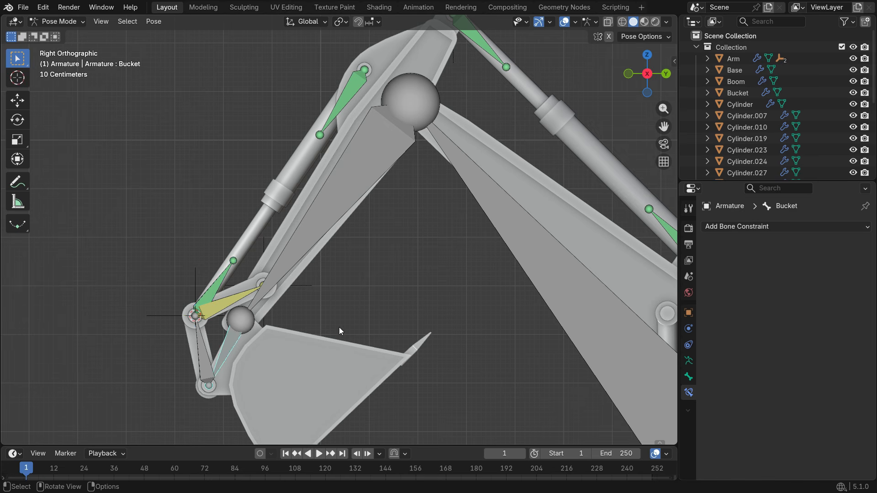
pyautogui.press('r')
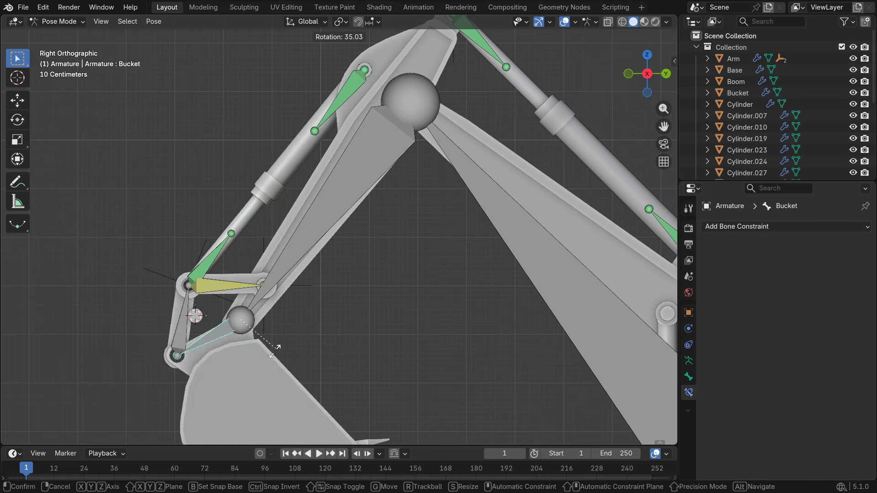
pyautogui.rightClick(252, 363)
# - Test-rotate the Arm and Bucket bones to check the whole linkage, and clear the rotation of all bones
pyautogui.click(321, 222)
pyautogui.scroll(-2, 302, 319)
pyautogui.press('r')
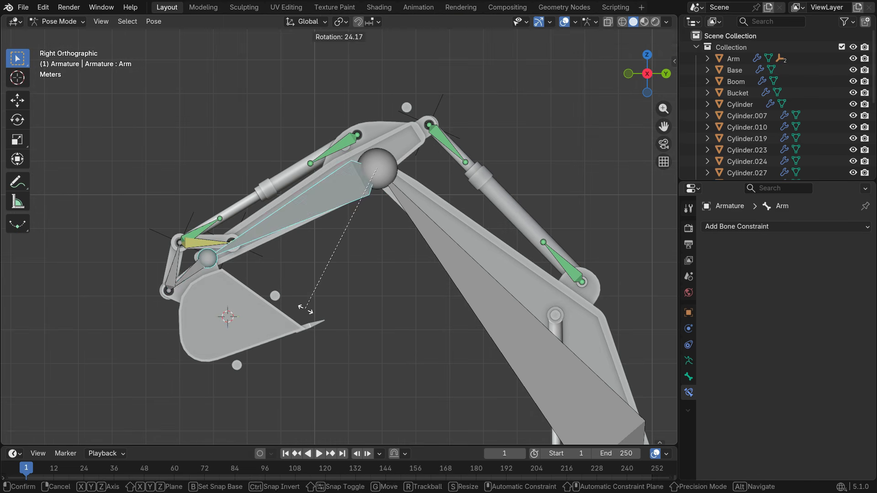
pyautogui.click(304, 311)
pyautogui.click(188, 275)
pyautogui.press('r')
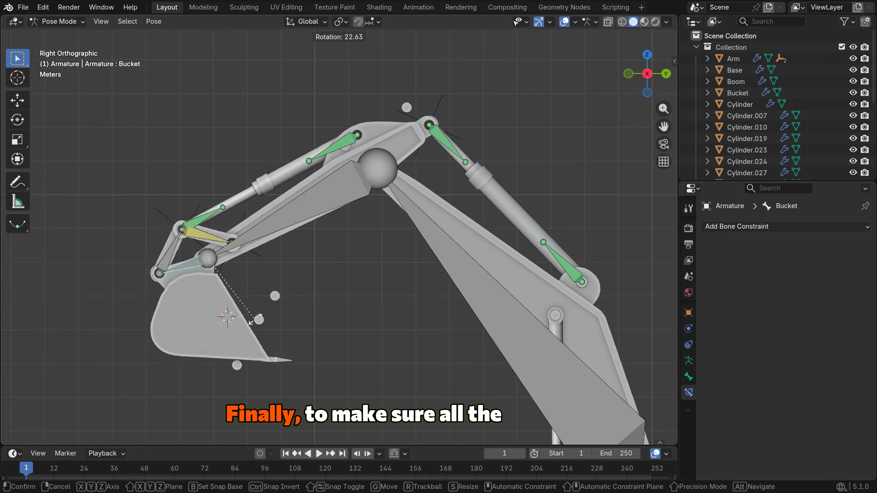
pyautogui.click(303, 322)
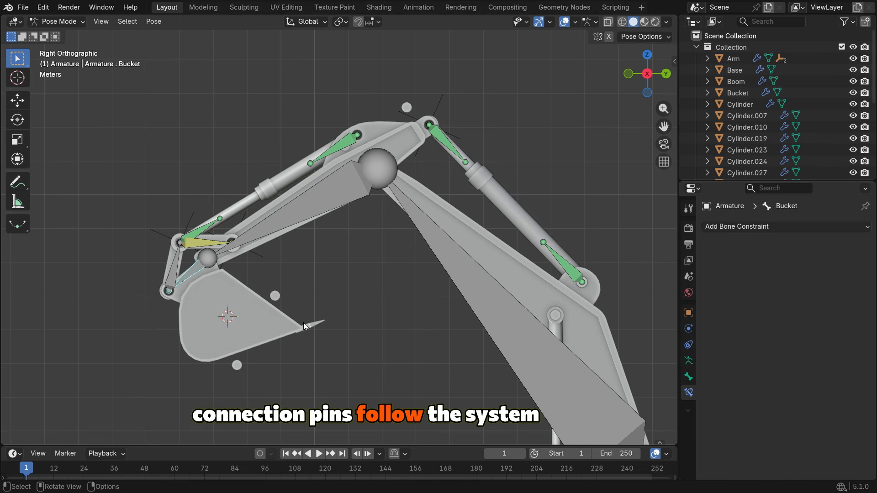
pyautogui.press('a')
pyautogui.hotkey('alt', 'r')
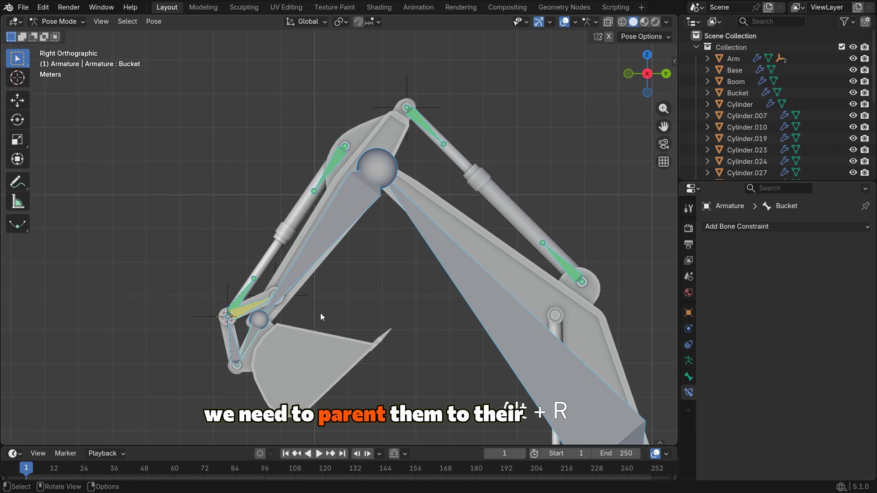
# - Switch to Object Mode and parent the two pins at the ends of Linkage_1 to that linkage with Object (Keep Transform)
pyautogui.click(320, 313)
pyautogui.click(63, 21)
pyautogui.click(65, 34)
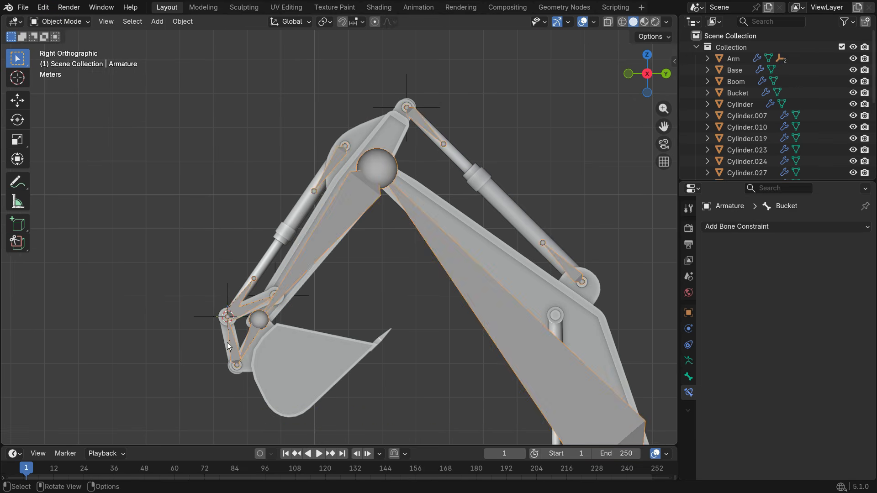
pyautogui.scroll(6, 227, 341)
pyautogui.click(250, 363)
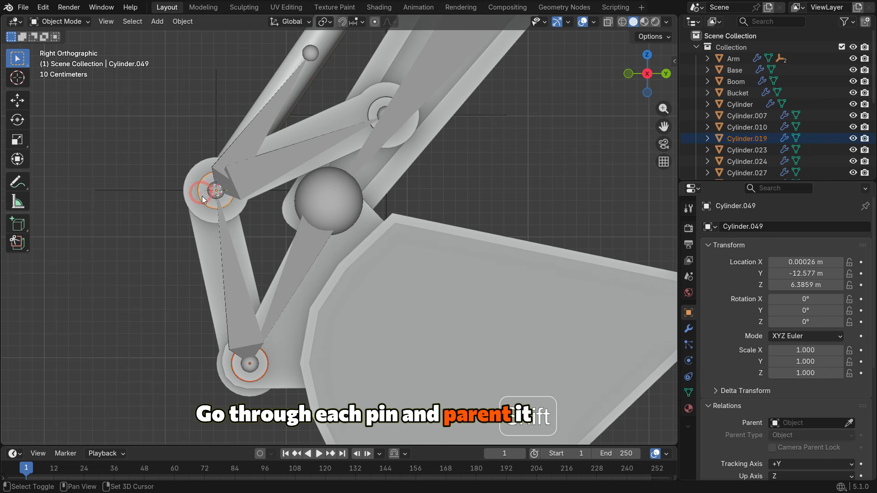
pyautogui.keyDown('shift'); pyautogui.click(202, 262); pyautogui.keyUp('shift')
pyautogui.hotkey('ctrl', 'p')
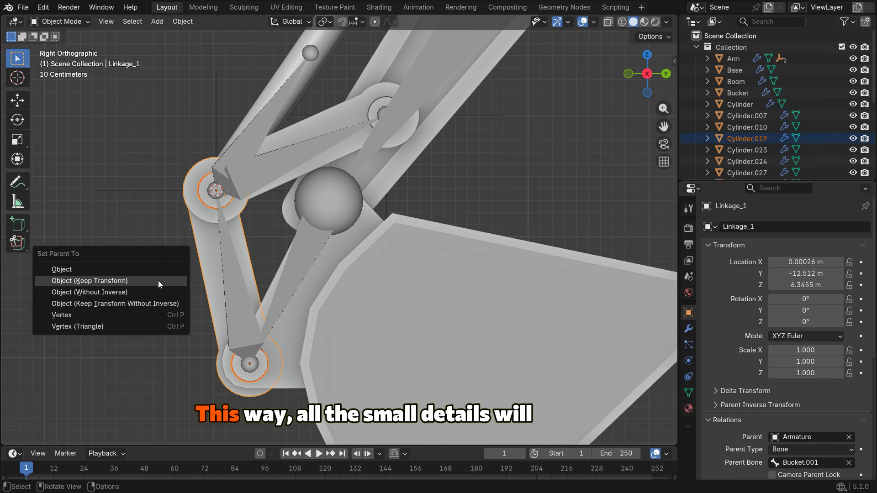
pyautogui.click(158, 281)
# - Parent the pin at the bucket-to-arm joint to the Bucket object with Object (Keep Transform)
pyautogui.moveTo(212, 346); pyautogui.dragTo(312, 242, button='middle')
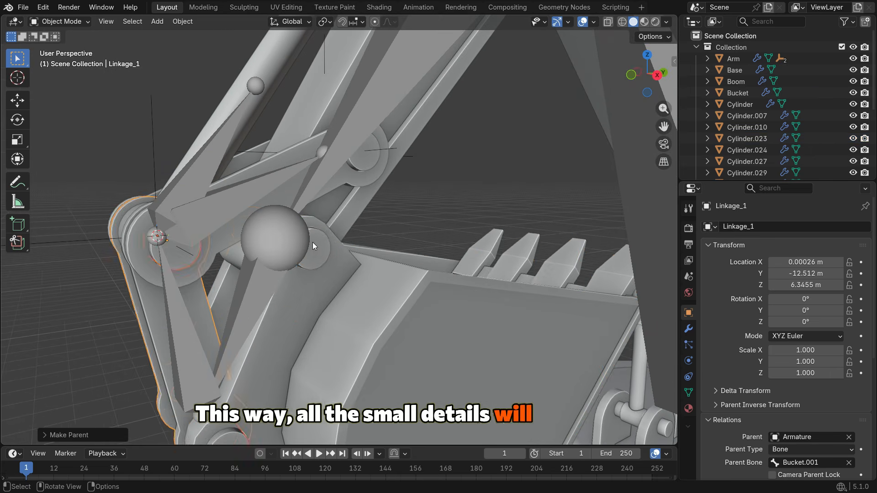
pyautogui.click(316, 253)
pyautogui.keyDown('shift'); pyautogui.click(297, 324); pyautogui.keyUp('shift')
pyautogui.hotkey('ctrl', 'p')
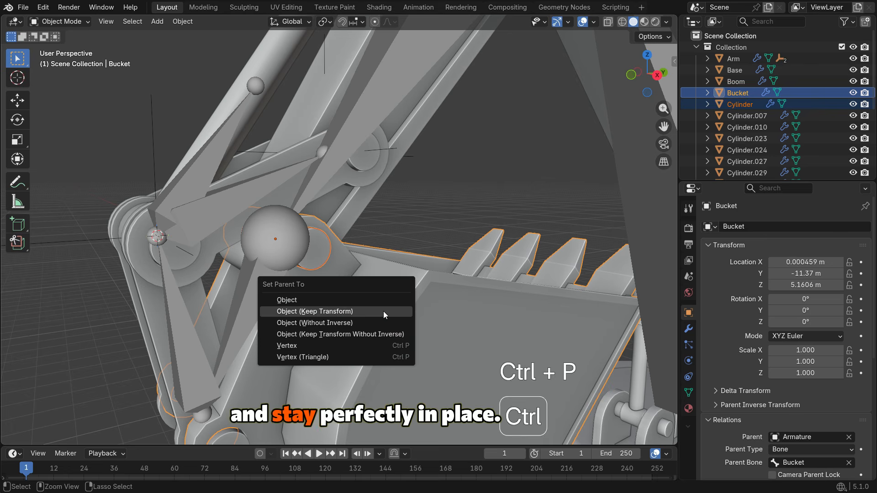
pyautogui.click(383, 311)
# - Parent the linkage pin Cylinder.048 near the lower end of the arm to the Arm object
pyautogui.moveTo(383, 311); pyautogui.dragTo(338, 192, button='middle')
pyautogui.click(338, 192)
pyautogui.scroll(3, 338, 192)
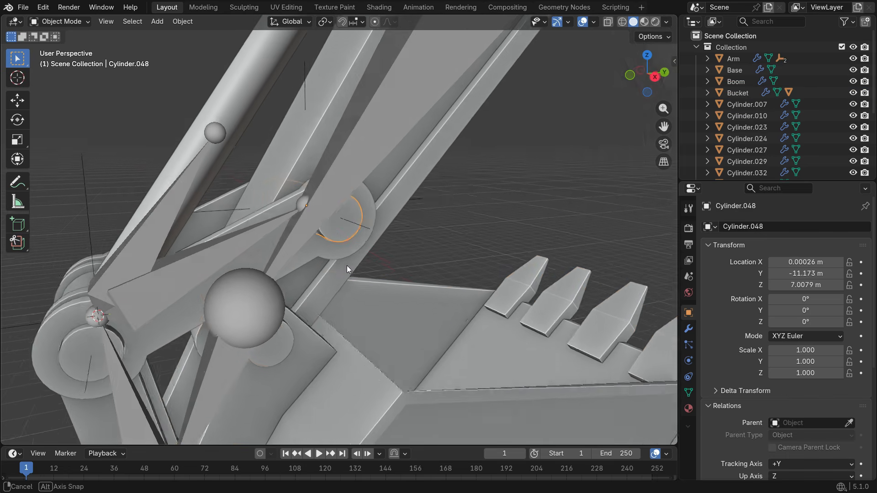
pyautogui.keyDown('shift'); pyautogui.click(317, 164); pyautogui.keyUp('shift')
pyautogui.hotkey('ctrl', 'p')
pyautogui.click(399, 195)
# - Parent the pin holding the bucket piston's upper end to the Arm object
pyautogui.scroll(-6, 203, 312)
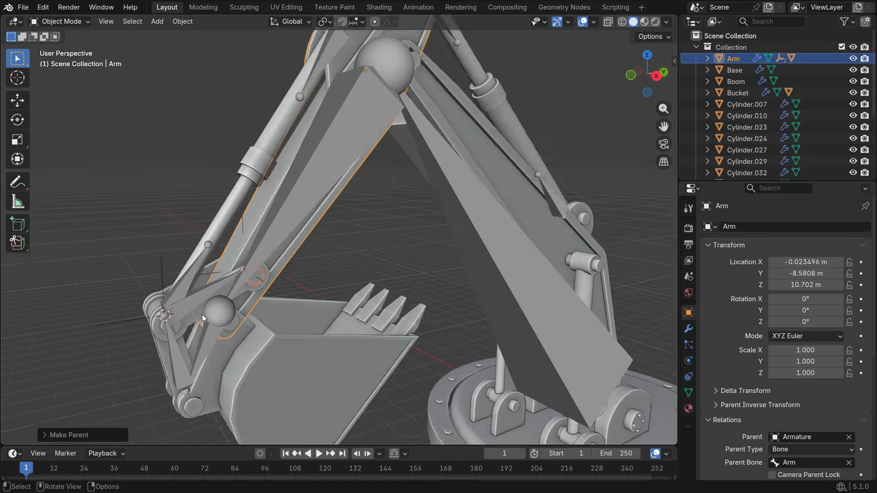
pyautogui.moveTo(202, 314); pyautogui.dragTo(251, 321, button='middle')
pyautogui.keyDown('shift'); pyautogui.moveTo(339, 71); pyautogui.dragTo(299, 169, button='middle'); pyautogui.keyUp('shift')
pyautogui.scroll(5, 301, 165)
pyautogui.click(302, 162)
pyautogui.keyDown('shift'); pyautogui.click(346, 147); pyautogui.keyUp('shift')
pyautogui.hotkey('ctrl', 'p')
pyautogui.click(347, 147)
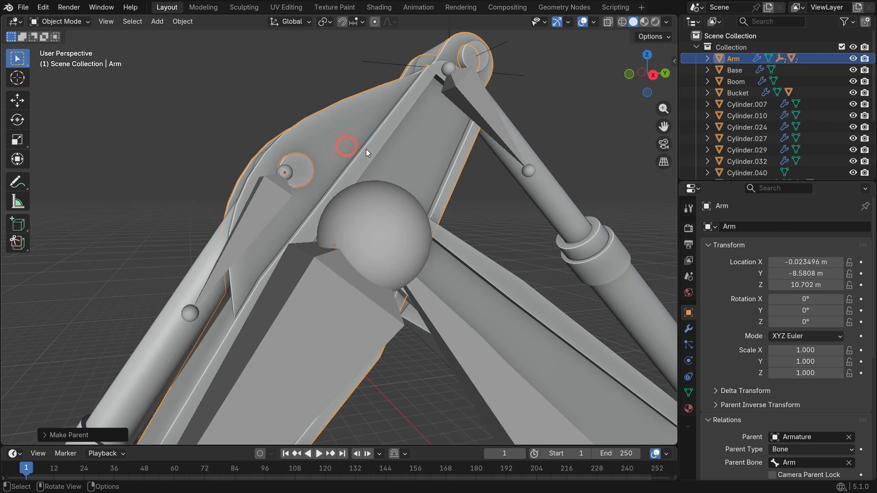
# - Parent the pin at the arm's upper tip, where the arm piston attaches, to the Arm object
pyautogui.moveTo(366, 148); pyautogui.dragTo(357, 174, button='middle')
pyautogui.click(447, 94)
pyautogui.keyDown('shift'); pyautogui.click(396, 173); pyautogui.keyUp('shift')
pyautogui.hotkey('ctrl', 'p')
pyautogui.click(397, 173)
# - Parent the pin at the arm-to-boom joint to the Boom object
pyautogui.scroll(-5, 340, 201)
pyautogui.moveTo(341, 219); pyautogui.dragTo(373, 224, button='middle')
pyautogui.scroll(5, 373, 229)
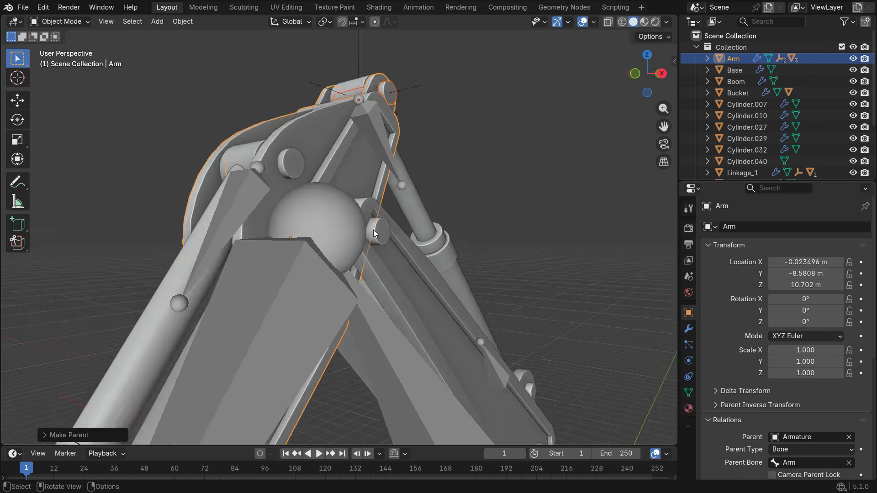
pyautogui.click(382, 230)
pyautogui.keyDown('shift'); pyautogui.click(397, 293); pyautogui.keyUp('shift')
pyautogui.hotkey('ctrl', 'p')
pyautogui.click(396, 292)
# - Parent pin Cylinder.027, which holds the arm piston's lower end on the boom, to the Boom object
pyautogui.scroll(-6, 396, 292)
pyautogui.moveTo(402, 299); pyautogui.dragTo(391, 319, button='middle')
pyautogui.scroll(6, 417, 304)
pyautogui.click(405, 292)
pyautogui.keyDown('shift'); pyautogui.click(352, 359); pyautogui.keyUp('shift')
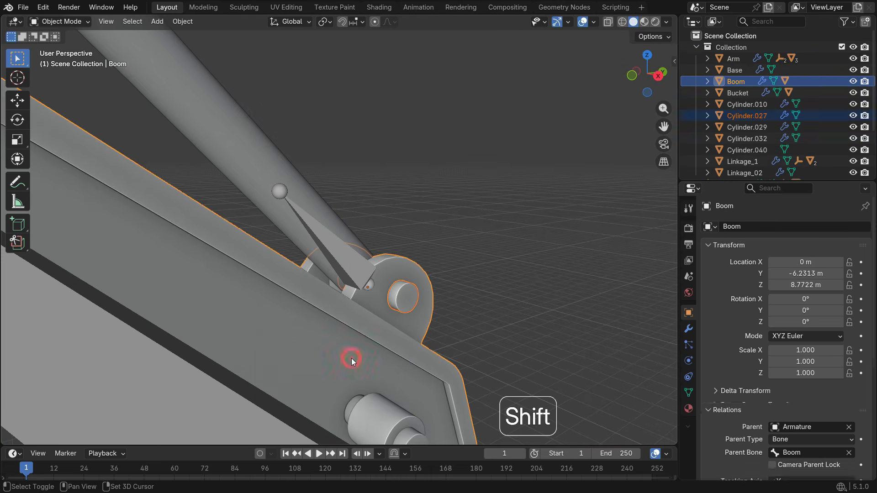
pyautogui.hotkey('ctrl', 'p')
pyautogui.click(351, 359)
# - Parent the two boom piston pins and the boom pivot pin on the turntable brackets to the Base object
pyautogui.scroll(-5, 352, 358)
pyautogui.moveTo(352, 358); pyautogui.dragTo(338, 313, button='middle')
pyautogui.scroll(3, 344, 394)
pyautogui.moveTo(345, 393); pyautogui.dragTo(364, 394, button='middle')
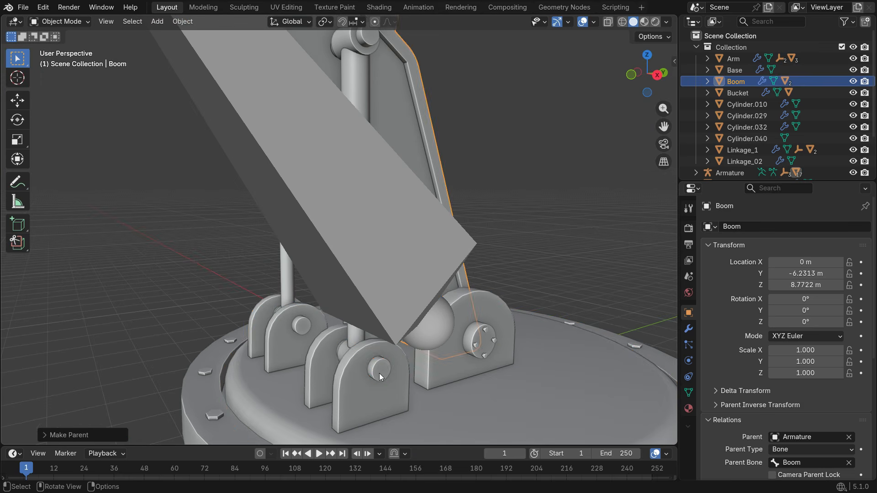
pyautogui.click(379, 373)
pyautogui.keyDown('shift'); pyautogui.click(357, 393); pyautogui.keyUp('shift')
pyautogui.click(303, 327)
pyautogui.keyDown('shift'); pyautogui.click(378, 369); pyautogui.keyUp('shift')
pyautogui.keyDown('shift'); pyautogui.click(483, 353); pyautogui.keyUp('shift')
pyautogui.keyDown('shift'); pyautogui.click(501, 361); pyautogui.keyUp('shift')
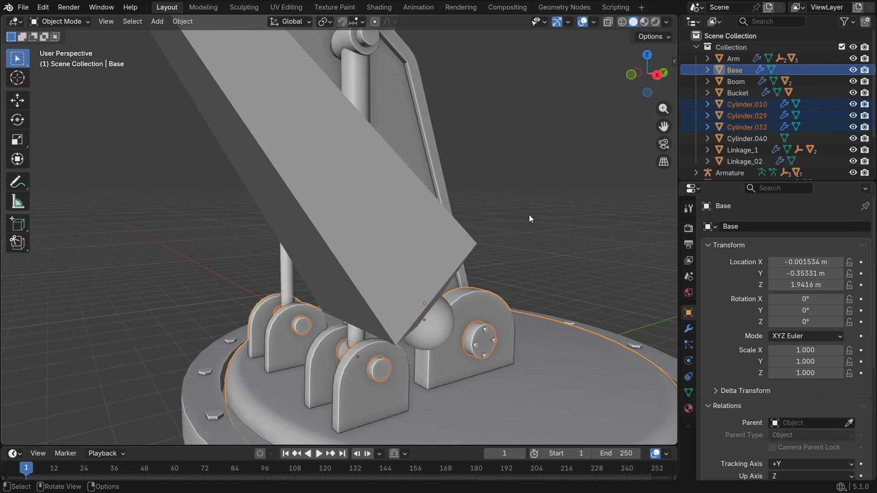
pyautogui.hotkey('ctrl', 'p')
pyautogui.click(529, 215)
# - Put the armature in Pose Mode and test-rotate the Bucket and Arm bones in right view to check the pins
pyautogui.scroll(-6, 529, 215)
pyautogui.scroll(4, 264, 211)
pyautogui.click(264, 211)
pyautogui.hotkey('ctrl', 'Tab')
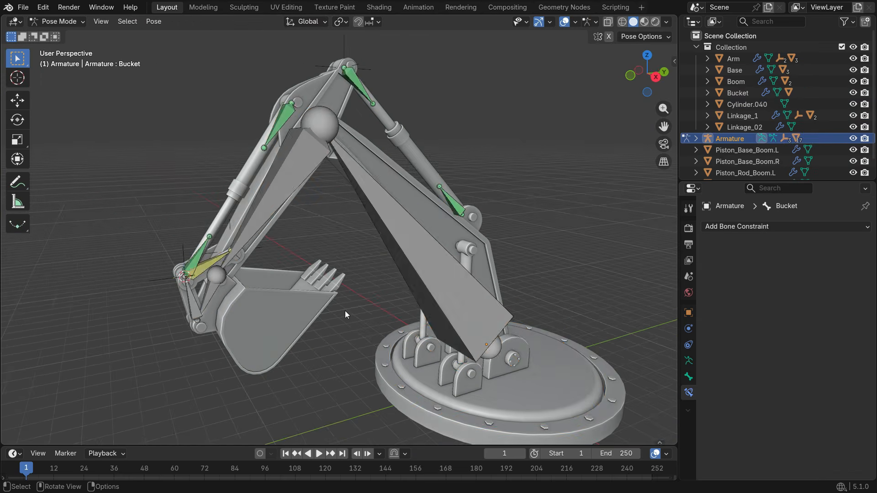
pyautogui.press('KP_3')
pyautogui.press('r')
pyautogui.click(286, 218)
pyautogui.click(287, 219)
pyautogui.press('r')
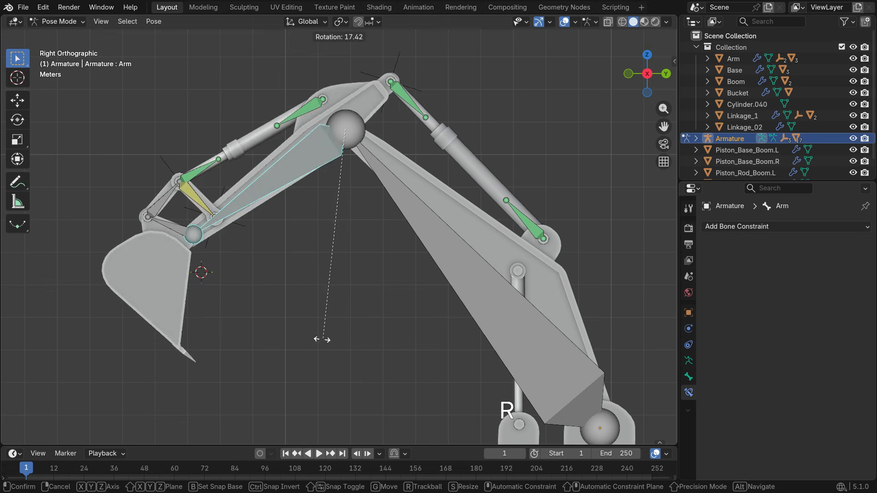
pyautogui.click(276, 340)
# - Test-rotate the Boom bone to check the whole assembly, and clear the rotation of all bones
pyautogui.click(488, 323)
pyautogui.press('r')
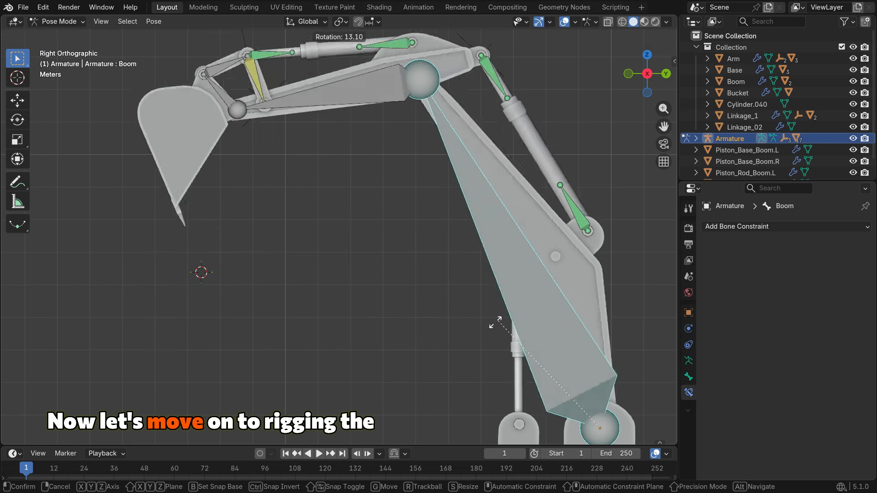
pyautogui.click(504, 324)
pyautogui.scroll(-4, 407, 274)
pyautogui.keyDown('shift'); pyautogui.moveTo(407, 272); pyautogui.dragTo(406, 301, button='middle'); pyautogui.keyUp('shift')
pyautogui.scroll(2, 404, 300)
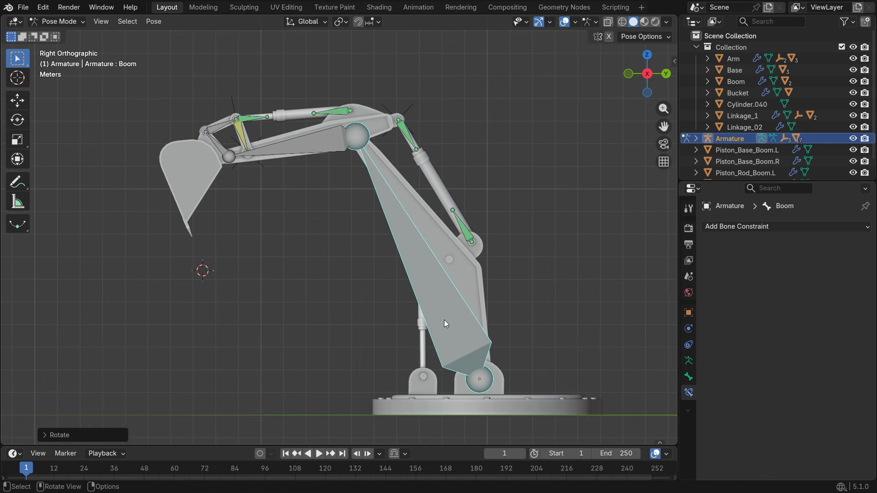
pyautogui.press('a')
pyautogui.hotkey('alt', 'r')
# - Set the armature's viewport display to Stick and try selecting the Boom, Arm and Arm_Piston_Base bones
pyautogui.scroll(1, 378, 313)
pyautogui.scroll(1, 424, 301)
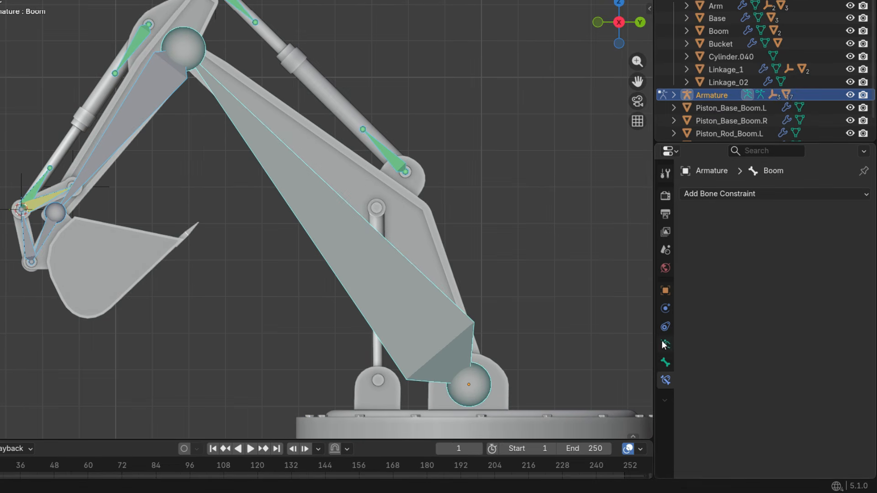
pyautogui.click(689, 360)
pyautogui.scroll(-5, 708, 380)
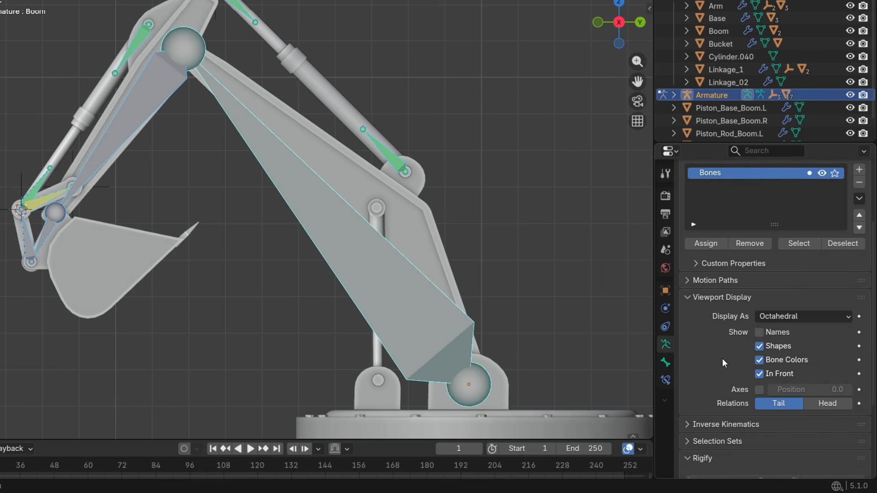
pyautogui.click(780, 317)
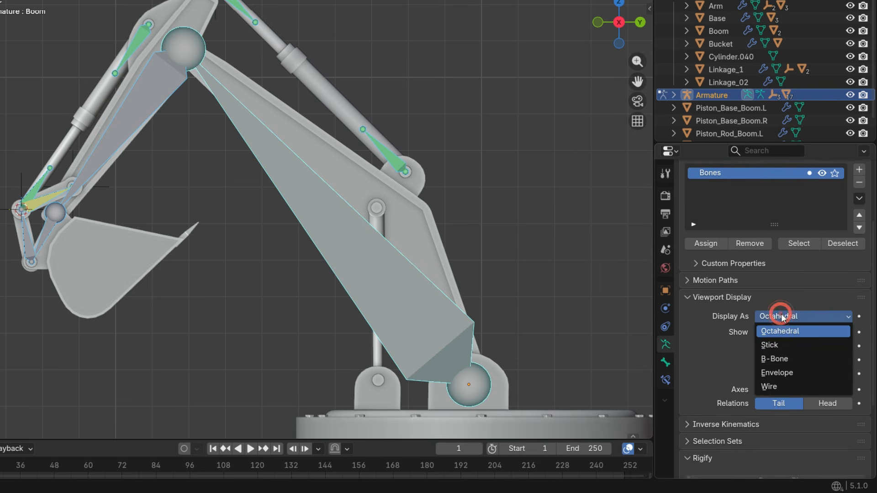
pyautogui.click(782, 346)
pyautogui.click(353, 248)
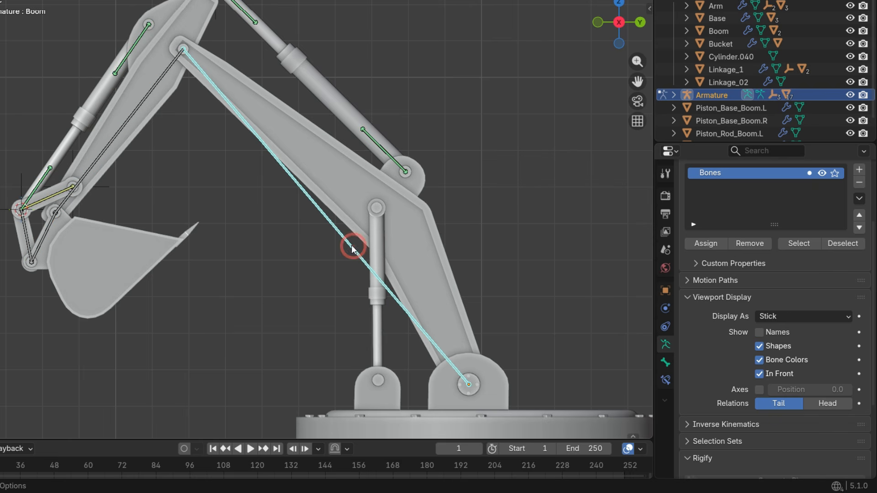
pyautogui.click(132, 123)
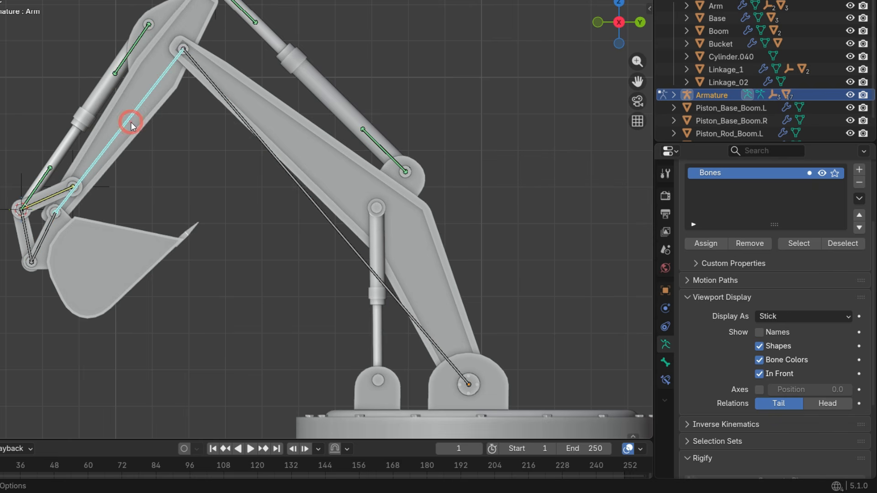
pyautogui.click(378, 145)
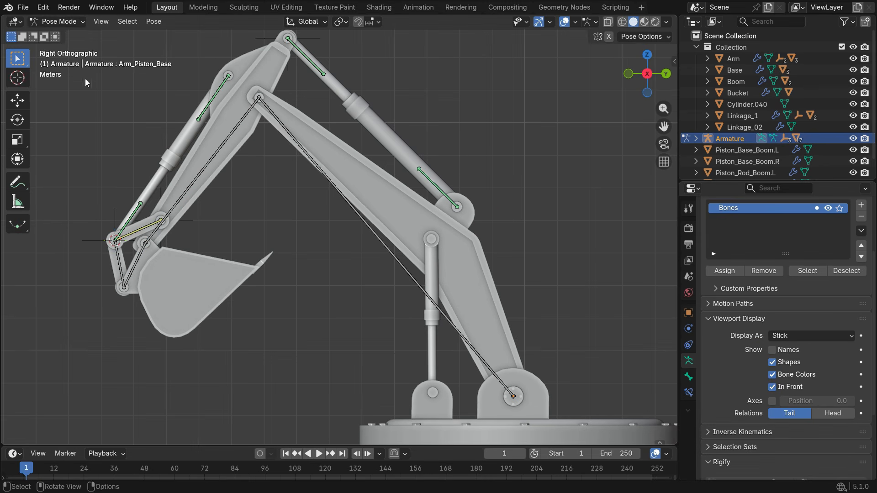
# - In Object Mode, isolate Piston_Base_Boom.R and snap the 3D cursor to the inner face loop of its pin hole in Edit Mode
pyautogui.click(71, 23)
pyautogui.click(72, 34)
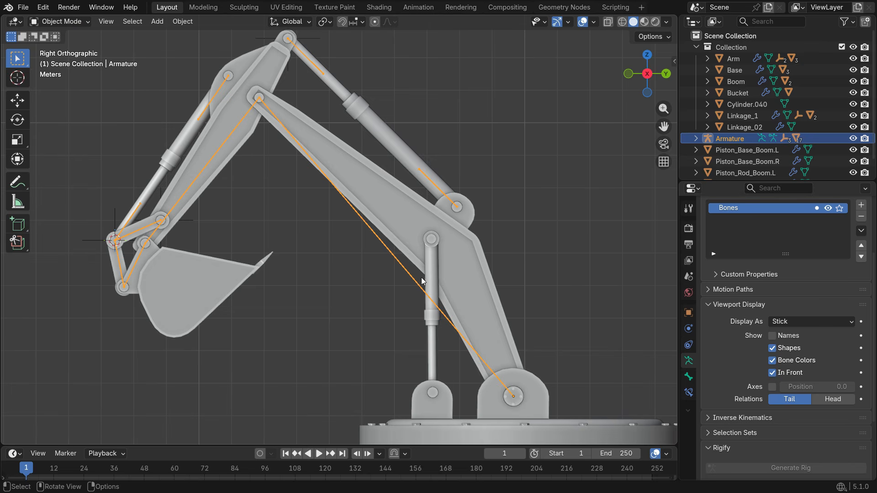
pyautogui.moveTo(421, 278)
pyautogui.mouseDown(button='middle')
pyautogui.moveTo(467, 285)
pyautogui.moveTo(433, 267)
pyautogui.mouseUp(button='middle')
pyautogui.scroll(3, 433, 267)
pyautogui.click(433, 263)
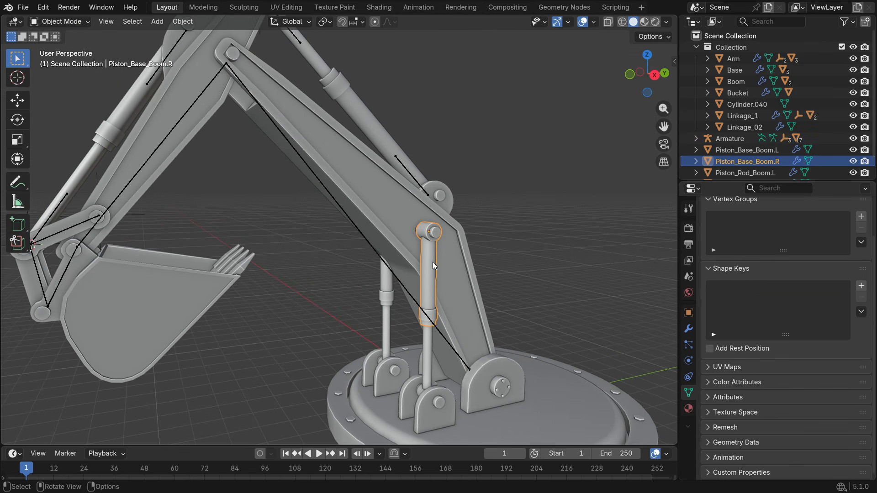
pyautogui.press('KP_Divide')
pyautogui.press('Tab')
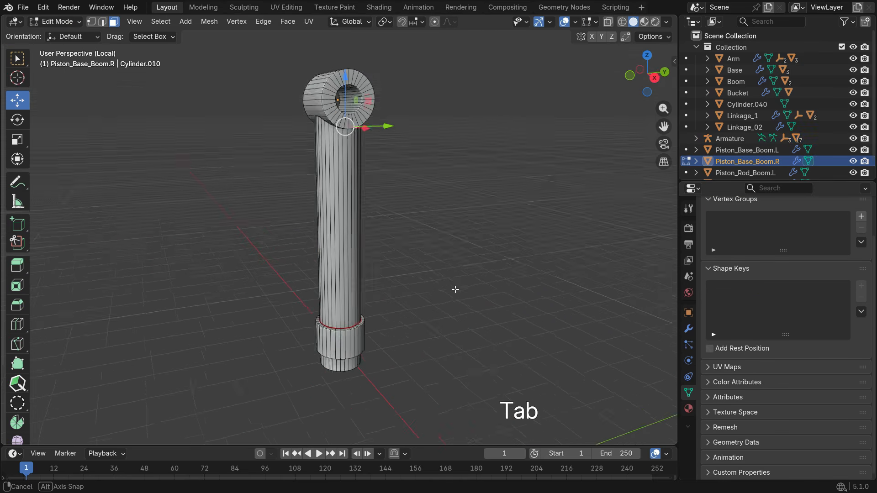
pyautogui.scroll(4, 333, 76)
pyautogui.keyDown('alt'); pyautogui.click(372, 128); pyautogui.keyUp('alt')
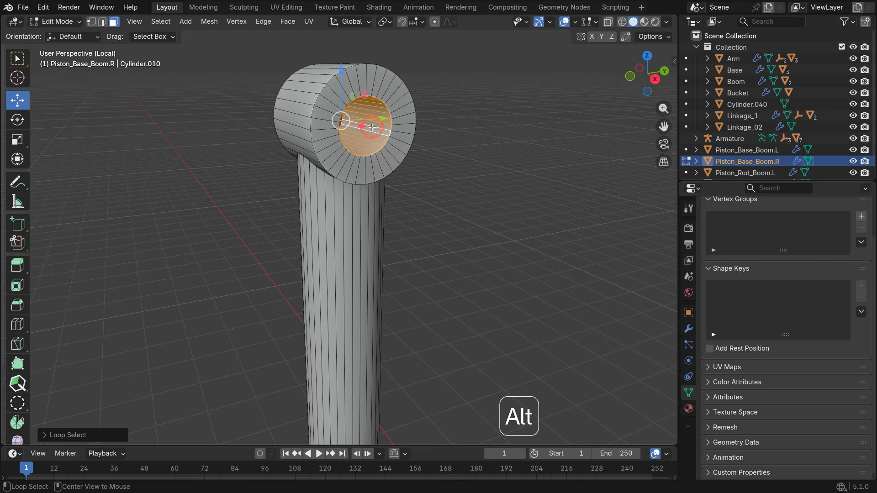
pyautogui.hotkey('shift', 's')
pyautogui.click(491, 241)
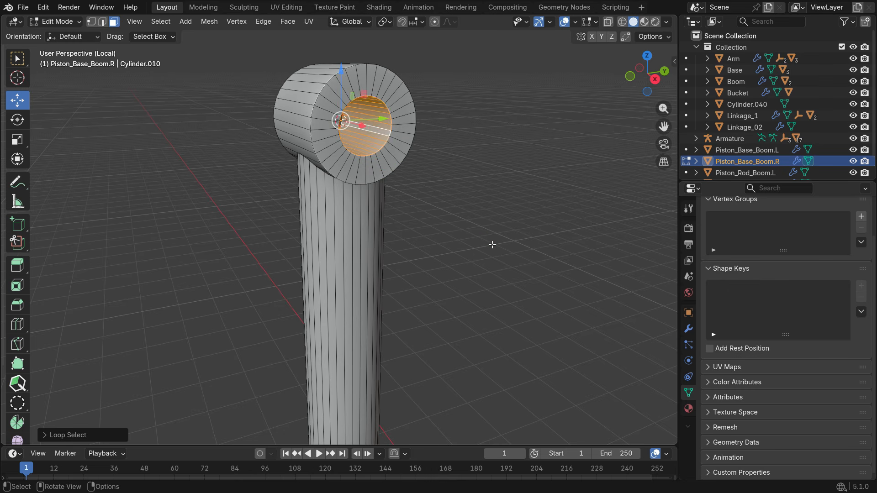
pyautogui.press('KP_Divide')
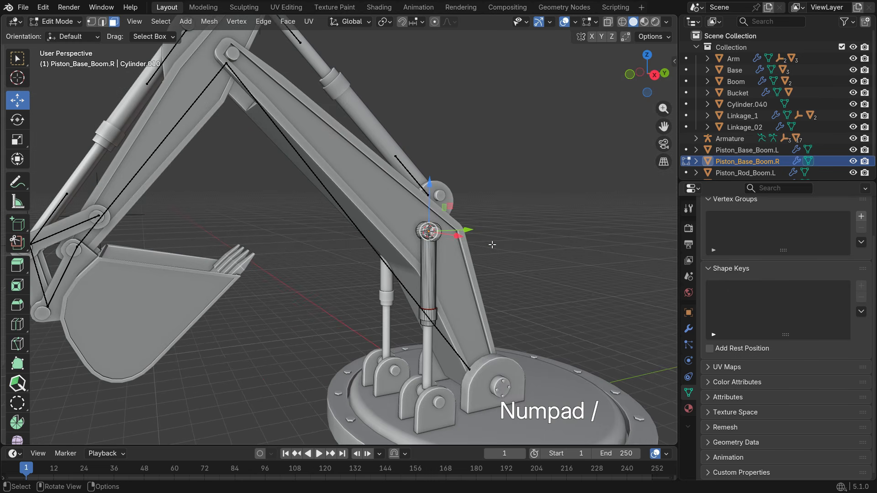
# - Add a bone to the armature at the 3D cursor and rotate it in right view to point down along the boom piston base
pyautogui.moveTo(492, 245); pyautogui.dragTo(493, 275, button='middle')
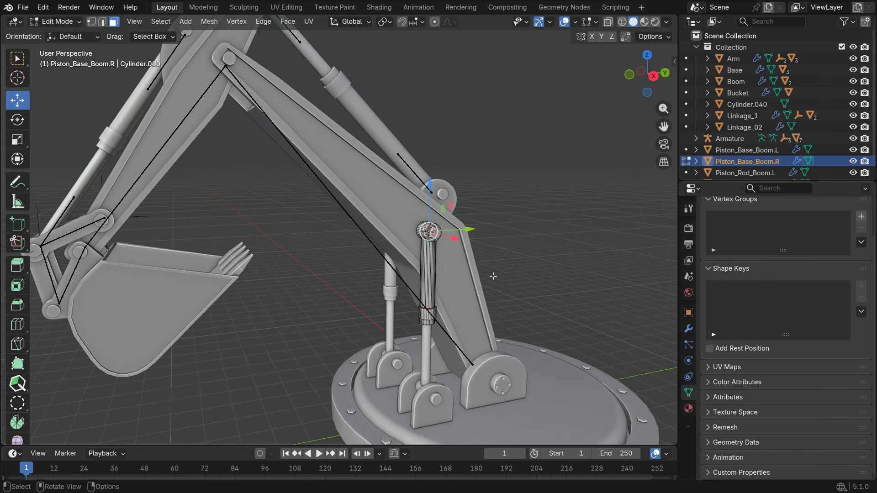
pyautogui.click(394, 272)
pyautogui.press('Tab')
pyautogui.scroll(2, 537, 303)
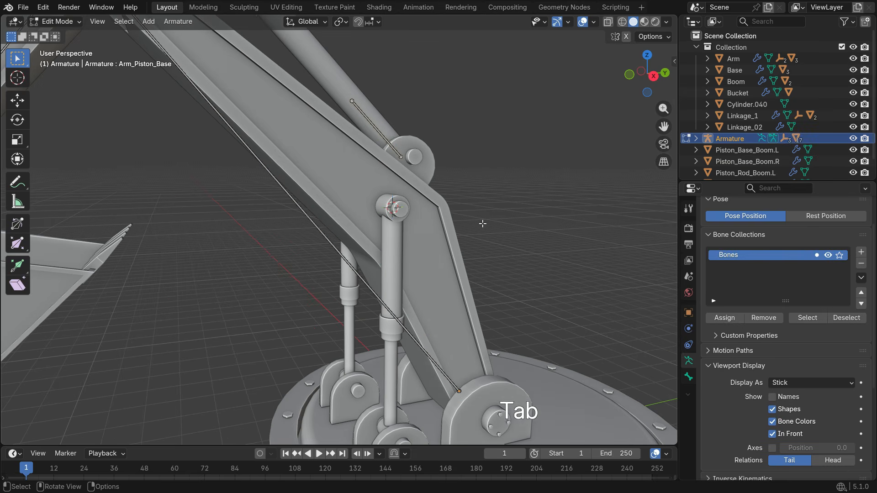
pyautogui.hotkey('shift', 'a')
pyautogui.press('KP_3')
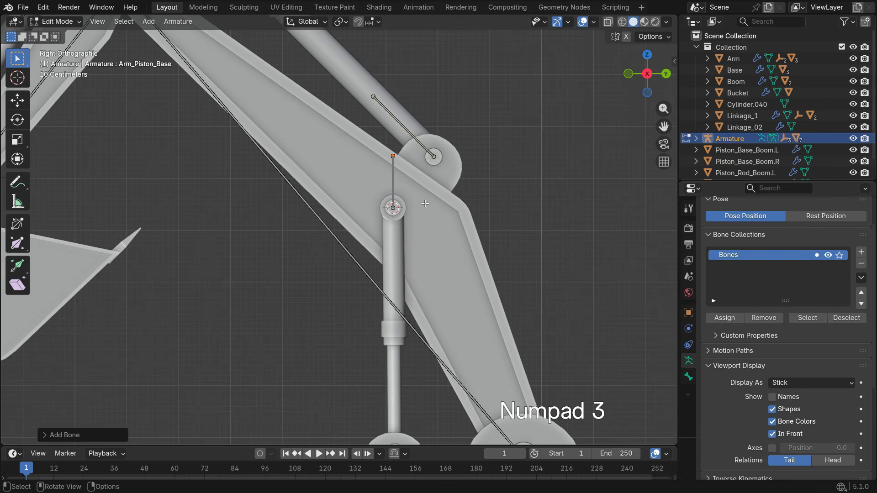
pyautogui.press('r')
pyautogui.click(349, 256)
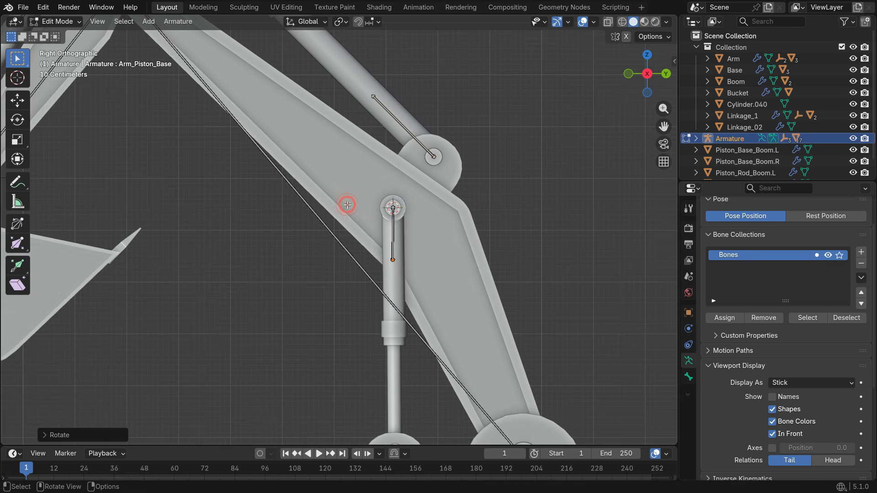
# - Edit Piston_Base_Boom.R and snap the 3D cursor to the ring of faces at the cylinder's lower end
pyautogui.scroll(2, 392, 275)
pyautogui.press('Tab')
pyautogui.click(387, 270)
pyautogui.scroll(1, 387, 270)
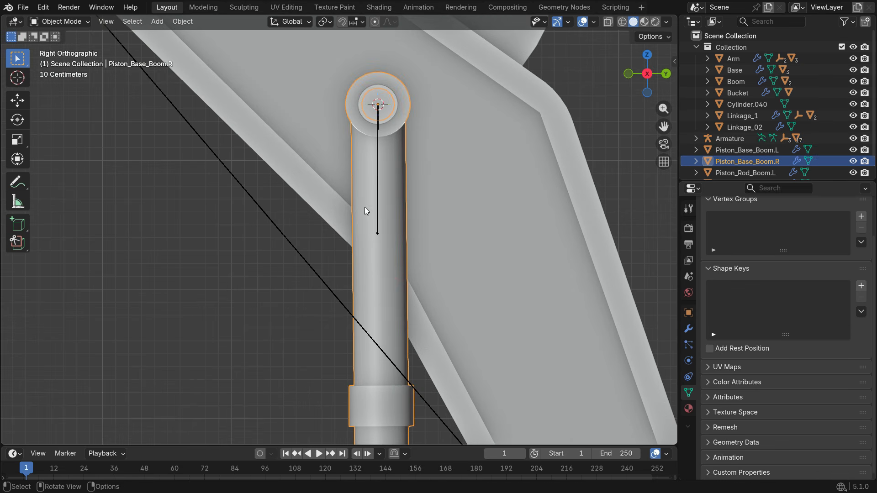
pyautogui.scroll(-1, 365, 207)
pyautogui.moveTo(379, 295); pyautogui.dragTo(407, 268, button='middle')
pyautogui.press('Tab')
pyautogui.scroll(4, 402, 297)
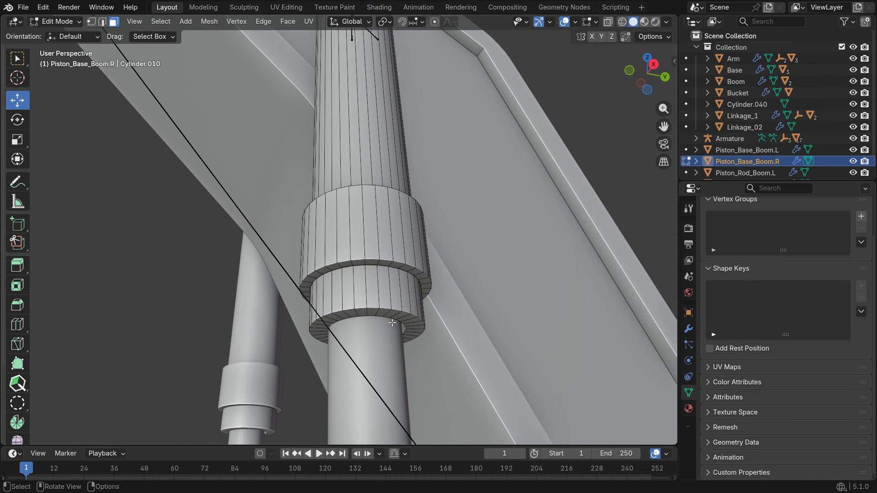
pyautogui.keyDown('alt'); pyautogui.click(396, 314); pyautogui.keyUp('alt')
pyautogui.hotkey('shift', 's')
pyautogui.click(487, 308)
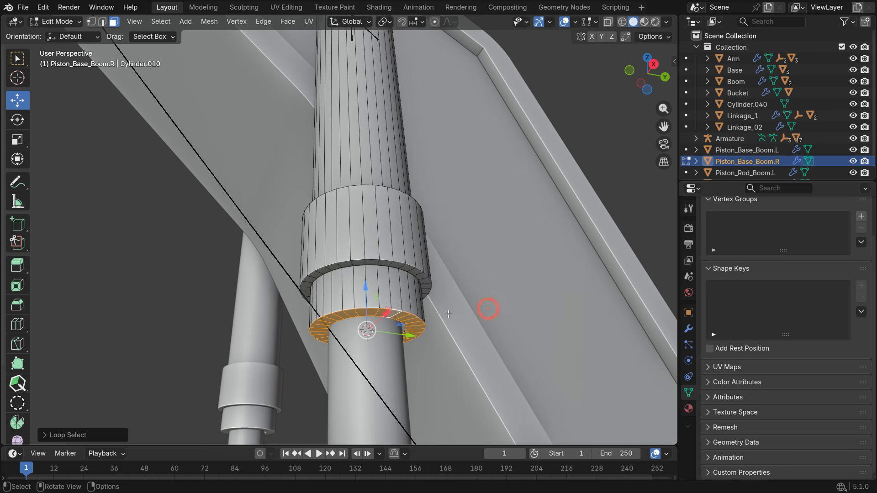
# - Snap the tail of the right boom piston base bone to the 3D cursor in the armature's Edit Mode
pyautogui.scroll(-2, 368, 332)
pyautogui.scroll(2, 369, 333)
pyautogui.press('Tab')
pyautogui.click(358, 132)
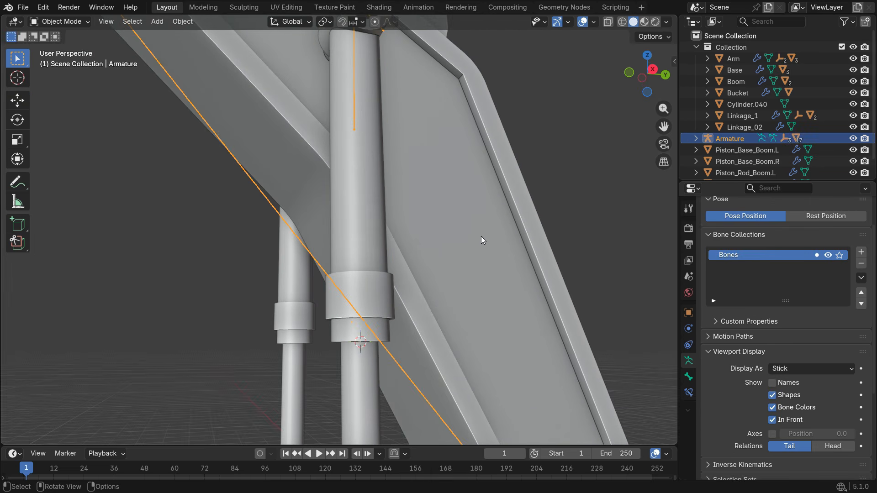
pyautogui.press('Tab')
pyautogui.hotkey('shift', 's')
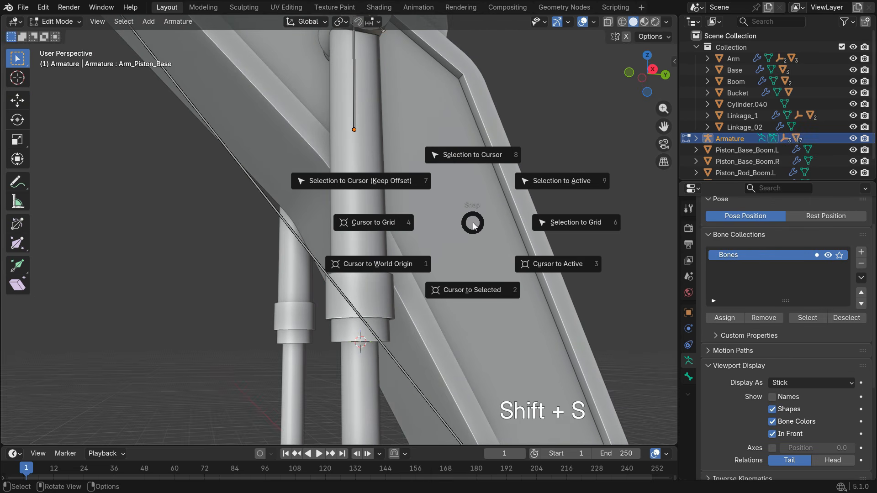
pyautogui.click(470, 152)
pyautogui.scroll(-4, 398, 346)
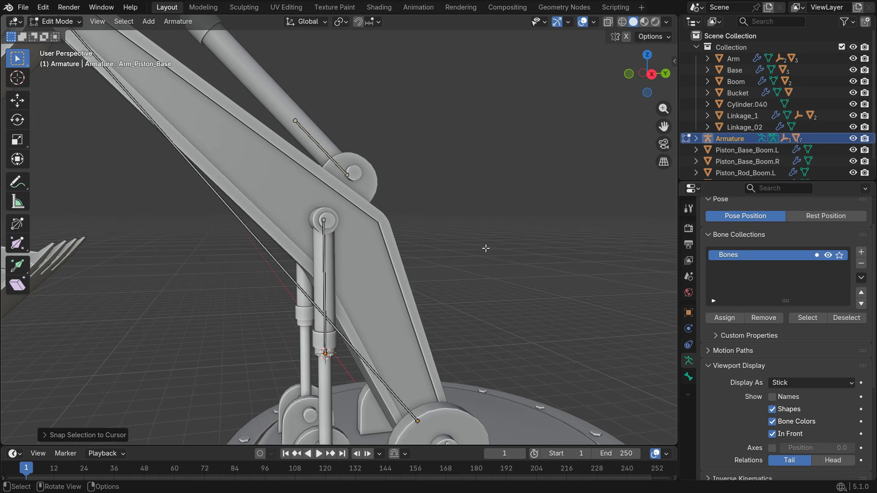
# - Shorten the right boom piston base bone by reducing its length so it ends partway down the cylinder
pyautogui.press('n')
pyautogui.moveTo(589, 199); pyautogui.dragTo(525, 311)
pyautogui.hotkey('ctrl', 'z')
pyautogui.click(323, 275)
pyautogui.press('n')
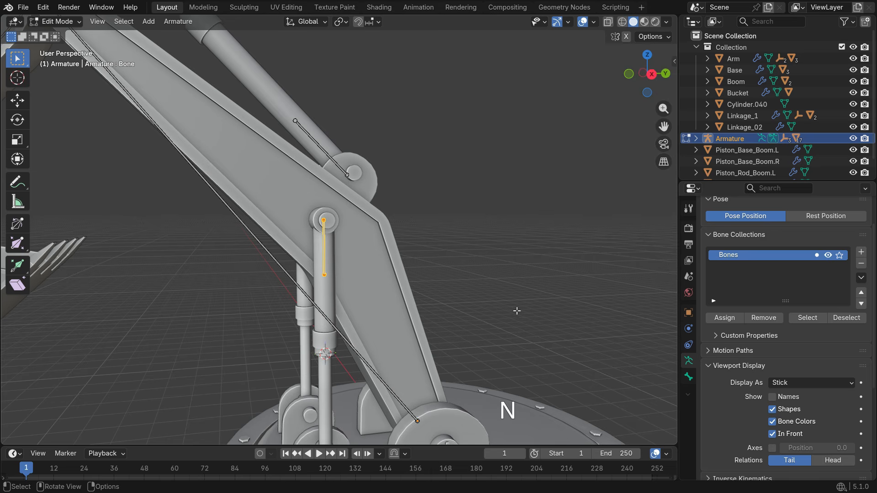
# - Rename the right boom piston base bone as Boom_Piston_Base.R
pyautogui.scroll(3, 461, 224)
pyautogui.press('F2')
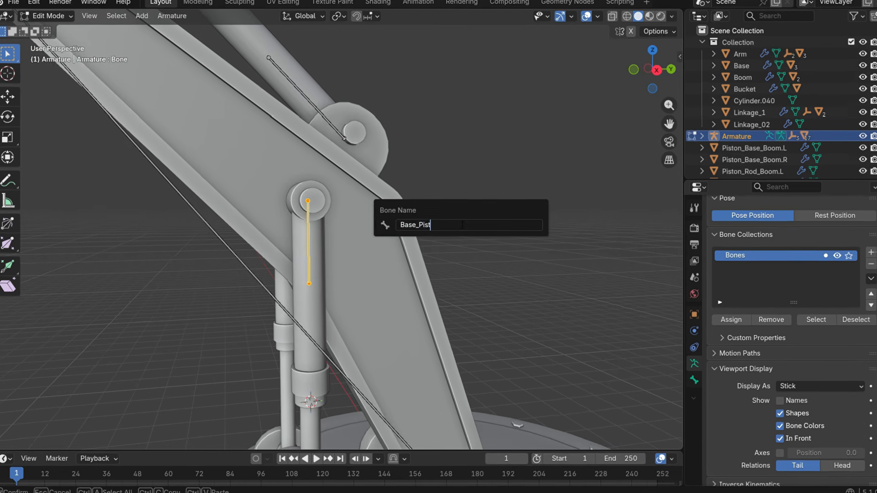
pyautogui.press('BackSpace')
pyautogui.press('BackSpace')
pyautogui.press('BackSpace')
pyautogui.press('BackSpace')
pyautogui.press('BackSpace')
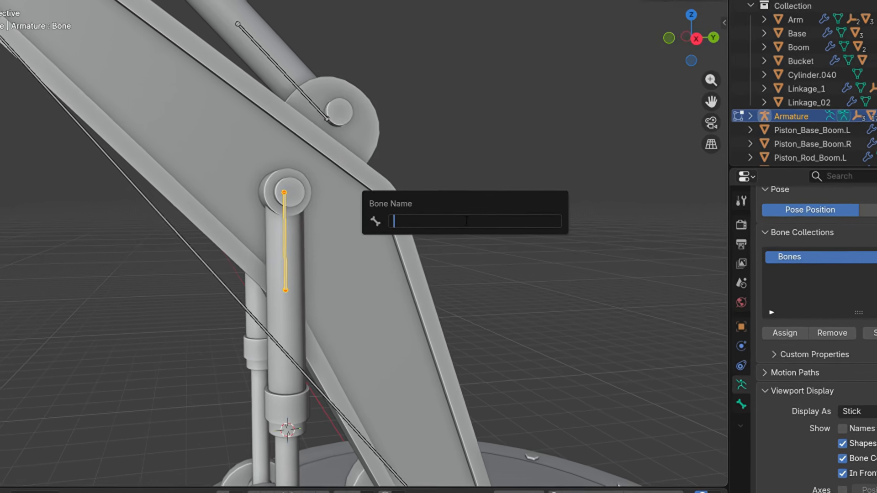
pyautogui.write('Boom_Piston_Base')
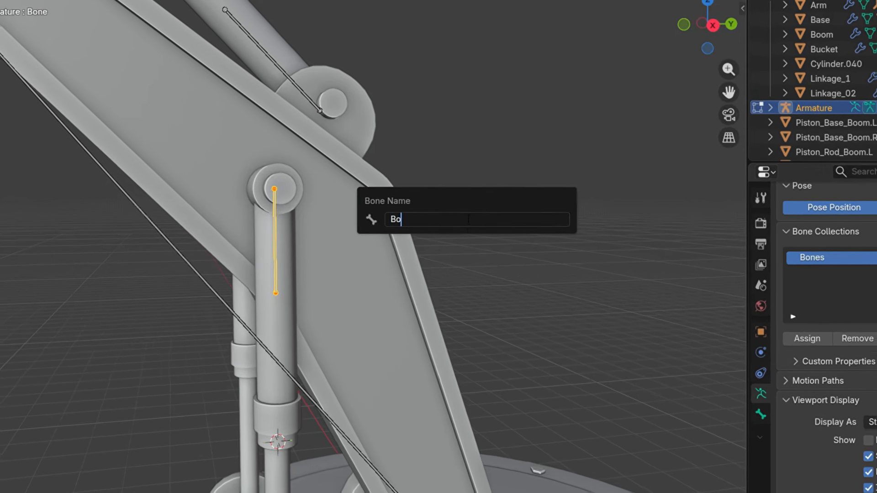
pyautogui.write('.R')
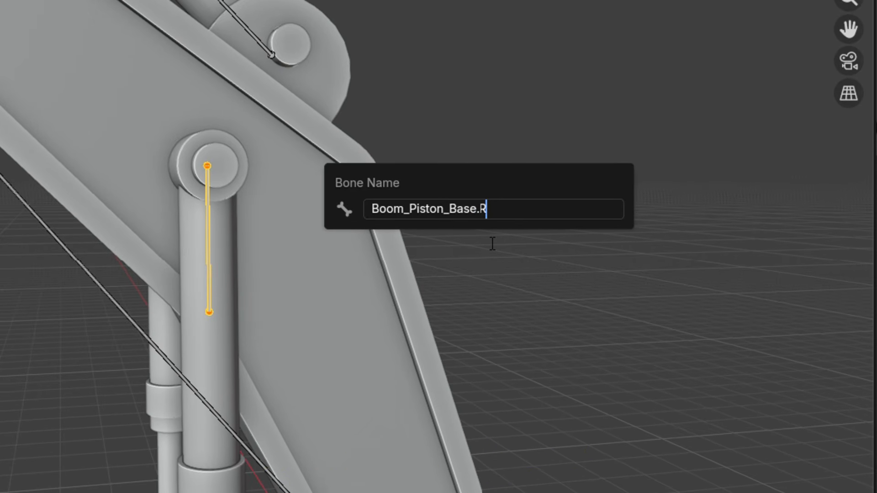
pyautogui.press('Return')
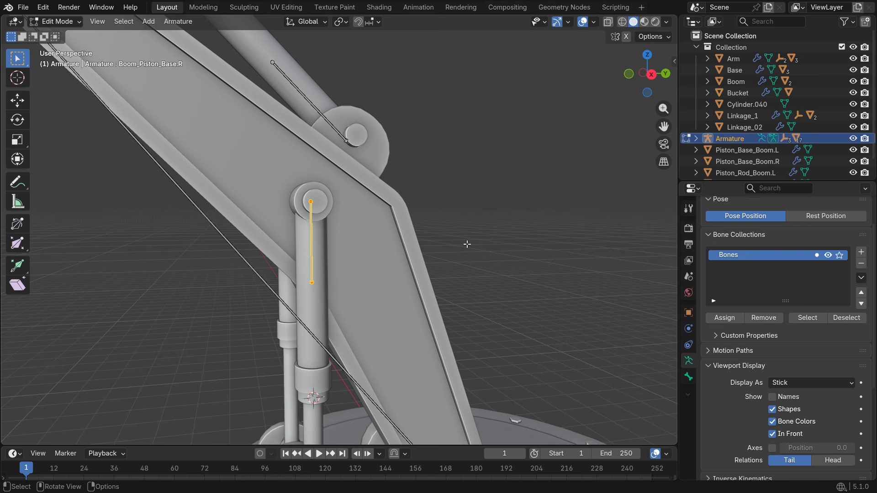
# - Isolate Piston_Rod_Boom.R, snap the 3D cursor to the inner face loop of its pin hole in Edit Mode, and restore the full scene
pyautogui.scroll(-5, 357, 220)
pyautogui.press('Tab')
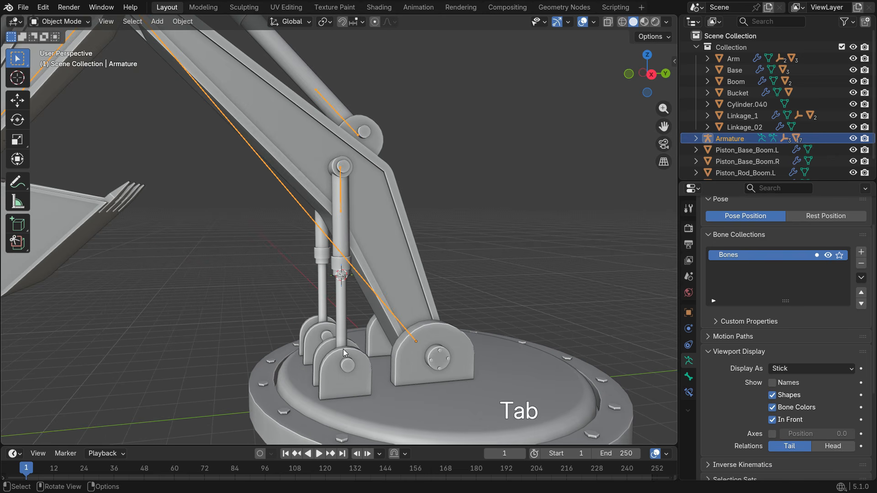
pyautogui.scroll(2, 344, 349)
pyautogui.click(341, 325)
pyautogui.press('KP_Divide')
pyautogui.press('Tab')
pyautogui.scroll(5, 340, 366)
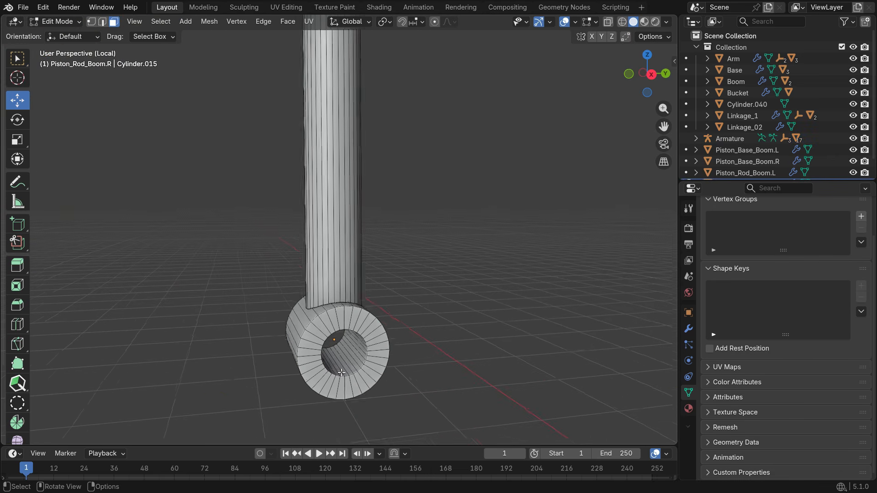
pyautogui.keyDown('alt'); pyautogui.click(342, 359); pyautogui.keyUp('alt')
pyautogui.hotkey('shift', 's')
pyautogui.click(487, 304)
pyautogui.press('KP_Divide')
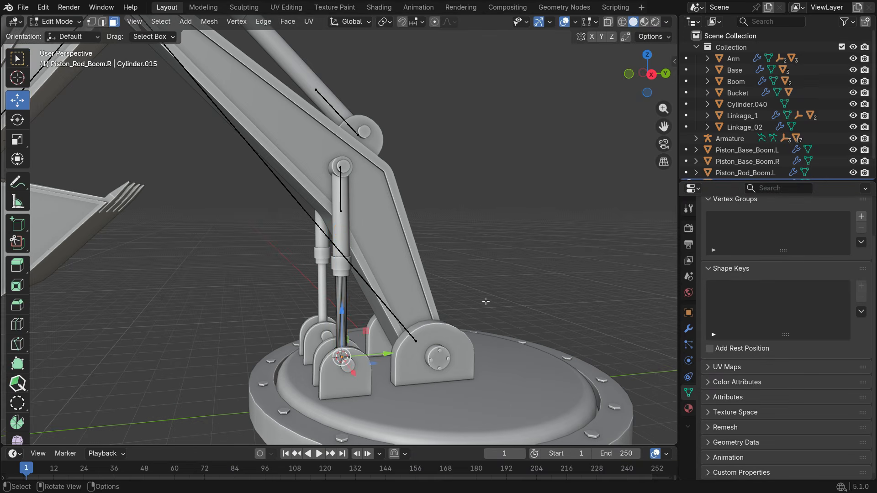
# - Add a bone to the armature at the 3D cursor in the piston rod's pin hole
pyautogui.press('Tab')
pyautogui.click(385, 306)
pyautogui.press('Tab')
pyautogui.hotkey('shift', 'a')
pyautogui.scroll(3, 347, 343)
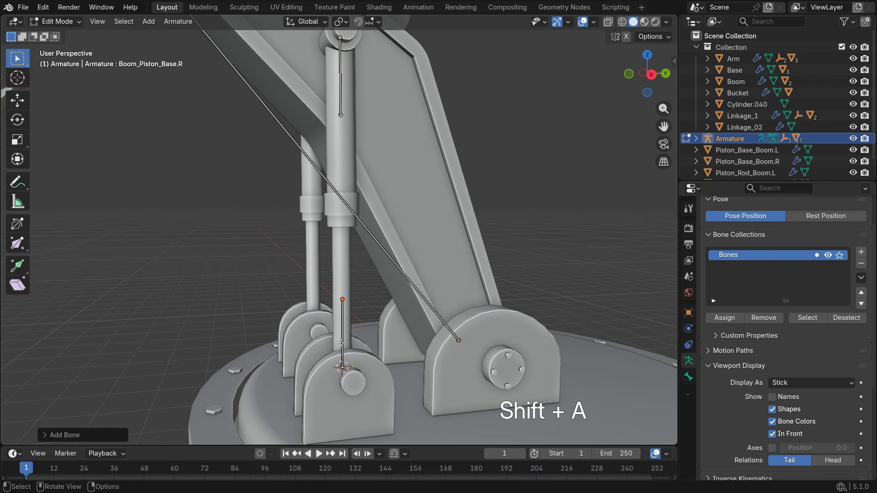
# - Isolate Piston_Rod_Boom.R in Edit Mode and snap the 3D cursor to the end face at the top of the rod
pyautogui.press('Tab')
pyautogui.click(343, 269)
pyautogui.press('KP_Divide')
pyautogui.press('Tab')
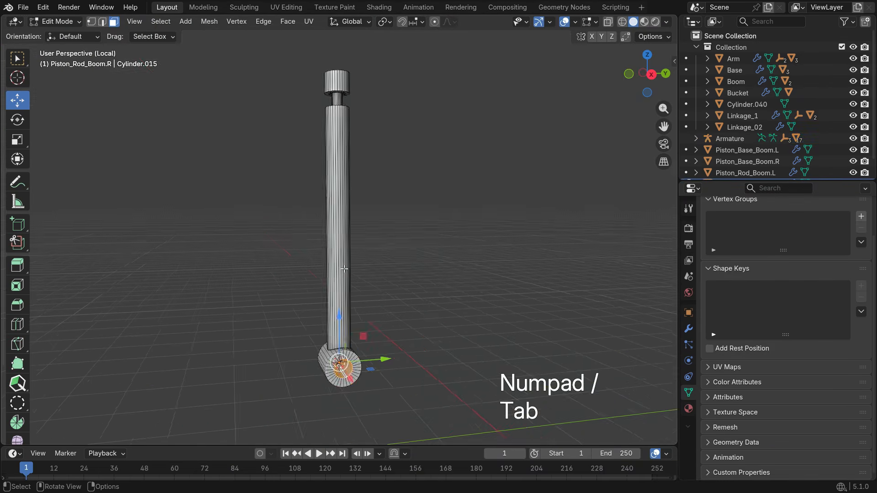
pyautogui.keyDown('shift'); pyautogui.moveTo(344, 268); pyautogui.dragTo(345, 365, button='middle'); pyautogui.keyUp('shift')
pyautogui.moveTo(345, 269); pyautogui.dragTo(365, 301, button='middle')
pyautogui.click(339, 190)
pyautogui.hotkey('shift', 's')
pyautogui.click(445, 257)
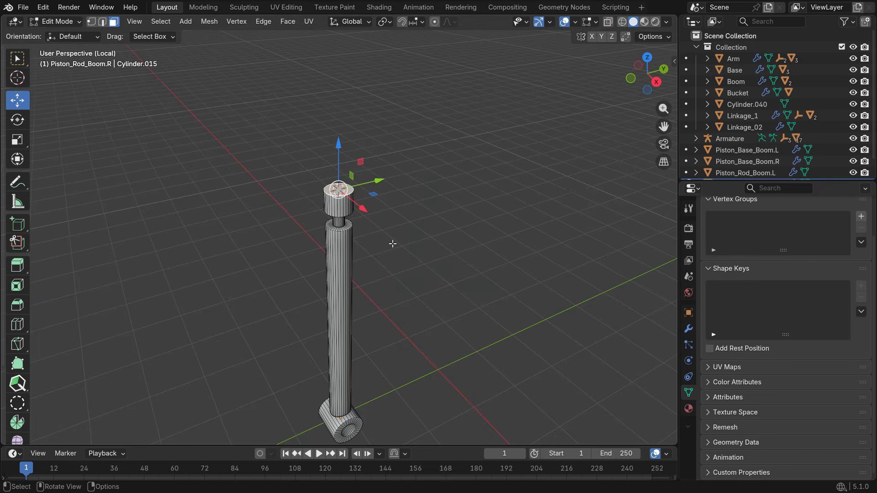
# - Return to the full scene and snap the new rod bone's tail to the 3D cursor in the armature's Edit Mode
pyautogui.press('KP_Divide')
pyautogui.press('Tab')
pyautogui.click(343, 325)
pyautogui.press('Tab')
pyautogui.scroll(1, 345, 326)
pyautogui.hotkey('shift', 's')
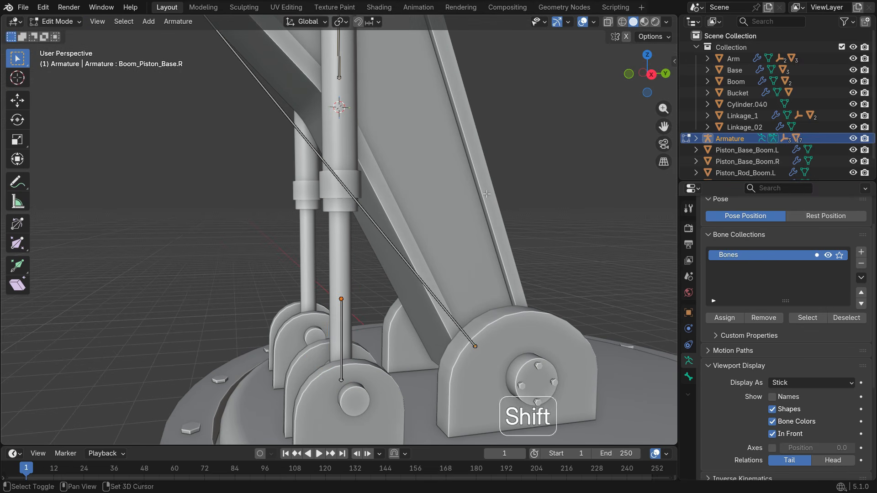
pyautogui.click(487, 125)
# - Select the new rod bone and shorten its length so it covers only the lower part of the rod
pyautogui.click(350, 264)
pyautogui.press('n')
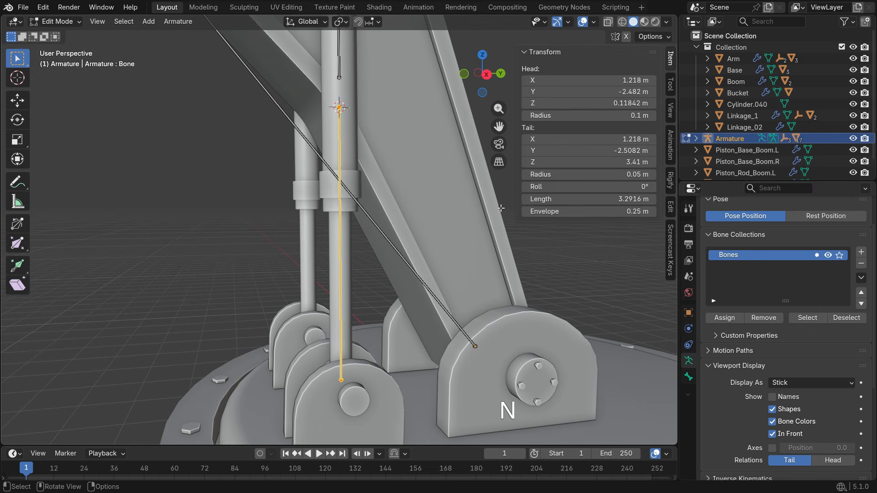
pyautogui.moveTo(594, 199); pyautogui.dragTo(531, 199)
pyautogui.press('n')
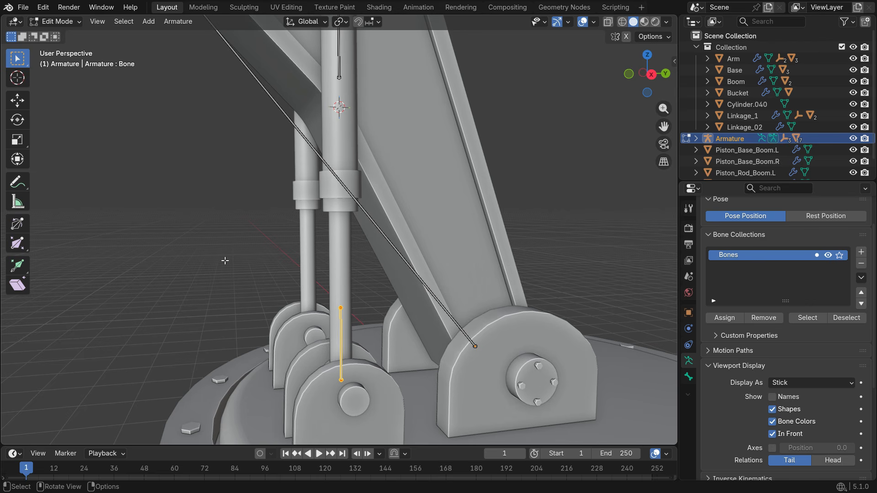
# - Rename the rod bone as Boom_Piston_Rod.R
pyautogui.press('F2')
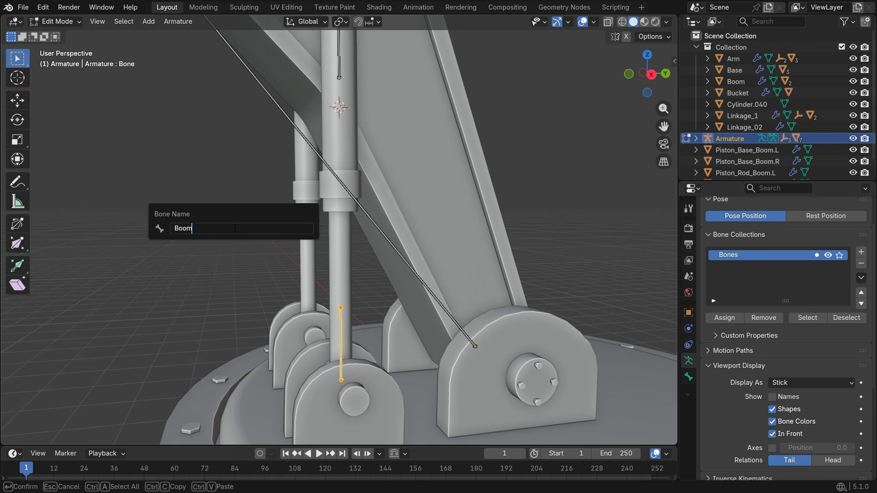
pyautogui.write('Boom_Pisron')
pyautogui.press('BackSpace')
pyautogui.press('BackSpace')
pyautogui.press('BackSpace')
pyautogui.write('ton')
pyautogui.press('Return')
# - Symmetrize the Boom_Piston_Base.R and Boom_Piston_Rod.R bones to the other side and select each mirrored bone to check its name
pyautogui.moveTo(275, 248); pyautogui.dragTo(285, 227, button='middle')
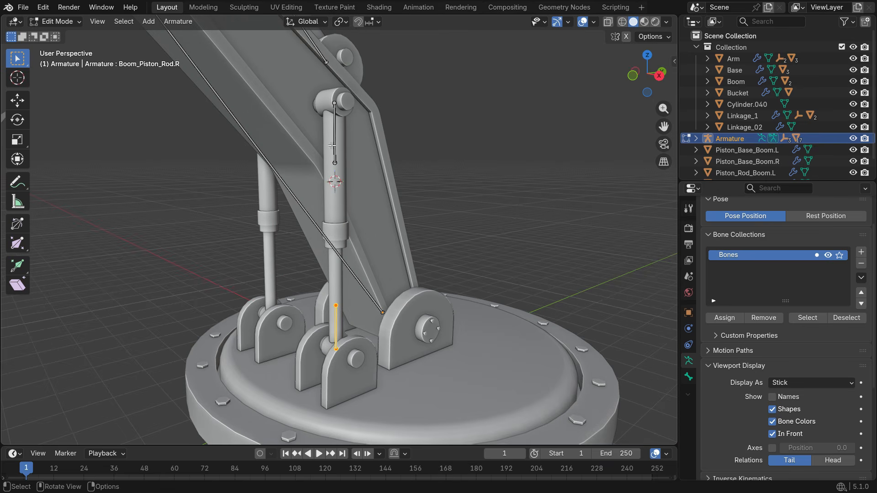
pyautogui.keyDown('shift'); pyautogui.click(336, 327); pyautogui.keyUp('shift')
pyautogui.keyDown('shift'); pyautogui.moveTo(351, 317); pyautogui.dragTo(434, 315, button='middle'); pyautogui.keyUp('shift')
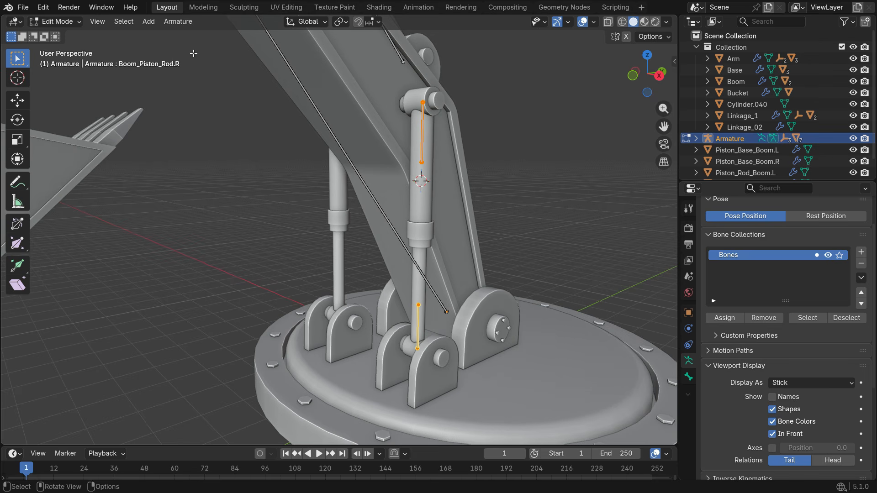
pyautogui.click(186, 25)
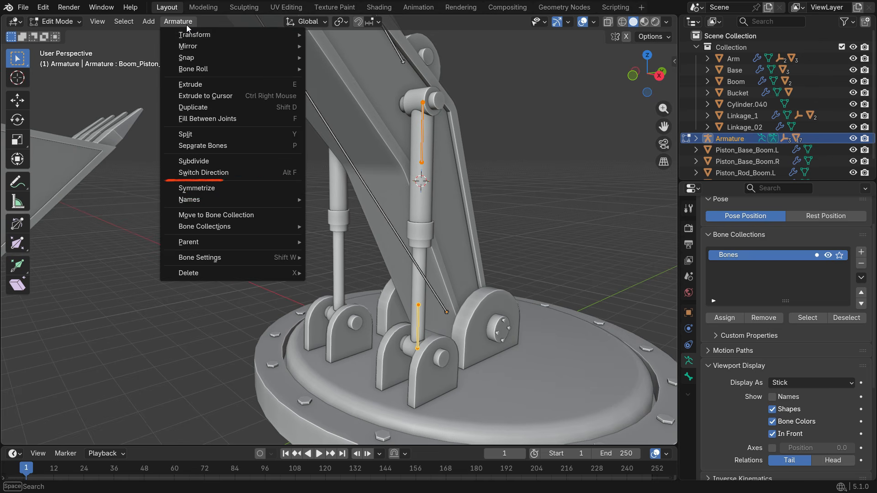
pyautogui.click(220, 188)
pyautogui.moveTo(299, 228); pyautogui.dragTo(384, 228, button='middle')
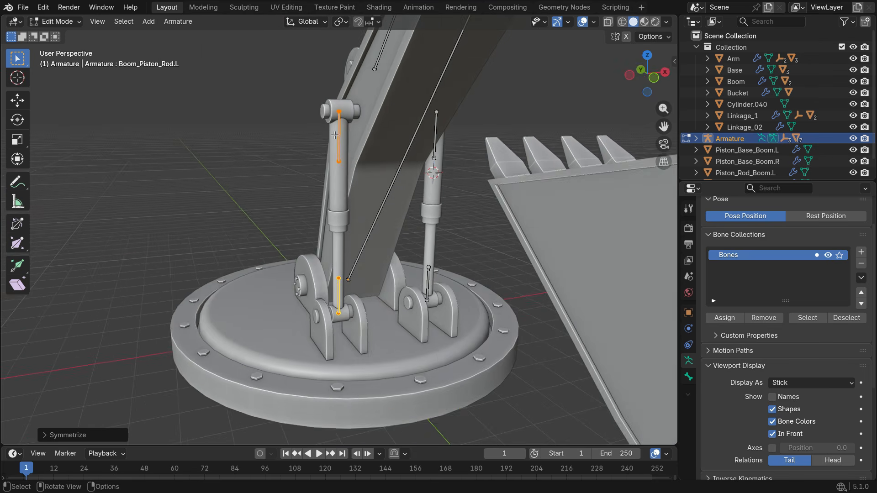
pyautogui.scroll(2, 339, 138)
pyautogui.click(339, 138)
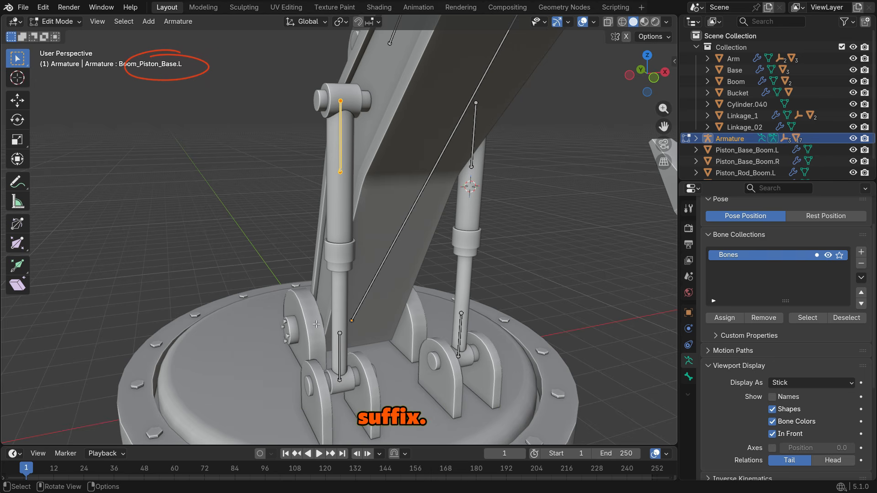
pyautogui.click(338, 353)
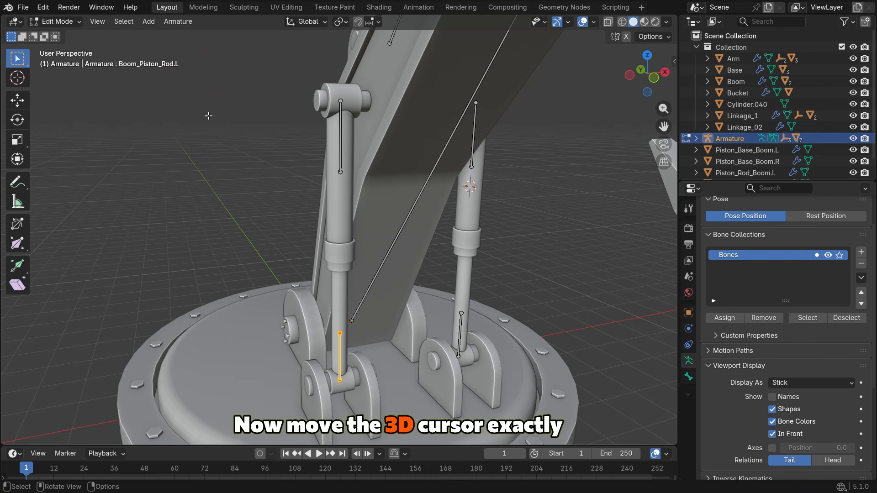
# - Snap the 3D cursor to the head of Boom_Piston_Rod.L and add a Plain Axes empty there in Object Mode
pyautogui.scroll(-3, 323, 313)
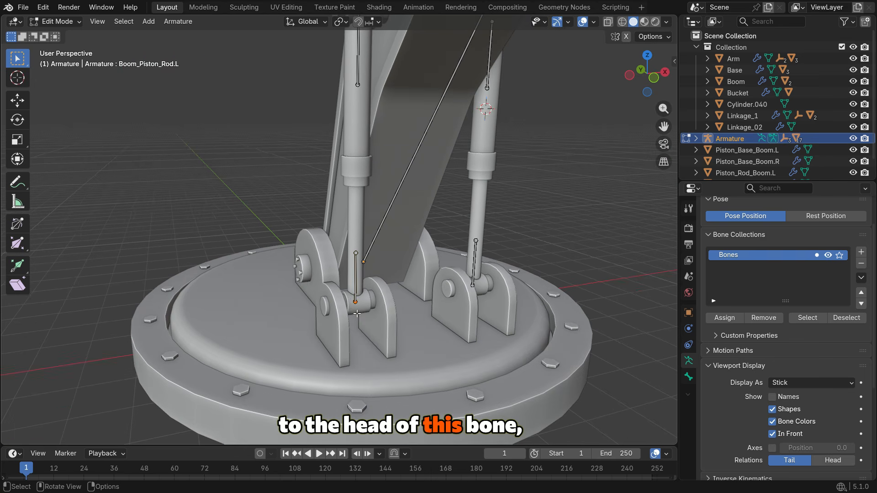
pyautogui.hotkey('shift', 's')
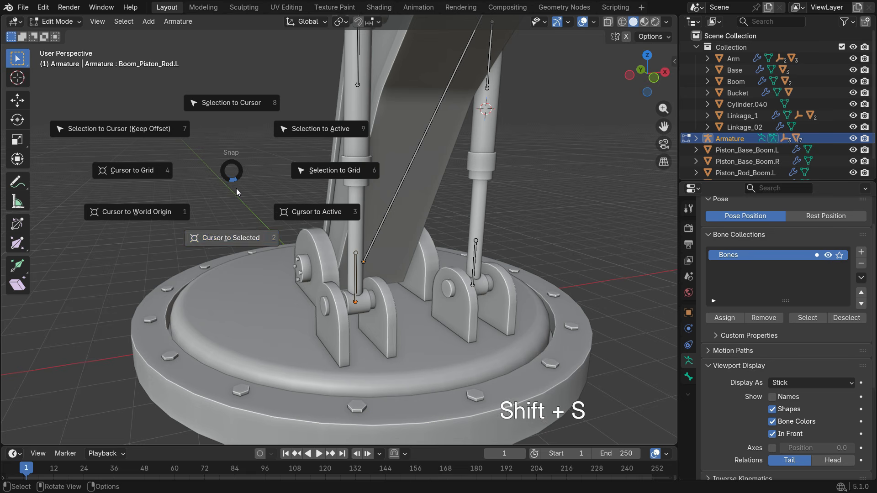
pyautogui.click(246, 237)
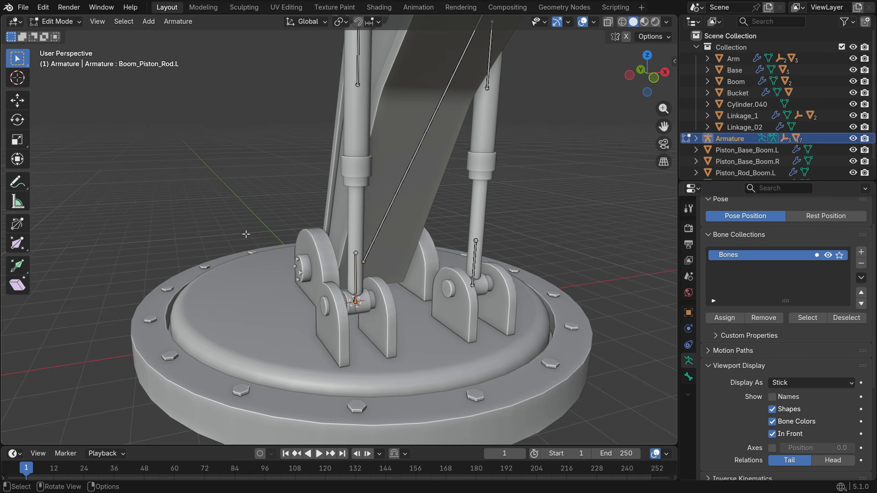
pyautogui.press('Tab')
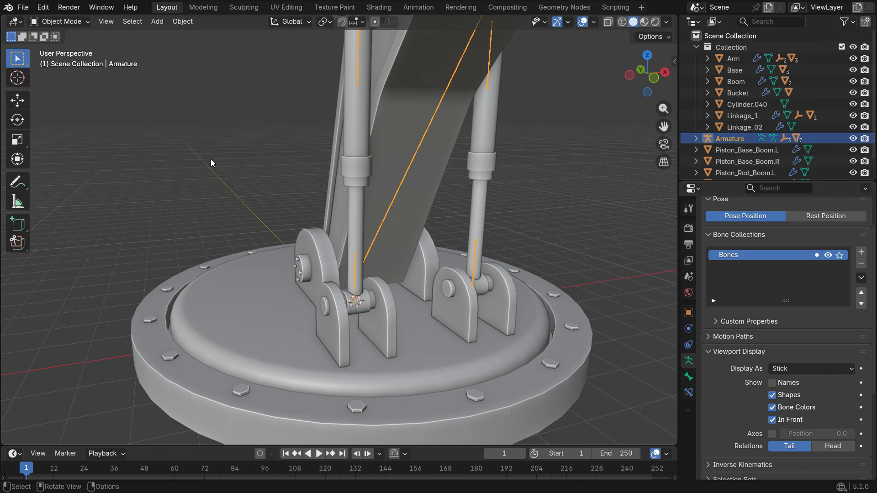
pyautogui.hotkey('shift', 'a')
pyautogui.moveTo(156, 221)
pyautogui.click(268, 221)
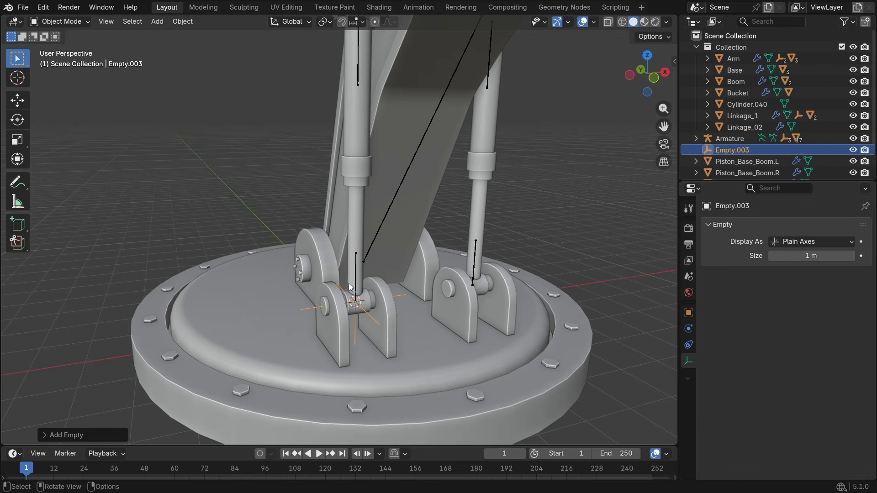
# - Parent the new empty to the Base object and test the relationship with a cancelled free rotation
pyautogui.keyDown('shift'); pyautogui.click(298, 344); pyautogui.keyUp('shift')
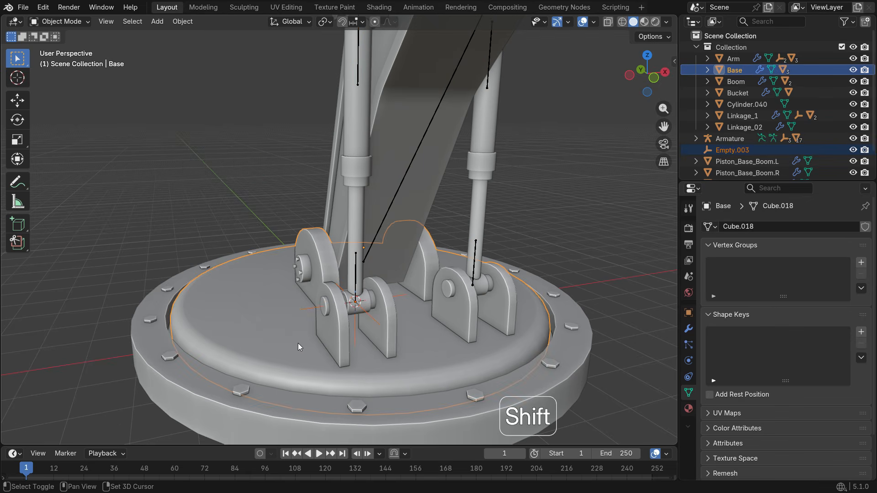
pyautogui.hotkey('ctrl', 'p')
pyautogui.click(232, 184)
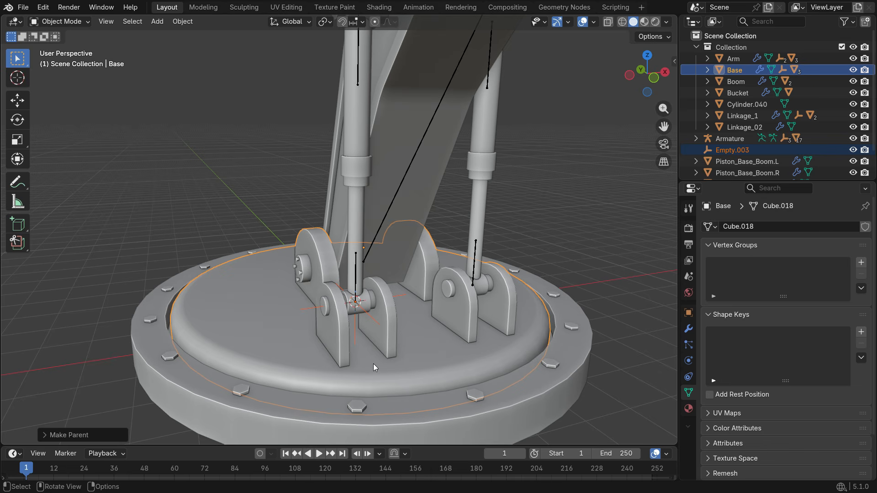
pyautogui.press('r')
pyautogui.press('r')
pyautogui.rightClick(388, 372)
# - In the armature's Edit Mode, snap the 3D cursor to the head of the Boom_Piston_Rod.R bone
pyautogui.click(475, 264)
pyautogui.press('Tab')
pyautogui.scroll(2, 479, 291)
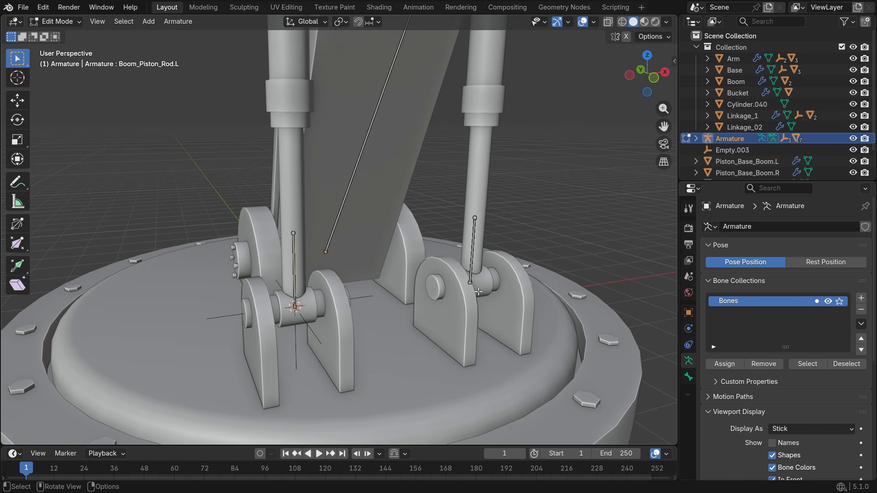
pyautogui.hotkey('shift', 's')
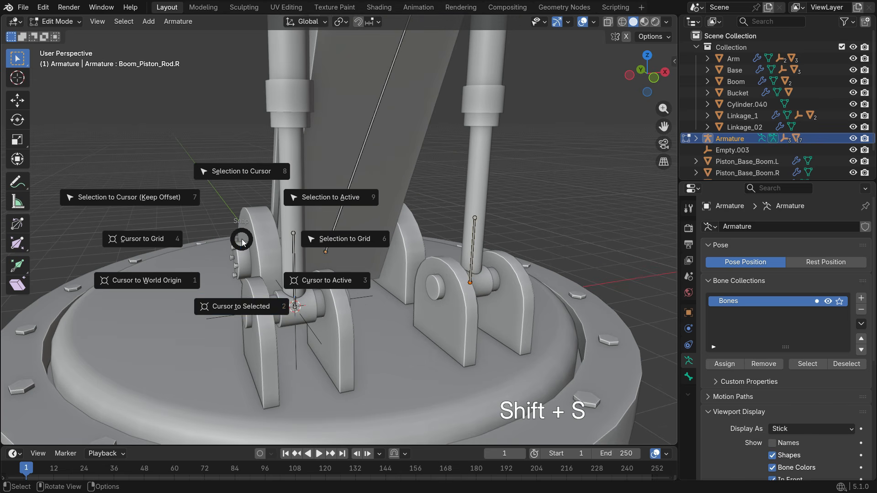
pyautogui.click(242, 307)
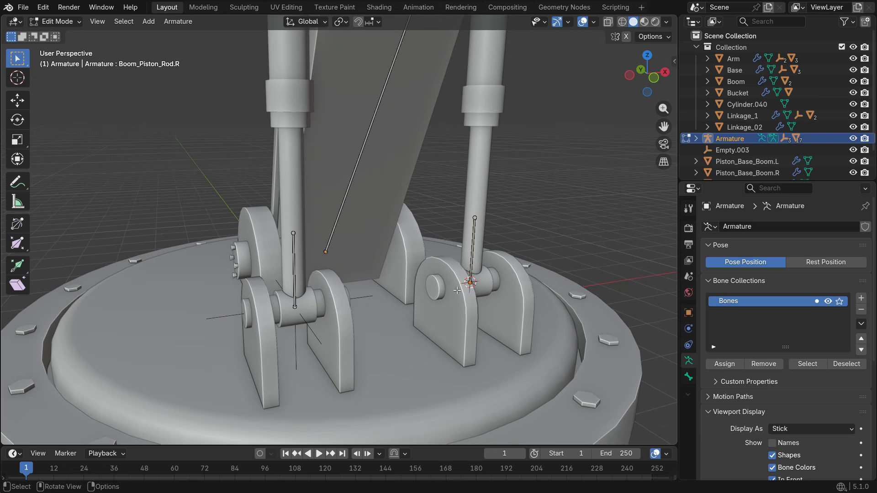
# - Return to Object Mode and add a Plain Axes empty at the 3D cursor on the Boom_Piston_Rod.R bone's head
pyautogui.press('Tab')
pyautogui.hotkey('shift', 'a')
pyautogui.moveTo(437, 244)
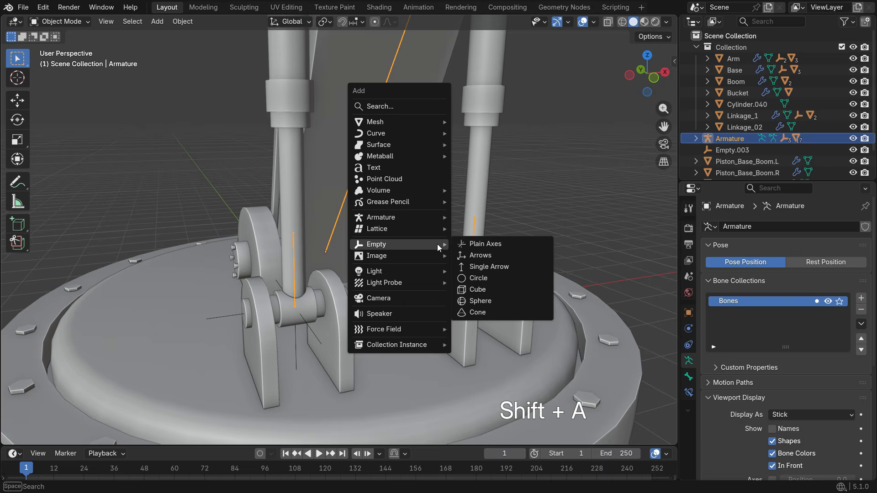
pyautogui.click(473, 244)
# - Parent the new Empty.004 to the Base object as Object and test the relationship with a cancelled rotation
pyautogui.keyDown('shift'); pyautogui.click(423, 356); pyautogui.keyUp('shift')
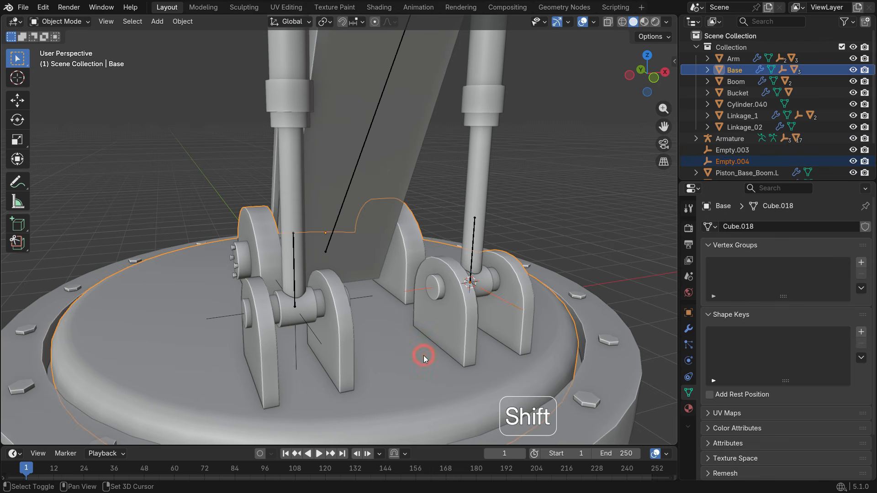
pyautogui.hotkey('ctrl', 'p')
pyautogui.click(536, 213)
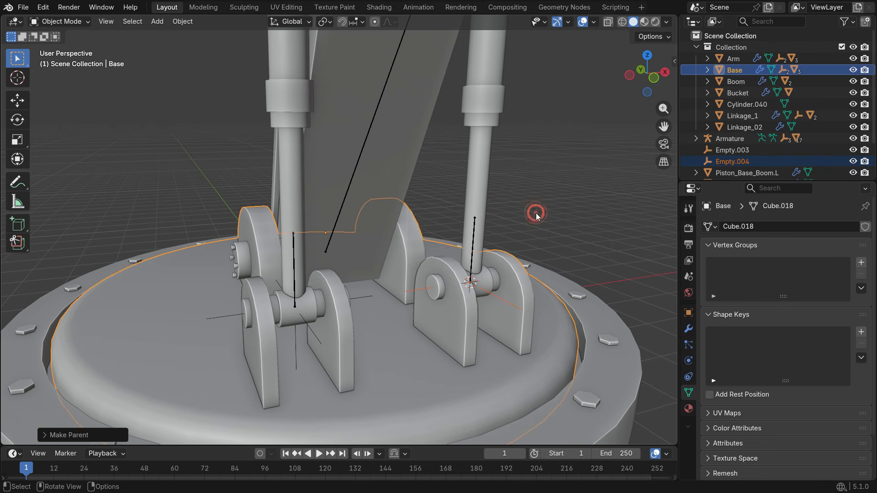
pyautogui.press('r')
pyautogui.rightClick(465, 370)
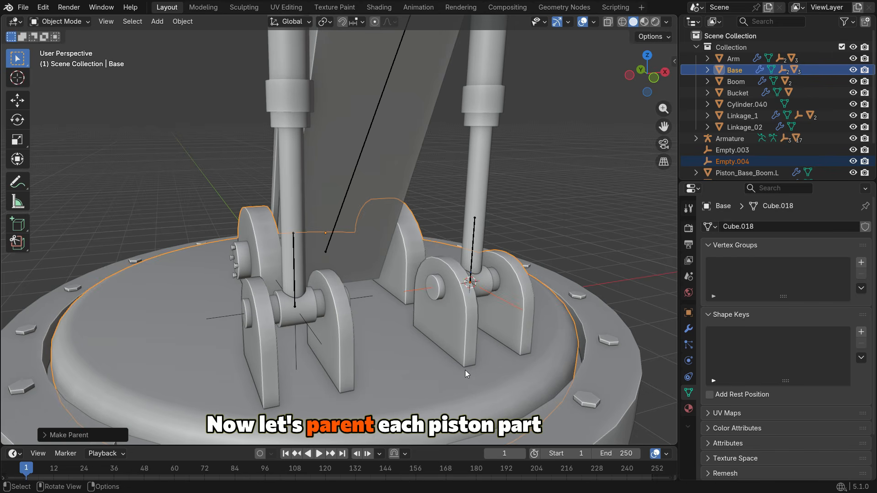
# - Parent the Piston_Base_Boom.L mesh to the Boom_Piston_Base.L bone in Pose Mode, using the Bone parent type
pyautogui.scroll(-4, 371, 372)
pyautogui.moveTo(371, 371); pyautogui.dragTo(319, 191, button='middle')
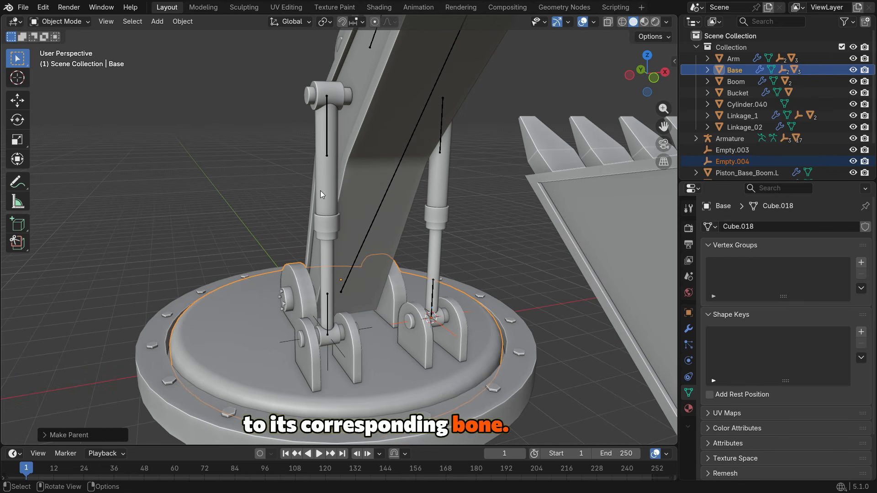
pyautogui.click(327, 174)
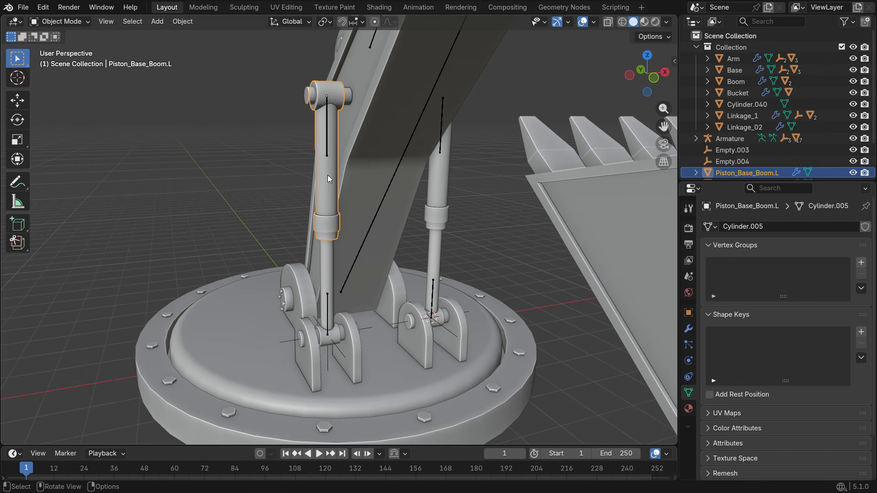
pyautogui.keyDown('shift'); pyautogui.click(326, 147); pyautogui.keyUp('shift')
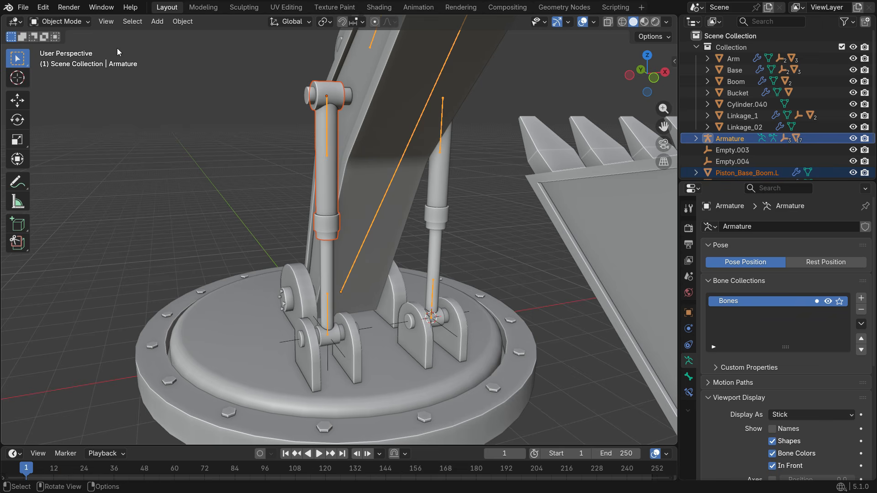
pyautogui.click(59, 21)
pyautogui.click(69, 59)
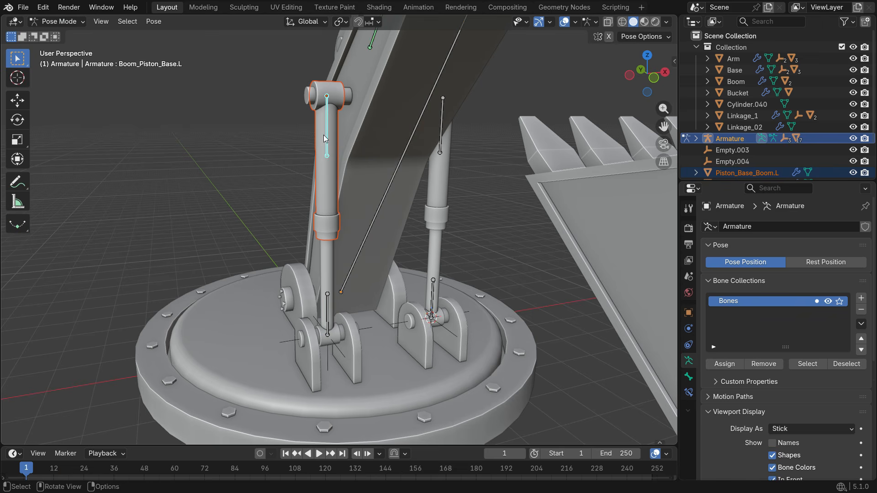
pyautogui.hotkey('ctrl', 'p')
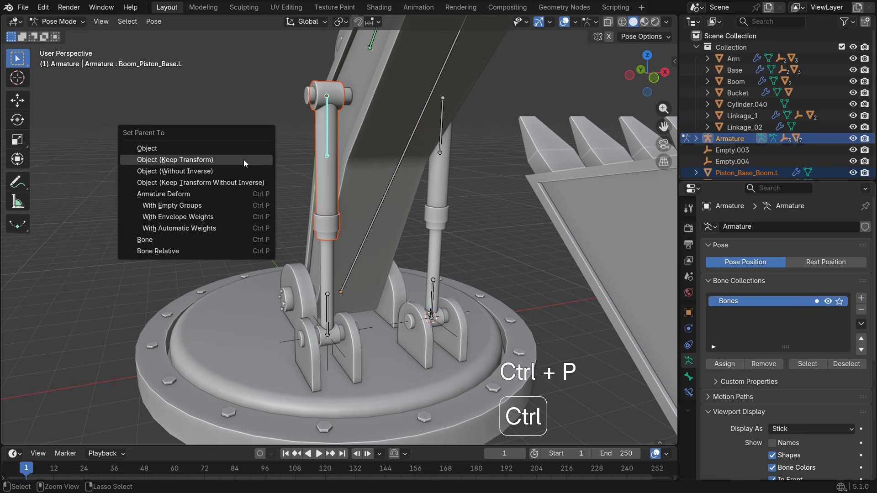
pyautogui.click(216, 228)
pyautogui.click(327, 274)
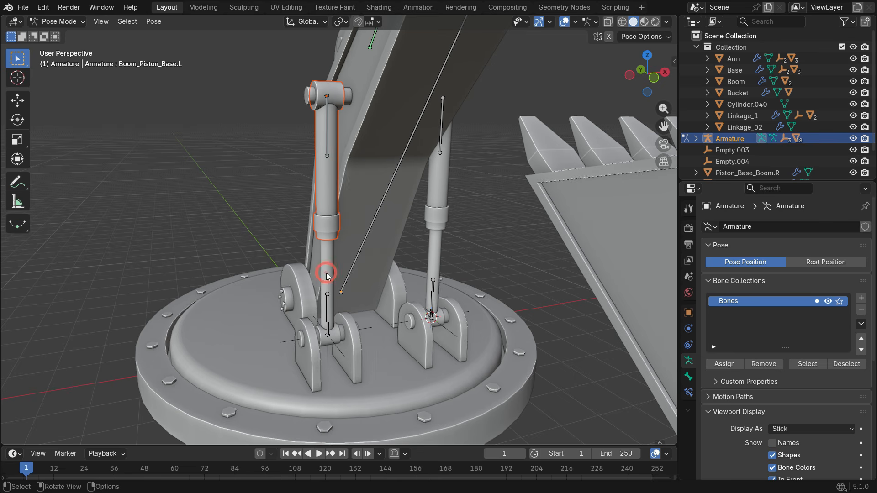
# - Parent the Piston_Rod_Boom.L mesh to the Boom_Piston_Rod.L bone in Pose Mode, using the Bone parent type
pyautogui.click(60, 21)
pyautogui.click(69, 33)
pyautogui.click(332, 309)
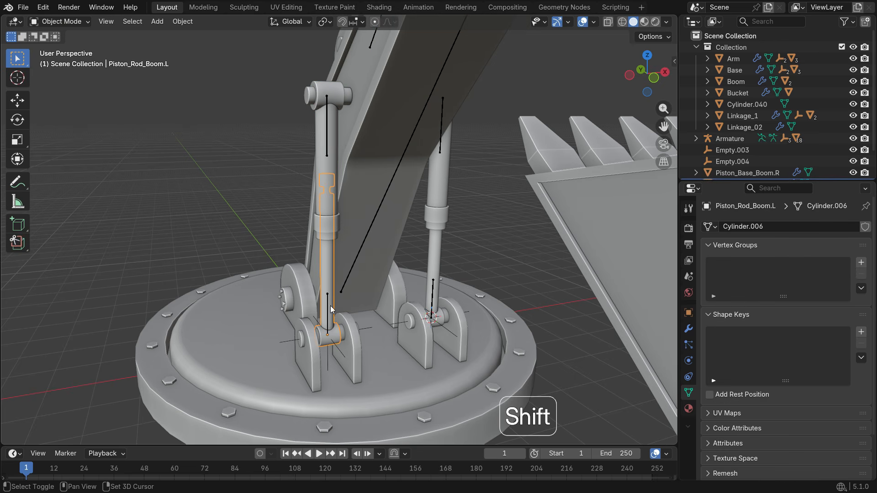
pyautogui.keyDown('shift'); pyautogui.click(352, 275); pyautogui.keyUp('shift')
pyautogui.click(59, 22)
pyautogui.click(60, 59)
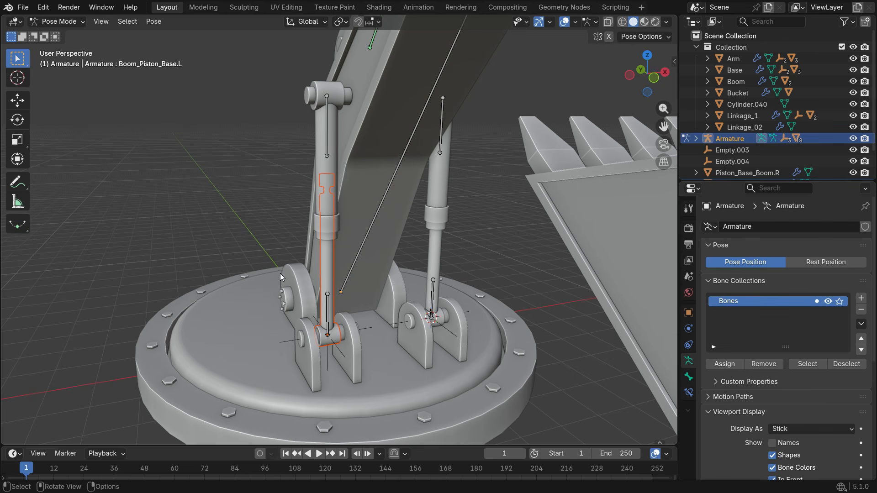
pyautogui.hotkey('ctrl', 'p')
pyautogui.click(223, 184)
# - Parent the Piston_Base_Boom.R mesh to the Boom_Piston_Base.R bone in Pose Mode, using the Bone parent type
pyautogui.moveTo(223, 184); pyautogui.dragTo(347, 228, button='middle')
pyautogui.scroll(5, 333, 228)
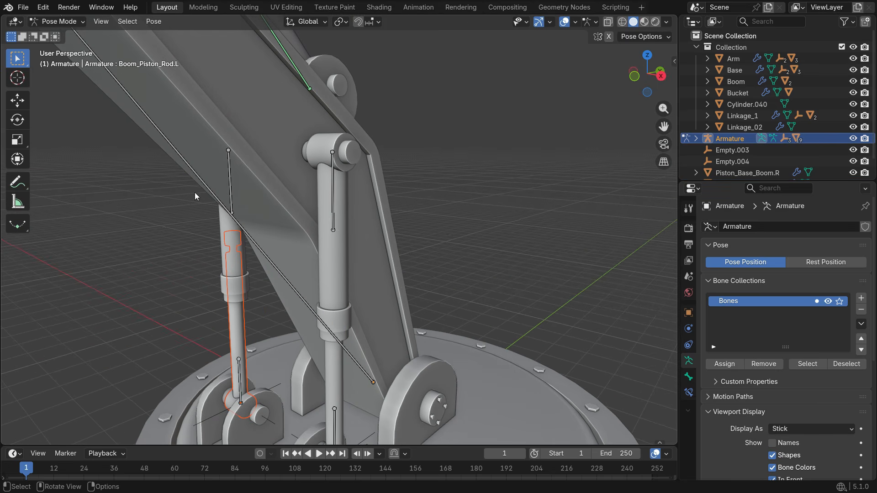
pyautogui.click(60, 21)
pyautogui.click(60, 37)
pyautogui.keyDown('shift'); pyautogui.click(334, 213); pyautogui.keyUp('shift')
pyautogui.keyDown('shift'); pyautogui.click(333, 215); pyautogui.keyUp('shift')
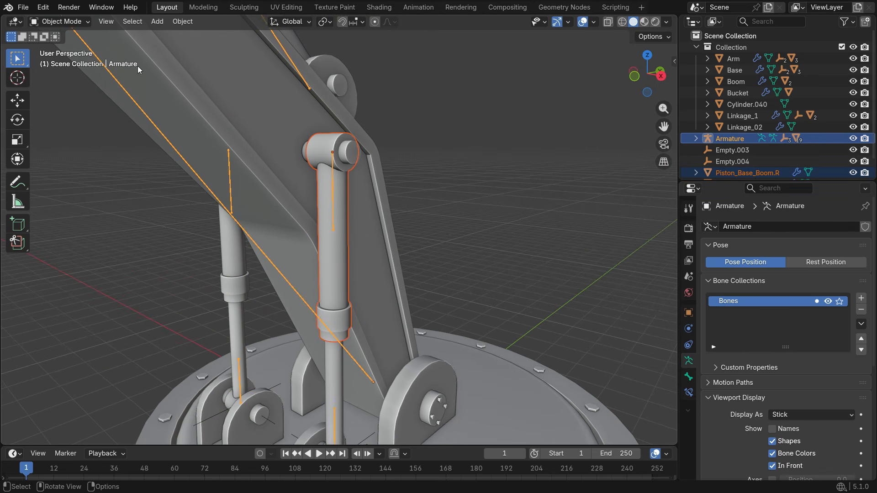
pyautogui.click(74, 23)
pyautogui.click(63, 60)
pyautogui.hotkey('ctrl', 'p')
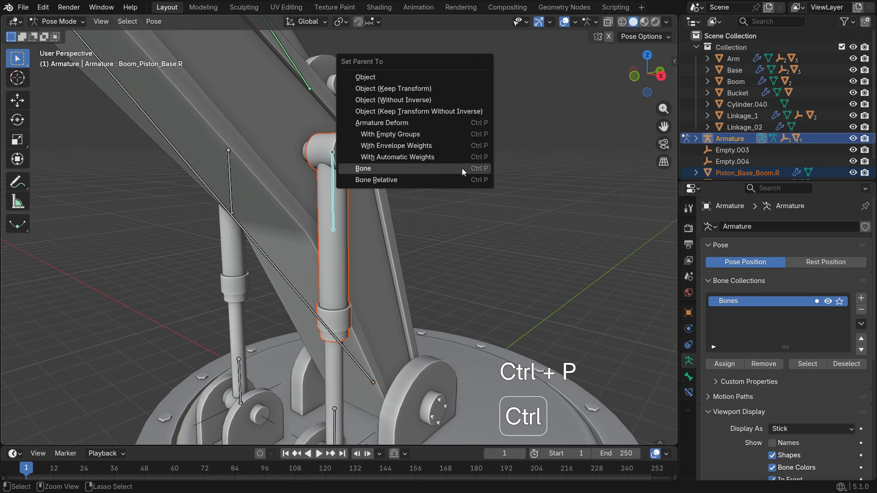
pyautogui.click(463, 170)
# - Parent the Piston_Rod_Boom.R mesh to the Boom_Piston_Rod.R bone in Pose Mode, using the Bone parent type
pyautogui.scroll(-3, 274, 105)
pyautogui.click(65, 24)
pyautogui.click(62, 37)
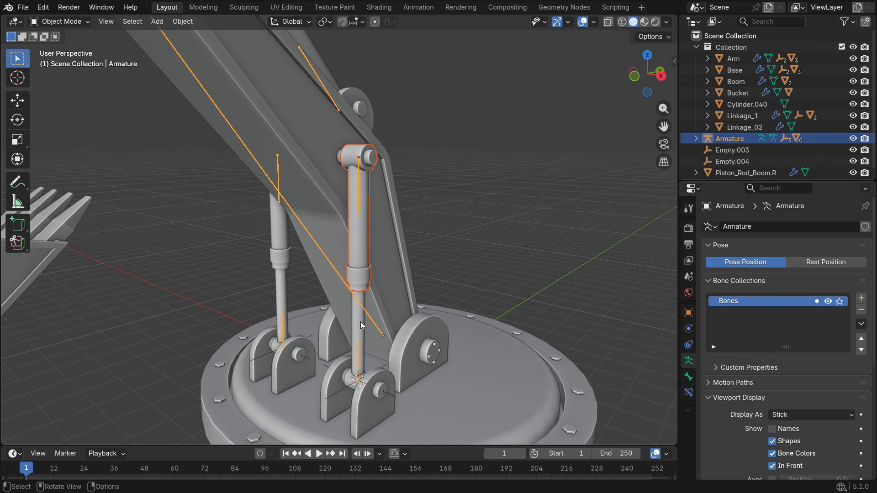
pyautogui.scroll(2, 359, 324)
pyautogui.click(357, 330)
pyautogui.keyDown('shift'); pyautogui.click(358, 352); pyautogui.keyUp('shift')
pyautogui.click(60, 21)
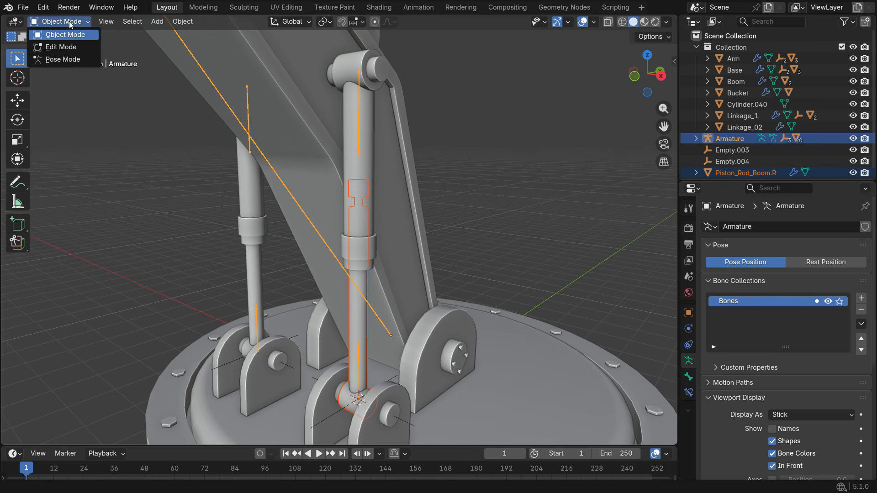
pyautogui.click(64, 59)
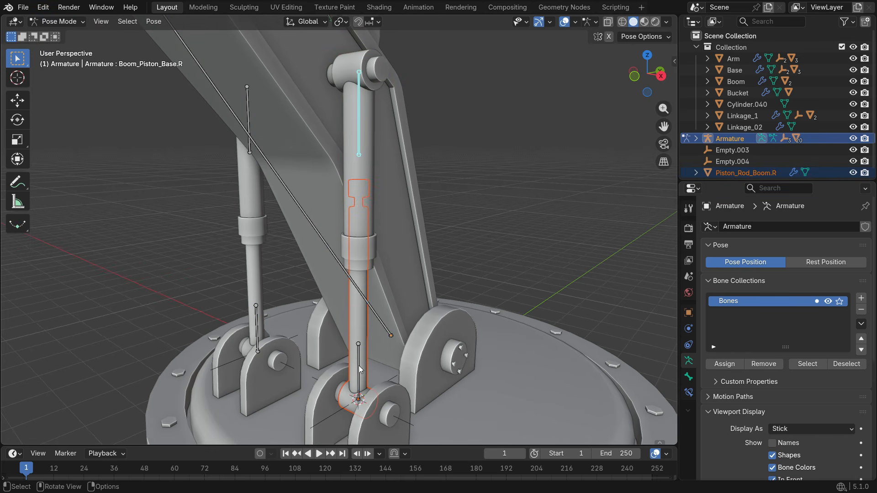
pyautogui.hotkey('ctrl', 'p')
pyautogui.click(500, 241)
pyautogui.click(502, 245)
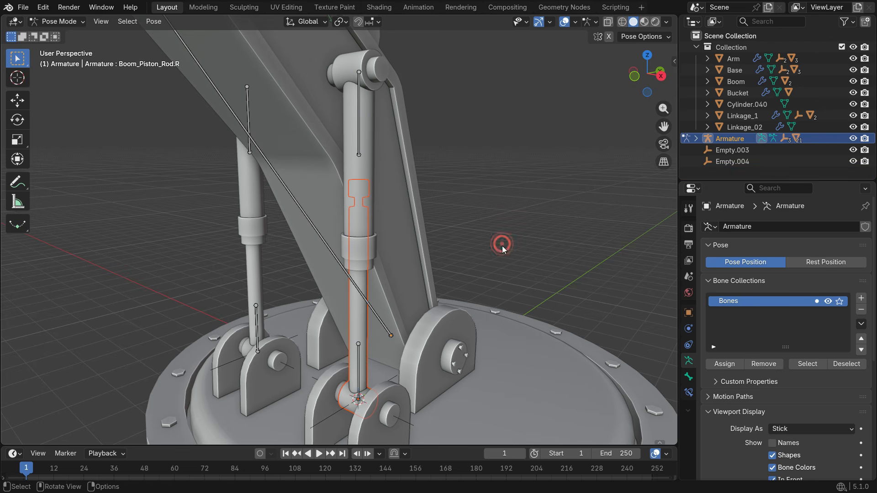
# - Test the base and rod bones of both boom pistons with cancelled rotations to check that their meshes follow
pyautogui.press('r')
pyautogui.rightClick(418, 388)
pyautogui.click(360, 113)
pyautogui.press('r')
pyautogui.rightClick(433, 234)
pyautogui.moveTo(352, 261); pyautogui.dragTo(475, 266, button='middle')
pyautogui.scroll(-3, 388, 229)
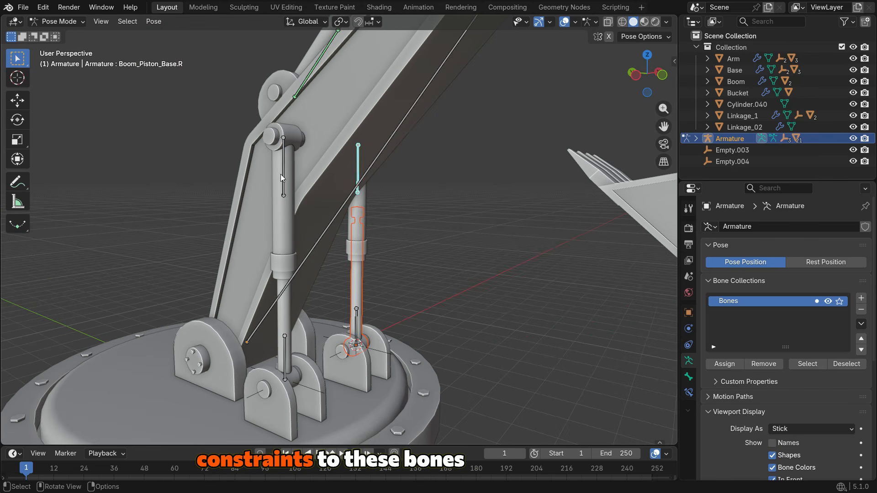
pyautogui.click(281, 174)
pyautogui.press('r')
pyautogui.rightClick(310, 301)
pyautogui.click(286, 363)
pyautogui.press('r')
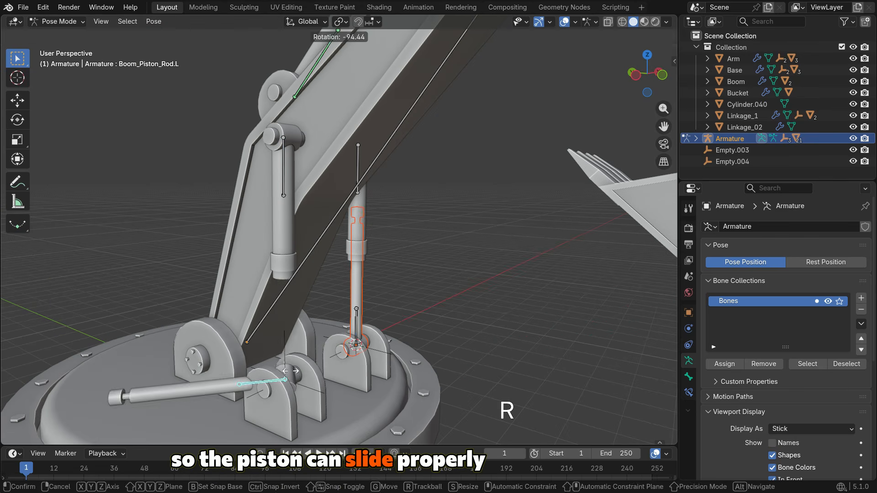
pyautogui.rightClick(296, 383)
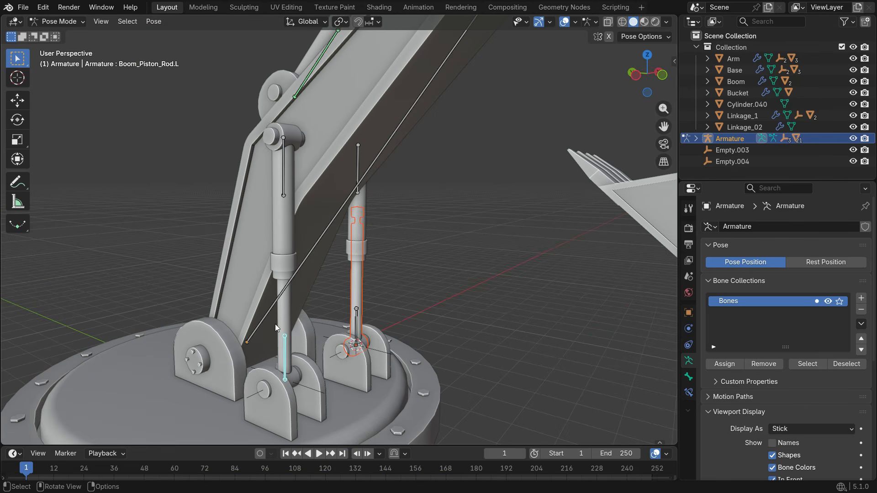
# - Add a Damped Track constraint to the Boom_Piston_Base.L bone with Empty.003 as its target
pyautogui.click(282, 166)
pyautogui.click(688, 394)
pyautogui.click(757, 228)
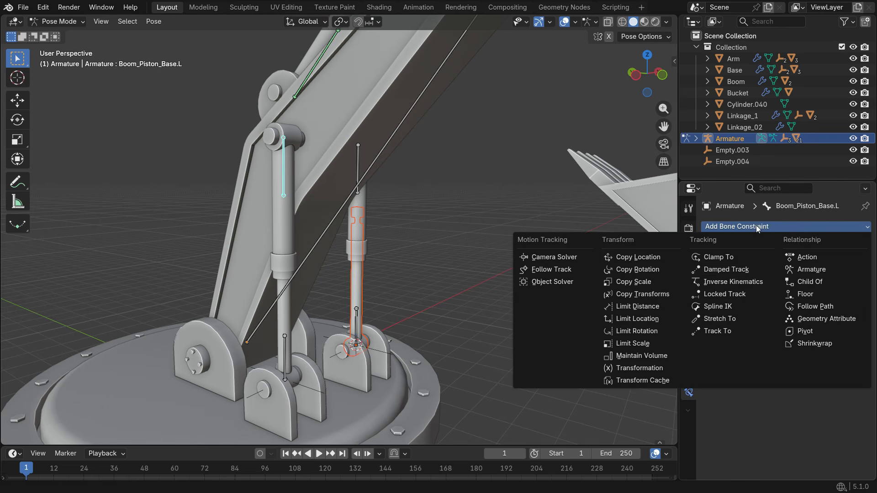
pyautogui.click(754, 271)
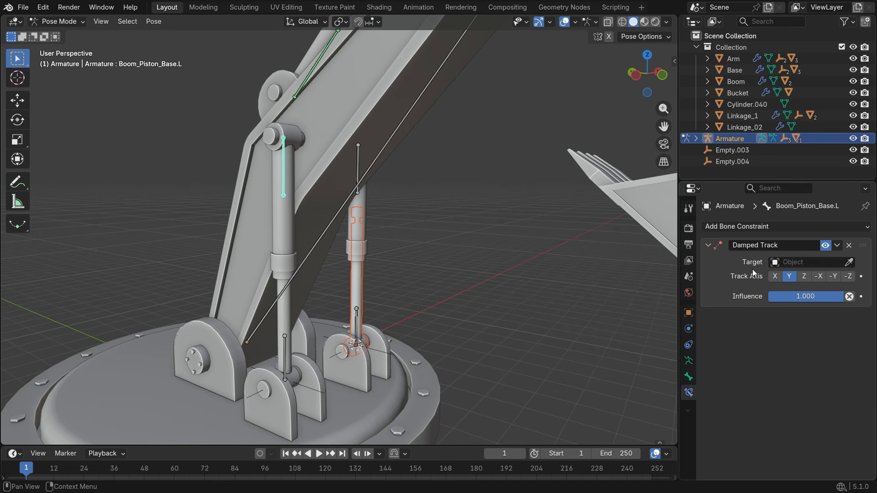
pyautogui.click(849, 262)
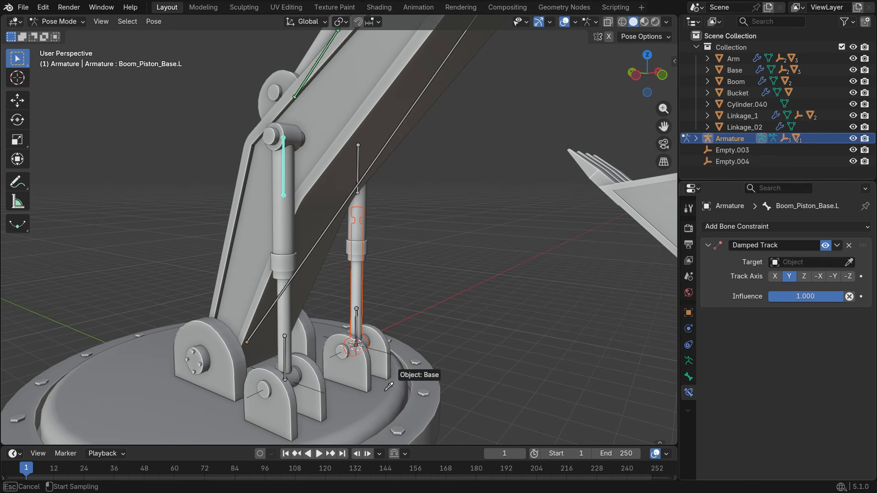
pyautogui.click(308, 392)
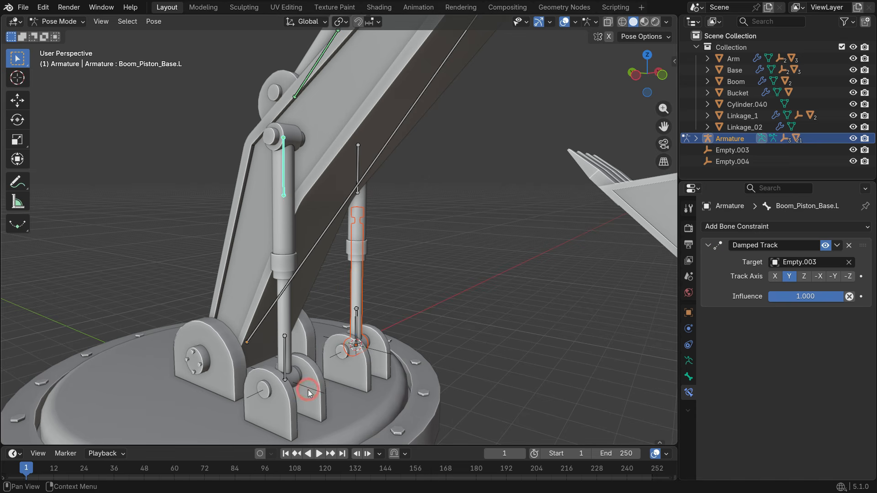
# - Add a Damped Track constraint to Boom_Piston_Rod.L, targeting the Armature's Boom_Piston_Base.L bone
pyautogui.click(285, 356)
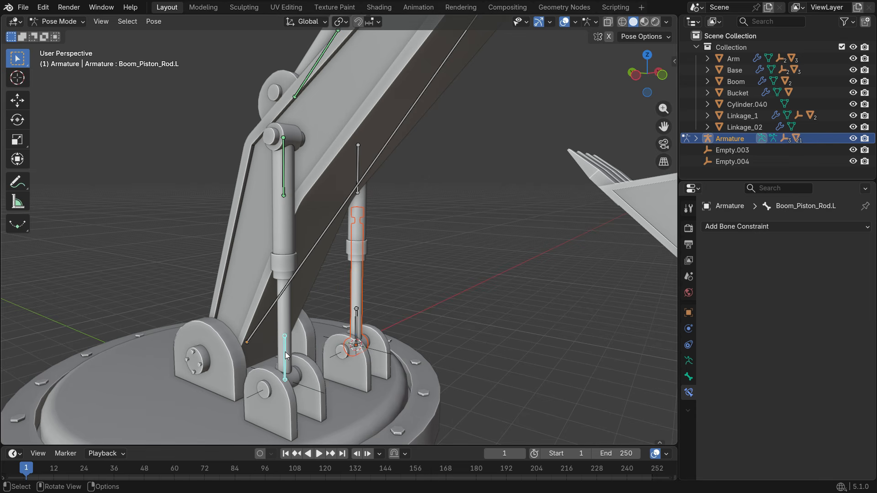
pyautogui.click(775, 228)
pyautogui.click(753, 270)
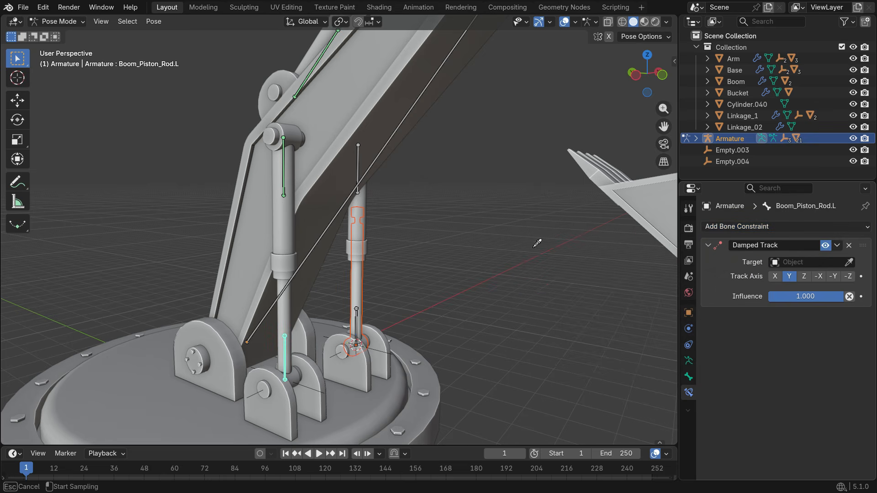
pyautogui.click(284, 176)
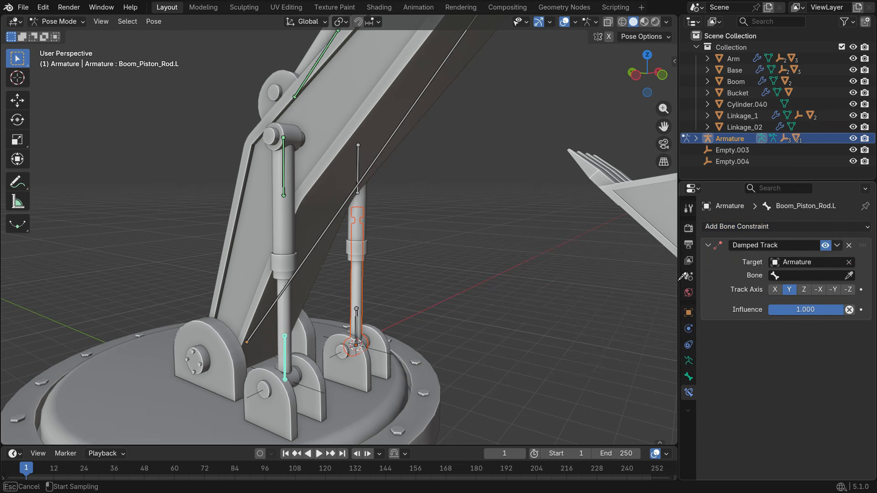
pyautogui.click(286, 188)
# - Add a Damped Track constraint to the Boom_Piston_Base.R bone with Empty.004 as its target
pyautogui.moveTo(357, 333); pyautogui.dragTo(303, 301, button='middle')
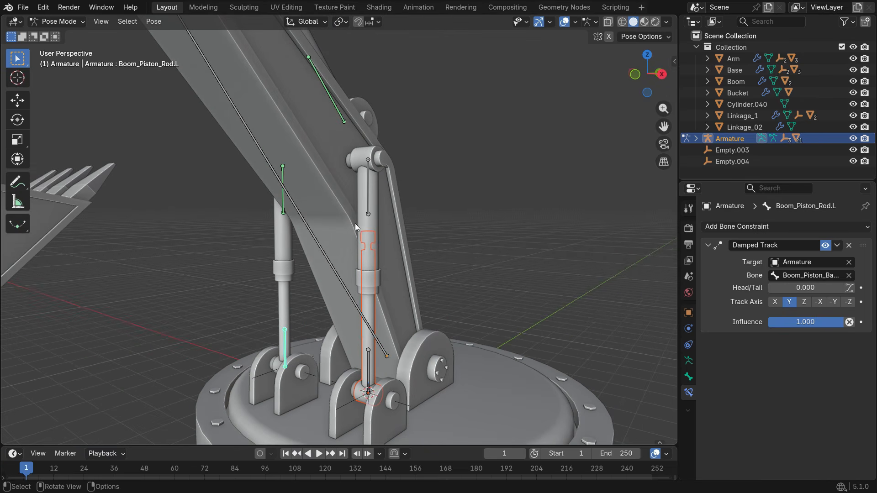
pyautogui.click(368, 200)
pyautogui.click(767, 228)
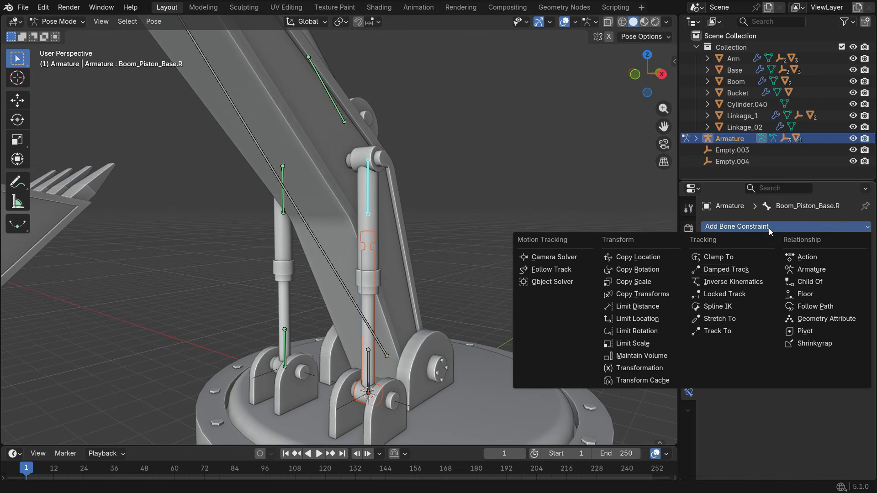
pyautogui.click(755, 273)
pyautogui.click(849, 263)
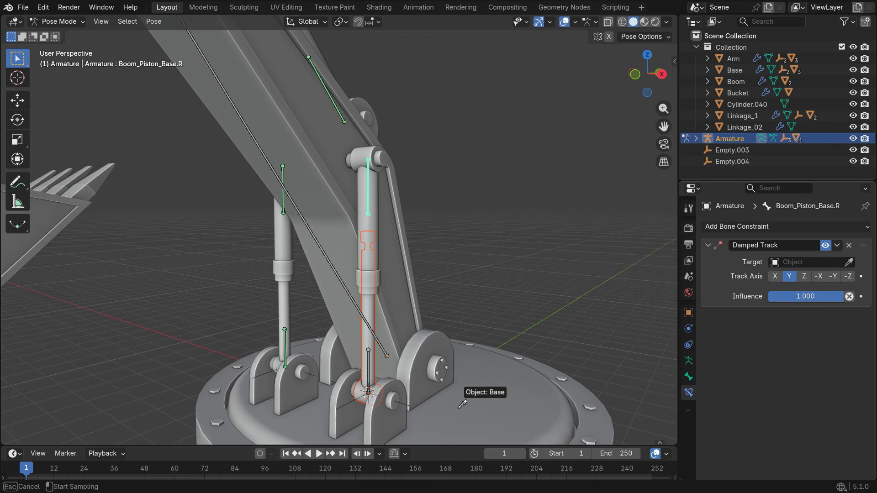
pyautogui.click(343, 409)
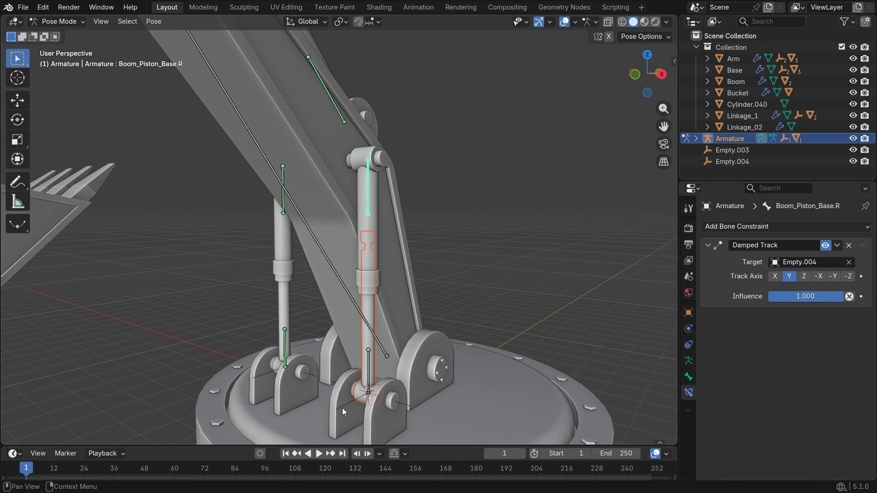
# - Add a Damped Track constraint to Boom_Piston_Rod.R, targeting the Armature's Boom_Piston_Base.R bone
pyautogui.click(369, 370)
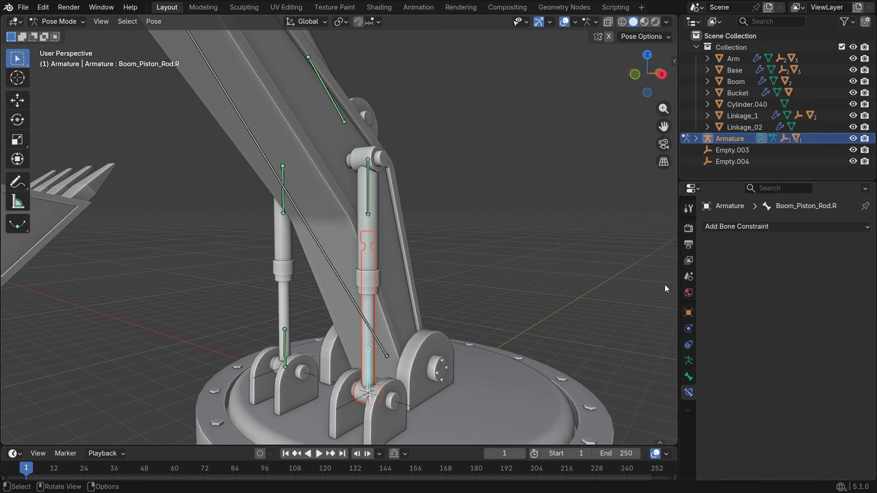
pyautogui.click(770, 227)
pyautogui.click(753, 269)
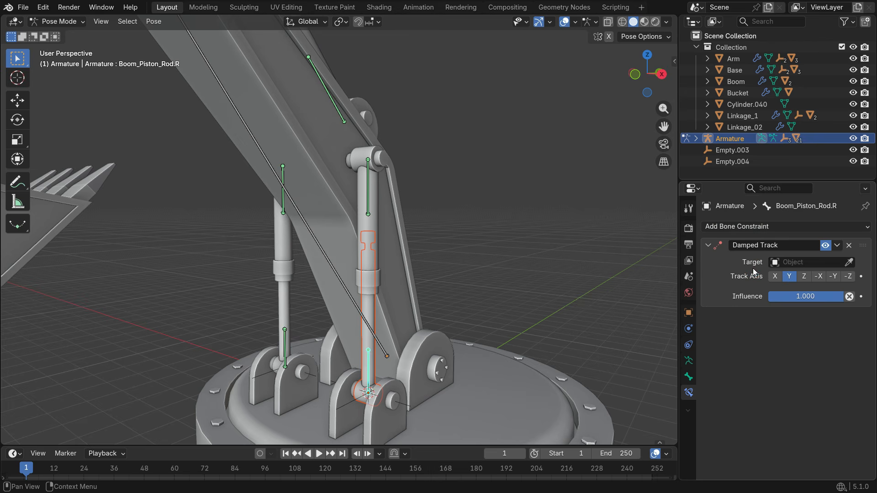
pyautogui.click(849, 263)
pyautogui.click(373, 199)
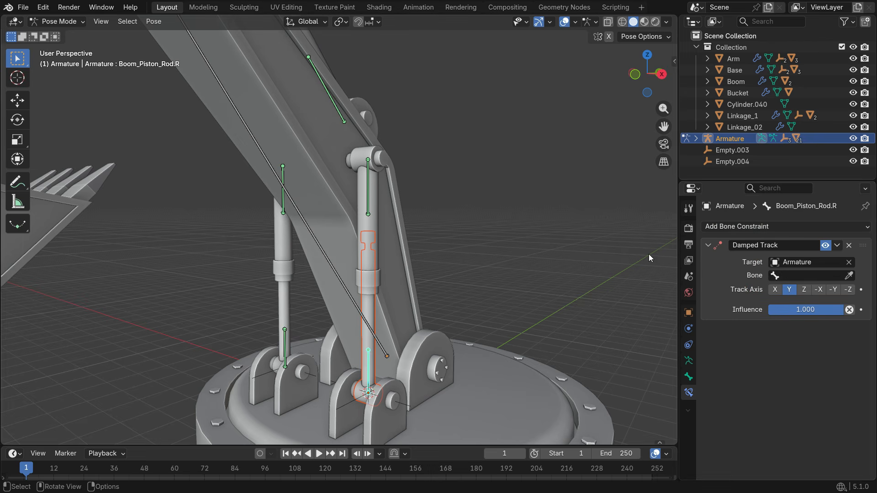
pyautogui.click(369, 212)
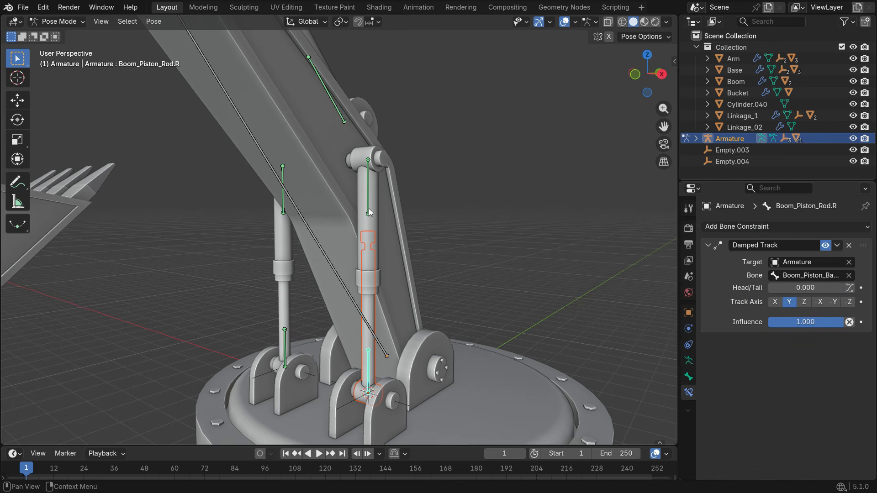
# - Test the boom pistons' tracking by rotating the Boom bone about the global X axis, then cancel the rotation
pyautogui.scroll(-2, 387, 249)
pyautogui.moveTo(342, 248); pyautogui.dragTo(307, 251, button='middle')
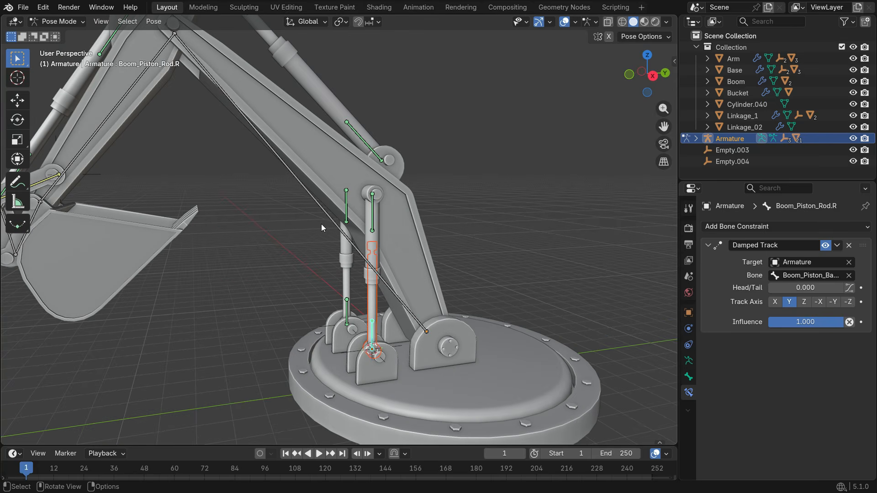
pyautogui.click(326, 215)
pyautogui.moveTo(433, 344); pyautogui.dragTo(440, 344, button='middle')
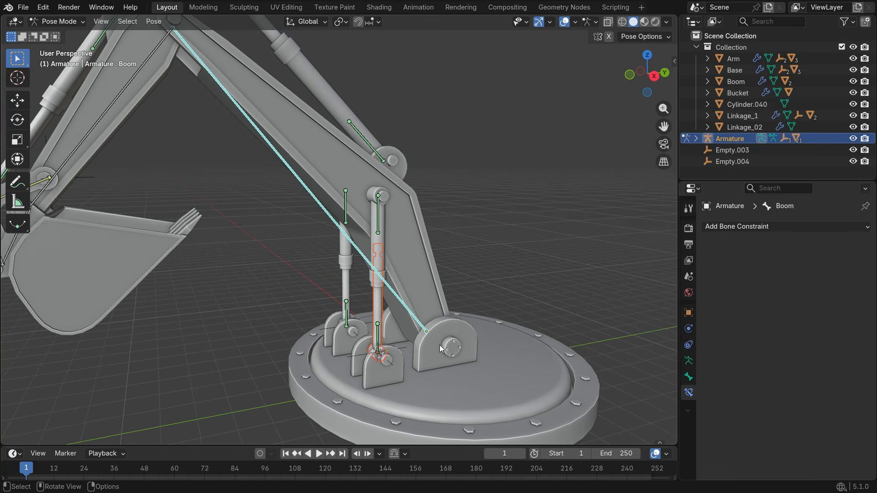
pyautogui.press('r')
pyautogui.press('x')
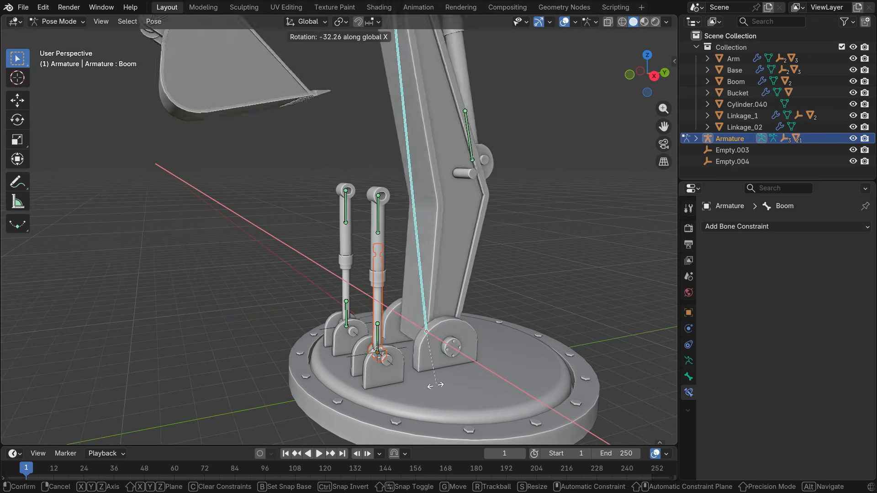
pyautogui.rightClick(481, 346)
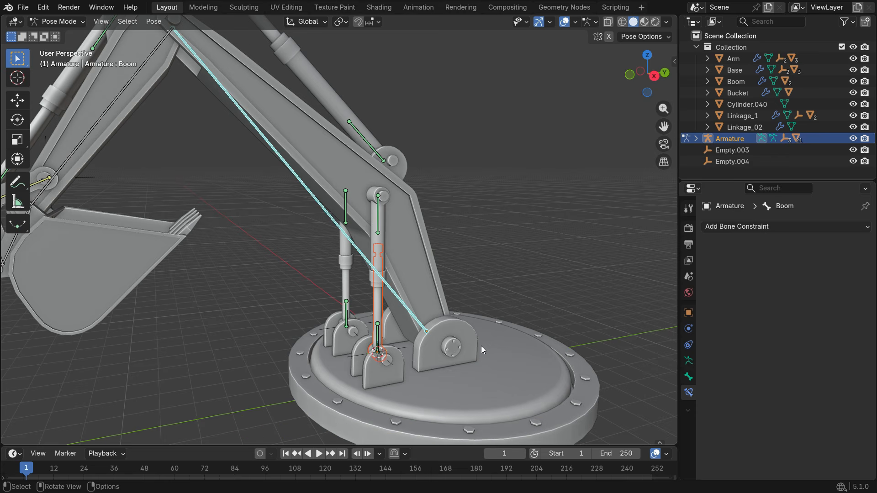
# - Parent both Boom_Piston_Base bones to the Boom bone with Keep Offset
pyautogui.scroll(2, 379, 217)
pyautogui.press('Tab')
pyautogui.click(378, 216)
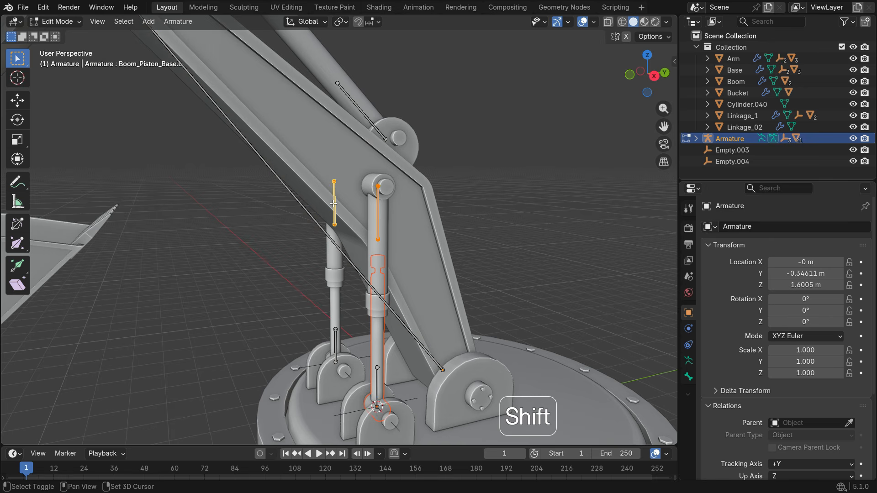
pyautogui.keyDown('shift'); pyautogui.click(315, 221); pyautogui.keyUp('shift')
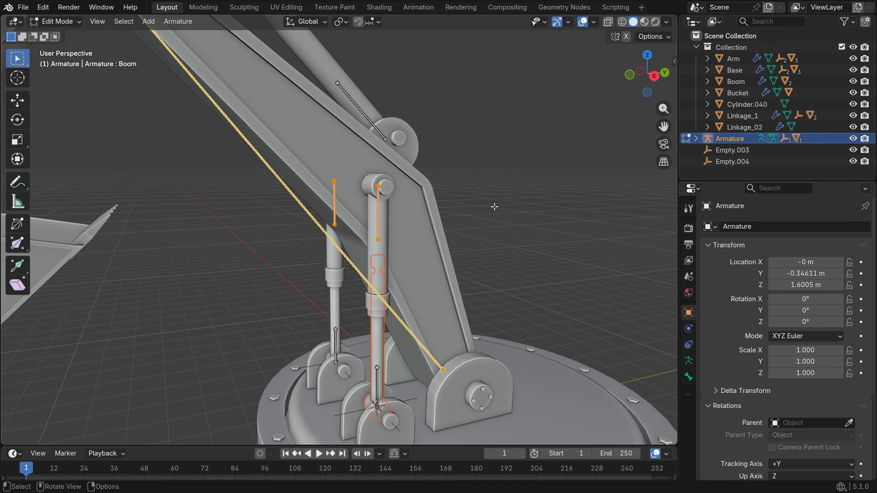
pyautogui.hotkey('ctrl', 'p')
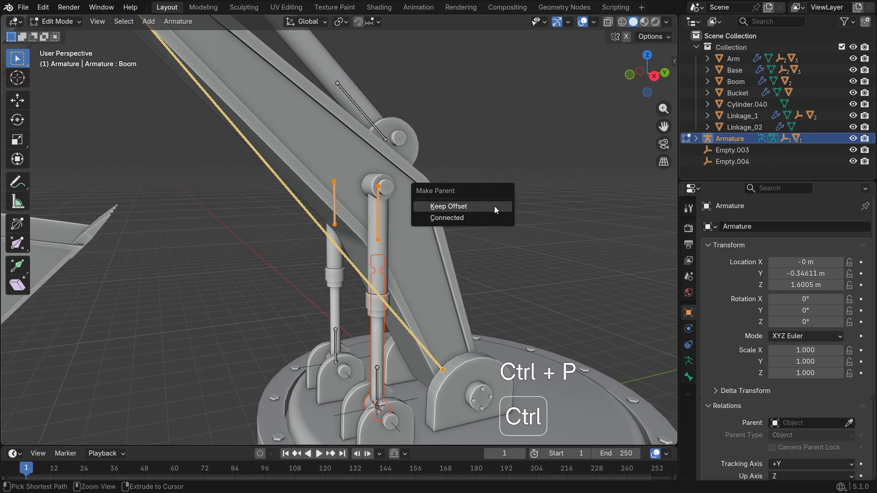
pyautogui.click(494, 206)
pyautogui.press('Tab')
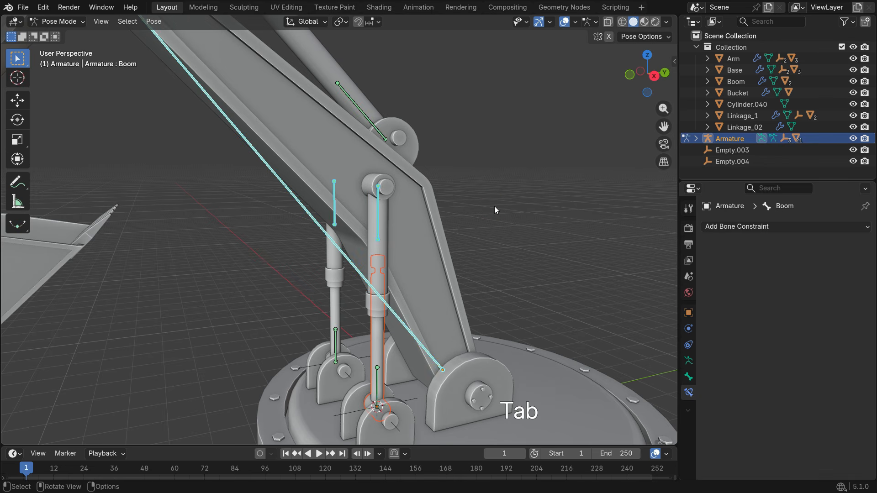
# - Test the newly parented boom pistons with a cancelled rotation of the Boom bone about its local X axis
pyautogui.click(494, 207)
pyautogui.click(331, 234)
pyautogui.scroll(-4, 454, 333)
pyautogui.press('r')
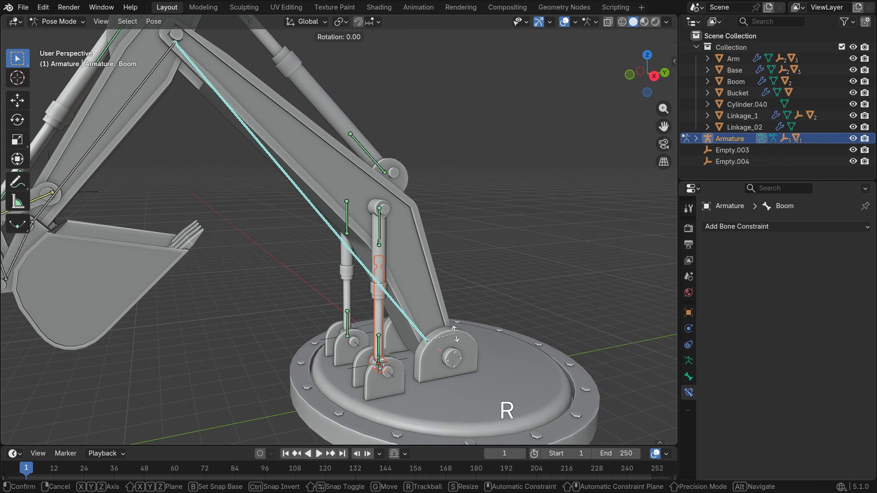
pyautogui.press('x')
pyautogui.press('x')
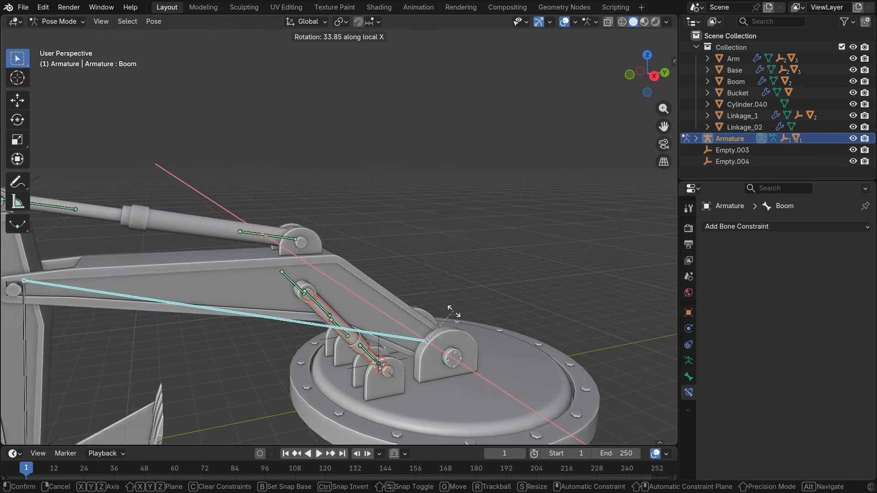
pyautogui.rightClick(437, 339)
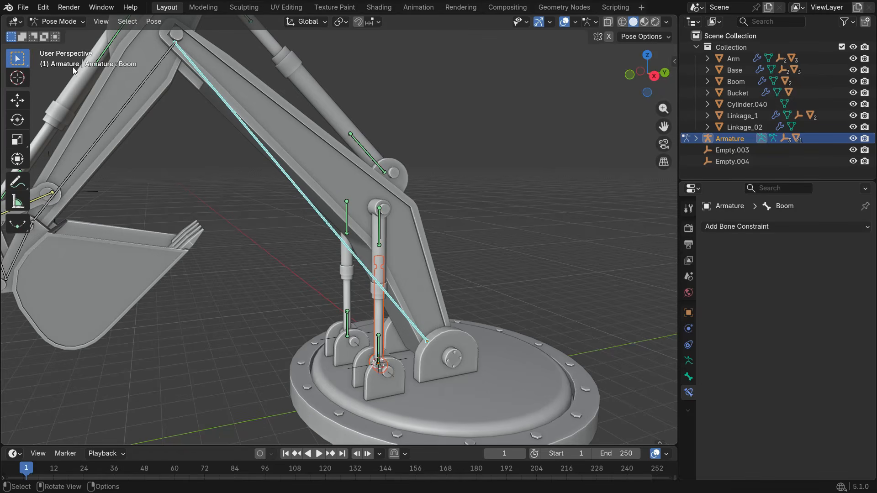
# - Snap the 3D cursor to the centre of the underside face of the isolated Base object
pyautogui.click(57, 21)
pyautogui.click(65, 36)
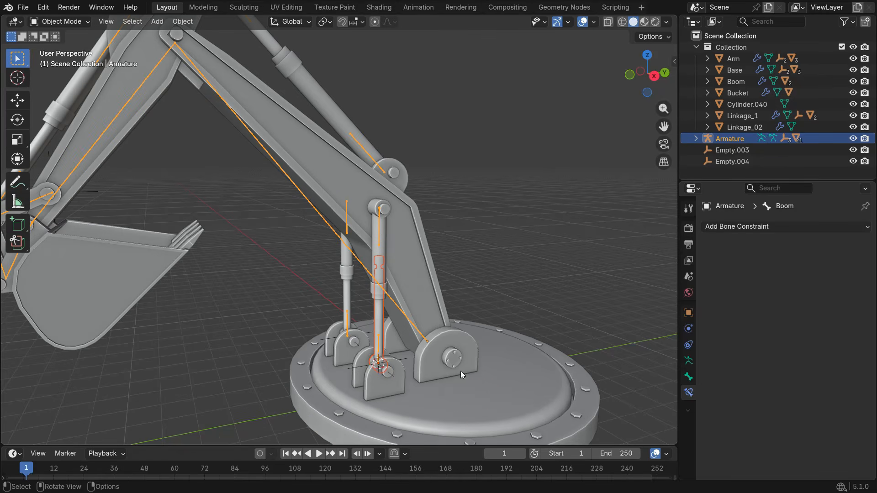
pyautogui.click(493, 404)
pyautogui.press('KP_Divide')
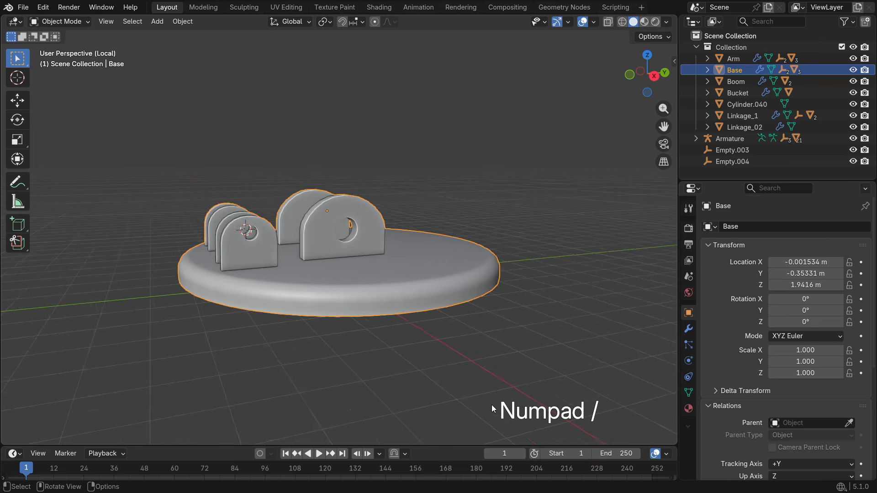
pyautogui.moveTo(493, 405); pyautogui.dragTo(486, 312, button='middle')
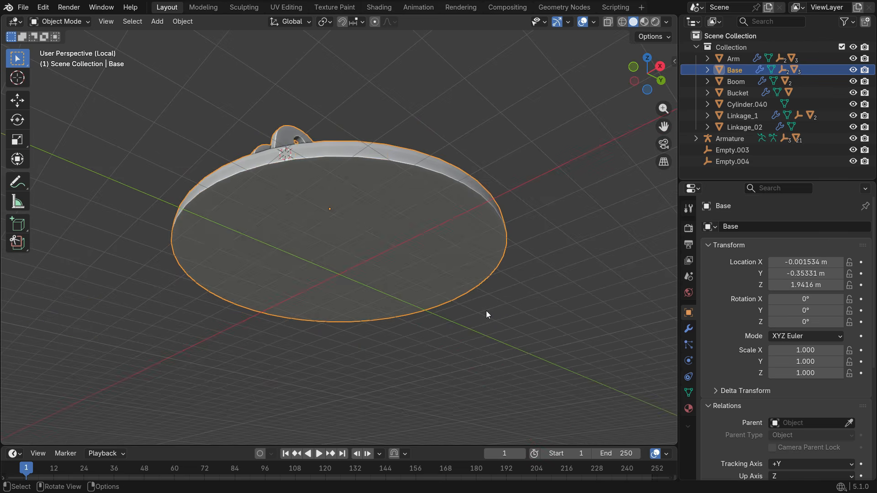
pyautogui.press('Tab')
pyautogui.click(422, 270)
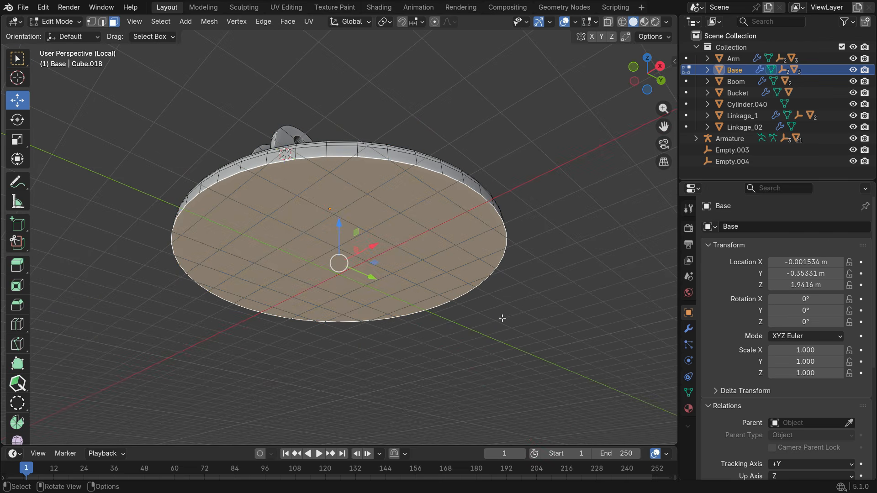
pyautogui.hotkey('shift', 's')
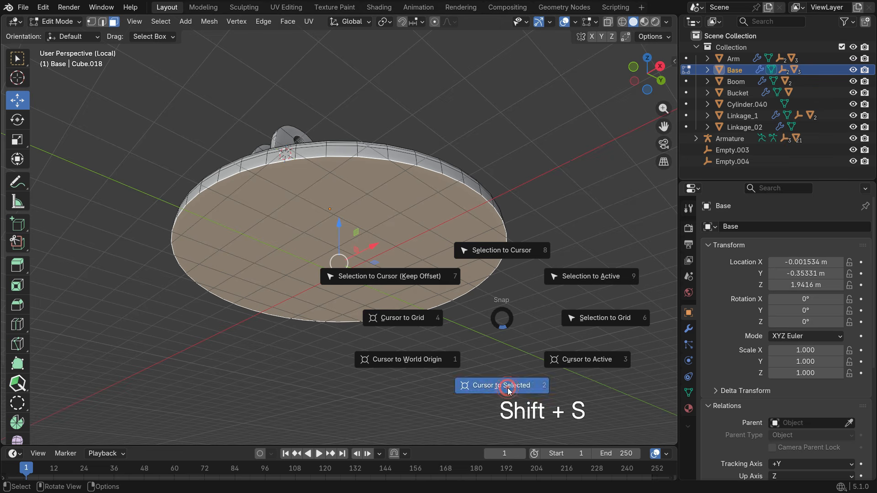
pyautogui.click(508, 391)
pyautogui.press('KP_Divide')
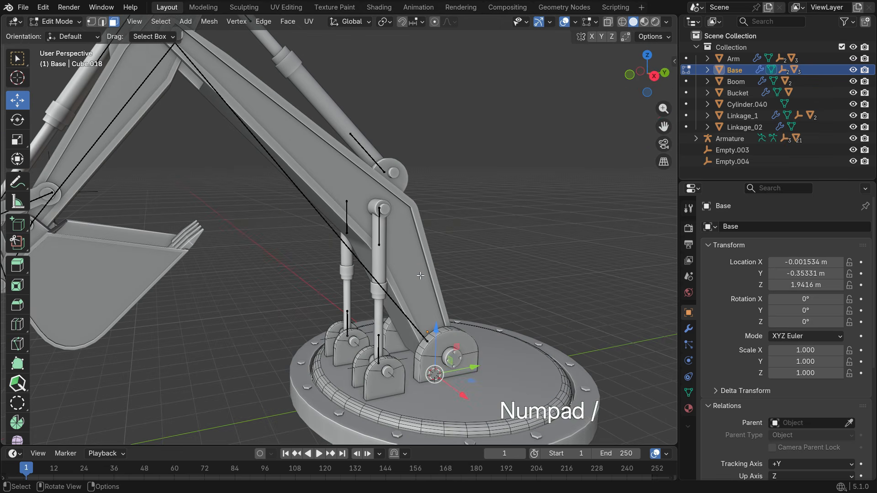
pyautogui.press('Tab')
# - Add a new bone to the Armature at the 3D cursor in the excavator's base
pyautogui.scroll(-3, 374, 248)
pyautogui.scroll(3, 365, 254)
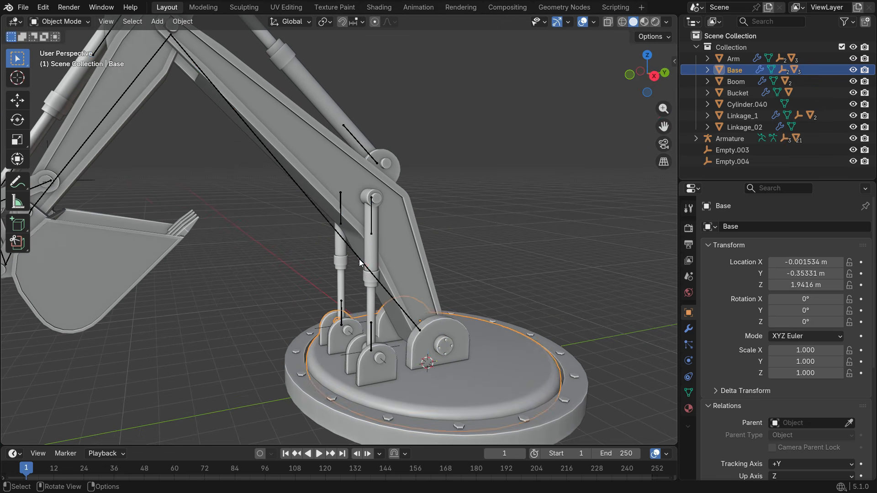
pyautogui.click(359, 259)
pyautogui.press('Tab')
pyautogui.moveTo(544, 317); pyautogui.dragTo(504, 314, button='middle')
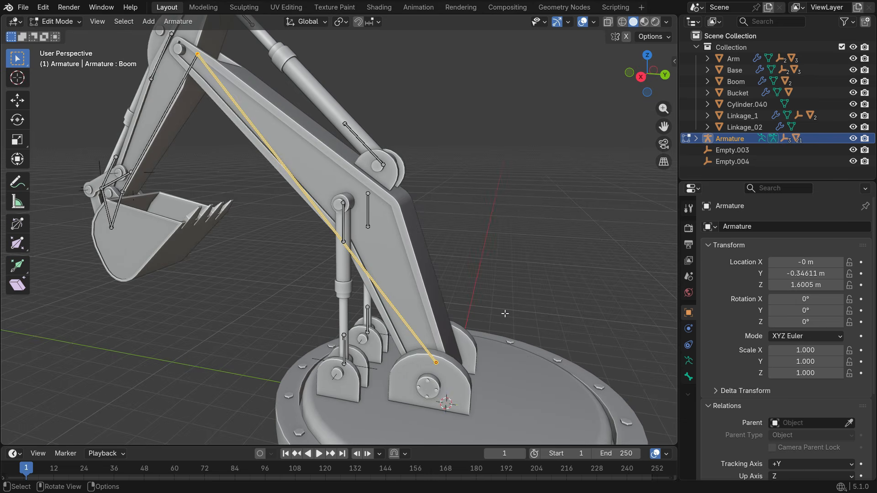
pyautogui.hotkey('shift', 'a')
pyautogui.click(447, 387)
pyautogui.scroll(2, 447, 388)
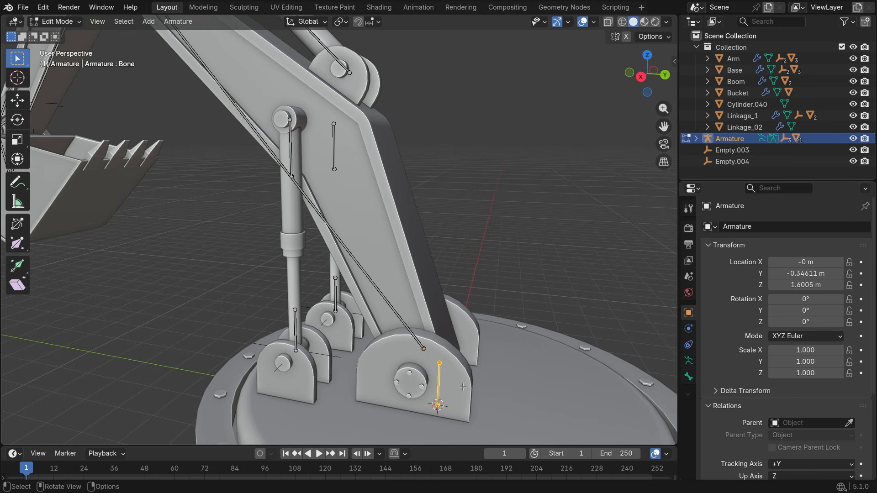
# - Lengthen the new bone to about 2.63 m and rename it Base
pyautogui.press('n')
pyautogui.moveTo(568, 200); pyautogui.dragTo(641, 201)
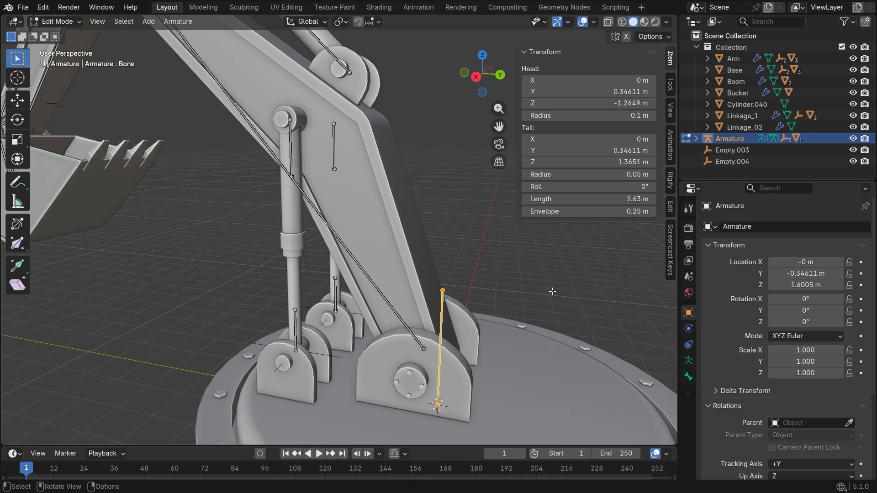
pyautogui.press('n')
pyautogui.press('F2')
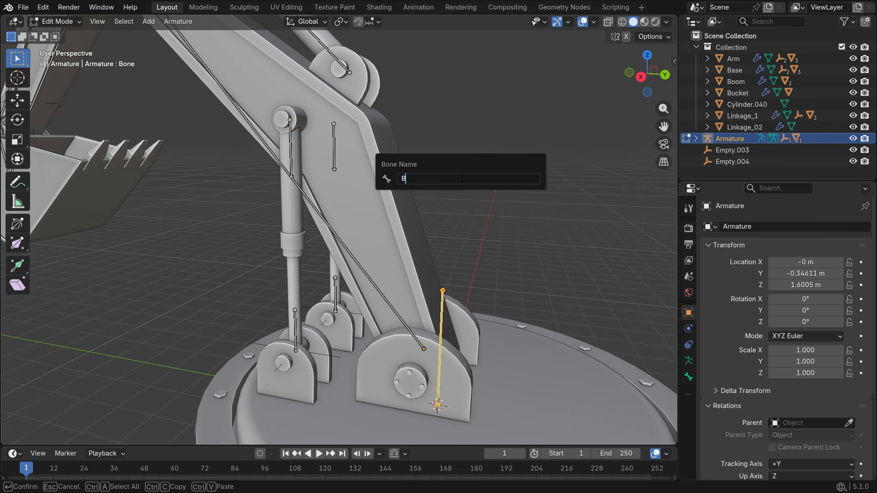
pyautogui.press('Return')
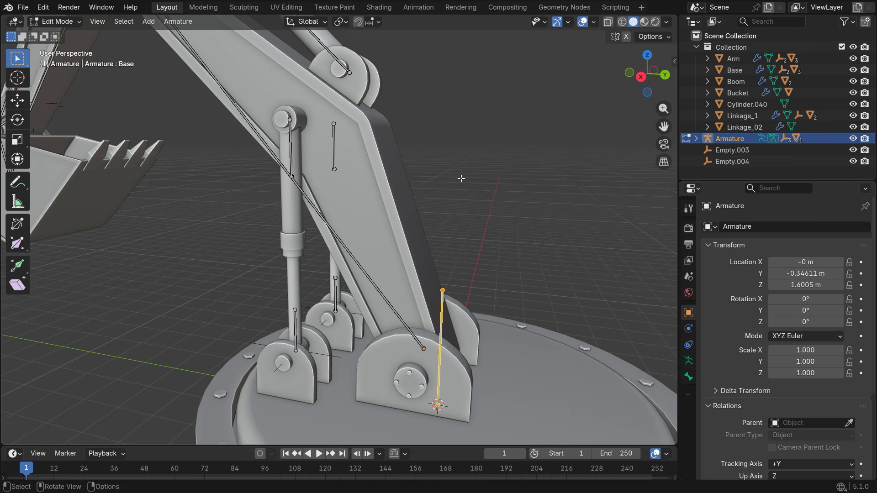
# - Parent the Boom bone to the Base bone, keeping its offset
pyautogui.click(355, 262)
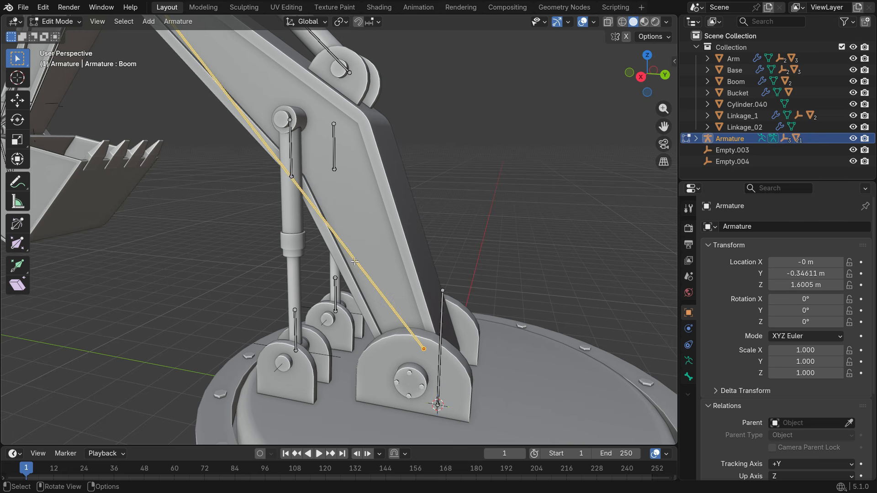
pyautogui.keyDown('shift'); pyautogui.click(440, 335); pyautogui.keyUp('shift')
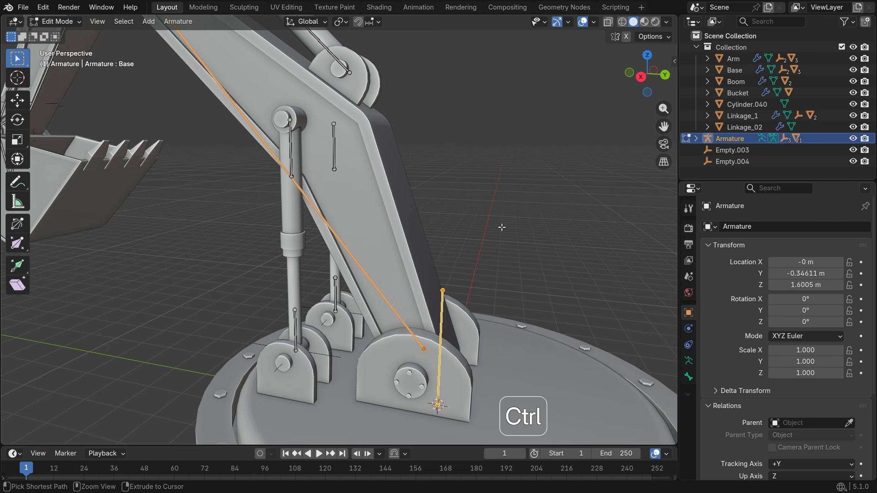
pyautogui.hotkey('ctrl', 'p')
pyautogui.click(501, 227)
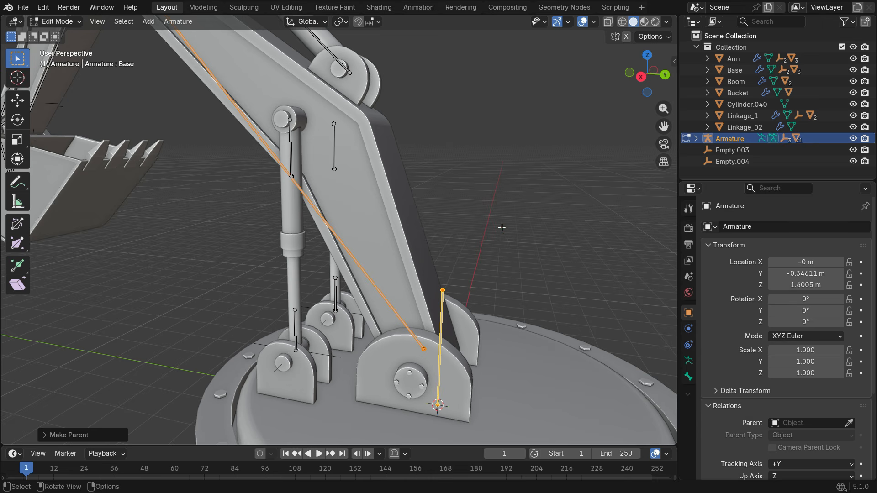
# - Parent the Base object to the armature's Base bone using the Bone option in Pose Mode
pyautogui.moveTo(457, 263); pyautogui.dragTo(471, 299, button='middle')
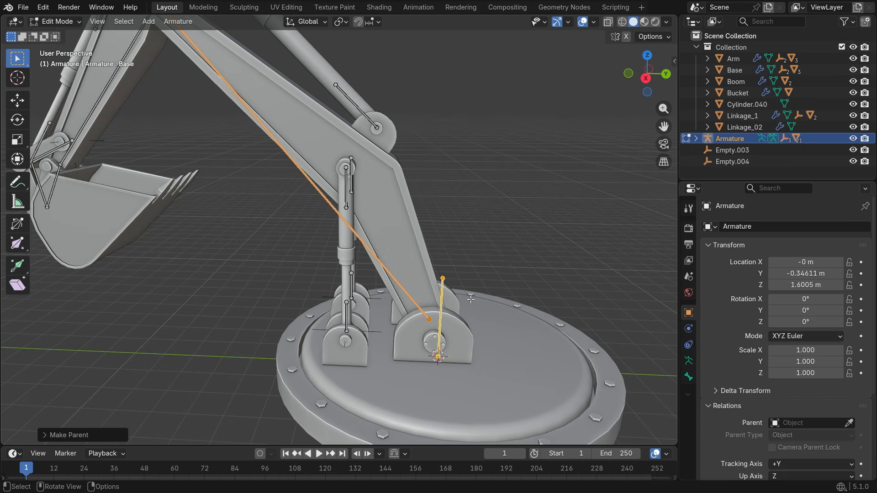
pyautogui.press('Tab')
pyautogui.click(506, 348)
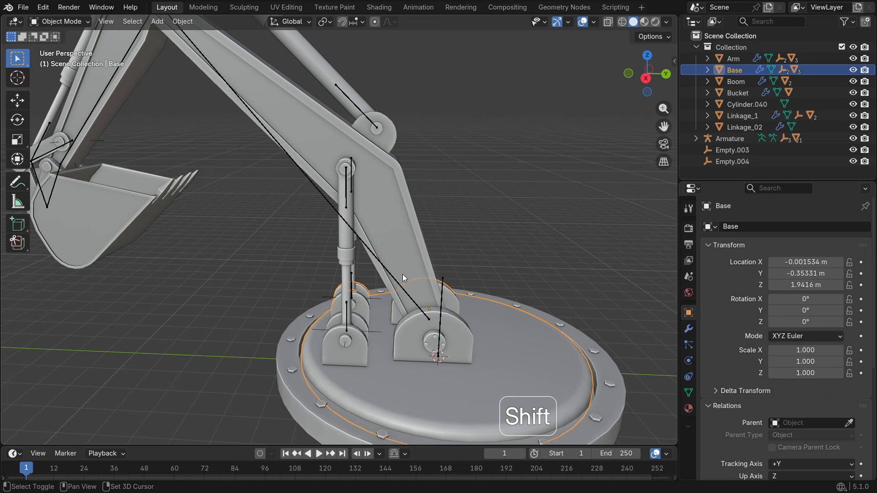
pyautogui.keyDown('shift'); pyautogui.click(382, 264); pyautogui.keyUp('shift')
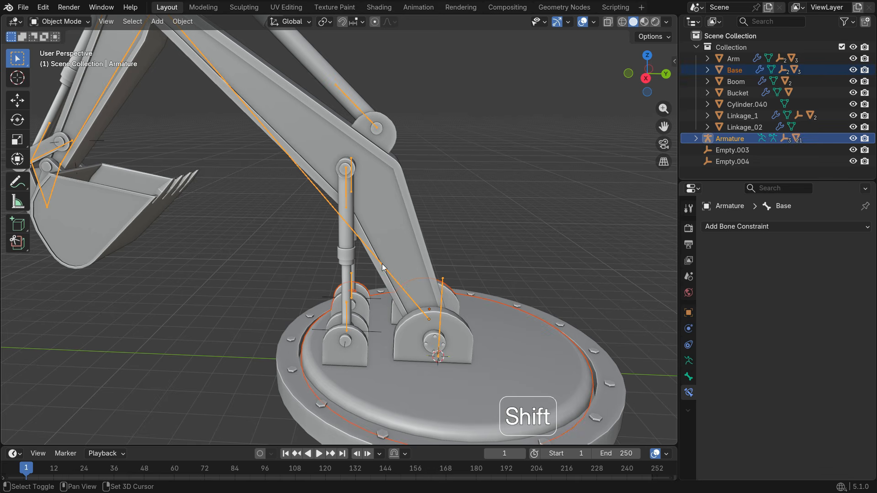
pyautogui.click(77, 22)
pyautogui.click(57, 61)
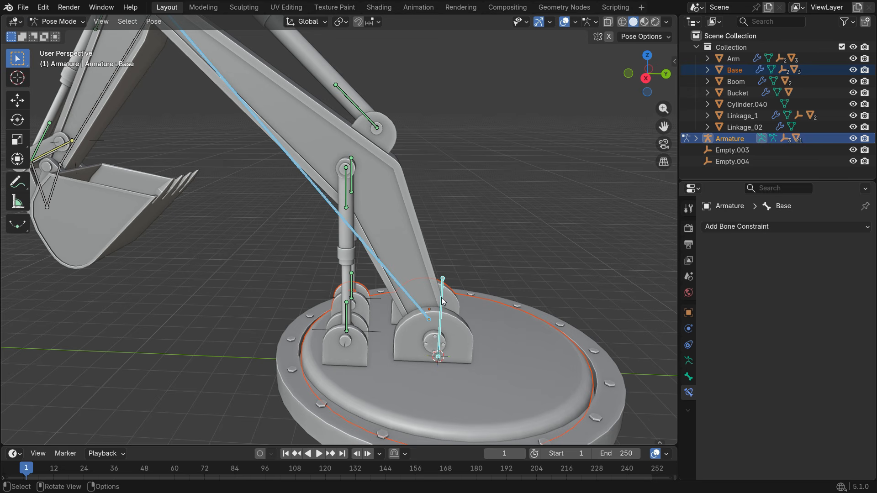
pyautogui.click(448, 319)
pyautogui.hotkey('ctrl', 'p')
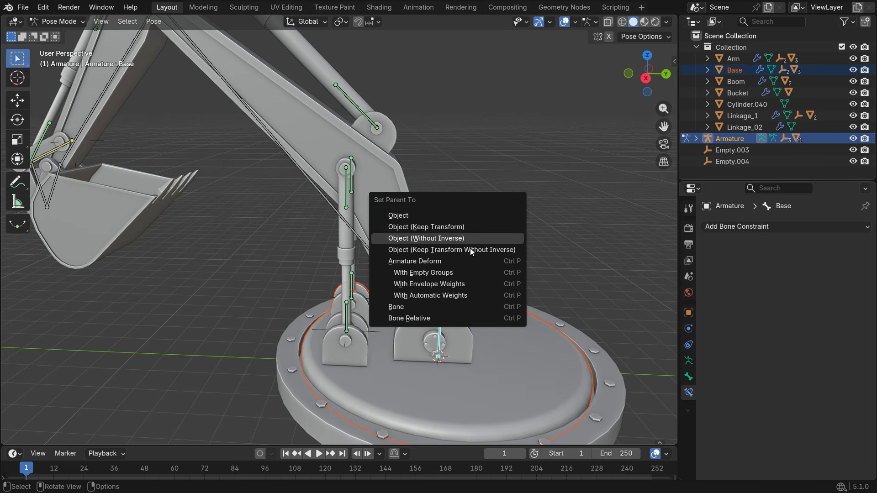
pyautogui.click(467, 308)
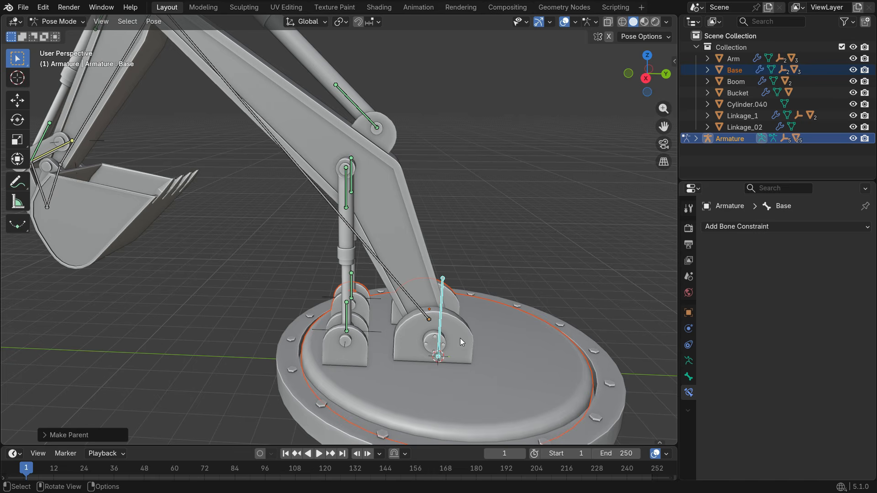
# - Try rotating the Base bone about its local Y axis to test how the machine follows, and cancel the rotation
pyautogui.moveTo(459, 338)
pyautogui.mouseDown(button='middle')
pyautogui.moveTo(478, 352)
pyautogui.moveTo(468, 338)
pyautogui.mouseUp(button='middle')
pyautogui.click(451, 300)
pyautogui.scroll(-2, 439, 341)
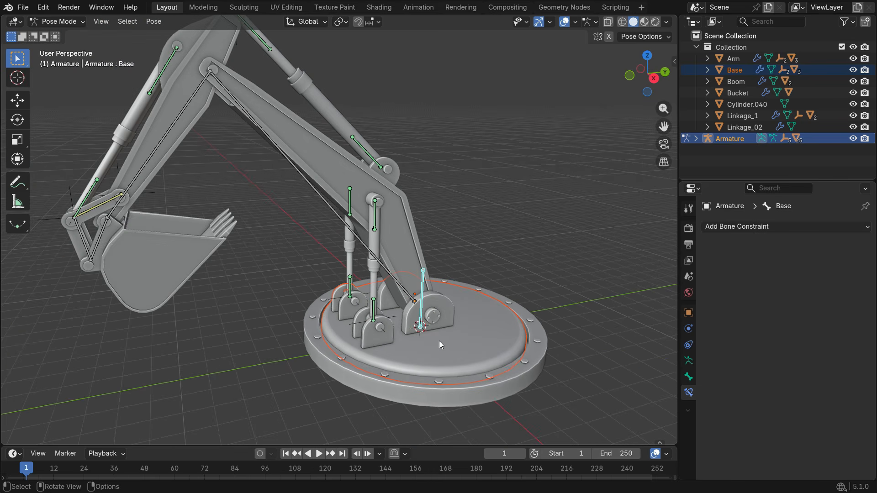
pyautogui.press('r')
pyautogui.press('y')
pyautogui.press('y')
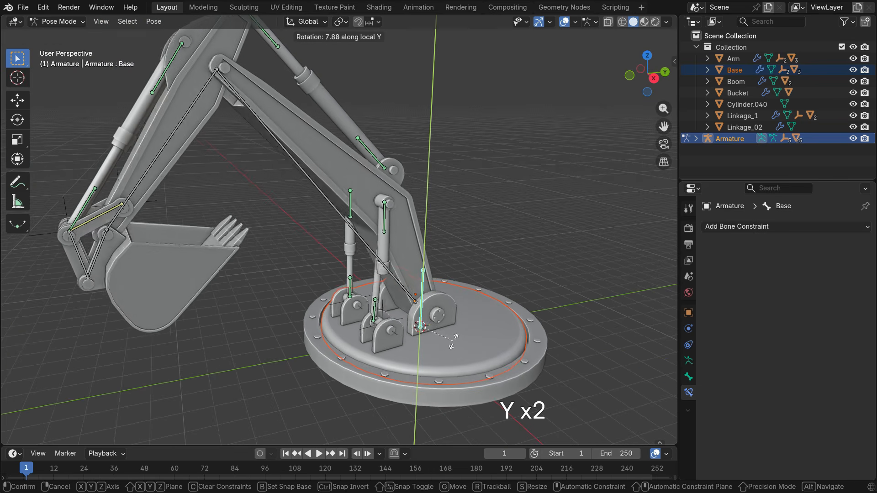
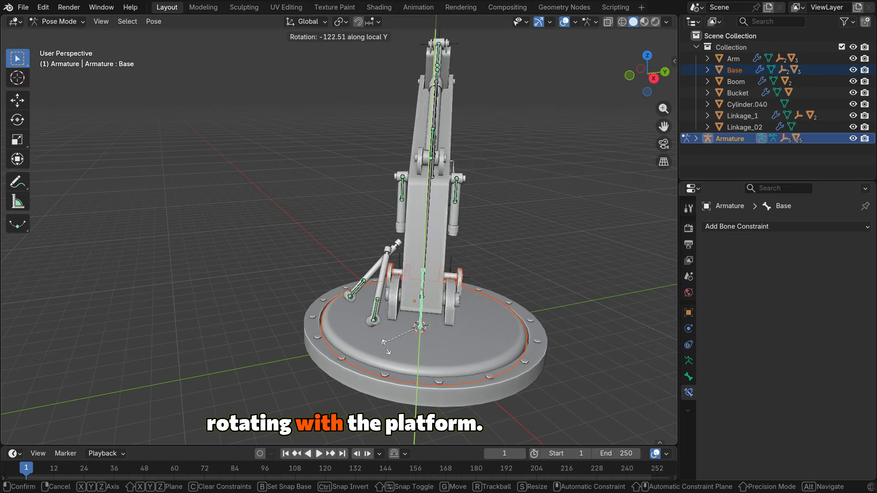
pyautogui.click(476, 339)
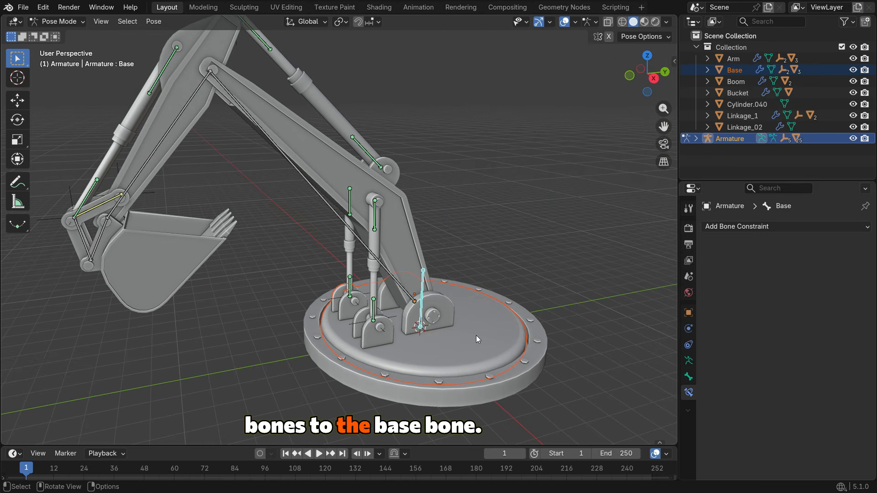
# - Parent both boom piston rod bones to the Base bone in Edit Mode, keeping their offset
pyautogui.press('Tab')
pyautogui.scroll(3, 365, 320)
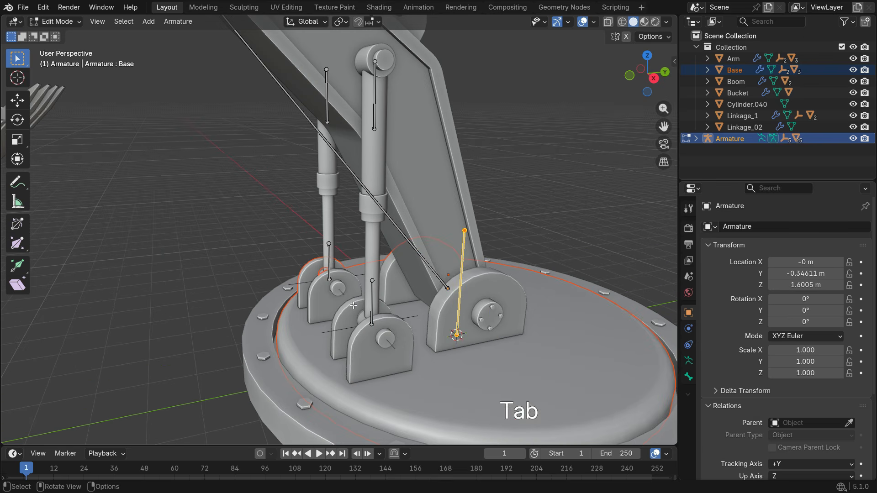
pyautogui.click(329, 259)
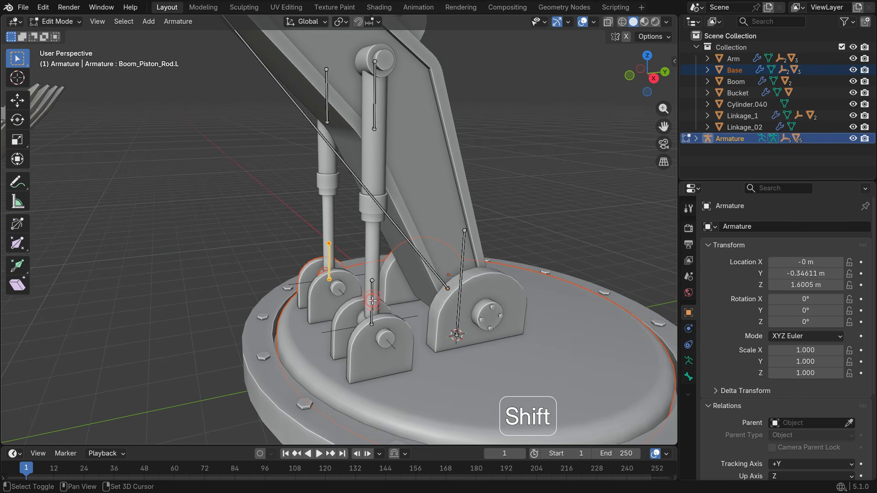
pyautogui.keyDown('shift'); pyautogui.click(463, 269); pyautogui.keyUp('shift')
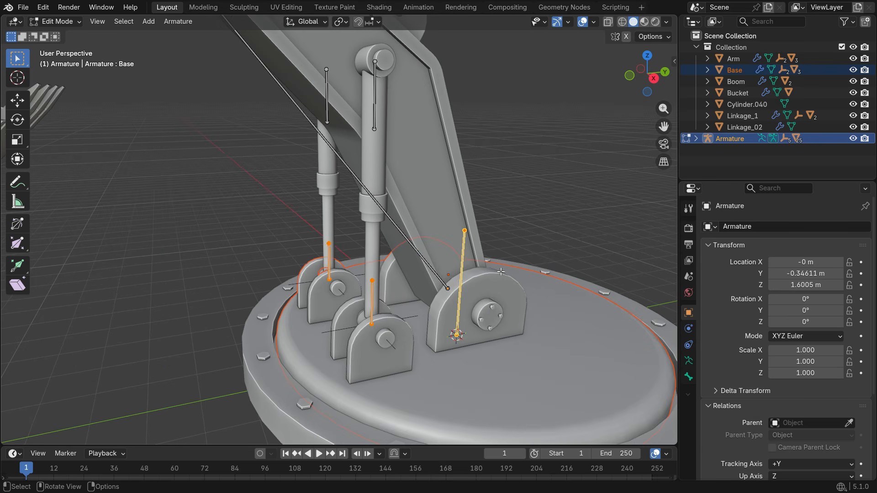
pyautogui.hotkey('ctrl', 'p')
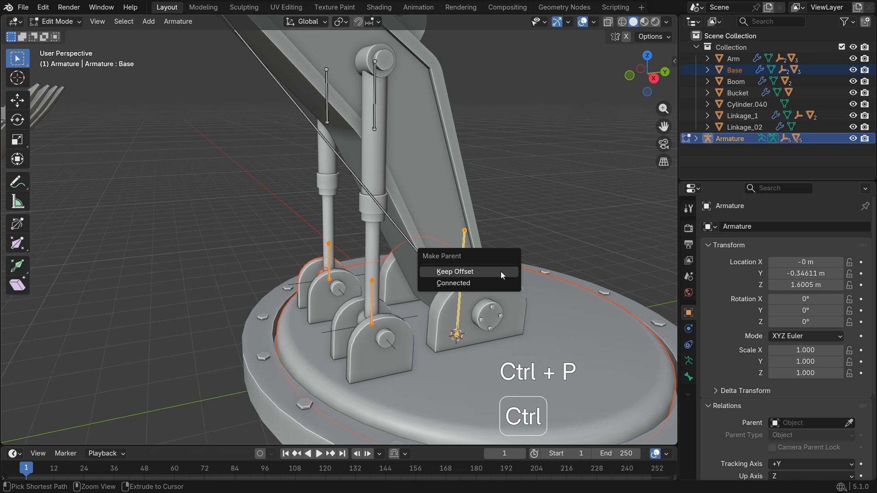
pyautogui.click(500, 271)
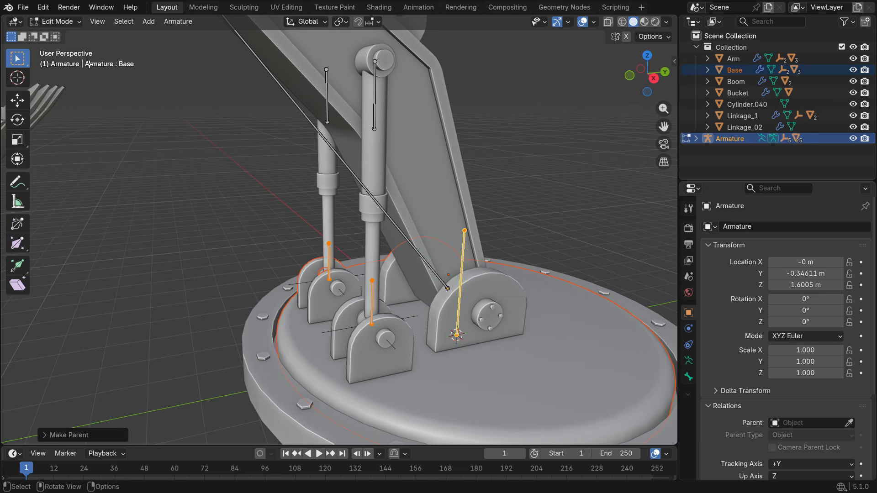
# - Return to Pose Mode and rotate the Base bone about its local Y axis to swing the excavator around
pyautogui.click(67, 22)
pyautogui.click(73, 60)
pyautogui.scroll(-2, 389, 276)
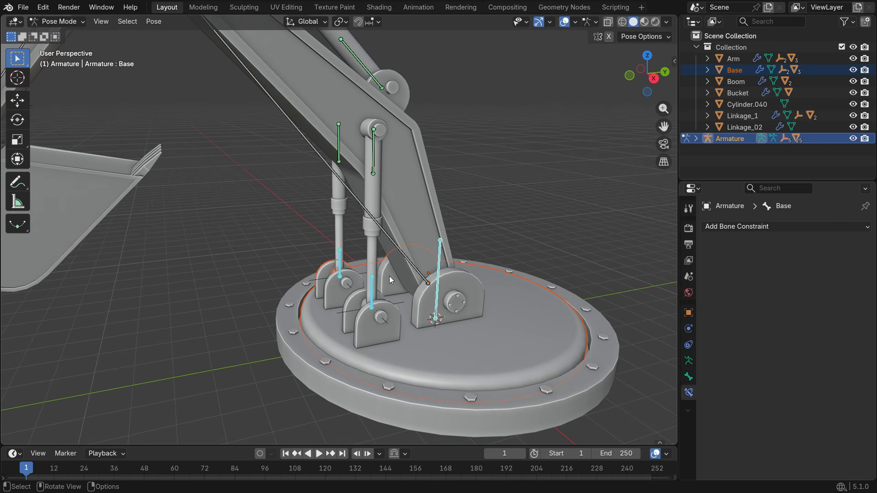
pyautogui.press('r')
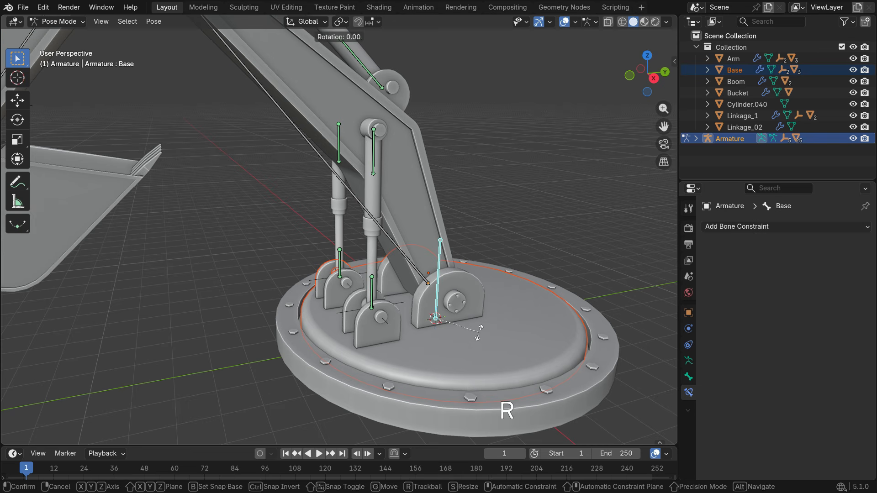
pyautogui.press('y')
pyautogui.press('y')
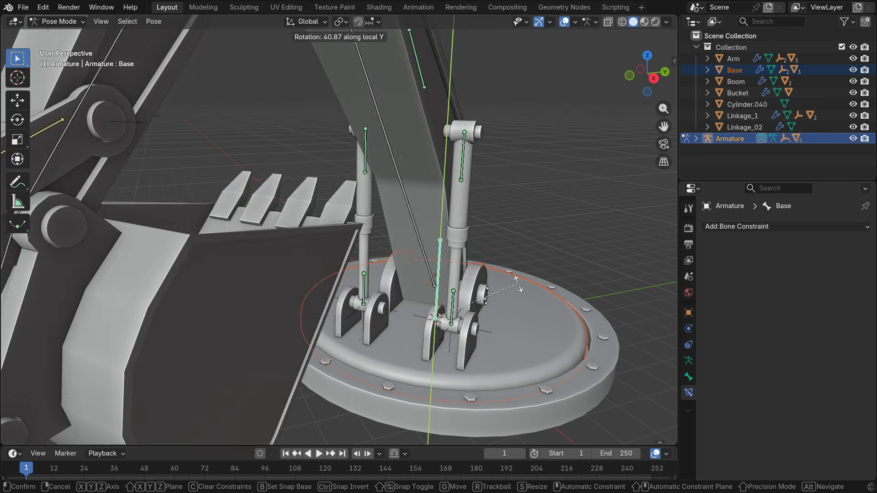
pyautogui.click(321, 340)
# - Rotate the Base bone about its local Y axis once more while viewing the whole excavator
pyautogui.scroll(-4, 322, 340)
pyautogui.moveTo(321, 341); pyautogui.dragTo(295, 341, button='middle')
pyautogui.press('r')
pyautogui.press('y')
pyautogui.press('y')
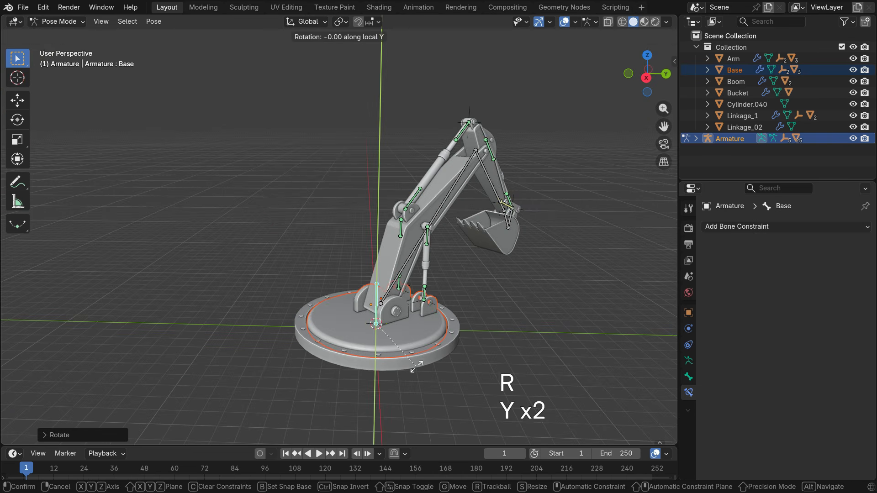
pyautogui.click(356, 377)
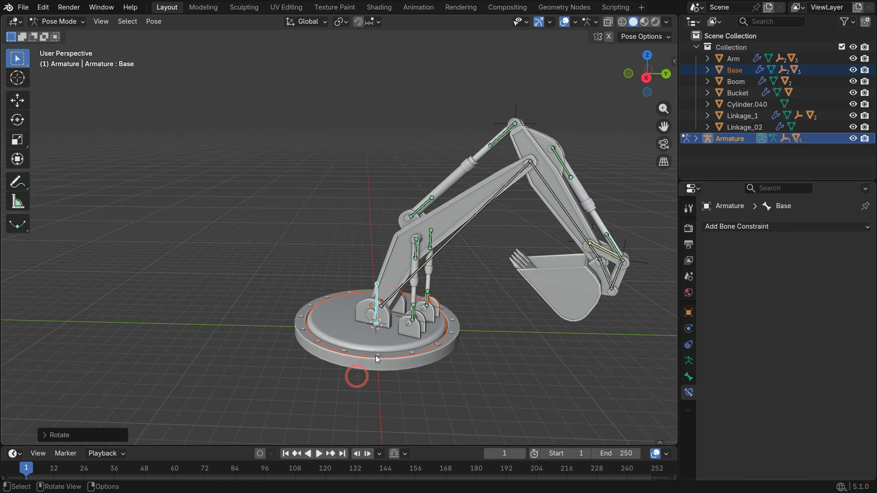
# - Rotate the Boom bone about its local X axis to lower it, and rotate the Arm bone about its local X axis
pyautogui.click(458, 236)
pyautogui.press('r')
pyautogui.press('x')
pyautogui.press('x')
pyautogui.click(554, 268)
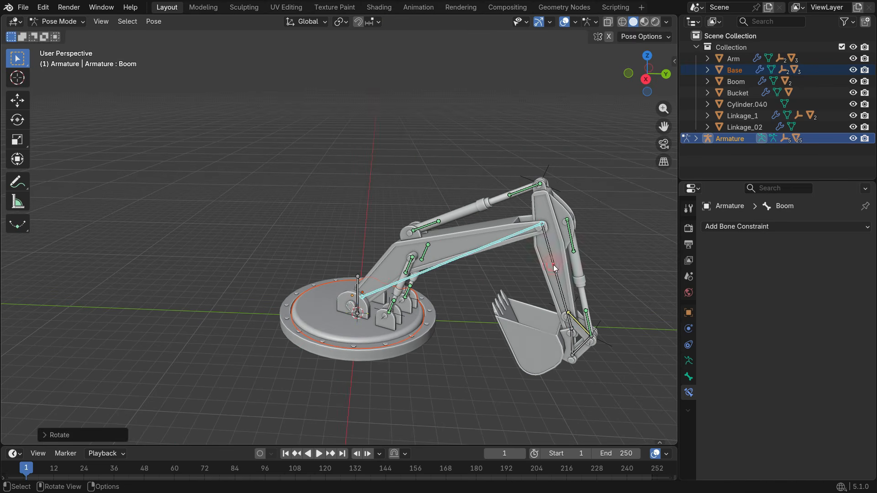
pyautogui.click(554, 268)
pyautogui.press('r')
pyautogui.press('x')
pyautogui.press('x')
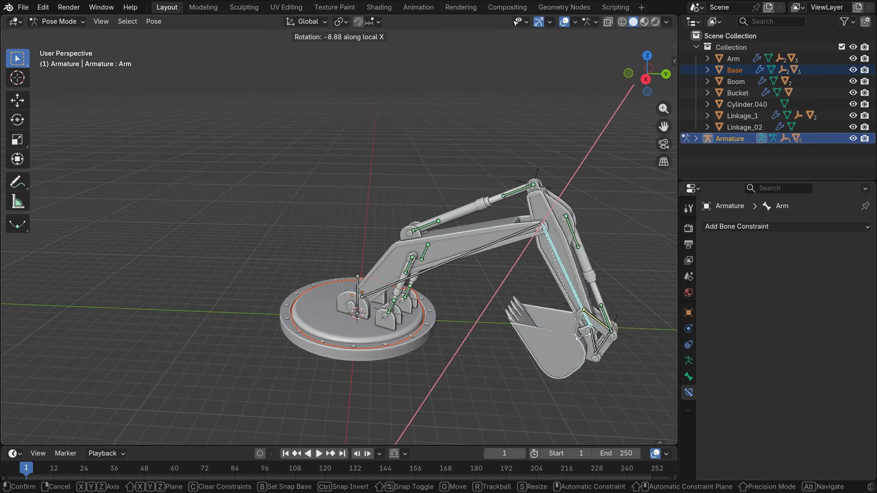
pyautogui.click(551, 342)
# - Swing the Base bone about its local Y axis to the opposite side and clear the rotation of all bones
pyautogui.click(359, 295)
pyautogui.press('r')
pyautogui.press('y')
pyautogui.press('y')
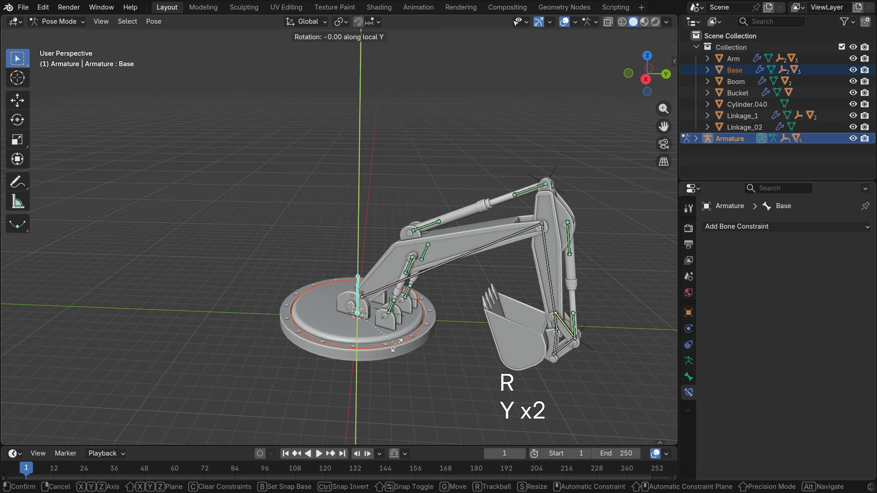
pyautogui.click(197, 297)
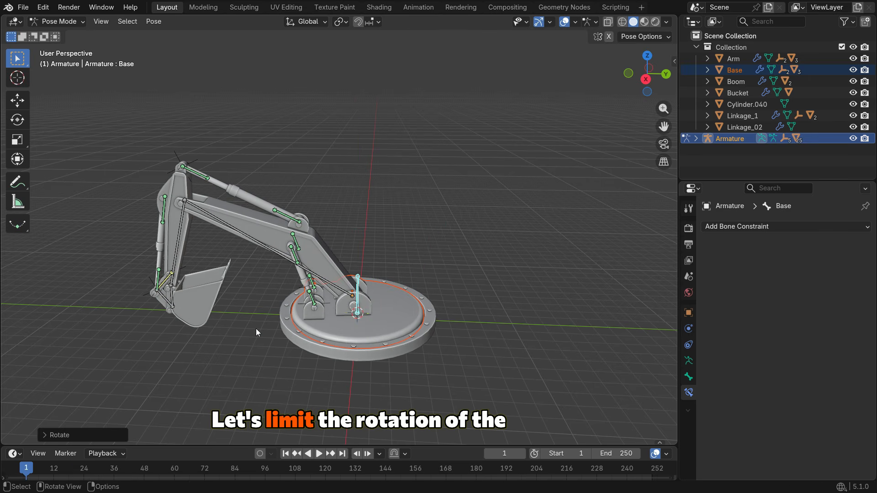
pyautogui.press('a')
pyautogui.hotkey('alt', 'r')
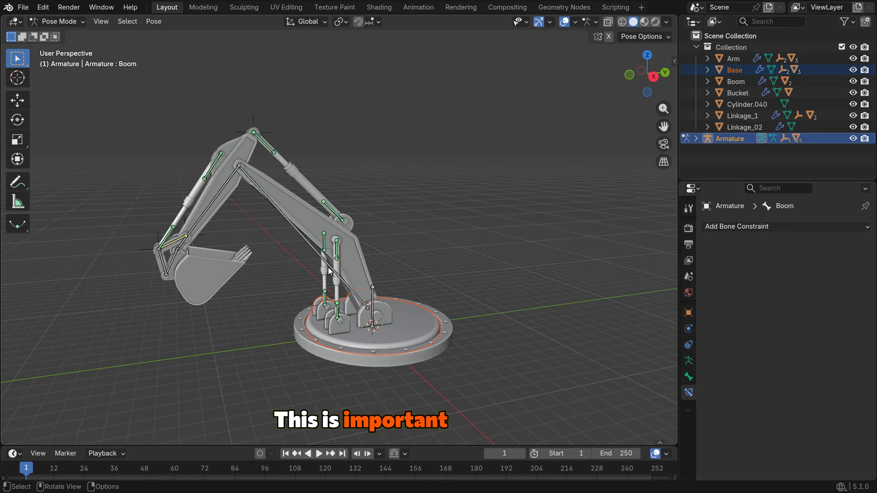
# - Rotate the Boom bone about -50° around its local X axis to overextend the pistons, and undo the rotation
pyautogui.click(330, 270)
pyautogui.press('r')
pyautogui.press('x')
pyautogui.press('x')
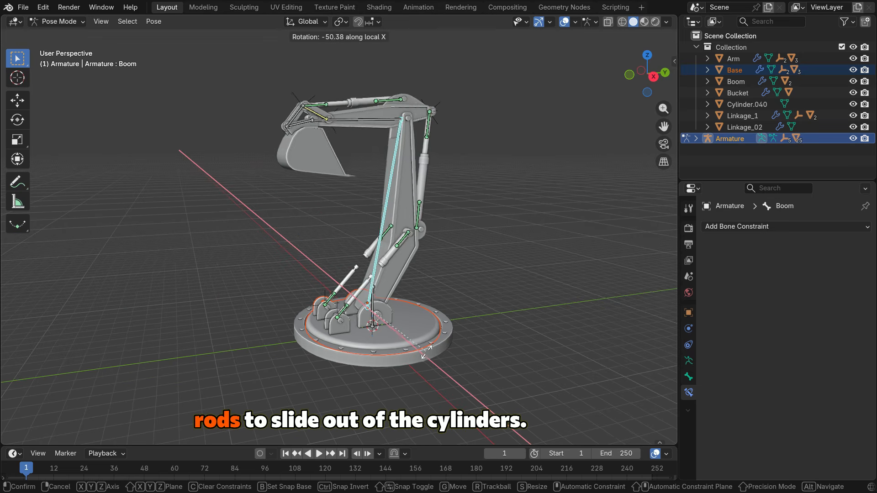
pyautogui.click(420, 358)
pyautogui.scroll(3, 385, 276)
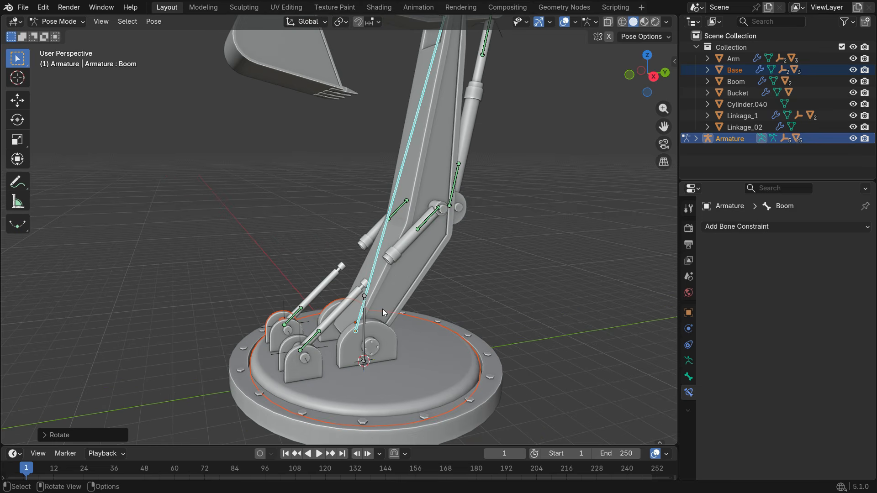
pyautogui.hotkey('ctrl', 'z')
pyautogui.scroll(-2, 365, 276)
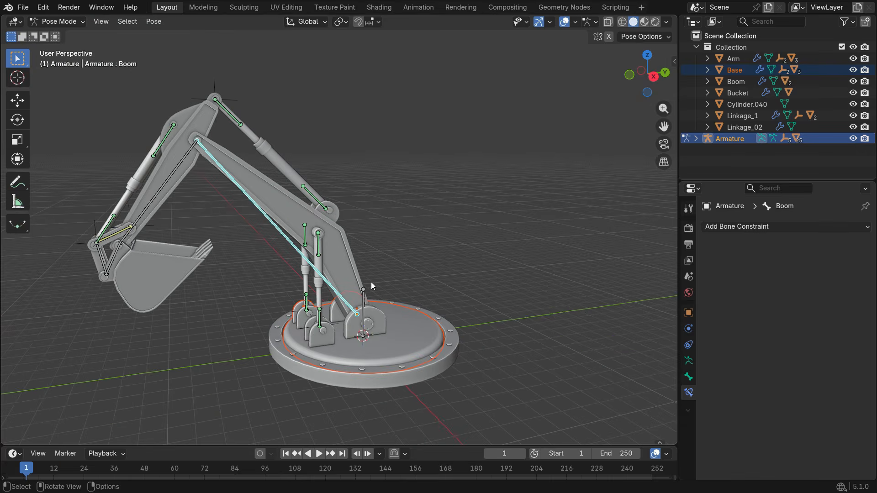
# - Add a Limit Rotation constraint to the Boom bone with Owner set to Local Space and the Y and Z limits enabled
pyautogui.click(706, 129)
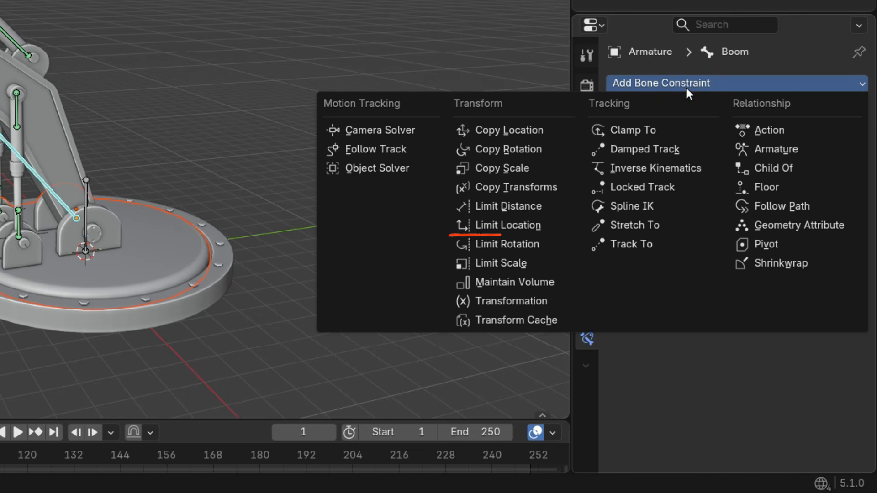
pyautogui.click(546, 241)
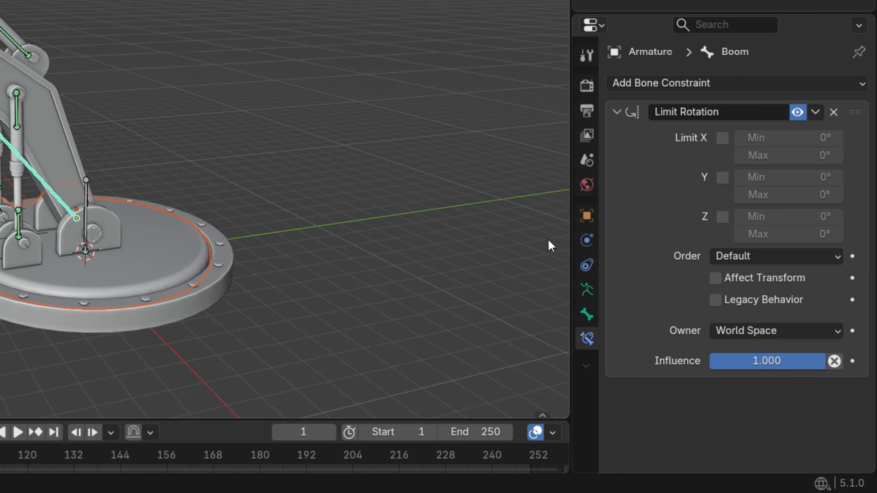
pyautogui.click(752, 330)
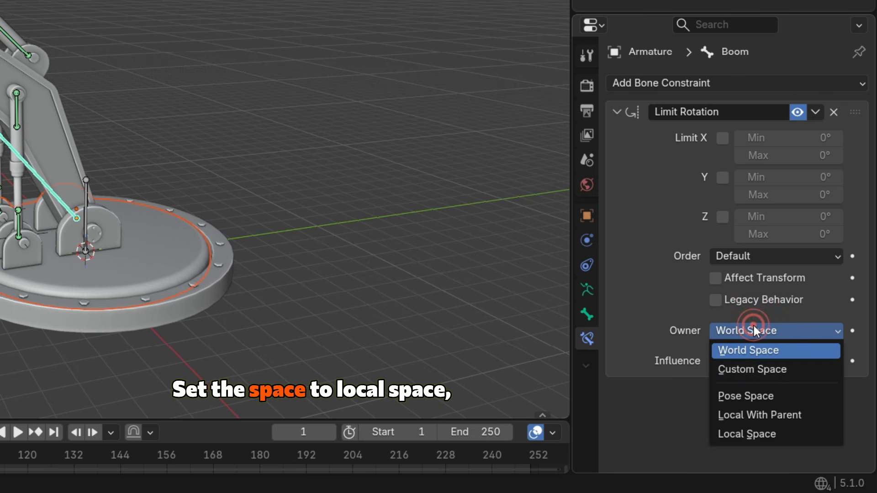
pyautogui.click(758, 433)
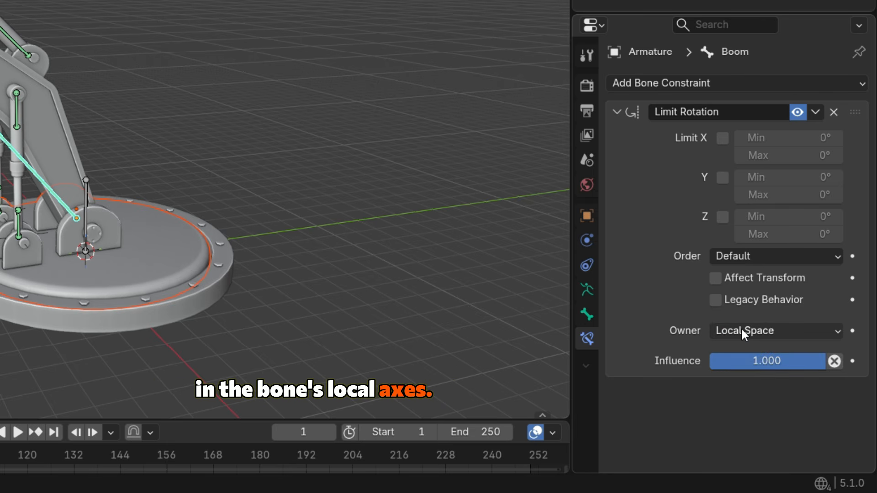
pyautogui.click(720, 178)
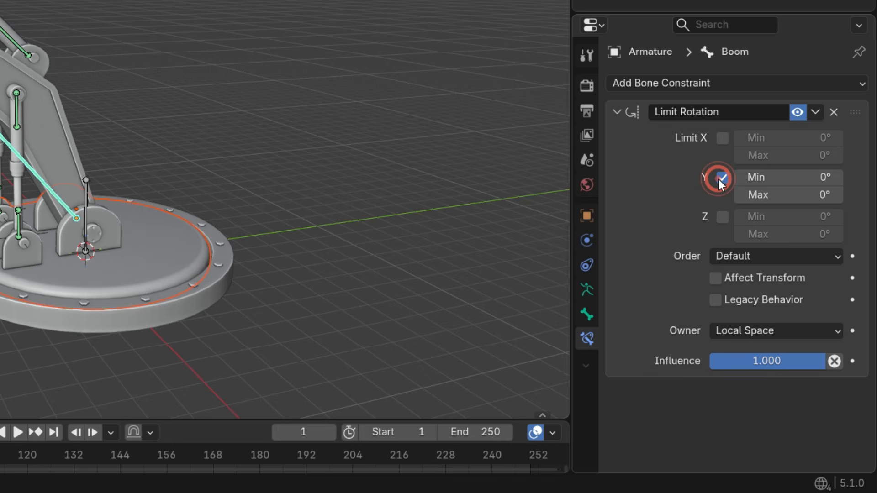
pyautogui.click(720, 218)
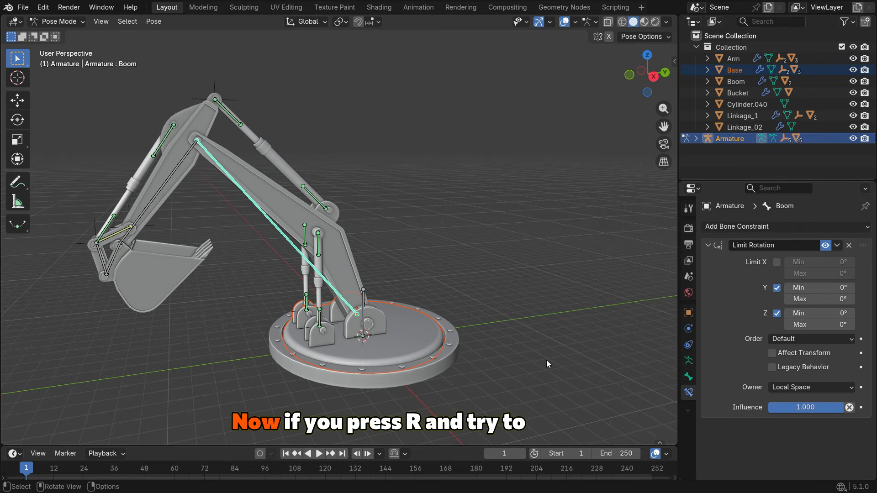
# - Rotate the Boom bone to test its constrained axes, and cancel the rotation
pyautogui.press('r')
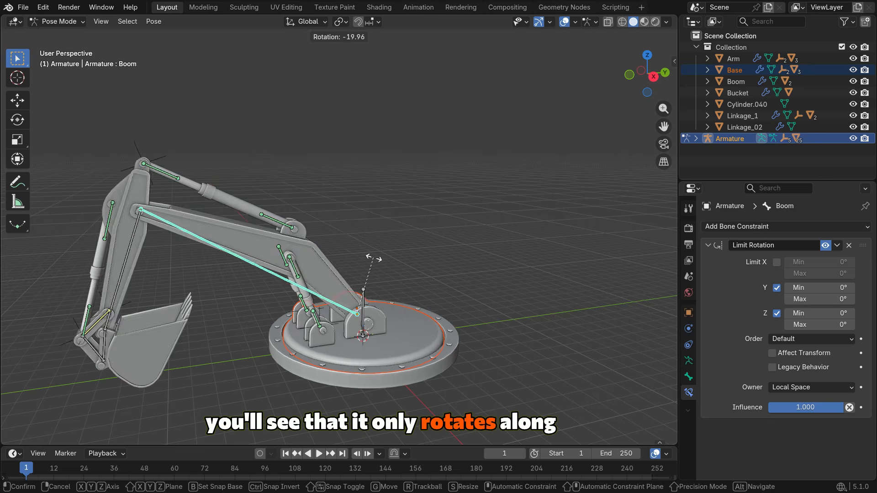
pyautogui.rightClick(398, 291)
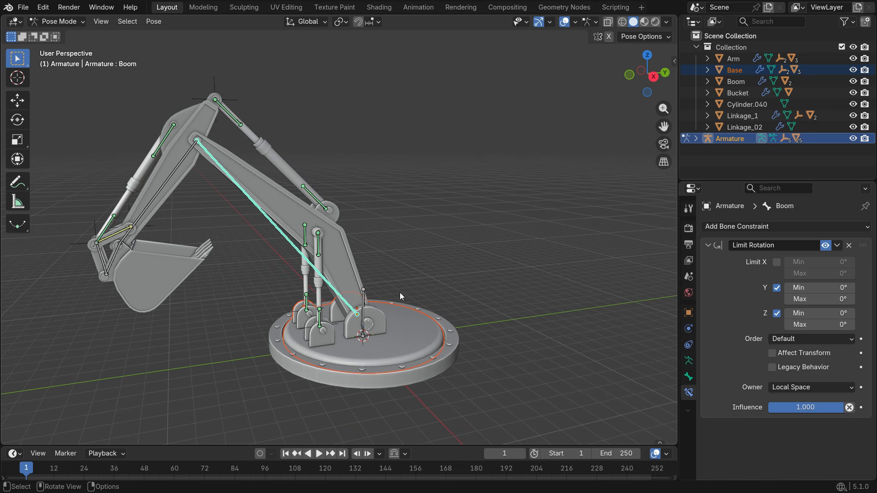
pyautogui.press('r')
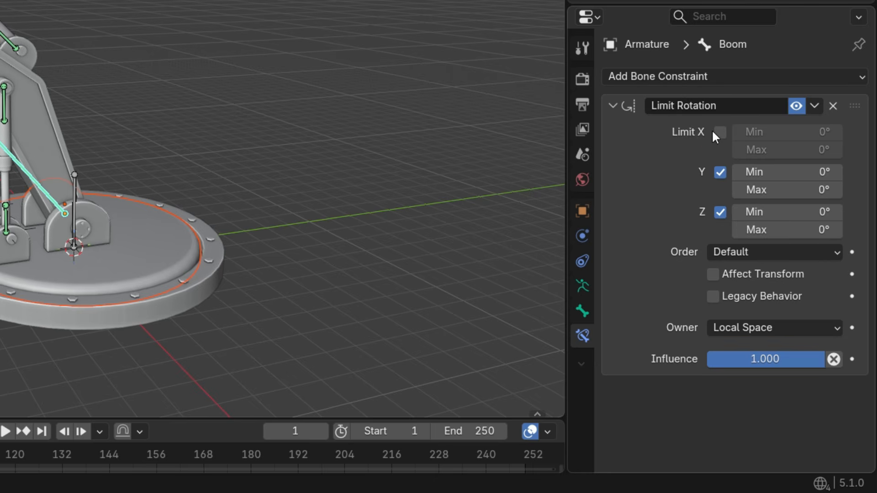
# - Limit the Boom bone's X rotation to a minimum of -20° and a maximum of 20°, and test the limits by rotating it
pyautogui.click(716, 132)
pyautogui.click(793, 130)
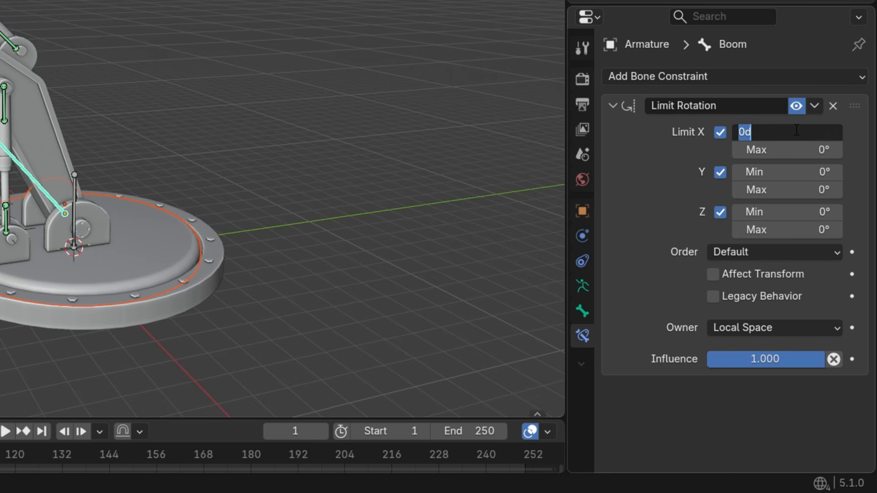
pyautogui.write('-20')
pyautogui.press('Return')
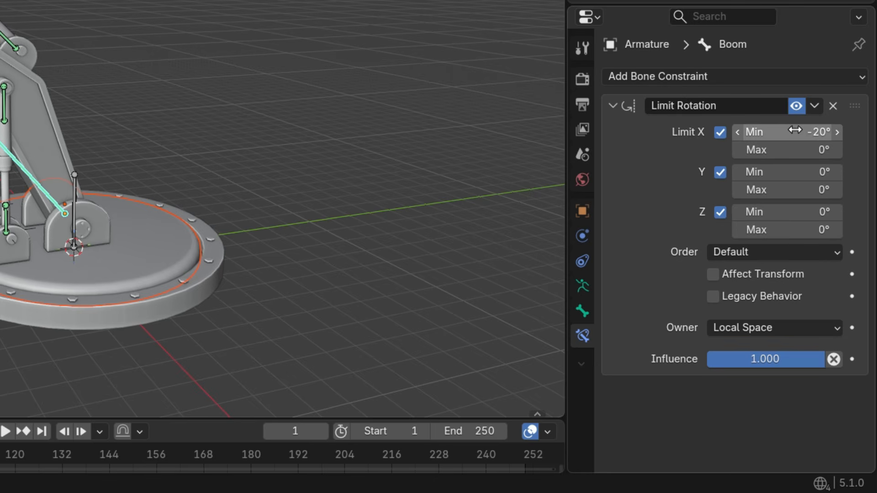
pyautogui.click(801, 154)
pyautogui.press('Return')
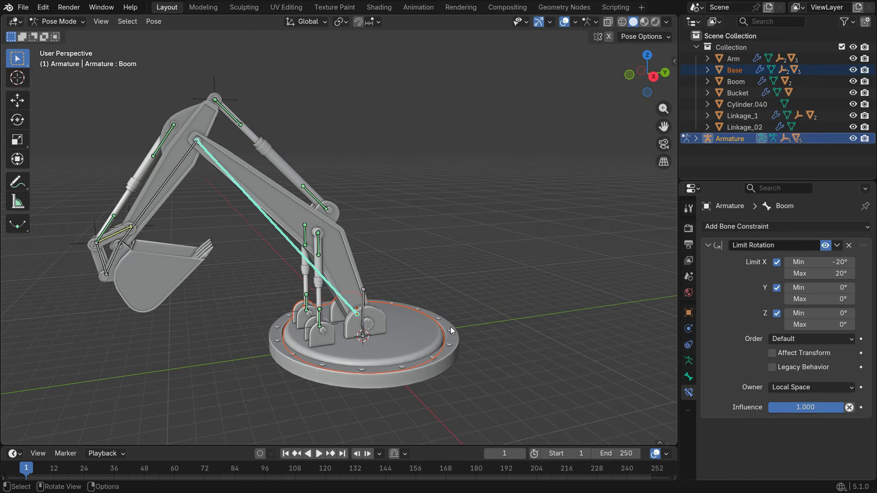
pyautogui.press('r')
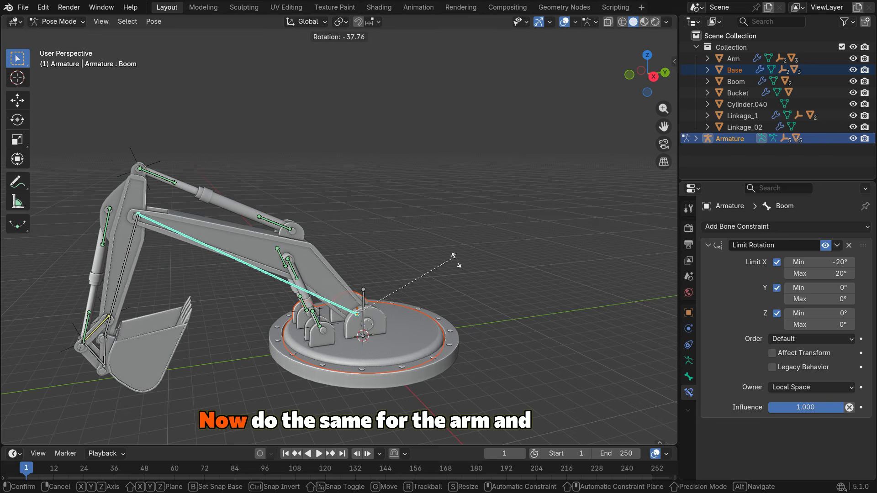
pyautogui.click(460, 398)
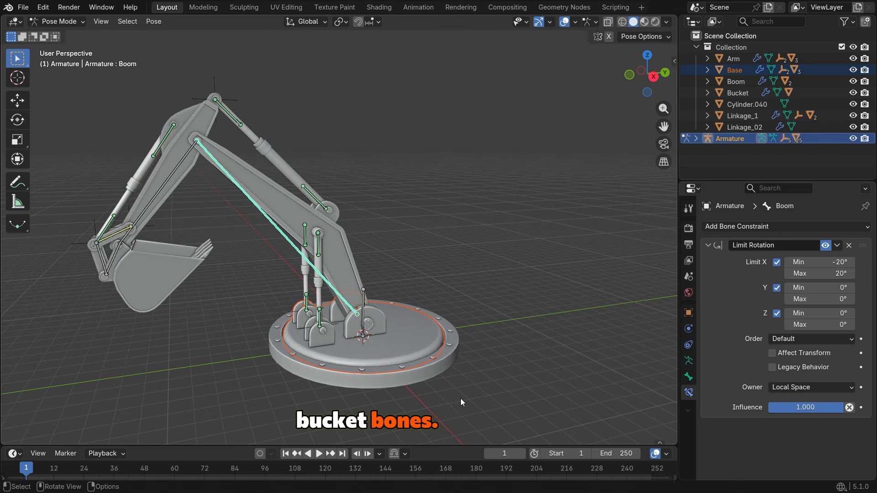
# - Add a Limit Rotation constraint to the Arm bone with Owner set to Local Space and the Y and Z limits enabled
pyautogui.moveTo(461, 399)
pyautogui.keyDown('shift'); pyautogui.mouseDown(button='middle')
pyautogui.moveTo(396, 400)
pyautogui.moveTo(446, 398)
pyautogui.mouseUp(button='middle'); pyautogui.keyUp('shift')
pyautogui.click(298, 172)
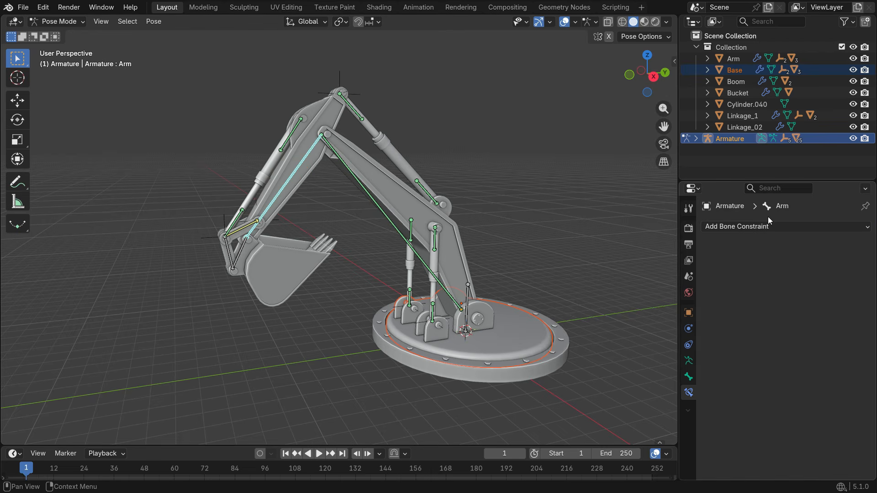
pyautogui.click(771, 226)
pyautogui.click(672, 330)
pyautogui.click(795, 386)
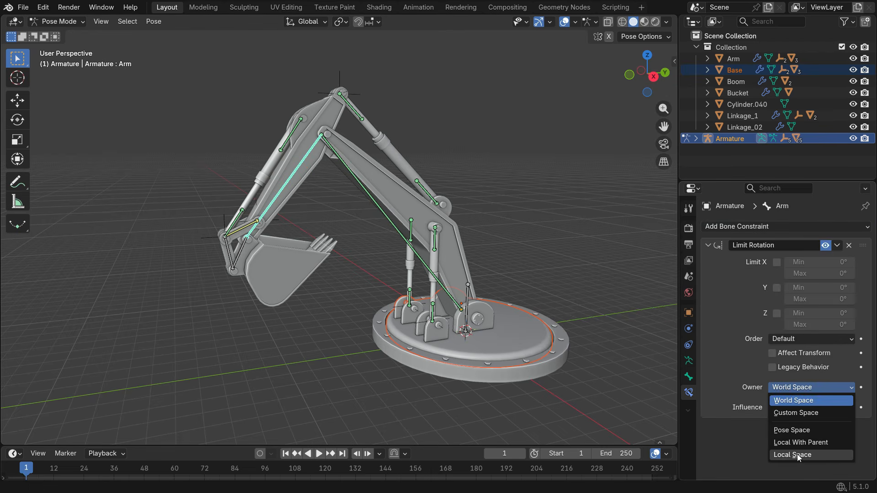
pyautogui.click(797, 454)
pyautogui.click(777, 288)
pyautogui.click(777, 314)
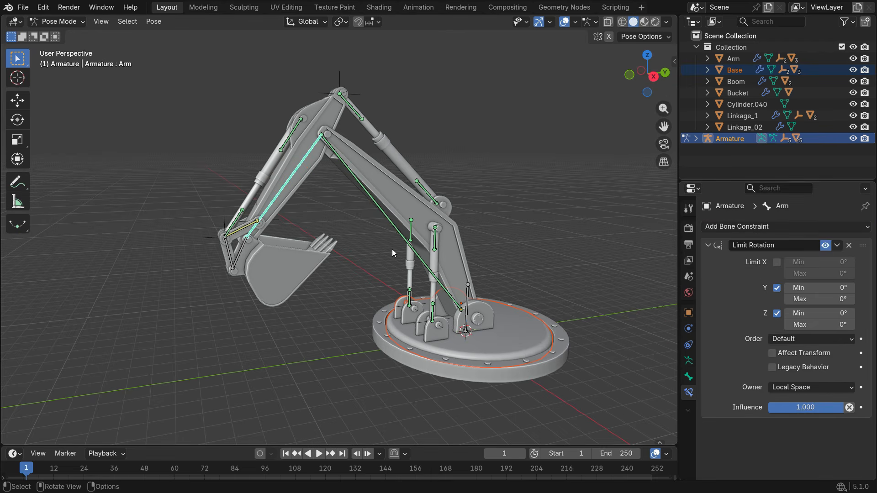
# - Limit the Arm bone's X rotation to a minimum of -70° and a maximum of 35°, testing its rotation before and after
pyautogui.press('r')
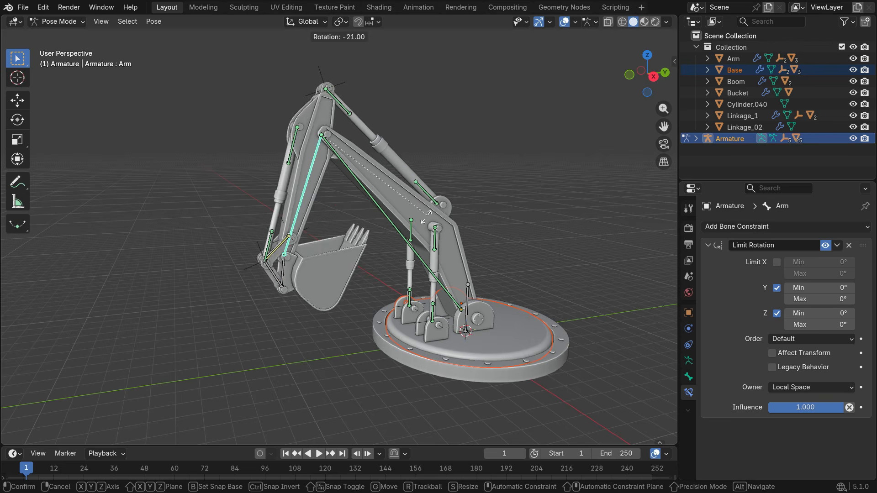
pyautogui.rightClick(247, 238)
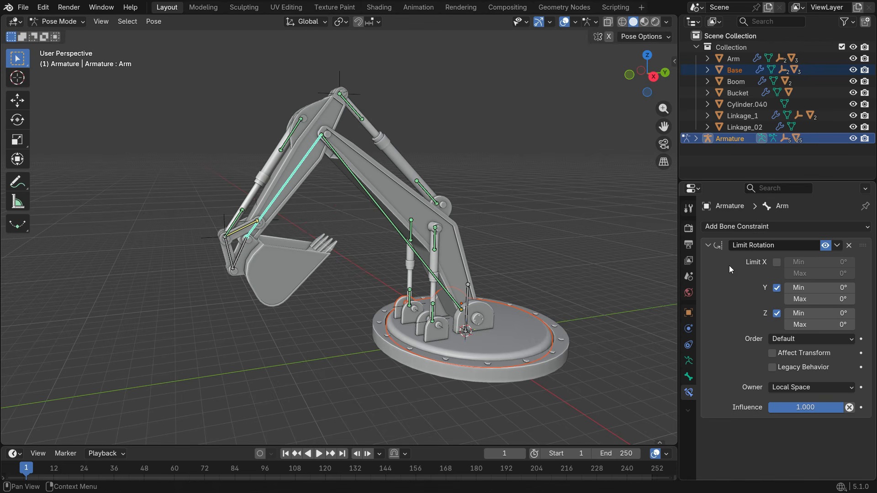
pyautogui.click(776, 262)
pyautogui.click(833, 264)
pyautogui.write('-70')
pyautogui.press('Tab')
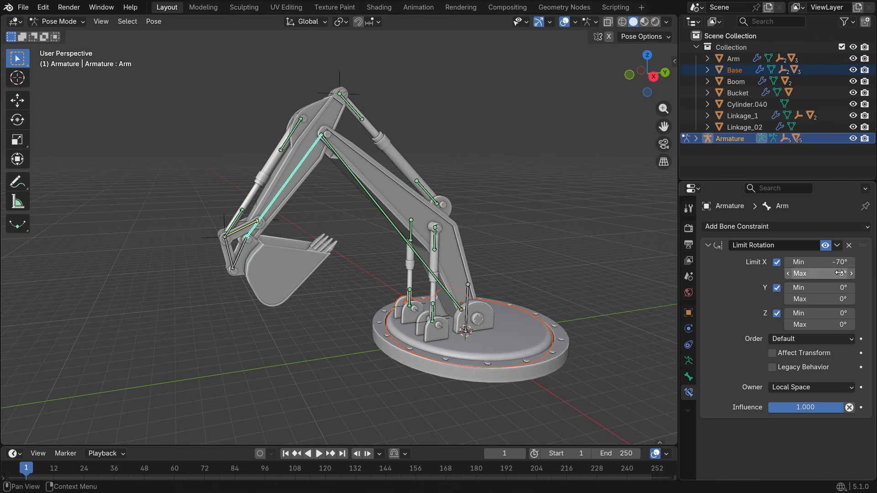
pyautogui.write('35')
pyautogui.press('Return')
pyautogui.press('r')
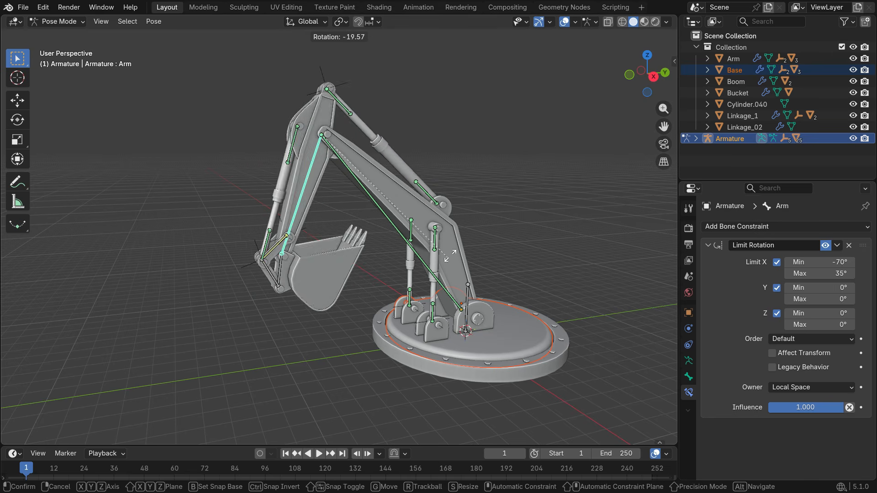
pyautogui.click(396, 320)
# - Add a Limit Rotation constraint to the Bucket bone with Owner set to Local Space and the Y and Z limits enabled
pyautogui.click(241, 250)
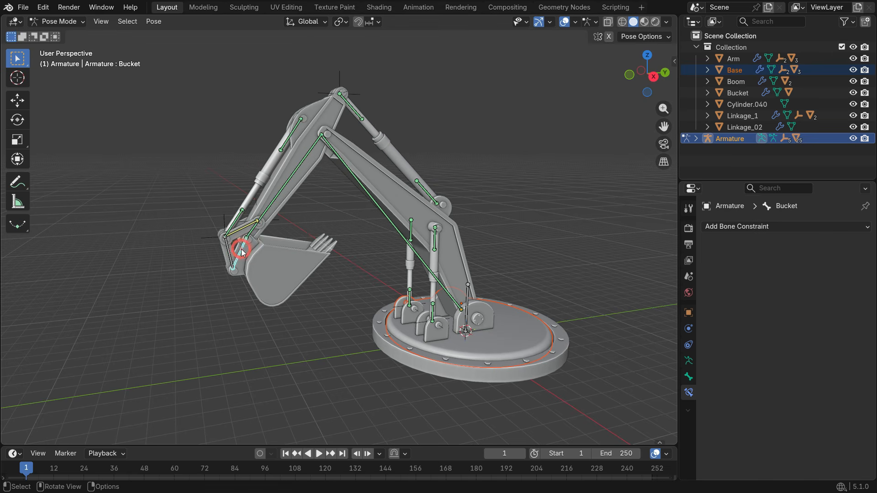
pyautogui.click(770, 227)
pyautogui.click(660, 330)
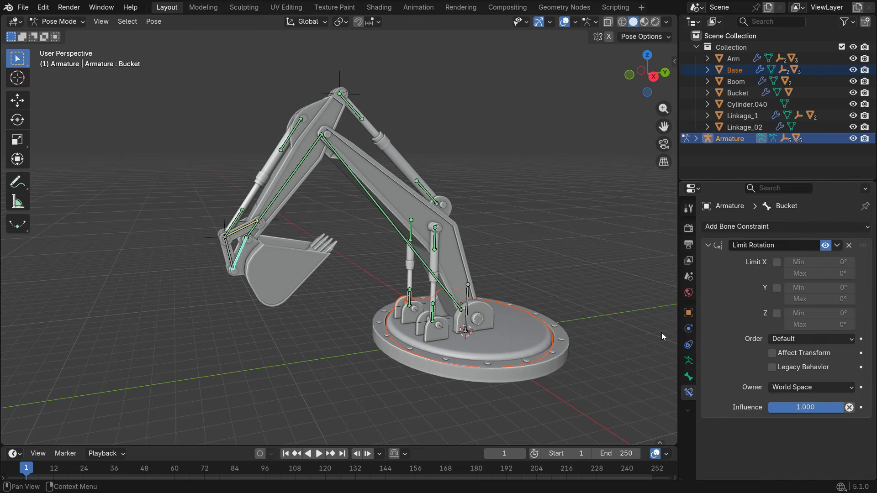
pyautogui.click(808, 387)
pyautogui.click(797, 455)
pyautogui.click(776, 287)
pyautogui.click(777, 314)
# - Enable the Bucket bone's X rotation limit with a minimum of -120°, and rotate the bucket outward to test it
pyautogui.press('r')
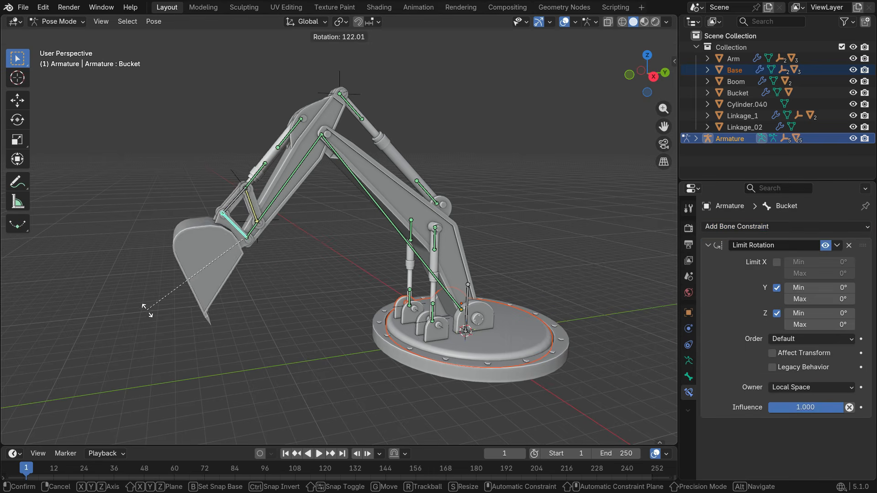
pyautogui.rightClick(166, 320)
pyautogui.click(776, 262)
pyautogui.click(818, 262)
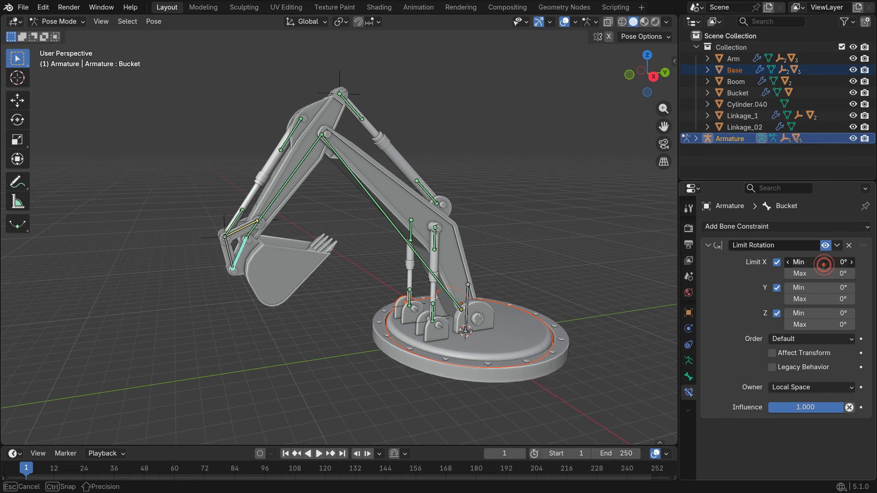
pyautogui.write('-120')
pyautogui.press('Return')
pyautogui.press('r')
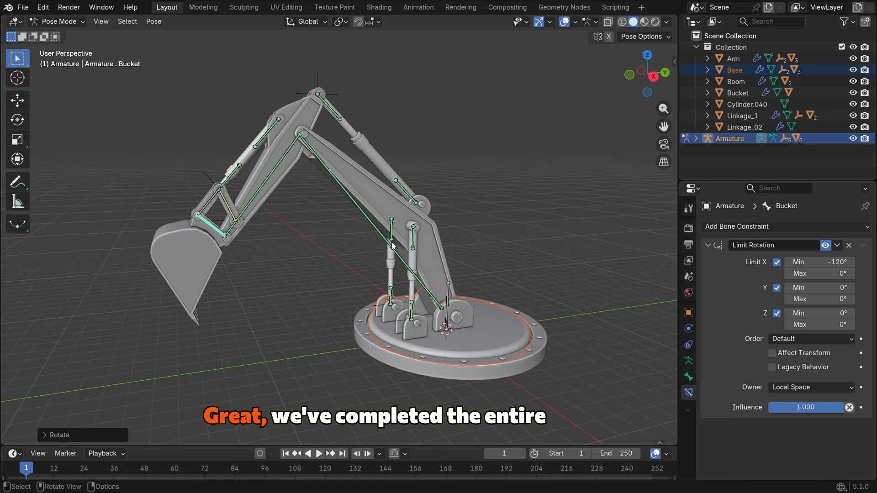
# - Rotate the Boom bone upright to pose the excavator, and select the Base bone
pyautogui.click(621, 282)
pyautogui.scroll(-2, 299, 287)
pyautogui.moveTo(302, 287); pyautogui.dragTo(283, 289, button='middle')
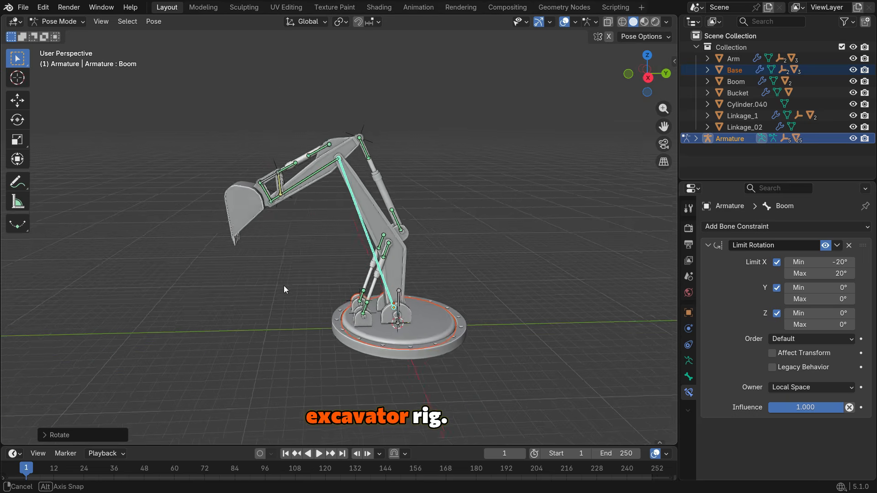
pyautogui.click(411, 345)
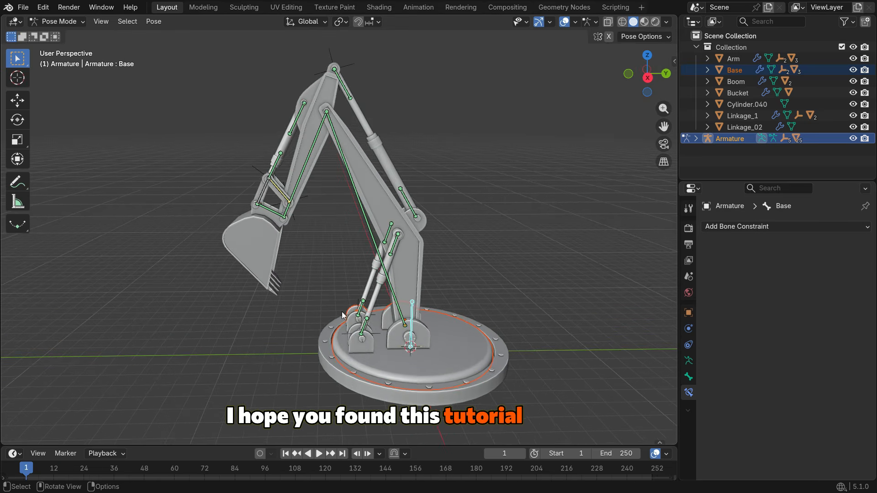